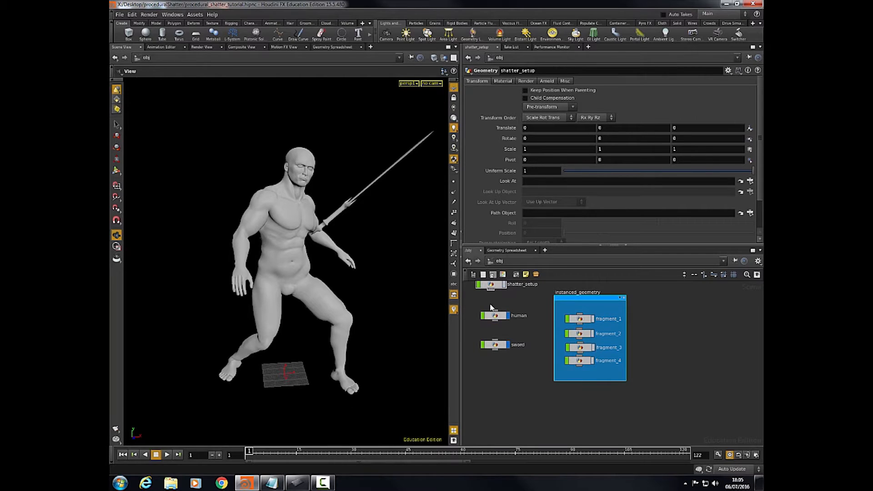
- Play back the human and sword animation, stop it, and return to the first frame to examine the scene
{"action": "left_click_drag", "start_coordinate": [354, 325], "coordinate": [330, 318]}
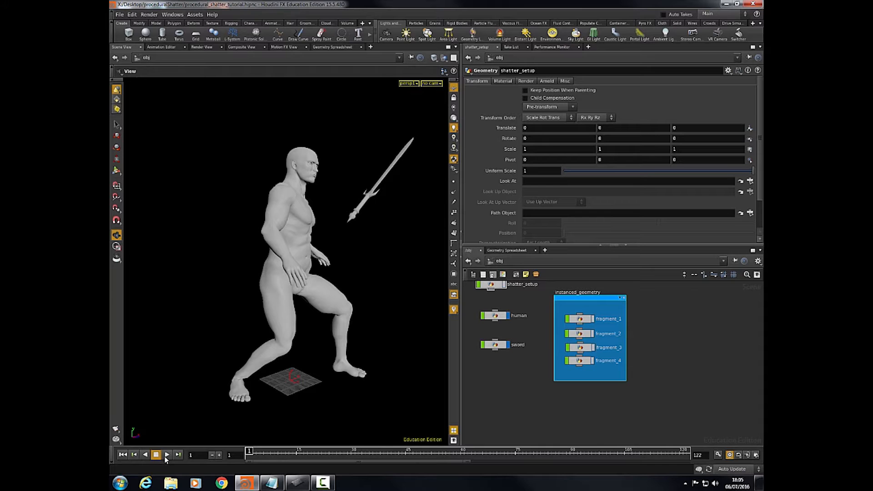
{"action": "left_click", "coordinate": [167, 455]}
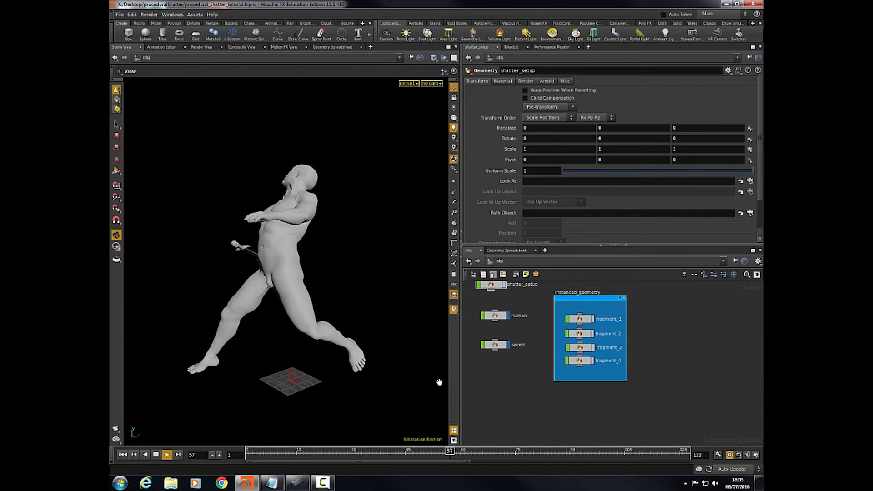
{"action": "left_click", "coordinate": [156, 455]}
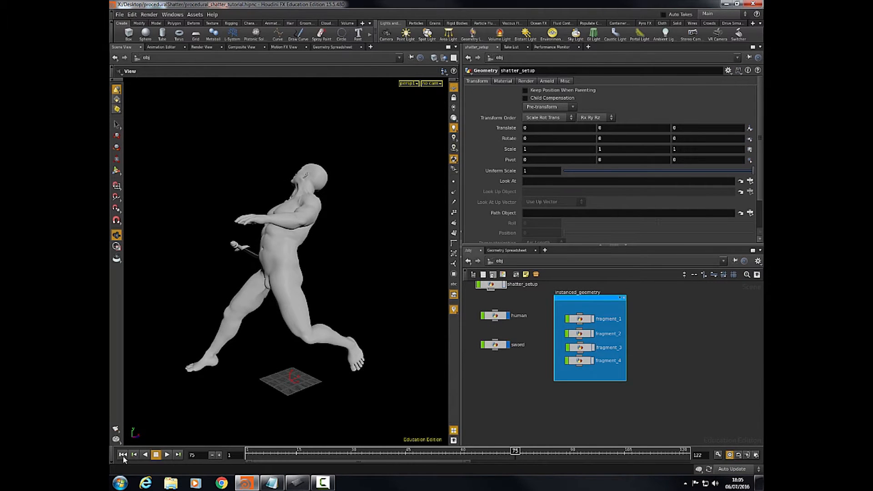
{"action": "left_click", "coordinate": [122, 456]}
{"action": "left_click_drag", "start_coordinate": [354, 271], "coordinate": [312, 304]}
{"action": "right_click_drag", "start_coordinate": [312, 304], "coordinate": [382, 314]}
{"action": "left_click_drag", "start_coordinate": [382, 314], "coordinate": [267, 238]}
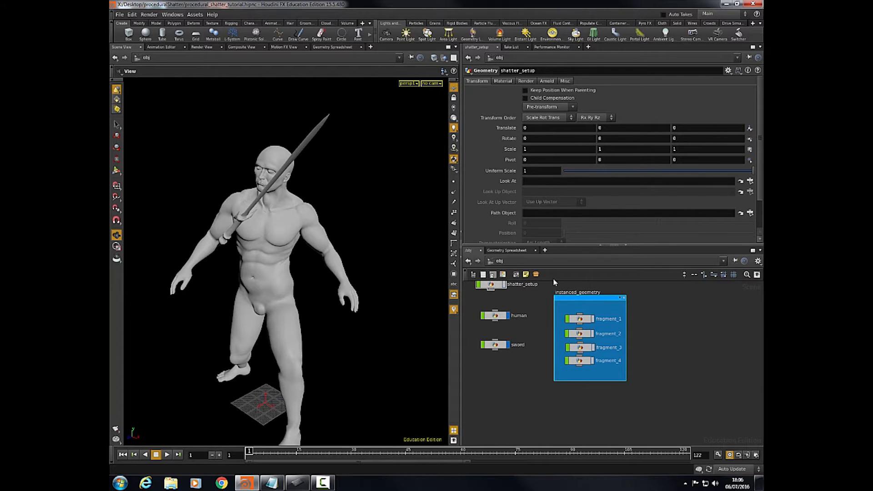
- Hide the human and sword objects and enter the shatter_setup geometry network
{"action": "left_click_drag", "start_coordinate": [369, 208], "coordinate": [437, 260]}
{"action": "middle_click_drag", "start_coordinate": [529, 320], "coordinate": [518, 337]}
{"action": "left_click", "coordinate": [525, 309]}
{"action": "left_click", "coordinate": [527, 337]}
{"action": "left_click_drag", "start_coordinate": [525, 327], "coordinate": [527, 330]}
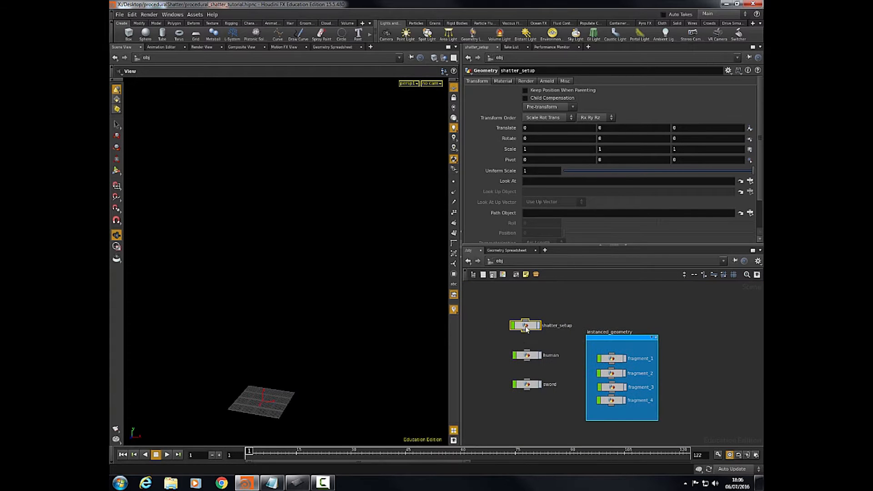
{"action": "double_click", "coordinate": [529, 327]}
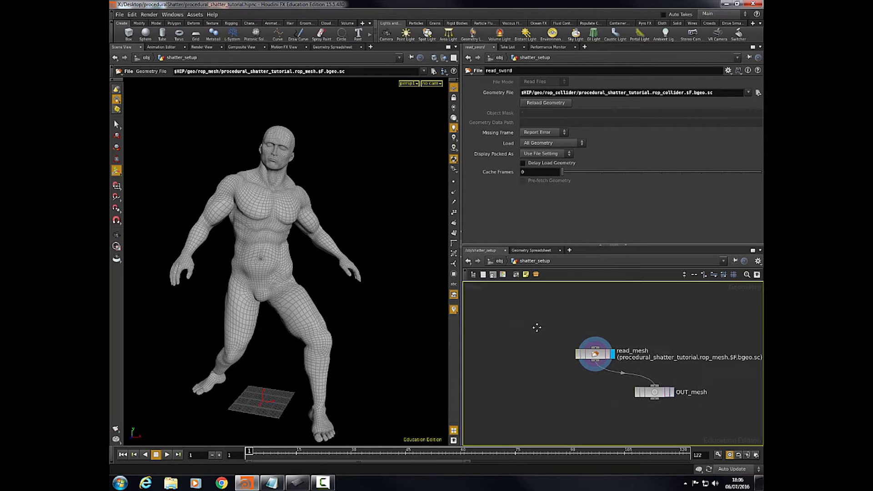
- Display the OUT_mesh node's geometry, followed by the OUT_sword node's geometry
{"action": "scroll", "coordinate": [537, 358], "scroll_direction": "down", "scroll_amount": 5}
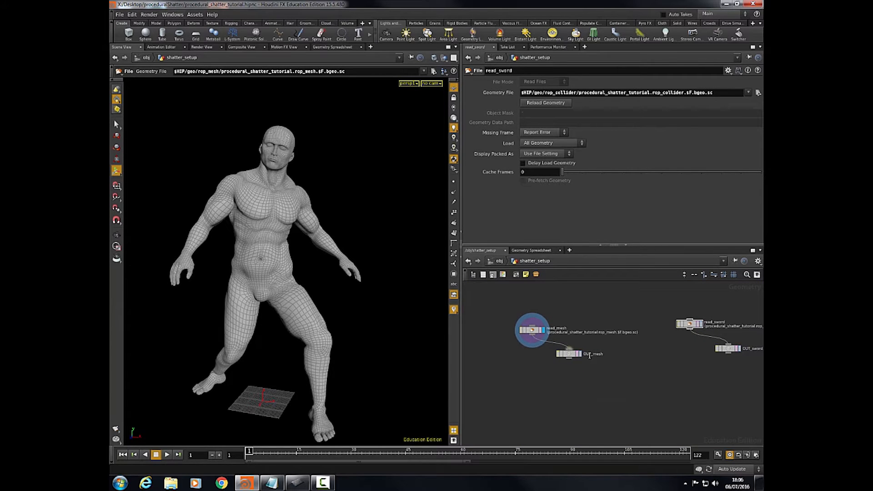
{"action": "left_click", "coordinate": [580, 354]}
{"action": "middle_click_drag", "start_coordinate": [727, 353], "coordinate": [684, 355]}
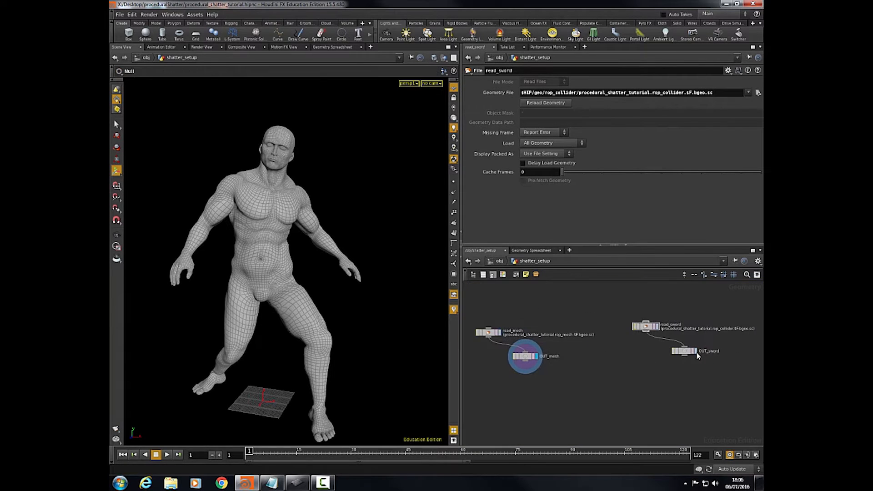
{"action": "left_click", "coordinate": [696, 353]}
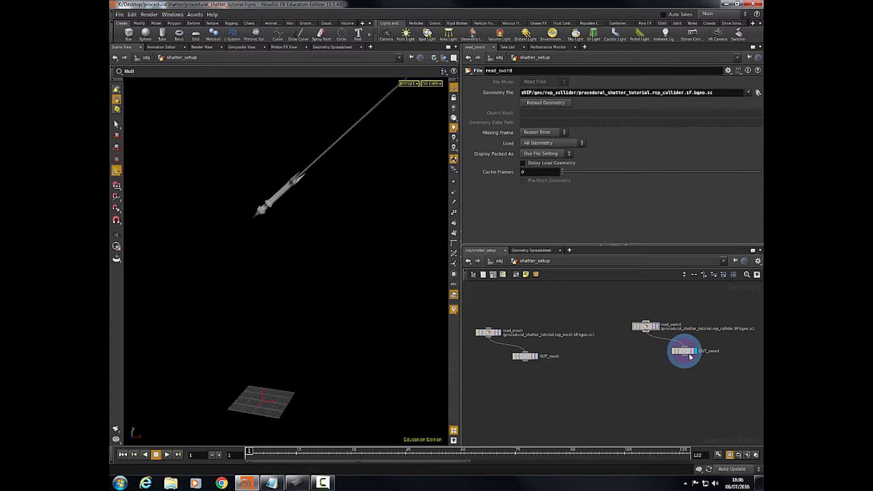
- Move the read_sword and OUT_sword nodes slightly downward together, and set the display back to OUT_mesh
{"action": "middle_click_drag", "start_coordinate": [560, 393], "coordinate": [619, 380]}
{"action": "left_click_drag", "start_coordinate": [750, 295], "coordinate": [698, 353]}
{"action": "left_click_drag", "start_coordinate": [691, 323], "coordinate": [694, 333]}
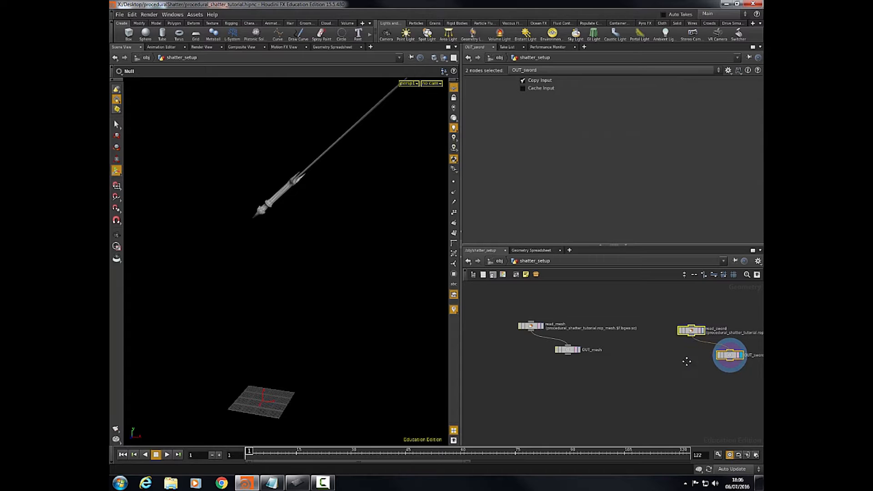
{"action": "middle_click_drag", "start_coordinate": [686, 361], "coordinate": [665, 351]}
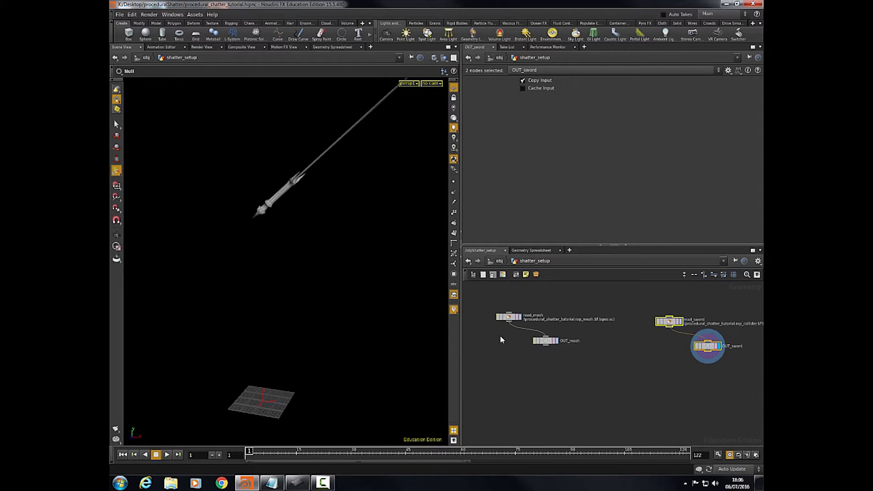
{"action": "left_click", "coordinate": [557, 344]}
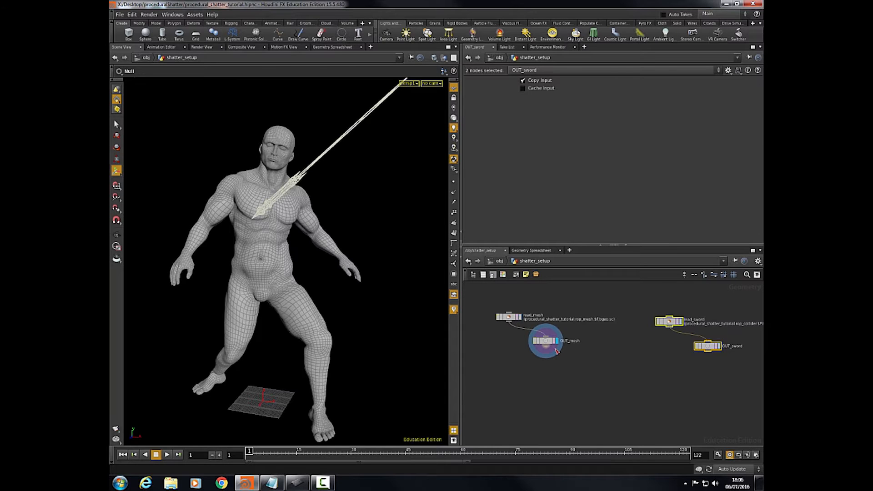
- Examine the human mesh and sword from several angles, along with their node chains in the network
{"action": "key", "text": "Escape"}
{"action": "mouse_move", "coordinate": [347, 304]}
{"action": "left_mouse_down"}
{"action": "mouse_move", "coordinate": [365, 326]}
{"action": "mouse_move", "coordinate": [341, 318]}
{"action": "left_mouse_up"}
{"action": "key", "text": "Return"}
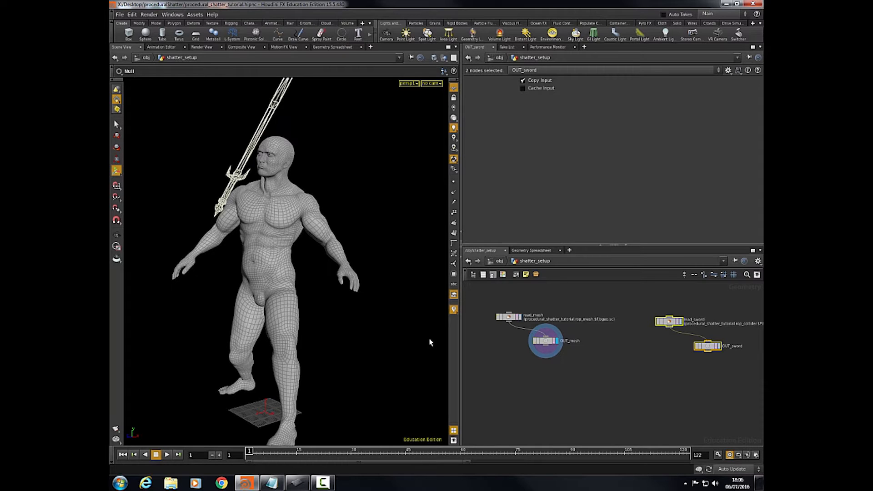
{"action": "left_click_drag", "start_coordinate": [339, 220], "coordinate": [273, 235]}
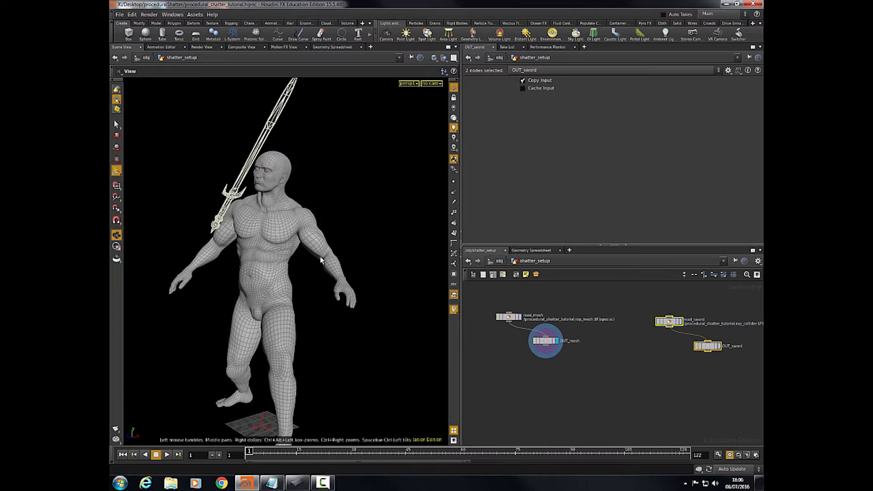
{"action": "middle_click_drag", "start_coordinate": [537, 372], "coordinate": [544, 355]}
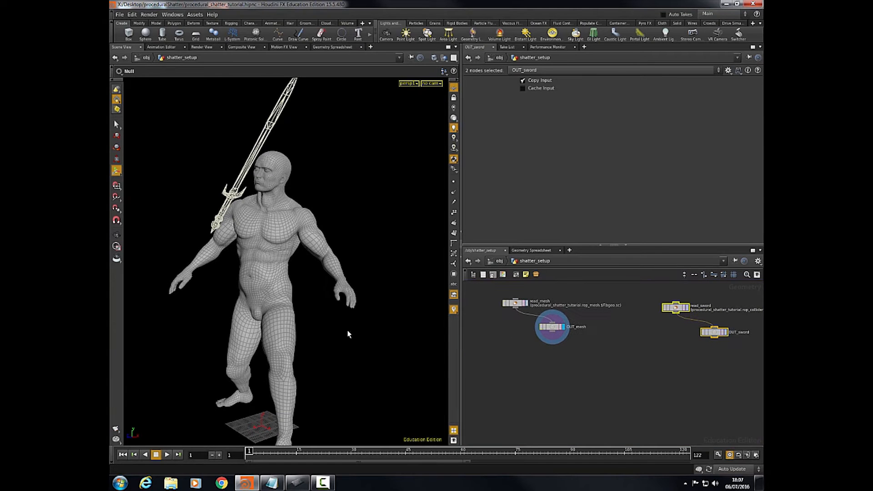
{"action": "key", "text": "Escape"}
{"action": "left_click_drag", "start_coordinate": [268, 262], "coordinate": [300, 282]}
{"action": "scroll", "coordinate": [301, 282], "scroll_direction": "down", "scroll_amount": 5}
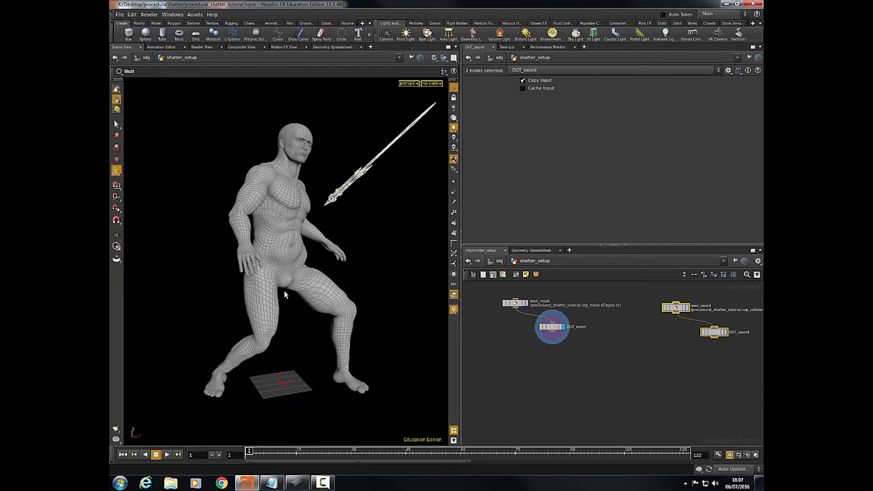
{"action": "key", "text": "Return"}
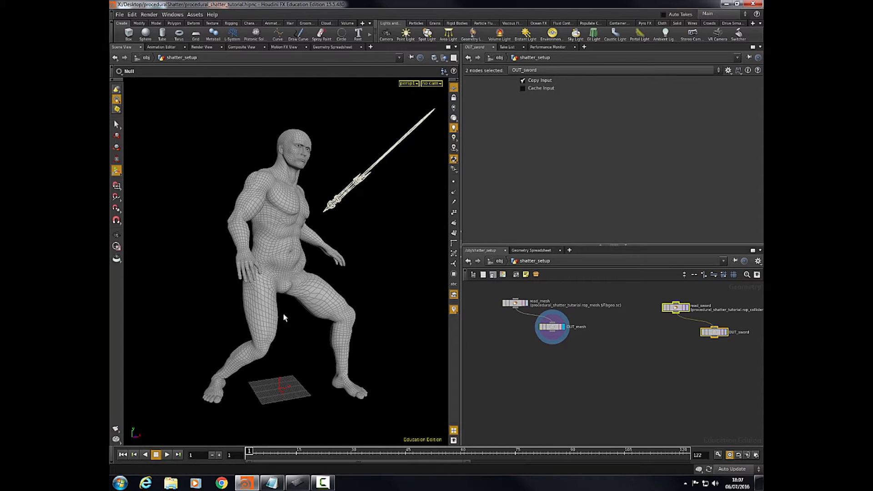
{"action": "middle_click_drag", "start_coordinate": [521, 347], "coordinate": [507, 335]}
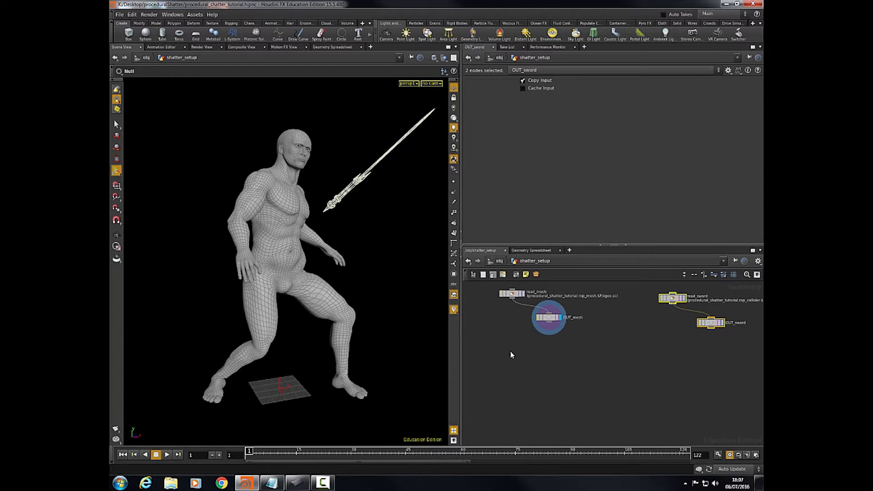
{"action": "scroll", "coordinate": [507, 350], "scroll_direction": "up", "scroll_amount": 3}
{"action": "scroll", "coordinate": [514, 359], "scroll_direction": "down", "scroll_amount": 2}
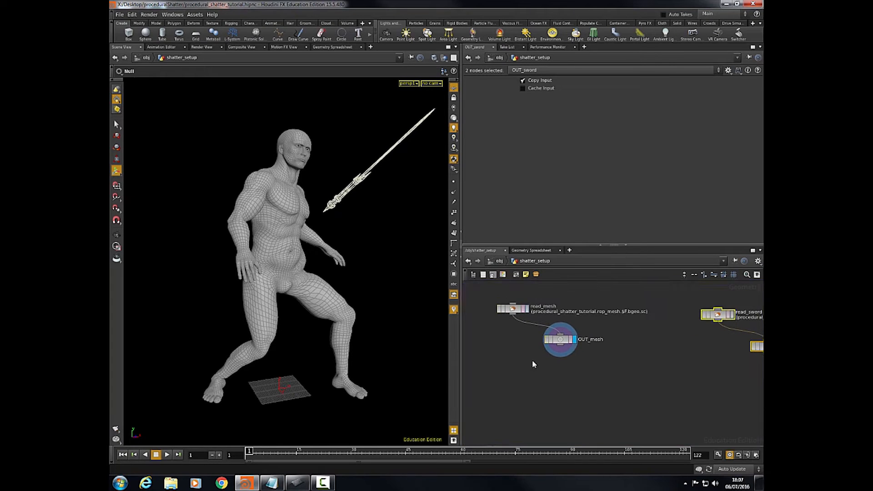
{"action": "scroll", "coordinate": [534, 365], "scroll_direction": "down", "scroll_amount": 3}
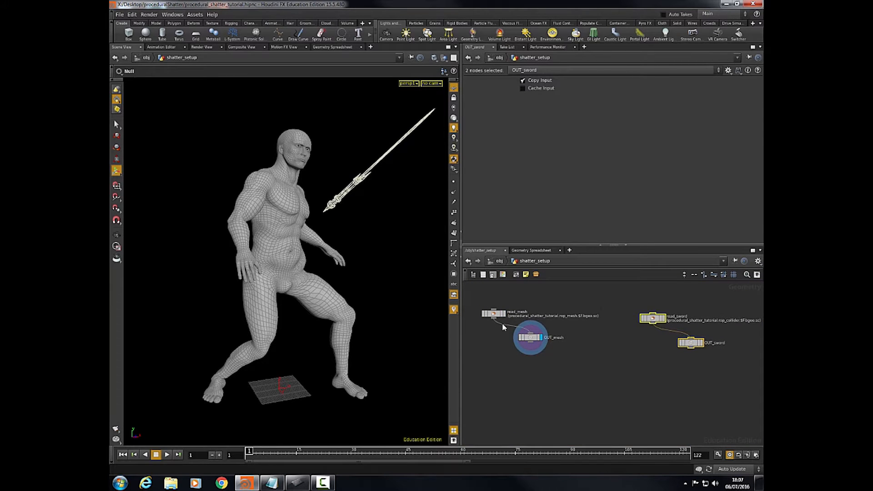
- Add a Scatter node below read_mesh, connect it to read_mesh, and display its points
{"action": "left_click", "coordinate": [493, 315]}
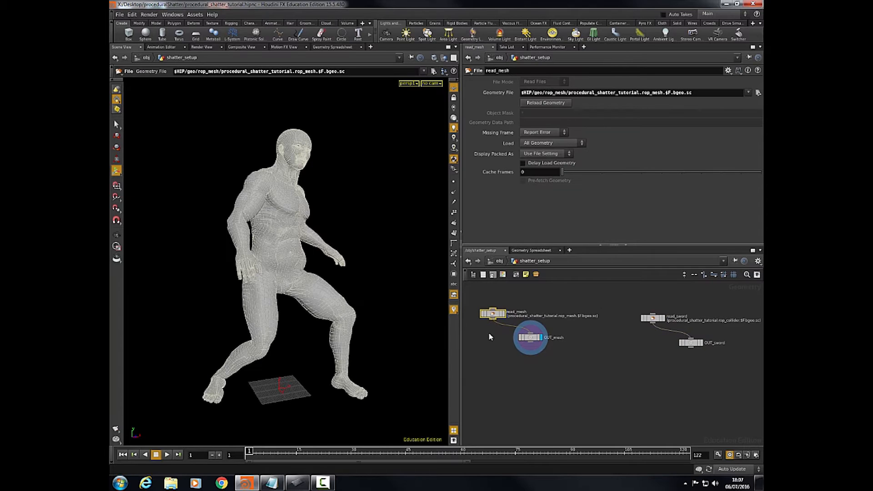
{"action": "key", "text": "Tab"}
{"action": "type", "text": "scatter"}
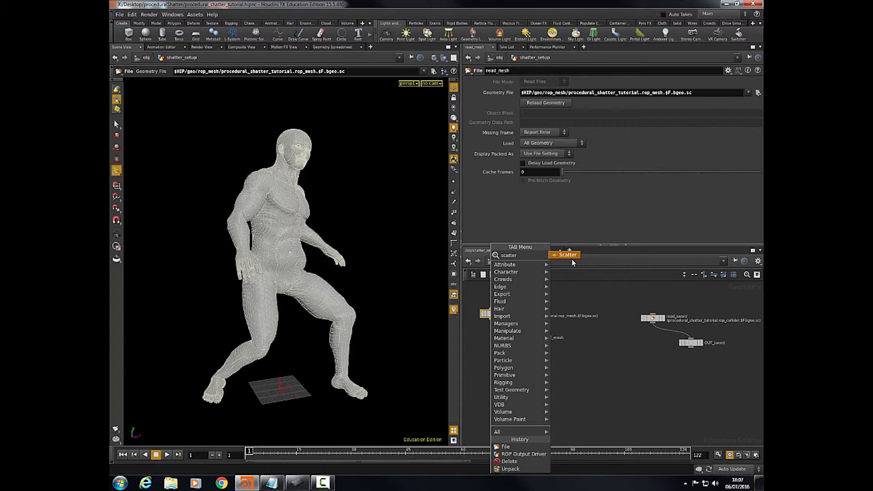
{"action": "left_click", "coordinate": [567, 254]}
{"action": "left_click", "coordinate": [492, 371]}
{"action": "left_click_drag", "start_coordinate": [493, 364], "coordinate": [492, 319]}
{"action": "left_click_drag", "start_coordinate": [503, 374], "coordinate": [507, 371]}
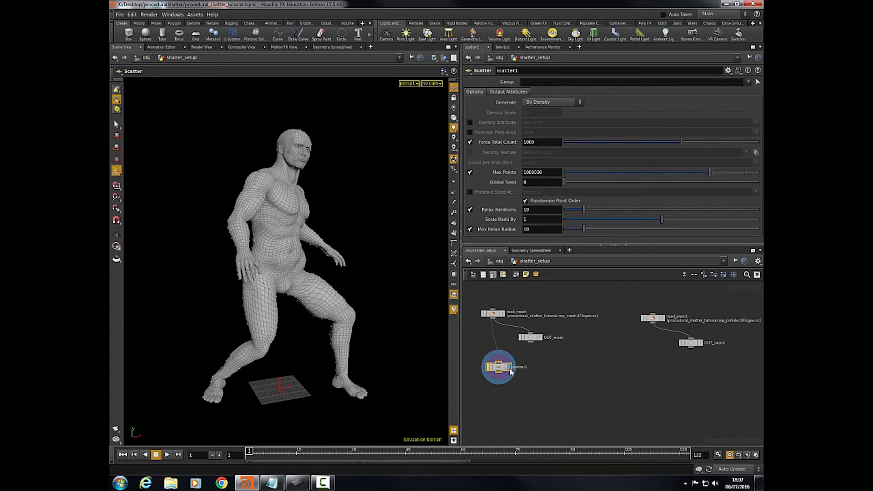
{"action": "left_click", "coordinate": [509, 368]}
- Set the human mesh scatter's Force Total Count to 10000
{"action": "left_click_drag", "start_coordinate": [358, 324], "coordinate": [336, 272], "text": "alt"}
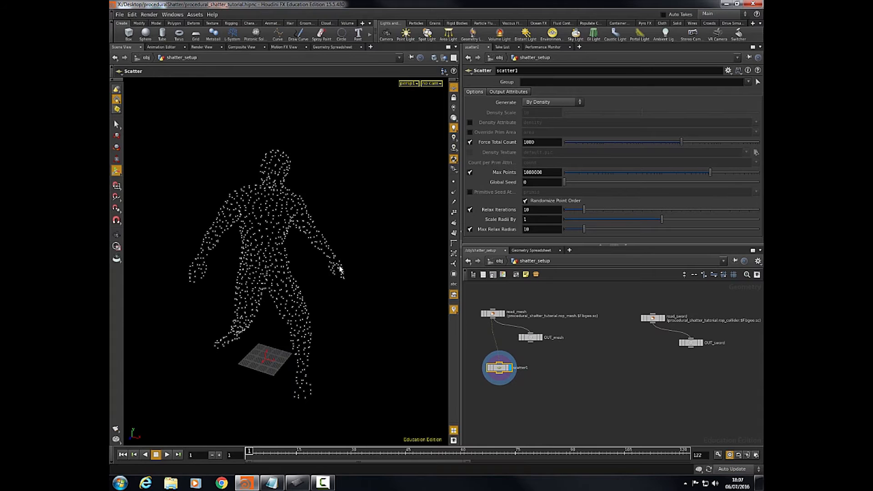
{"action": "type", "text": "0"}
{"action": "key", "text": "Return"}
{"action": "left_click_drag", "start_coordinate": [415, 309], "coordinate": [384, 275], "text": "alt"}
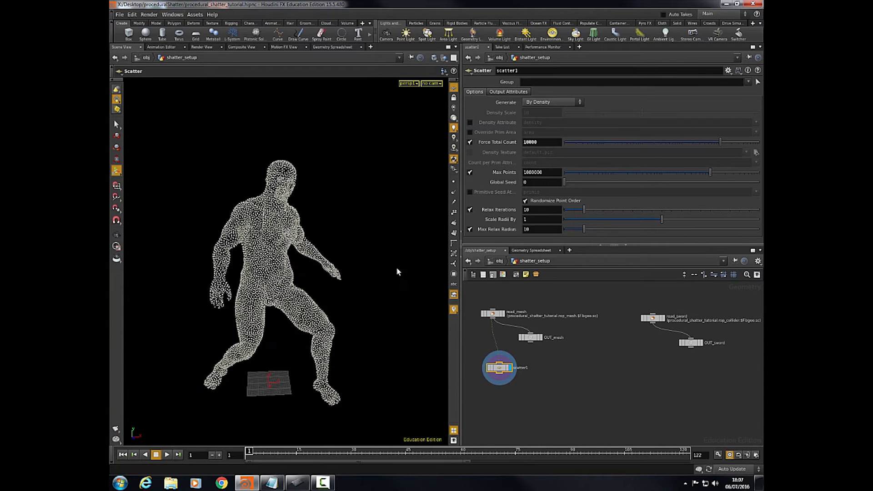
- Enable the Prim Num Attribute and Prim UVW Attribute outputs on scatter1, keeping the names sourceprim and sourceprimuv
{"action": "left_click", "coordinate": [509, 92]}
{"action": "left_click", "coordinate": [475, 93]}
{"action": "left_click", "coordinate": [508, 92]}
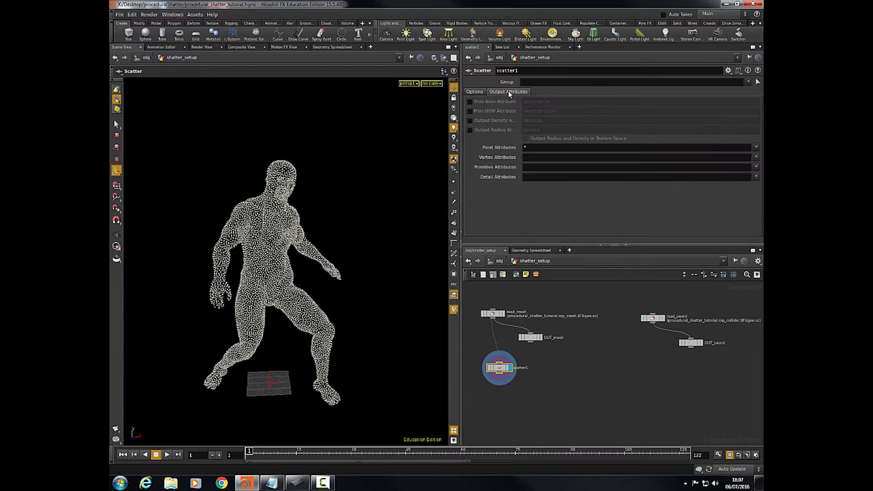
{"action": "left_click", "coordinate": [470, 102]}
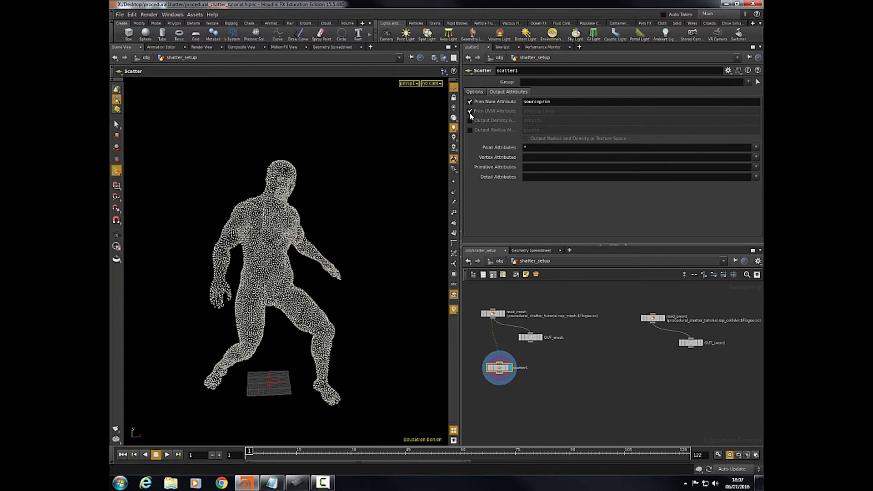
{"action": "left_click", "coordinate": [471, 111]}
{"action": "middle_click_drag", "start_coordinate": [514, 353], "coordinate": [519, 336]}
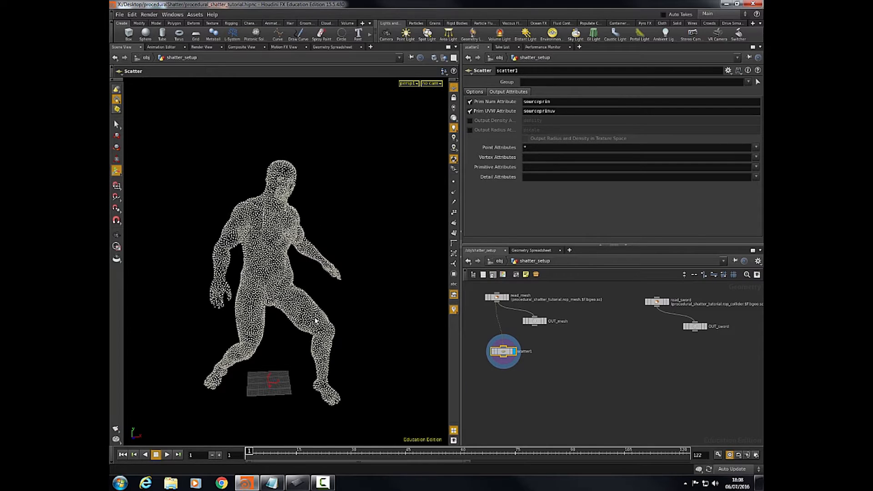
{"action": "mouse_move", "coordinate": [579, 342]}
{"action": "middle_mouse_down"}
{"action": "mouse_move", "coordinate": [571, 335]}
{"action": "mouse_move", "coordinate": [586, 346]}
{"action": "mouse_move", "coordinate": [567, 347]}
{"action": "middle_mouse_up"}
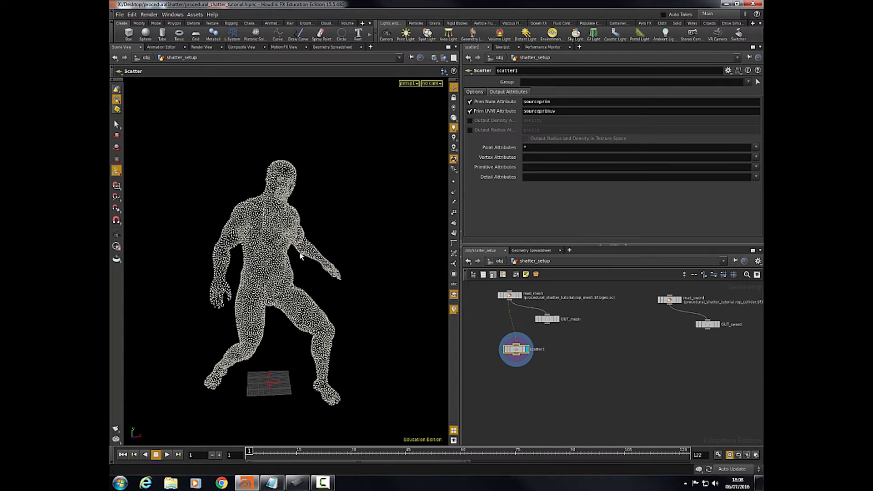
{"action": "middle_click_drag", "start_coordinate": [636, 334], "coordinate": [650, 314]}
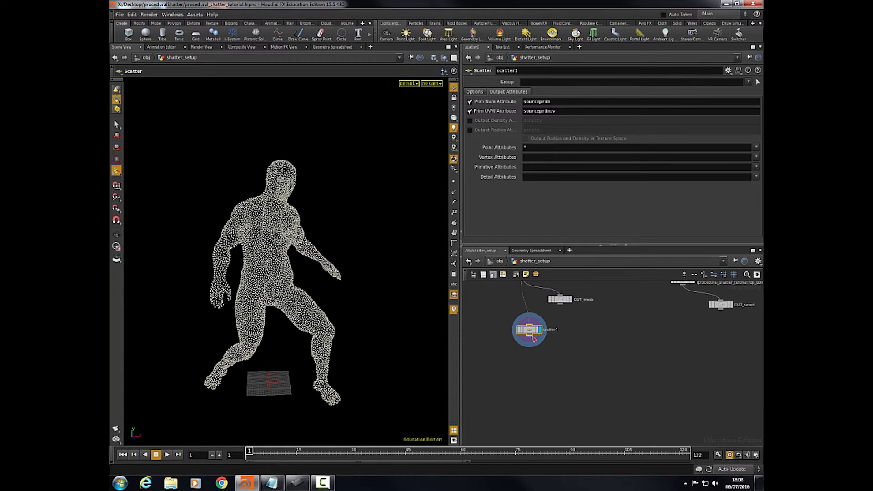
{"action": "middle_click_drag", "start_coordinate": [582, 350], "coordinate": [590, 362]}
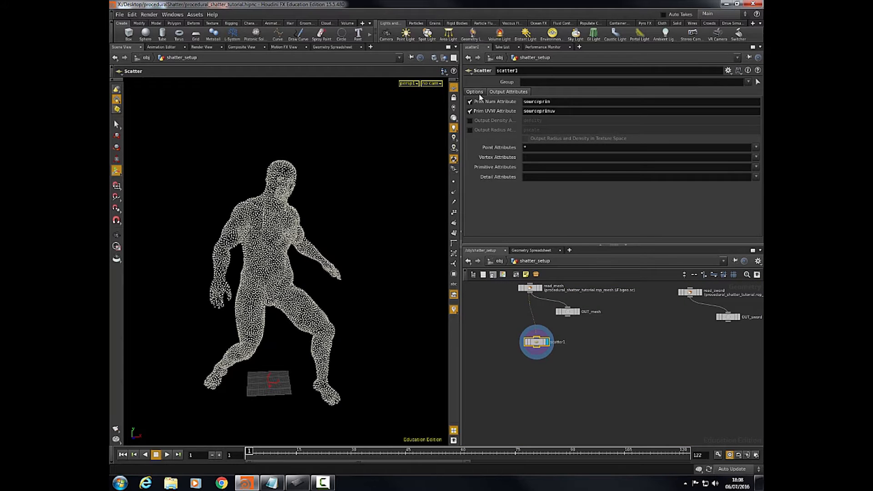
{"action": "left_click", "coordinate": [477, 92]}
- Add a second Scatter node below read_sword, connect it to read_sword, and display its points
{"action": "mouse_move", "coordinate": [611, 335]}
{"action": "middle_mouse_down"}
{"action": "mouse_move", "coordinate": [613, 327]}
{"action": "mouse_move", "coordinate": [597, 338]}
{"action": "middle_mouse_up"}
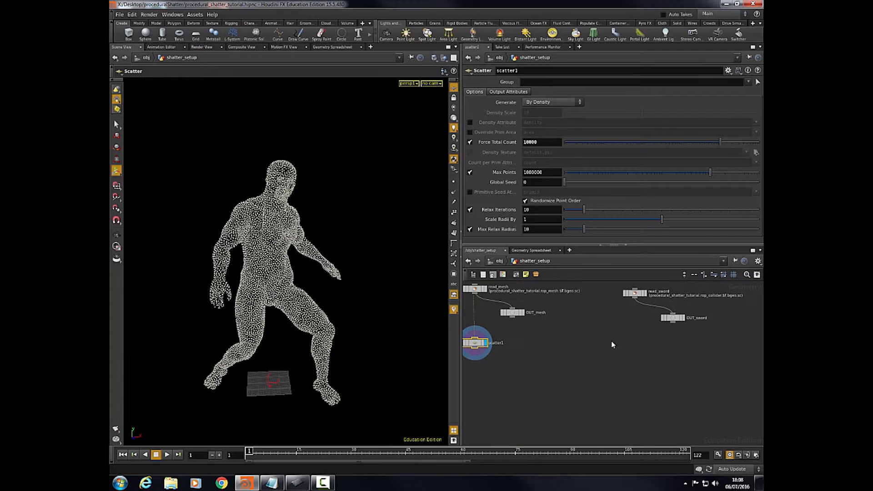
{"action": "key", "text": "Tab"}
{"action": "type", "text": "color"}
{"action": "left_click", "coordinate": [723, 253]}
{"action": "left_click", "coordinate": [642, 349]}
{"action": "left_click_drag", "start_coordinate": [635, 299], "coordinate": [642, 358]}
{"action": "left_click", "coordinate": [646, 352]}
- Set the sword scatter's Force Total Count to 10
{"action": "key", "text": "Escape"}
{"action": "left_click_drag", "start_coordinate": [328, 275], "coordinate": [364, 289]}
{"action": "key", "text": "Return"}
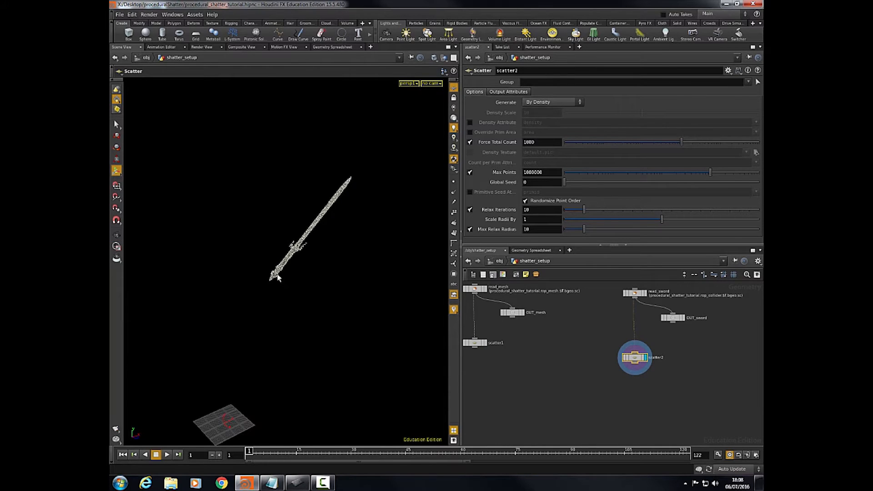
{"action": "double_click", "coordinate": [557, 143]}
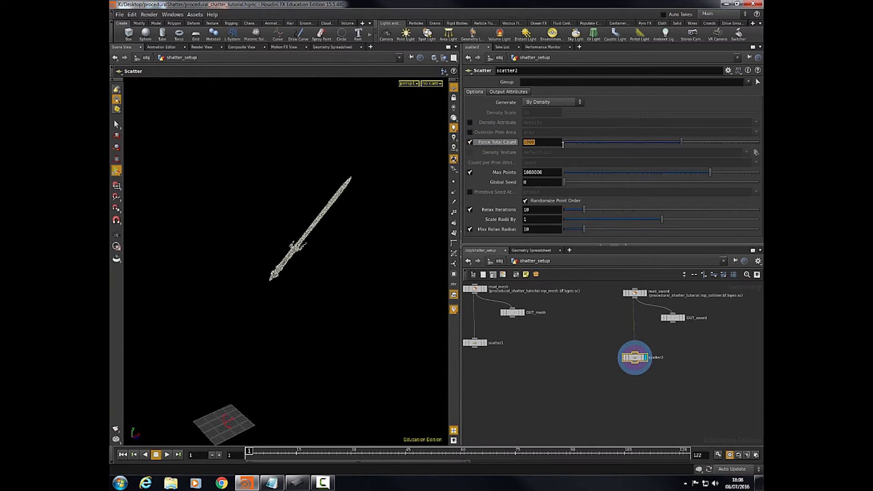
{"action": "type", "text": "10"}
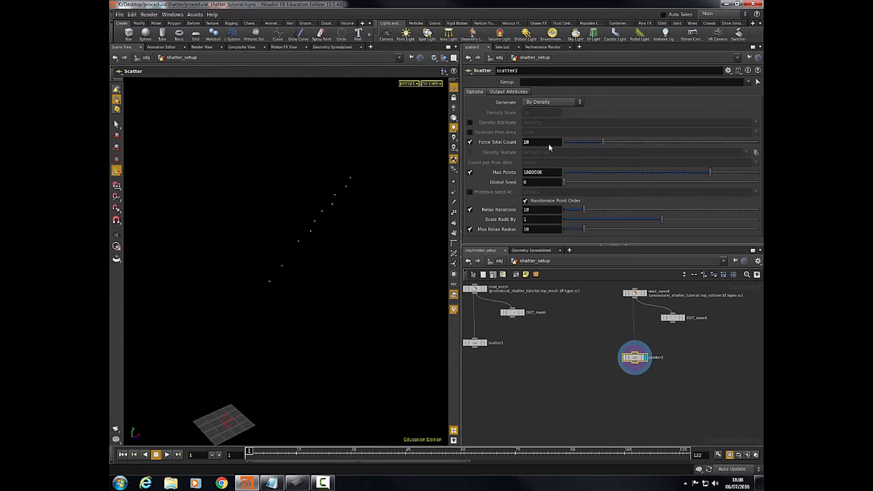
- Set the sword scatter's Force Total Count to 20 and move scatter2 up closer to read_sword
{"action": "left_click_drag", "start_coordinate": [535, 143], "coordinate": [509, 148]}
{"action": "type", "text": "20"}
{"action": "key", "text": "Return"}
{"action": "key", "text": "space"}
{"action": "middle_click_drag", "start_coordinate": [358, 322], "coordinate": [367, 283]}
{"action": "scroll", "coordinate": [368, 283], "scroll_direction": "down", "scroll_amount": 3}
{"action": "left_click", "coordinate": [635, 357]}
{"action": "left_click_drag", "start_coordinate": [635, 357], "coordinate": [635, 338]}
- Select scatter1 and display the human mesh's scattered points
{"action": "middle_click_drag", "start_coordinate": [587, 350], "coordinate": [608, 338]}
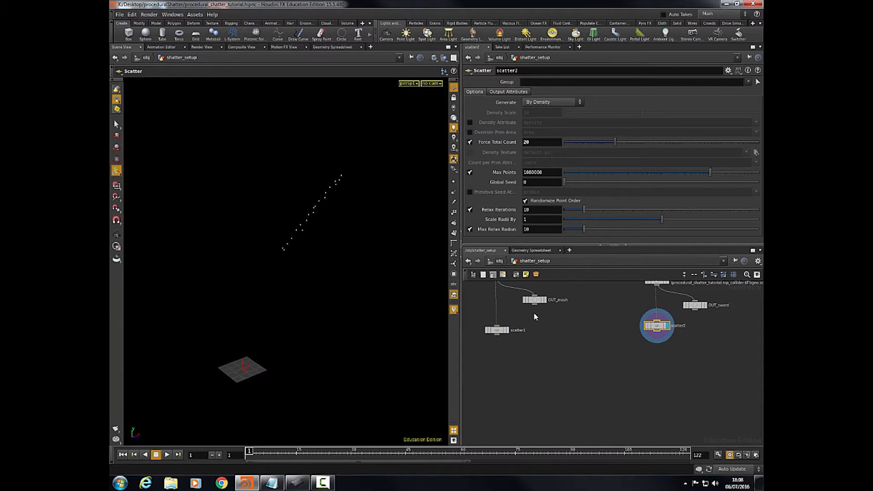
{"action": "mouse_move", "coordinate": [507, 372]}
{"action": "middle_mouse_down"}
{"action": "mouse_move", "coordinate": [511, 347]}
{"action": "mouse_move", "coordinate": [521, 375]}
{"action": "middle_mouse_up"}
{"action": "middle_click_drag", "start_coordinate": [612, 350], "coordinate": [585, 357]}
{"action": "mouse_move", "coordinate": [501, 370]}
{"action": "middle_mouse_down"}
{"action": "mouse_move", "coordinate": [493, 388]}
{"action": "mouse_move", "coordinate": [504, 384]}
{"action": "middle_mouse_up"}
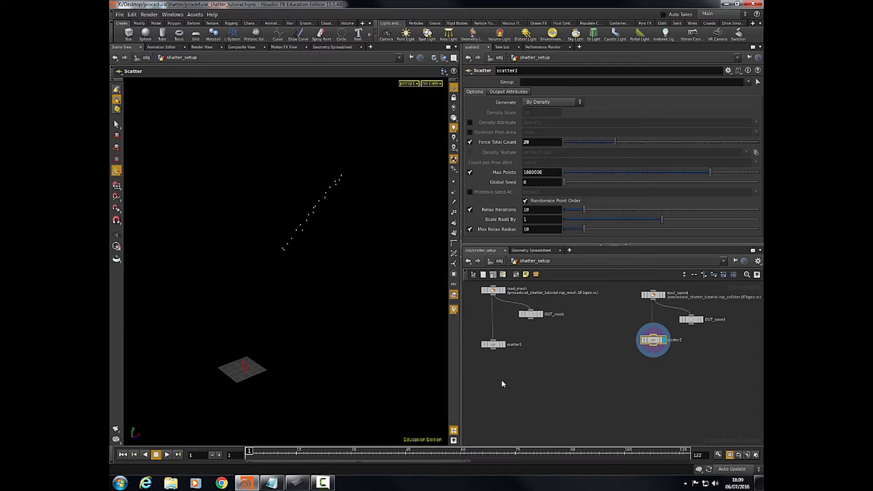
{"action": "left_click", "coordinate": [492, 347]}
{"action": "left_click", "coordinate": [505, 345]}
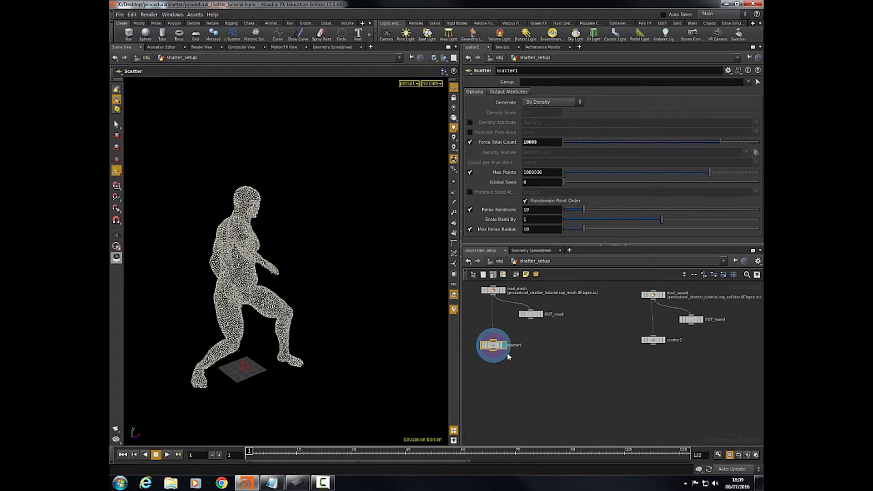
- Add a Point Wrangle below scatter1, connect it to scatter1, and display its output
{"action": "key", "text": "Tab"}
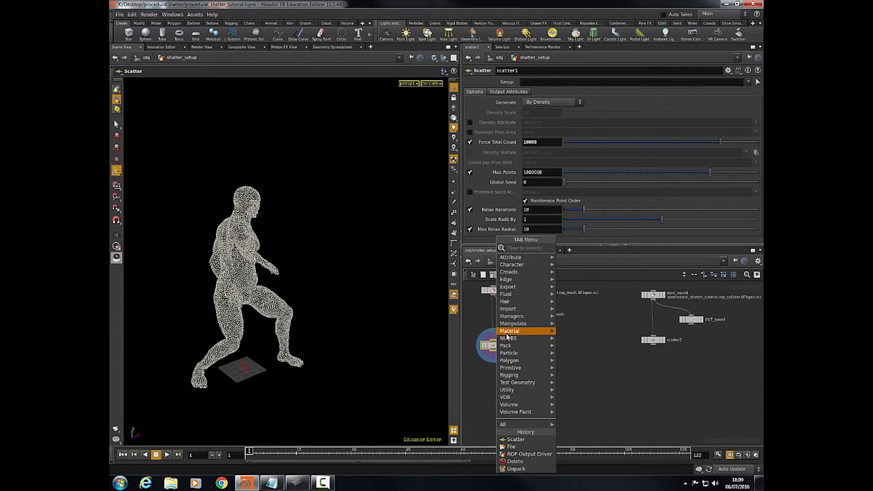
{"action": "type", "text": "a"}
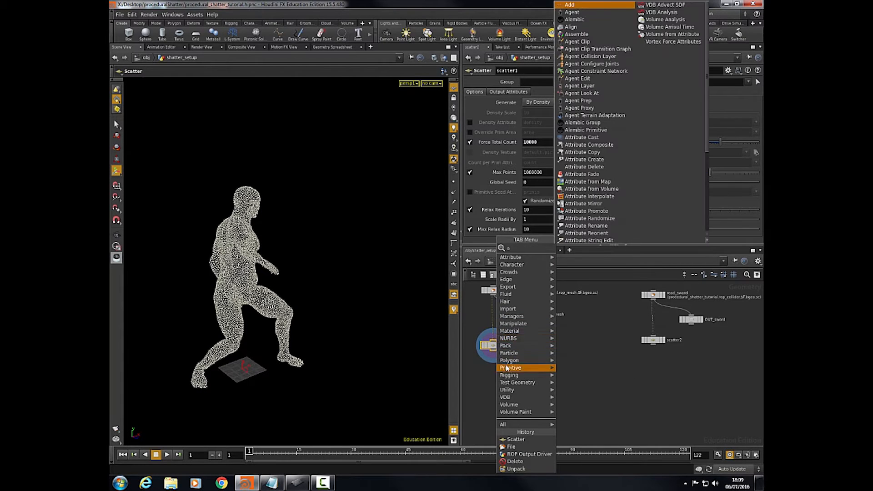
{"action": "key", "text": "BackSpace"}
{"action": "type", "text": "pi"}
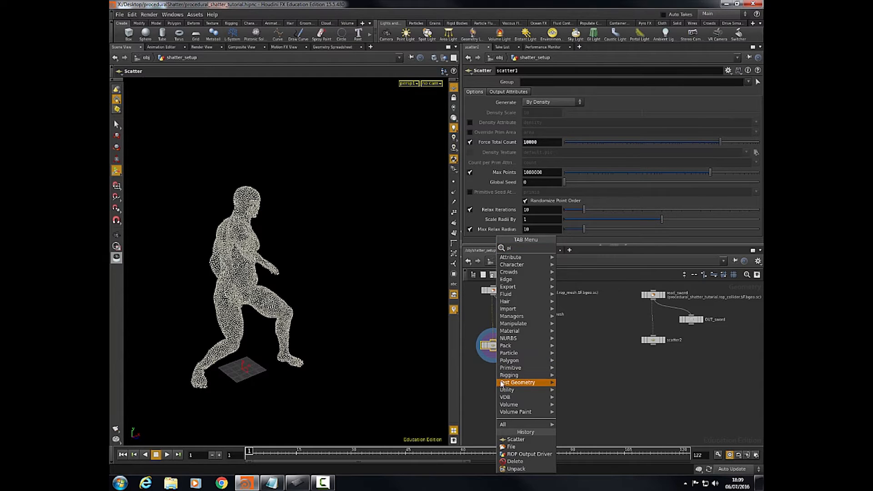
{"action": "key", "text": "BackSpace"}
{"action": "key", "text": "BackSpace"}
{"action": "type", "text": "point"}
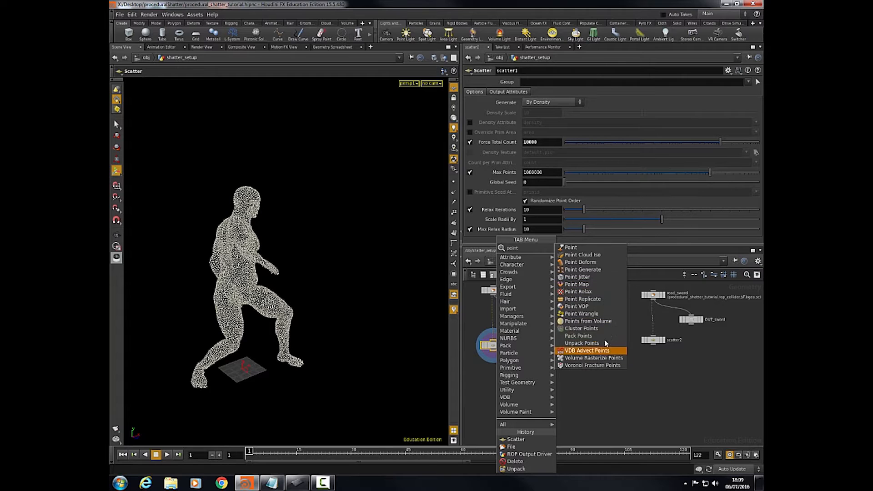
{"action": "left_click", "coordinate": [593, 315]}
{"action": "left_click", "coordinate": [500, 377]}
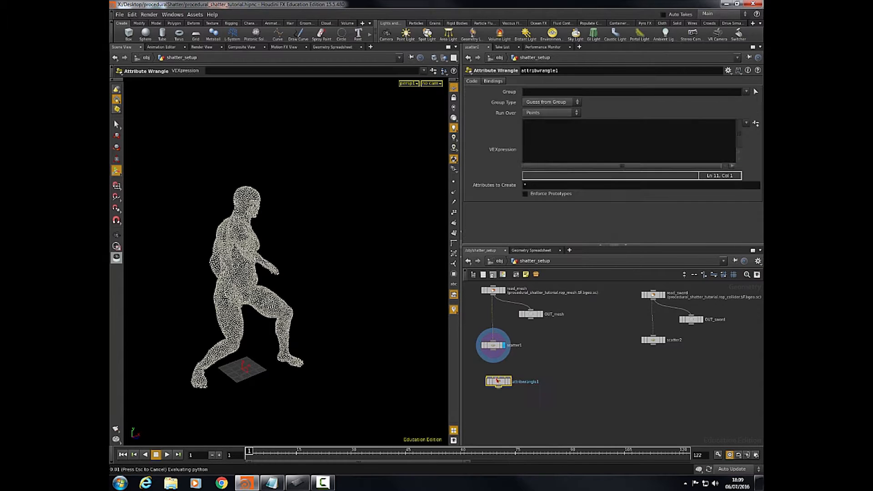
{"action": "left_click_drag", "start_coordinate": [507, 384], "coordinate": [503, 375]}
{"action": "left_click", "coordinate": [504, 373]}
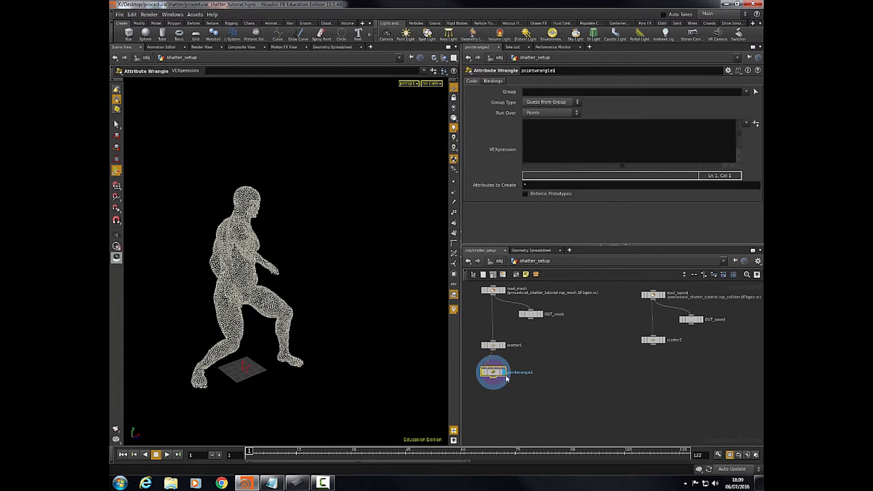
- Enter the expression f@merge = set(0); in pointwrangle1 and move the node slightly lower
{"action": "type", "text": "f"}
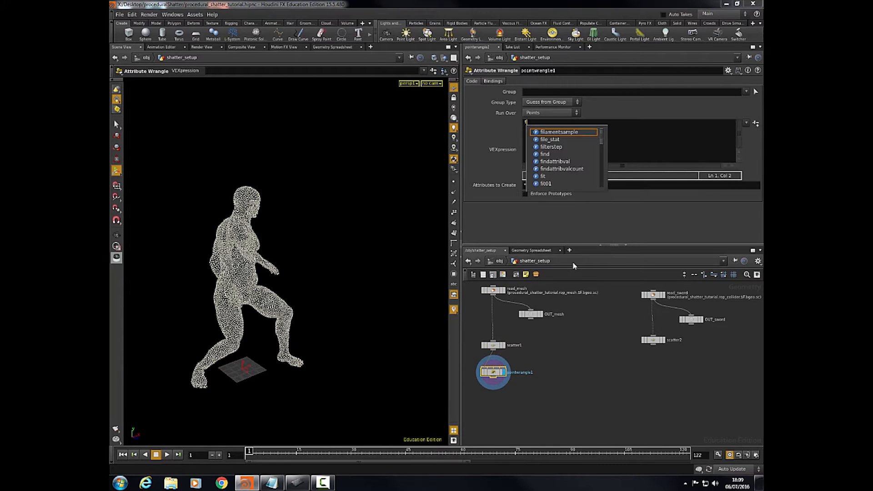
{"action": "type", "text": "@"}
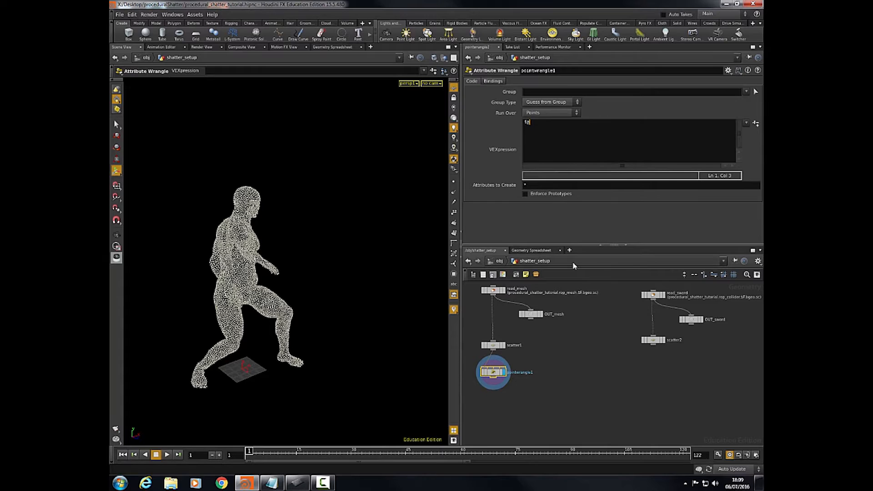
{"action": "type", "text": "mer"}
{"action": "type", "text": "ge = "}
{"action": "type", "text": "set()"}
{"action": "type", "text": ");"}
{"action": "key", "text": "Return"}
{"action": "left_click_drag", "start_coordinate": [496, 374], "coordinate": [497, 387]}
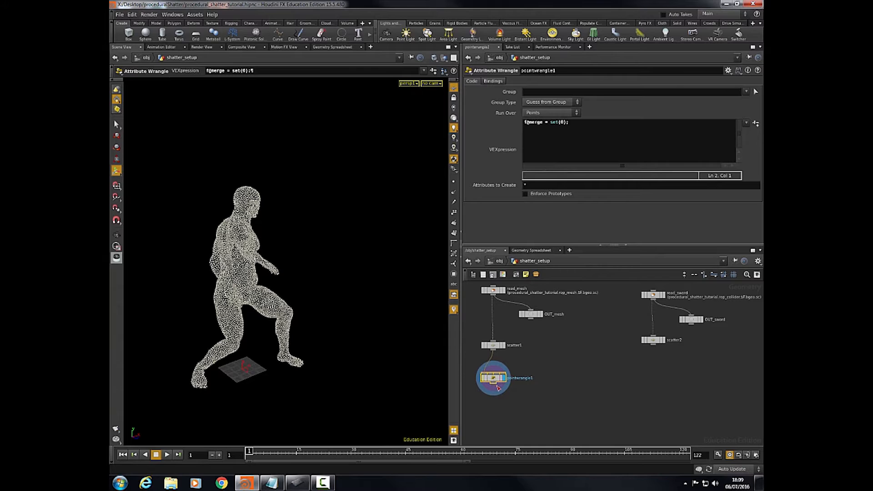
- Duplicate pointwrangle1, connect the copy below scatter2, and display its output
{"action": "key", "text": "ctrl+c"}
{"action": "key", "text": "ctrl+v"}
{"action": "left_click_drag", "start_coordinate": [631, 359], "coordinate": [654, 344]}
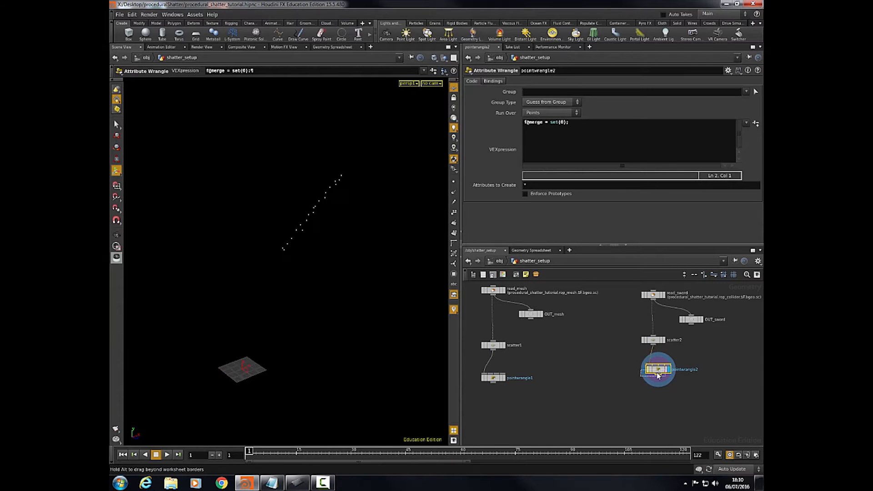
- Move the four sword branch nodes together closer to the mesh branch
{"action": "middle_click_drag", "start_coordinate": [673, 318], "coordinate": [631, 316]}
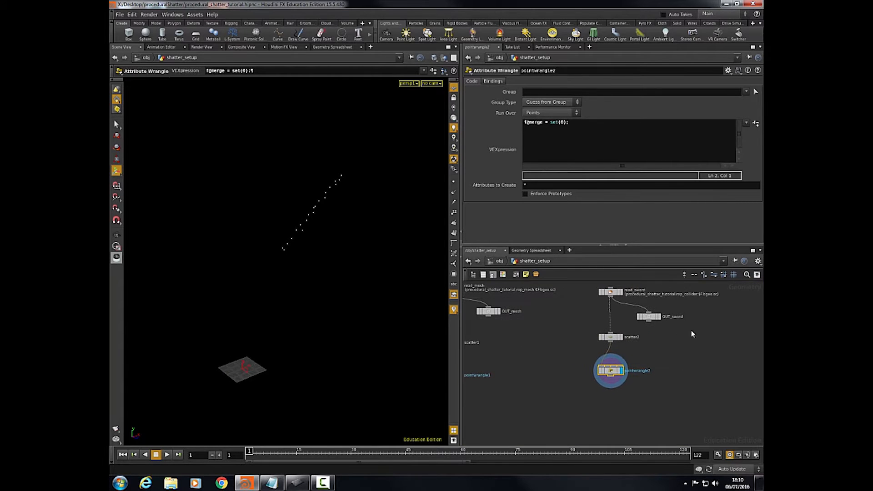
{"action": "left_click_drag", "start_coordinate": [727, 287], "coordinate": [587, 397]}
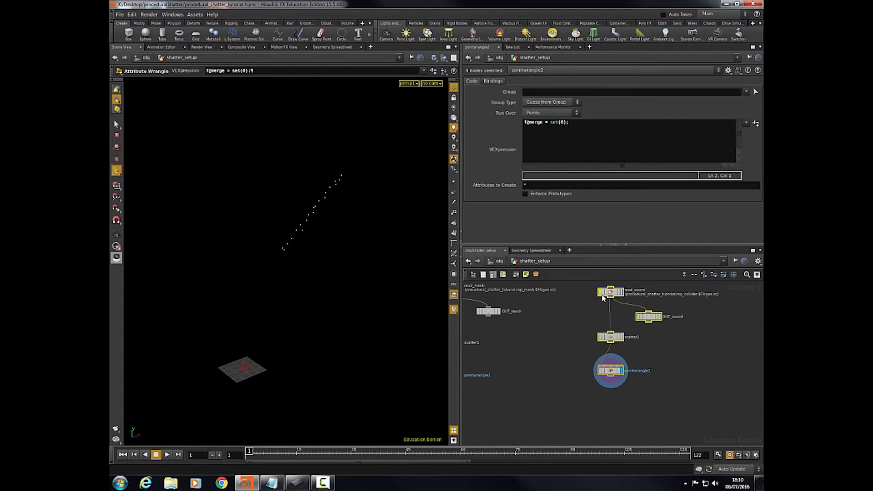
{"action": "left_click_drag", "start_coordinate": [605, 298], "coordinate": [569, 301]}
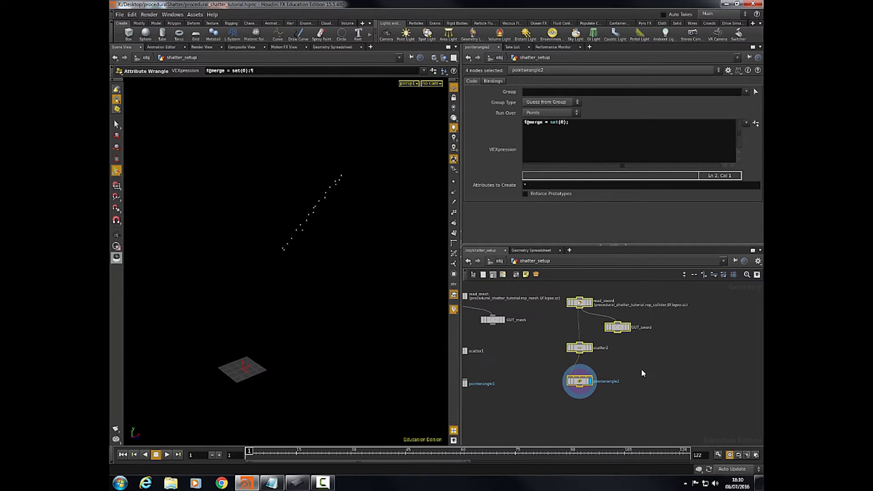
{"action": "left_click", "coordinate": [642, 370]}
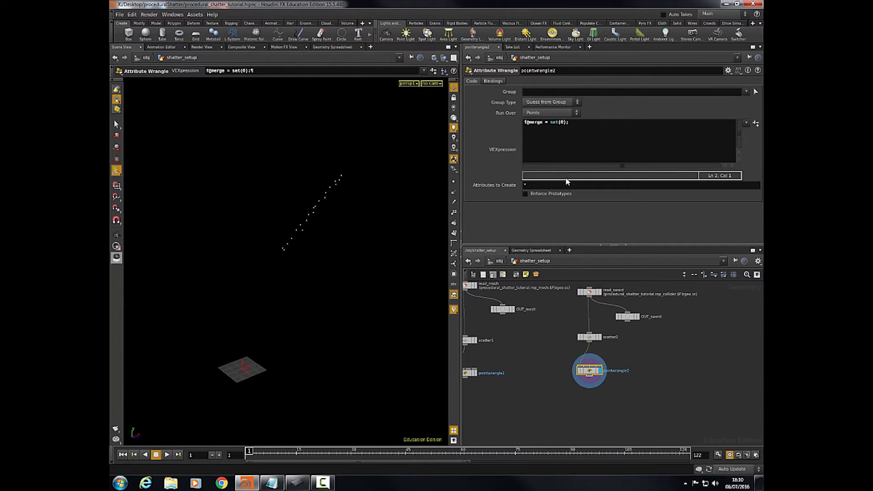
- Replace the merge expression in pointwrangle2 with f@initialise = 1;
{"action": "left_click_drag", "start_coordinate": [560, 128], "coordinate": [530, 122]}
{"action": "middle_click_drag", "start_coordinate": [555, 346], "coordinate": [568, 382]}
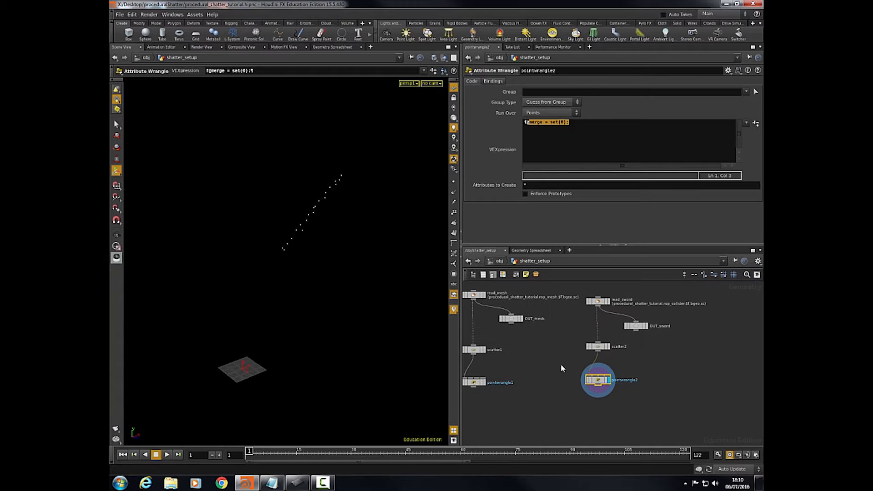
{"action": "left_click", "coordinate": [597, 383]}
{"action": "left_click_drag", "start_coordinate": [597, 383], "coordinate": [597, 384]}
{"action": "type", "text": "initialise = 1;"}
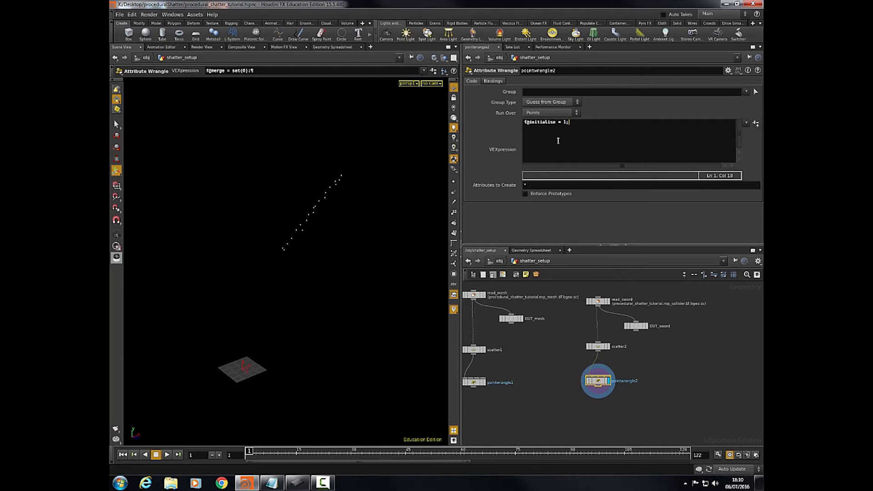
{"action": "key", "text": "Return"}
- Space both point wrangles further below their scatter nodes and display pointwrangle1
{"action": "middle_click_drag", "start_coordinate": [672, 365], "coordinate": [723, 322]}
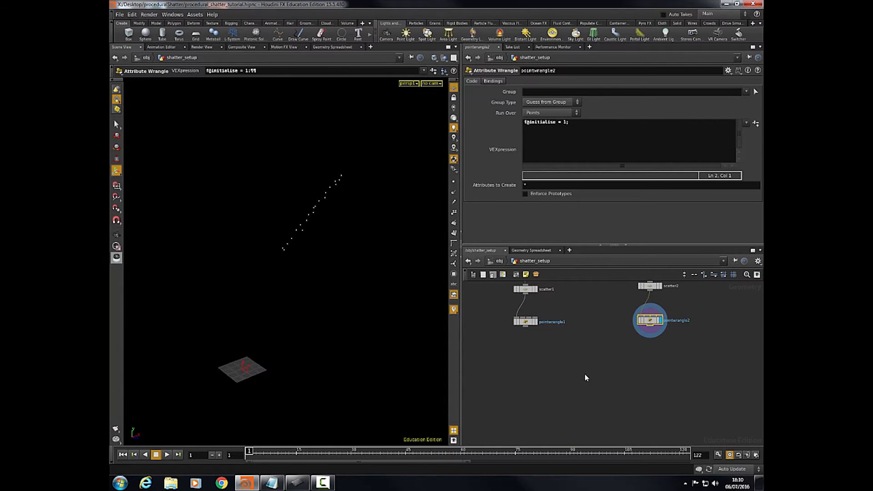
{"action": "left_click", "coordinate": [525, 324]}
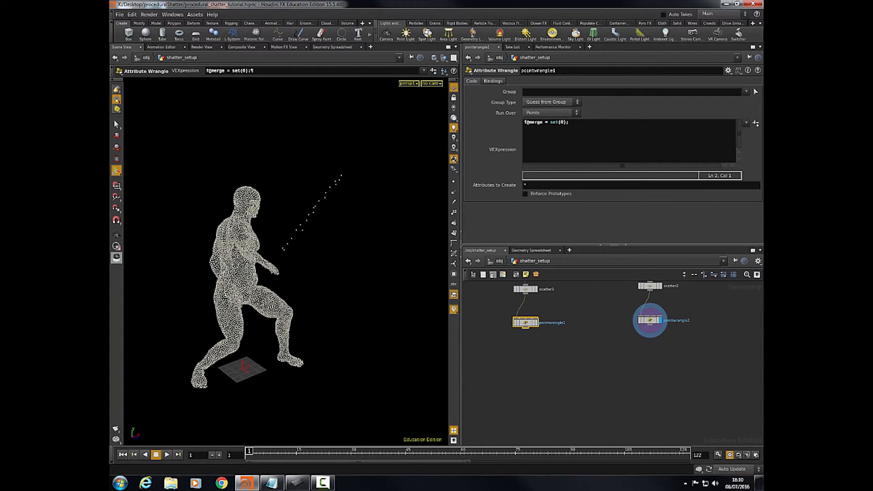
{"action": "left_click", "coordinate": [651, 320]}
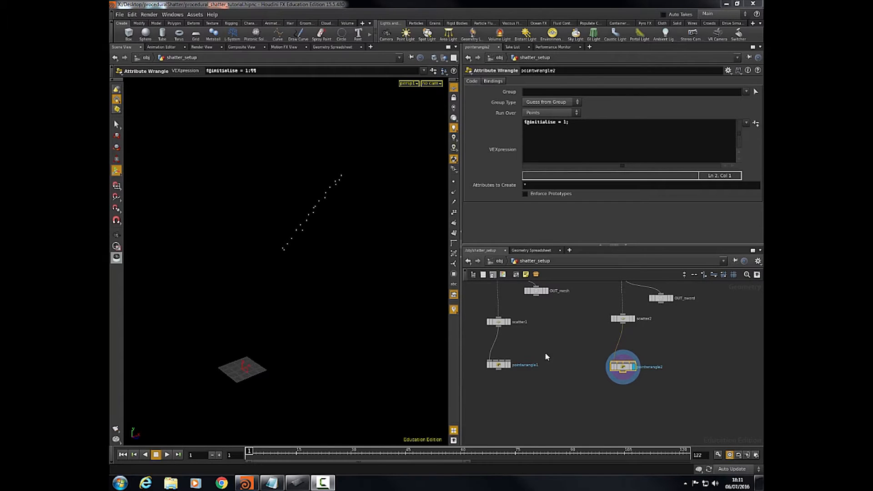
{"action": "mouse_move", "coordinate": [545, 352]}
{"action": "middle_mouse_down"}
{"action": "mouse_move", "coordinate": [546, 378]}
{"action": "mouse_move", "coordinate": [537, 340]}
{"action": "middle_mouse_up"}
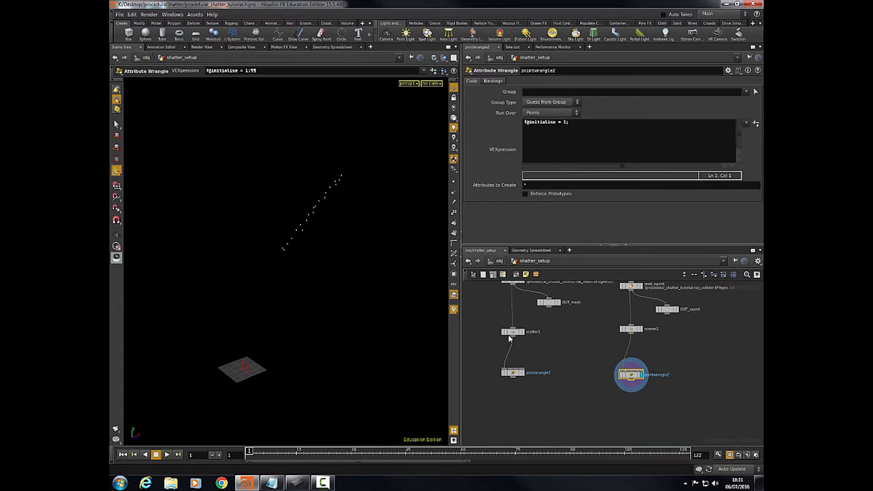
{"action": "left_click", "coordinate": [524, 373]}
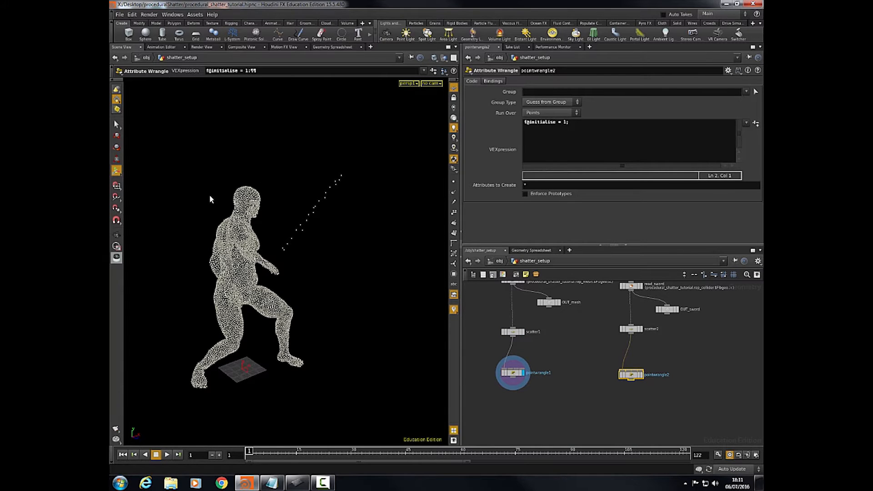
- Add an Attribute Interpolate node and place it between scatter1 and pointwrangle1
{"action": "middle_click_drag", "start_coordinate": [556, 335], "coordinate": [562, 343]}
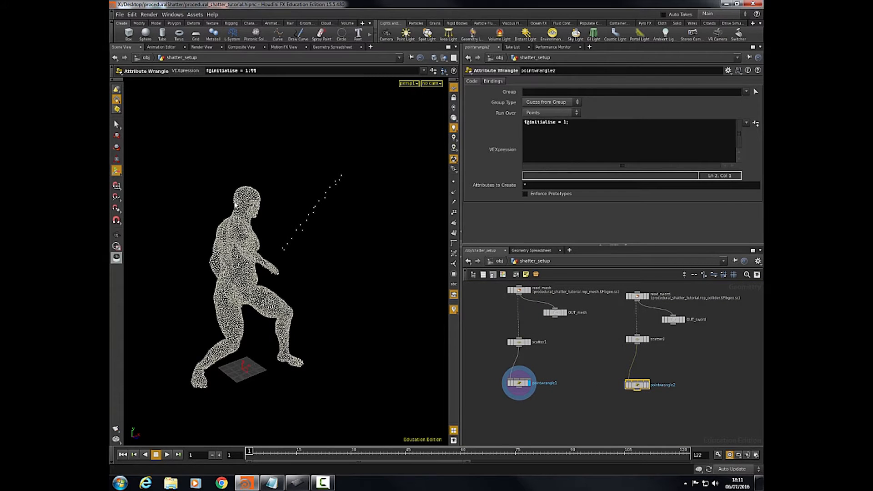
{"action": "middle_click_drag", "start_coordinate": [556, 348], "coordinate": [556, 342]}
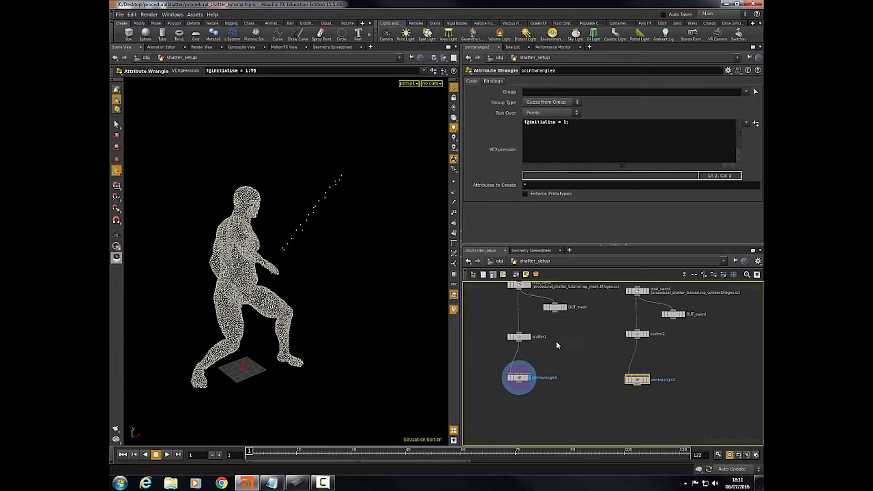
{"action": "key", "text": "Tab"}
{"action": "type", "text": "a"}
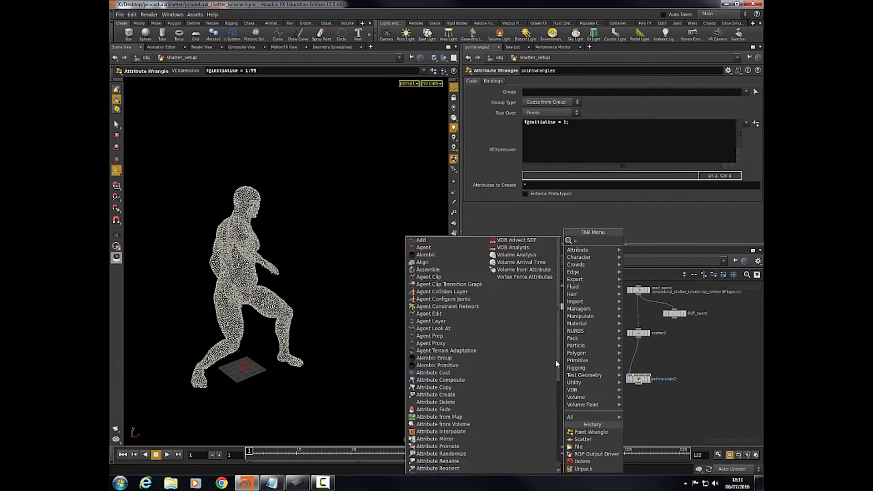
{"action": "type", "text": "ttribut"}
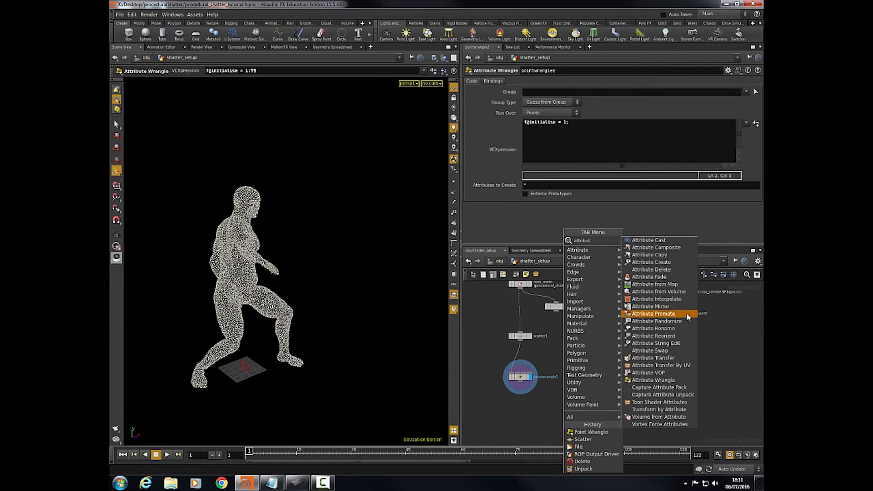
{"action": "left_click", "coordinate": [685, 301]}
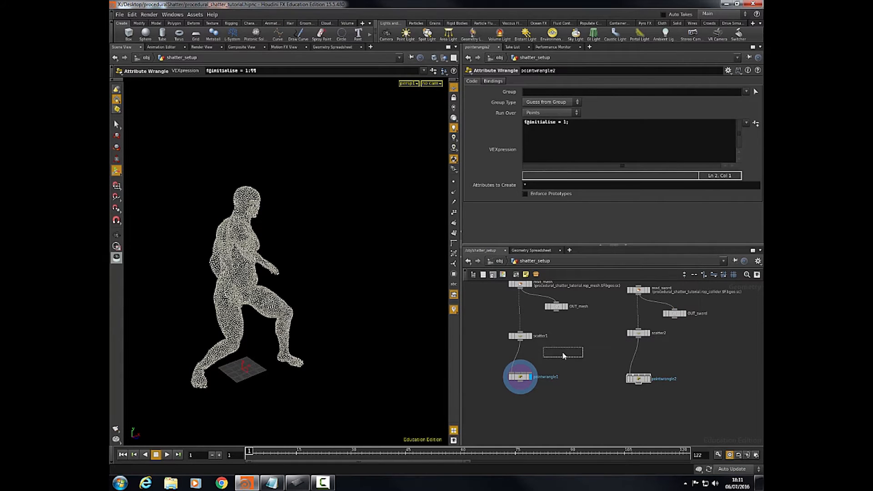
{"action": "left_click", "coordinate": [564, 356]}
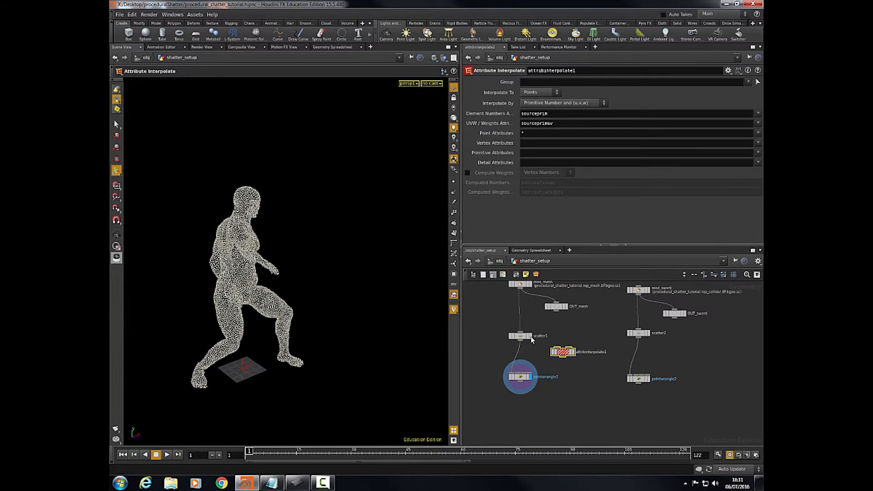
{"action": "left_click_drag", "start_coordinate": [568, 353], "coordinate": [546, 359]}
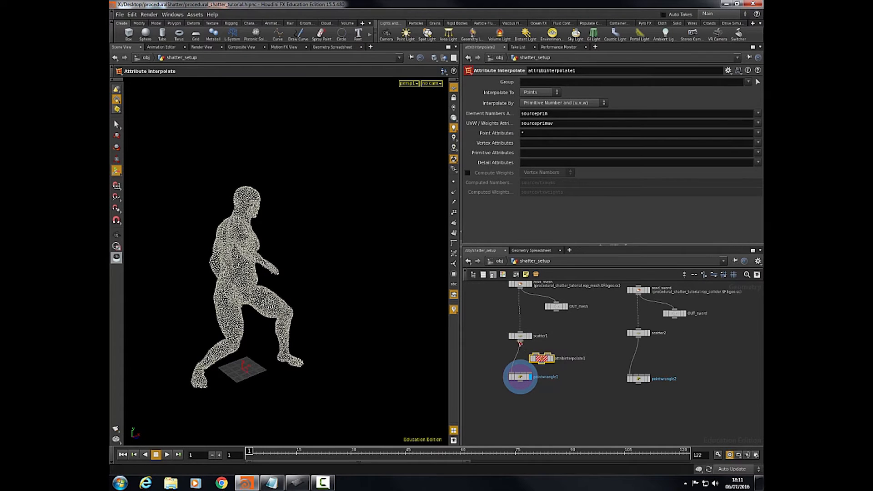
- Wire scatter1 into attribinterpolate1's first input and read_mesh into its second, and feed its output into pointwrangle1
{"action": "left_click", "coordinate": [537, 354]}
{"action": "left_click_drag", "start_coordinate": [528, 377], "coordinate": [528, 403]}
{"action": "left_click", "coordinate": [517, 392]}
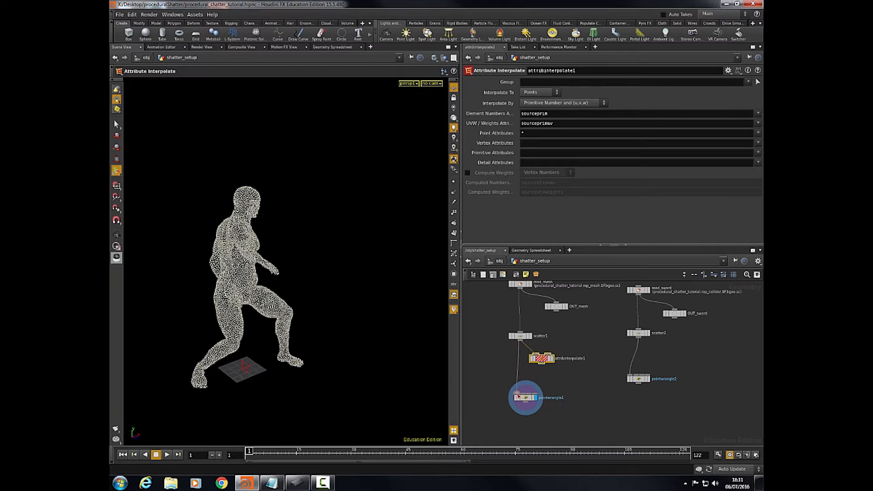
{"action": "left_click", "coordinate": [541, 363]}
{"action": "middle_click_drag", "start_coordinate": [544, 360], "coordinate": [540, 375]}
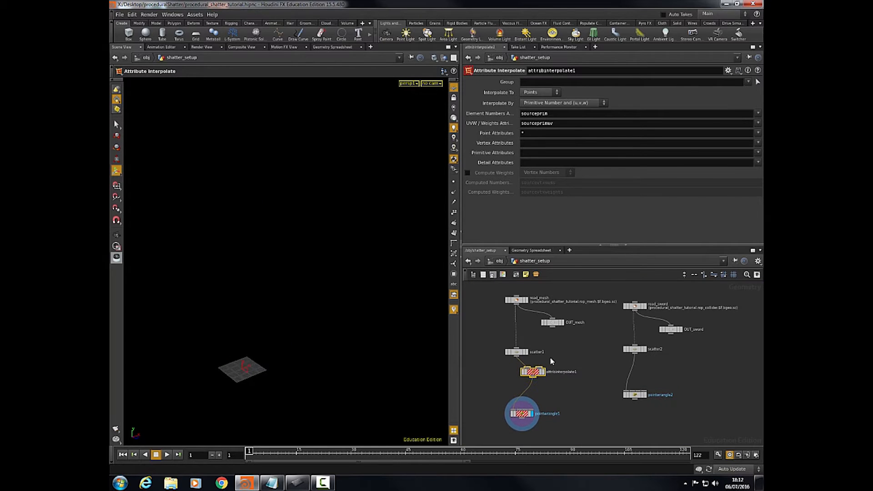
{"action": "left_click_drag", "start_coordinate": [516, 305], "coordinate": [545, 374]}
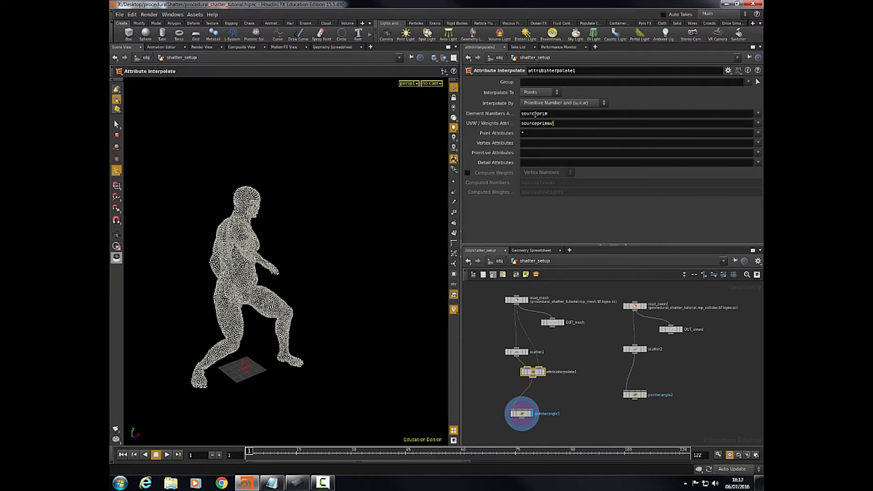
{"action": "middle_click_drag", "start_coordinate": [528, 394], "coordinate": [540, 380]}
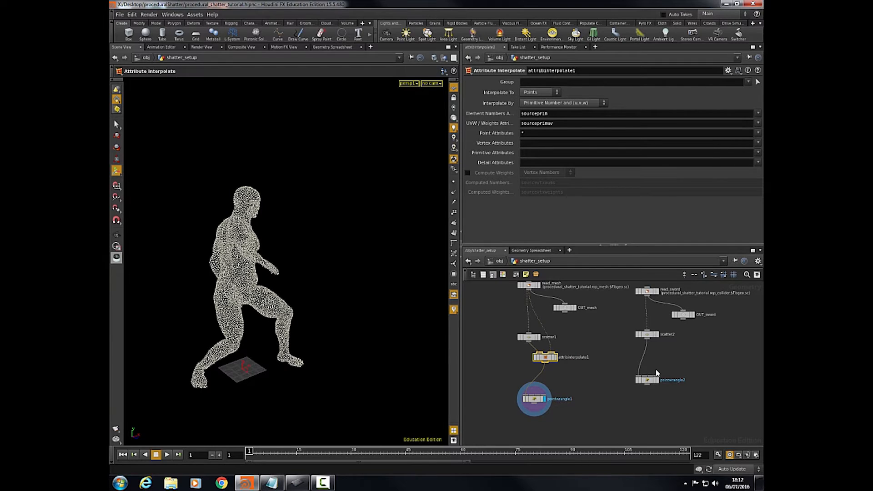
- Move pointwrangle1 closer beneath attribinterpolate1 and pointwrangle2 slightly lower so the two wrangles sit at a similar height
{"action": "left_click_drag", "start_coordinate": [534, 400], "coordinate": [533, 387]}
{"action": "middle_click_drag", "start_coordinate": [584, 381], "coordinate": [559, 379]}
{"action": "left_click", "coordinate": [622, 377]}
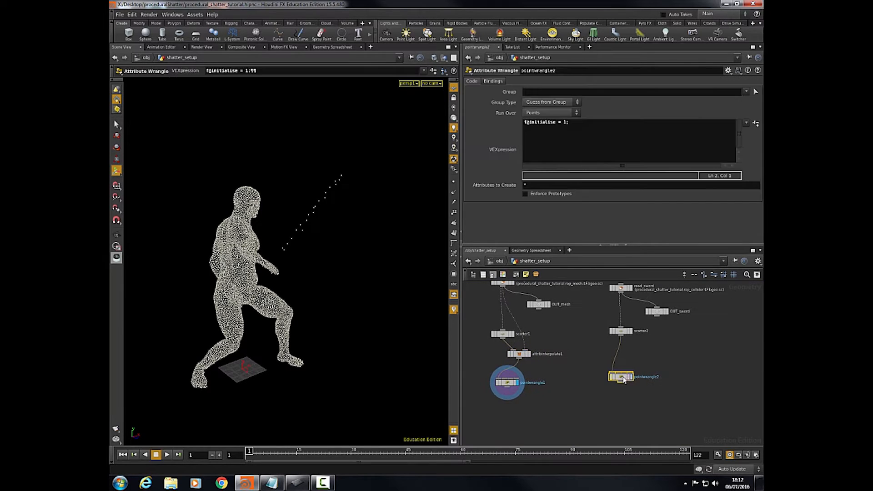
{"action": "left_click_drag", "start_coordinate": [623, 378], "coordinate": [622, 389]}
{"action": "left_click", "coordinate": [518, 385]}
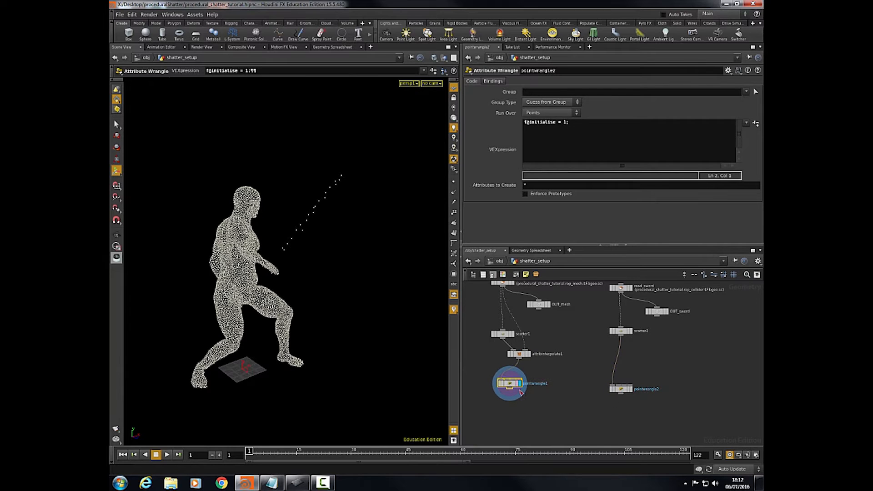
- Change the pointwrangle2 expression to f@initialise = set(1);
{"action": "left_click", "coordinate": [625, 388]}
{"action": "left_click", "coordinate": [565, 124]}
{"action": "type", "text": "set("}
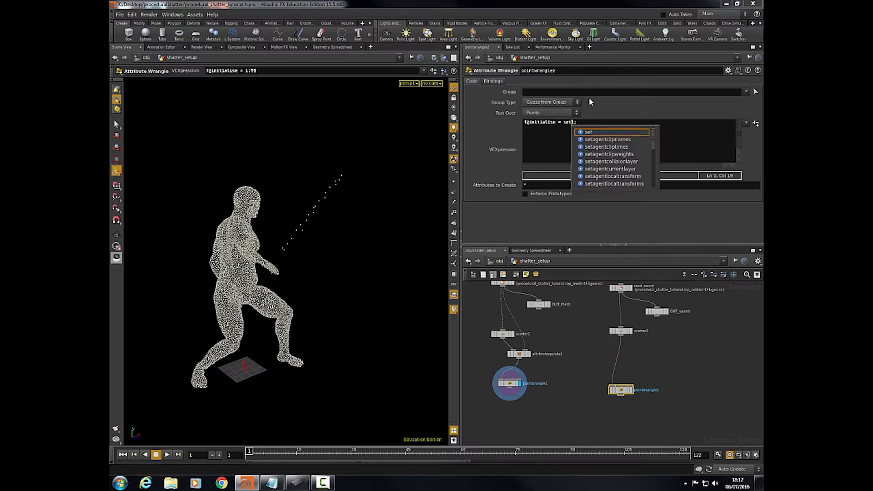
{"action": "left_click", "coordinate": [585, 405]}
- Add a Solver node below and between the two point wrangles, and wire pointwrangle1 into its first input
{"action": "middle_click_drag", "start_coordinate": [572, 413], "coordinate": [533, 344]}
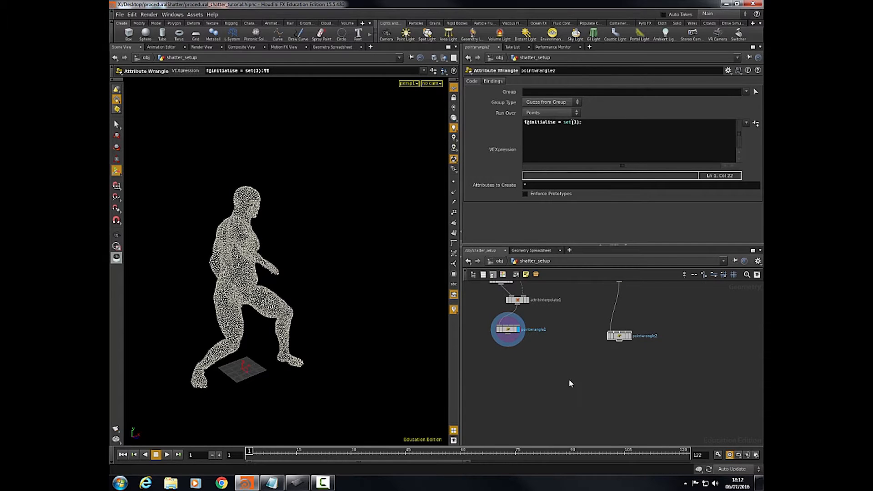
{"action": "key", "text": "Tab"}
{"action": "type", "text": "solidi"}
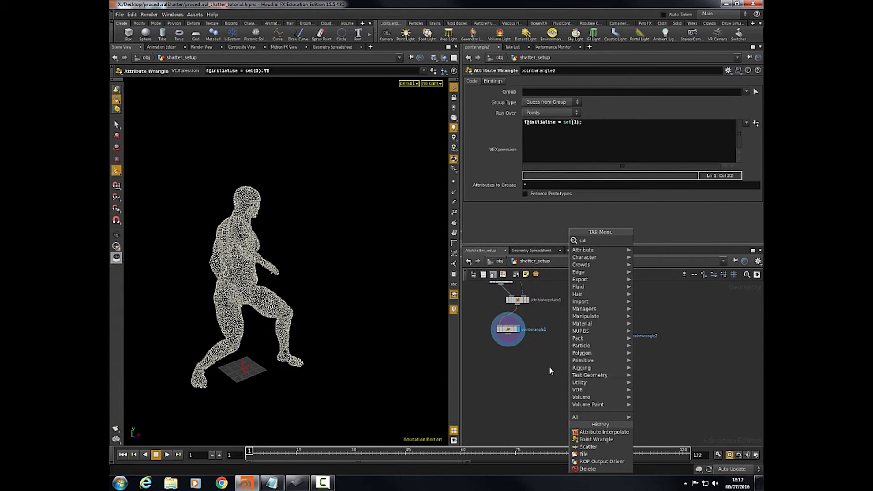
{"action": "key", "text": "Return"}
{"action": "left_click", "coordinate": [577, 390]}
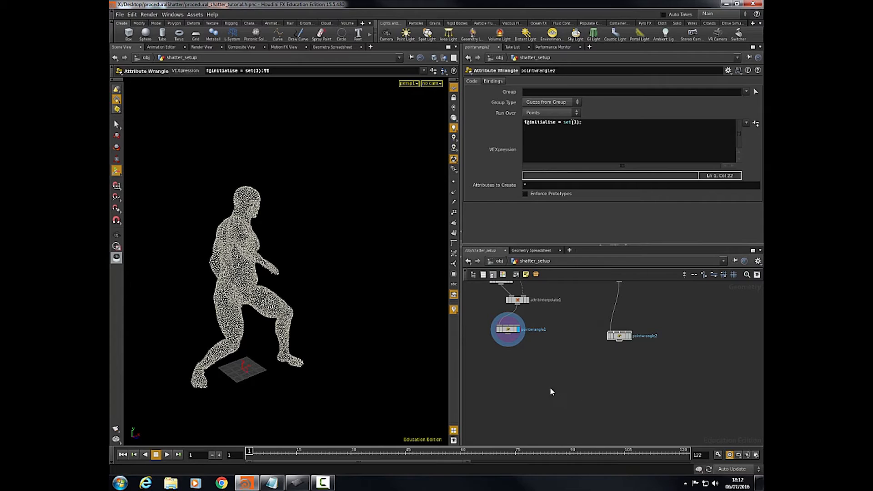
{"action": "left_click_drag", "start_coordinate": [510, 337], "coordinate": [556, 385]}
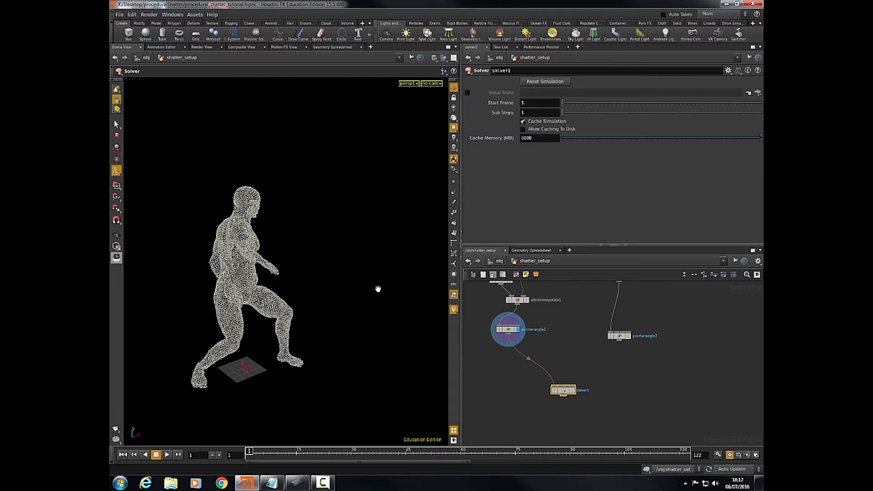
- Wire pointwrangle2 into solver1's second input and check the node information of both point wrangles
{"action": "key", "text": "Escape"}
{"action": "left_click_drag", "start_coordinate": [379, 291], "coordinate": [283, 293]}
{"action": "right_click_drag", "start_coordinate": [283, 293], "coordinate": [323, 293]}
{"action": "middle_click_drag", "start_coordinate": [323, 292], "coordinate": [390, 302]}
{"action": "left_click_drag", "start_coordinate": [389, 302], "coordinate": [350, 288]}
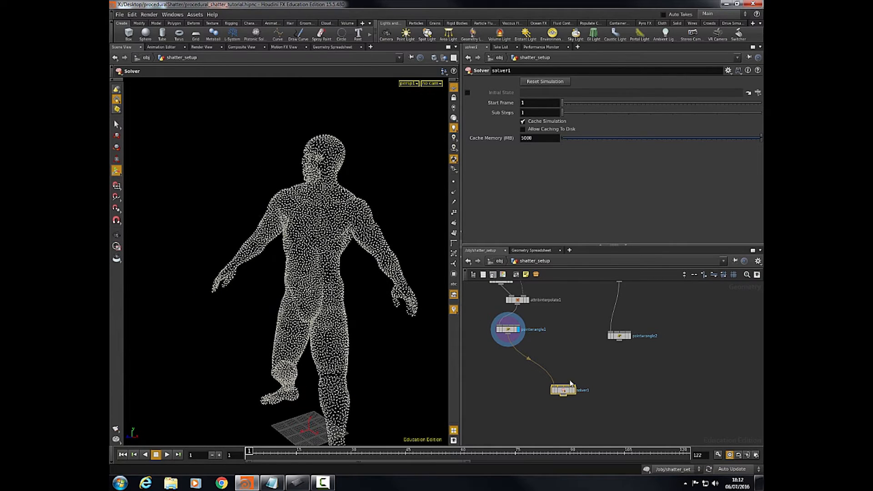
{"action": "left_click_drag", "start_coordinate": [563, 387], "coordinate": [620, 343]}
{"action": "left_click_drag", "start_coordinate": [565, 394], "coordinate": [557, 397]}
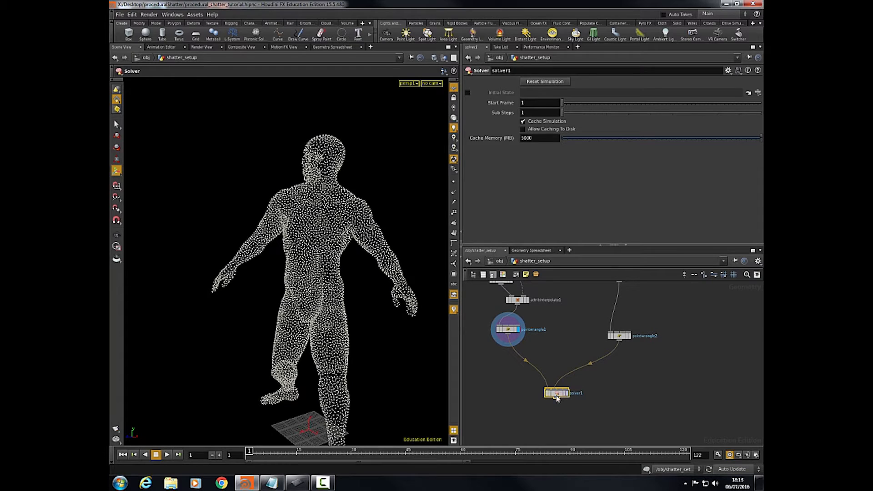
{"action": "middle_click", "coordinate": [622, 338]}
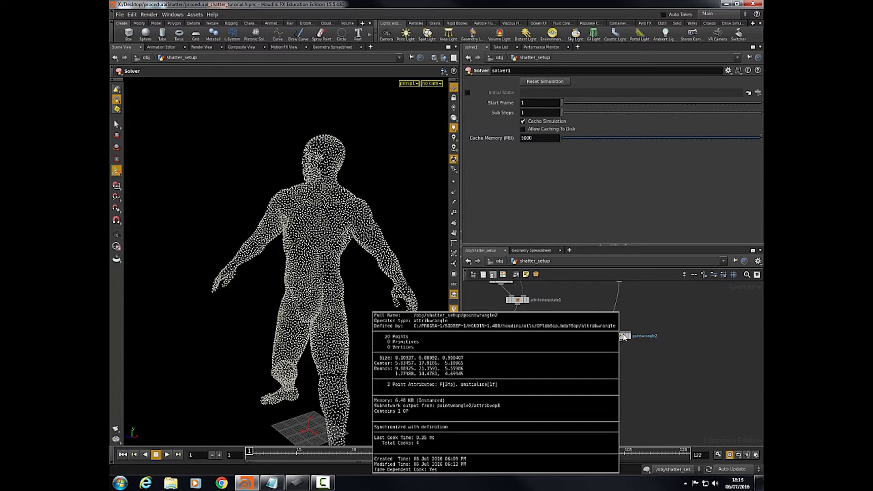
{"action": "middle_click", "coordinate": [510, 332]}
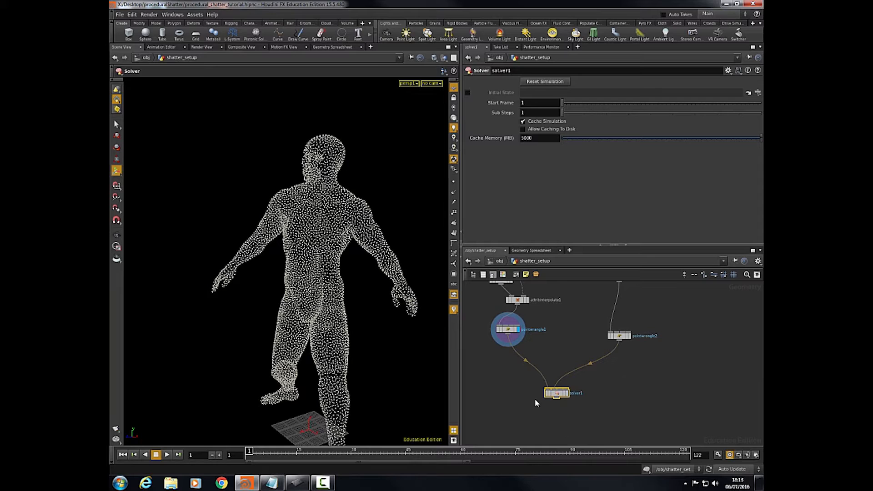
- Enter the solver1 network and add an Attribute Copy node below Prev_Frame
{"action": "double_click", "coordinate": [557, 394]}
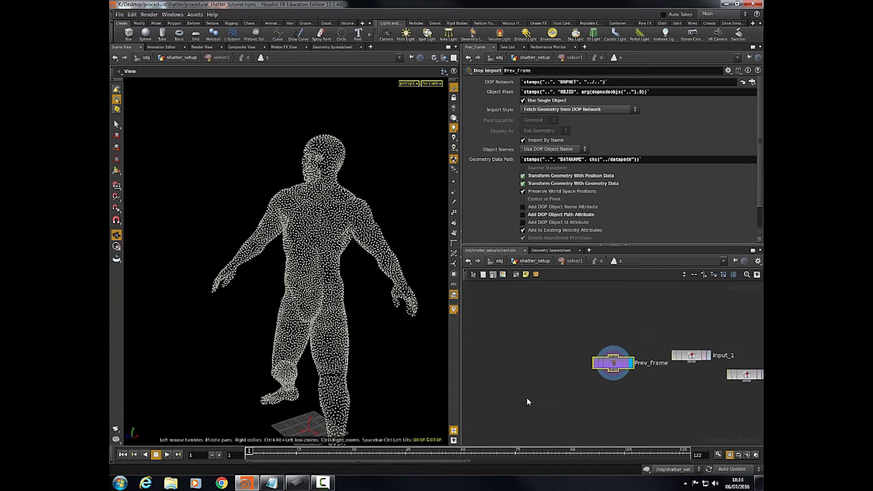
{"action": "middle_click_drag", "start_coordinate": [628, 395], "coordinate": [593, 361]}
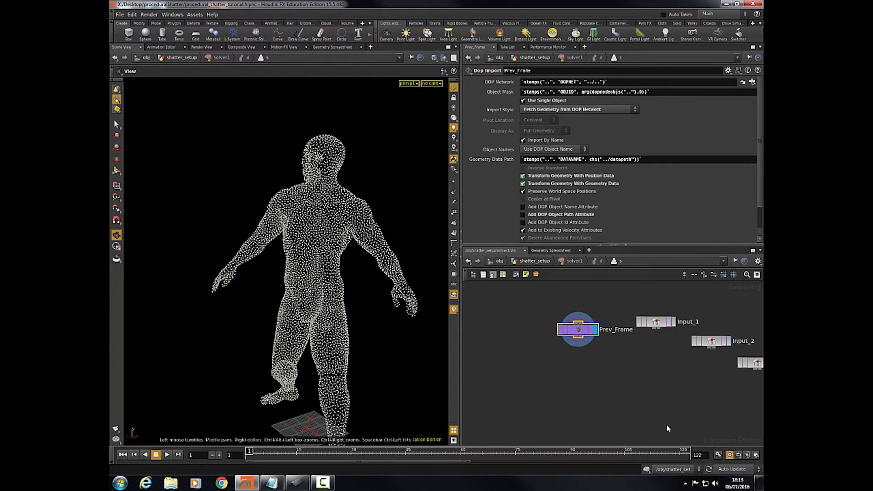
{"action": "middle_click_drag", "start_coordinate": [583, 375], "coordinate": [576, 376]}
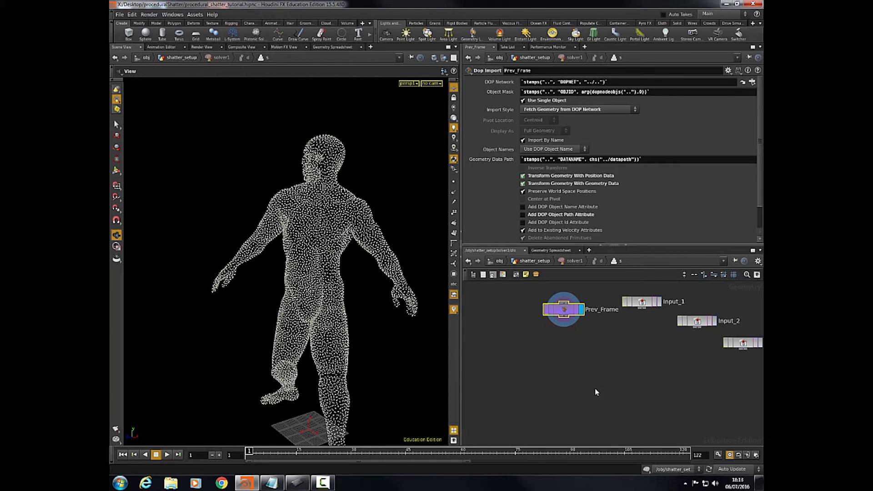
{"action": "middle_click_drag", "start_coordinate": [584, 385], "coordinate": [555, 364]}
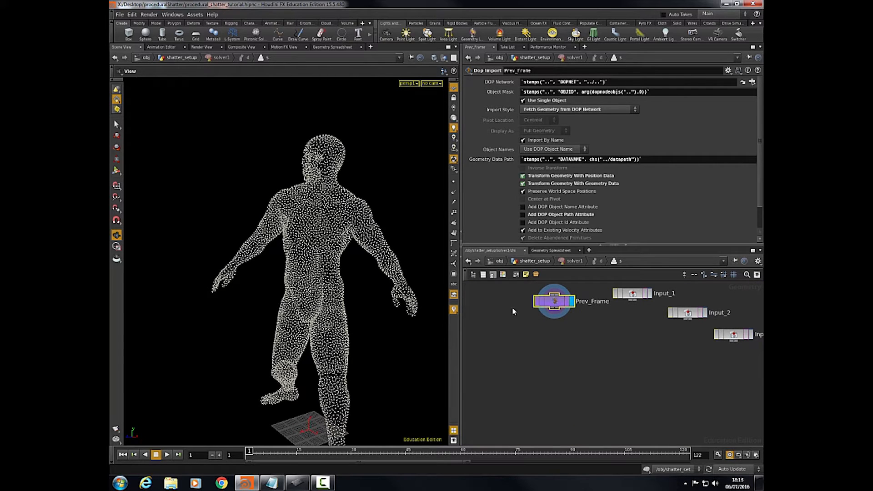
{"action": "key", "text": "u"}
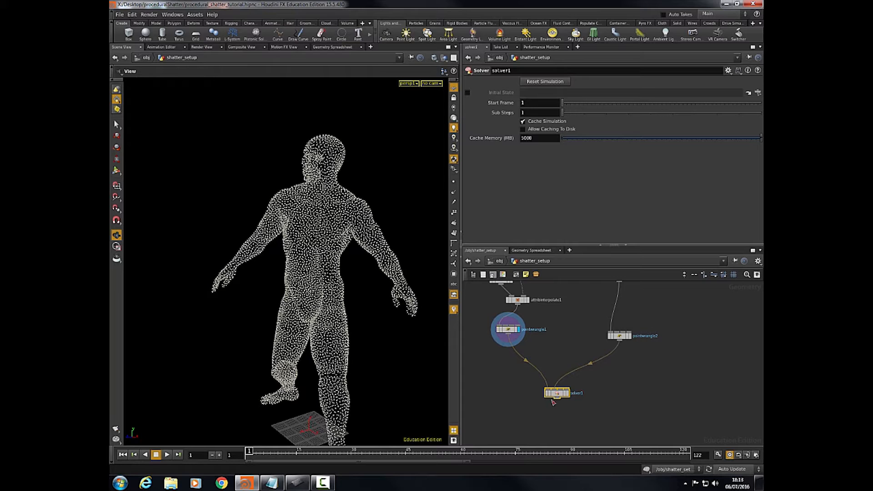
{"action": "double_click", "coordinate": [557, 394]}
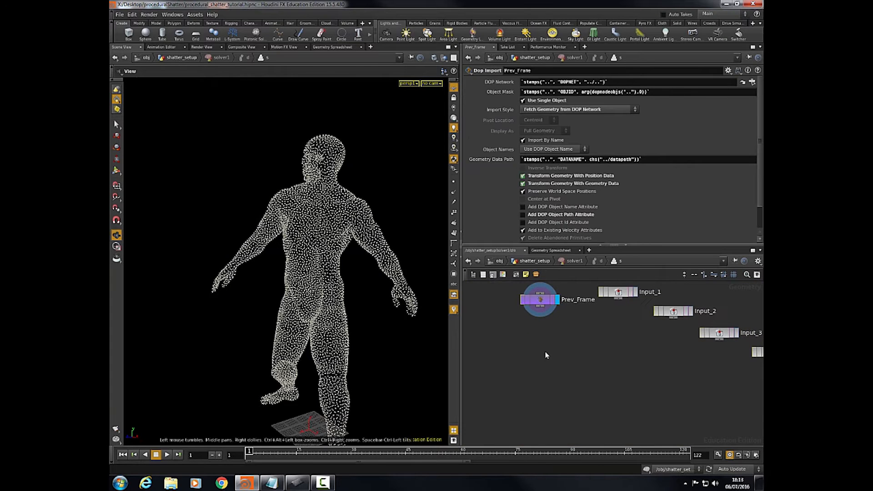
{"action": "key", "text": "Tab"}
{"action": "type", "text": "attr"}
{"action": "left_click", "coordinate": [661, 255]}
{"action": "left_click", "coordinate": [553, 360]}
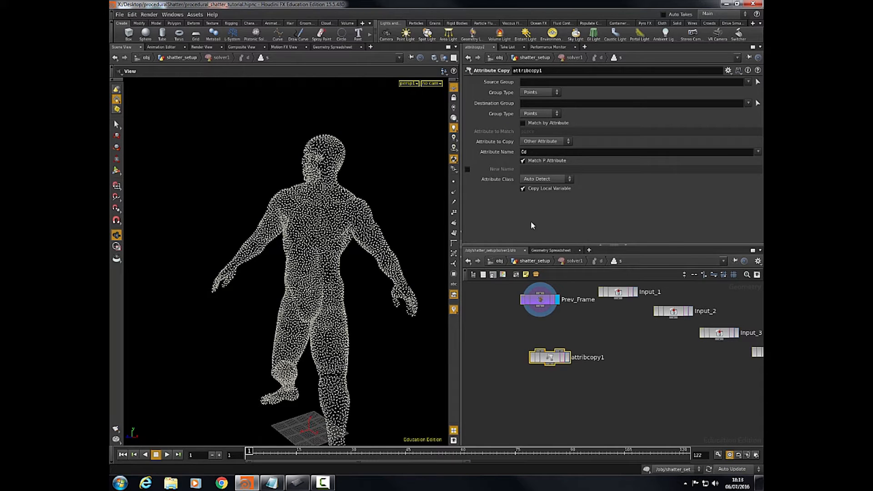
- Disable Match P Attribute on attribcopy1 and clear its attribute name
{"action": "left_click", "coordinate": [523, 161]}
{"action": "left_click", "coordinate": [551, 142]}
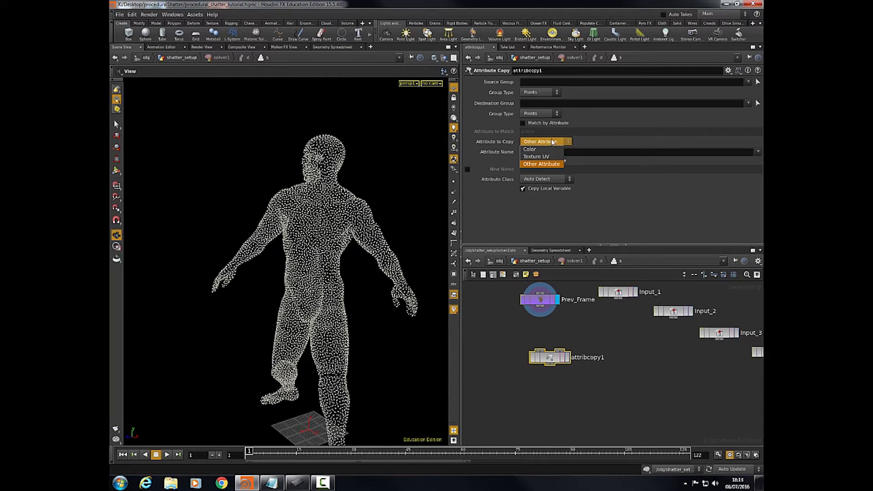
{"action": "left_click", "coordinate": [553, 142]}
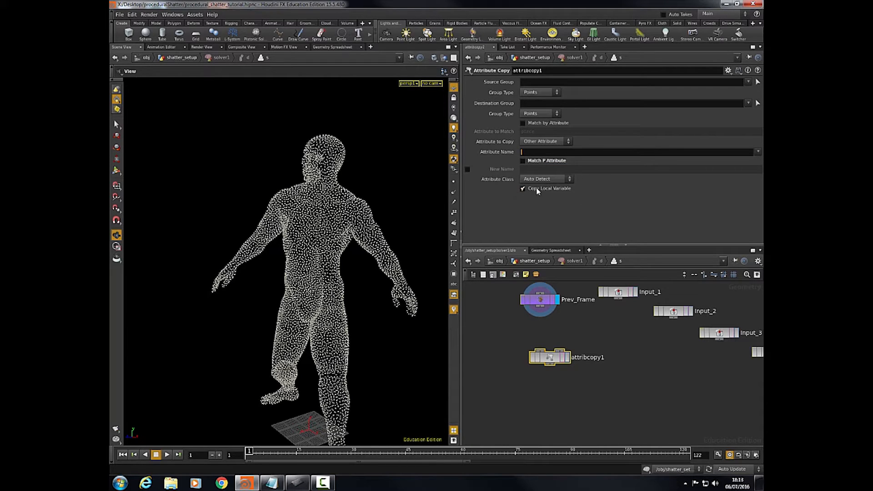
- Wire Input_1 into attribcopy1's first input and Prev_Frame into its second input
{"action": "middle_click_drag", "start_coordinate": [575, 401], "coordinate": [579, 383]}
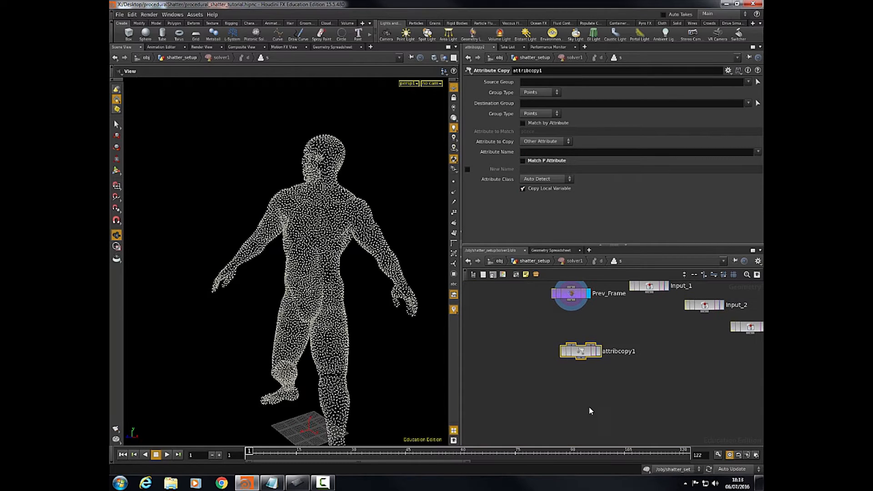
{"action": "left_click", "coordinate": [571, 346]}
{"action": "left_click", "coordinate": [650, 293]}
{"action": "key", "text": "u"}
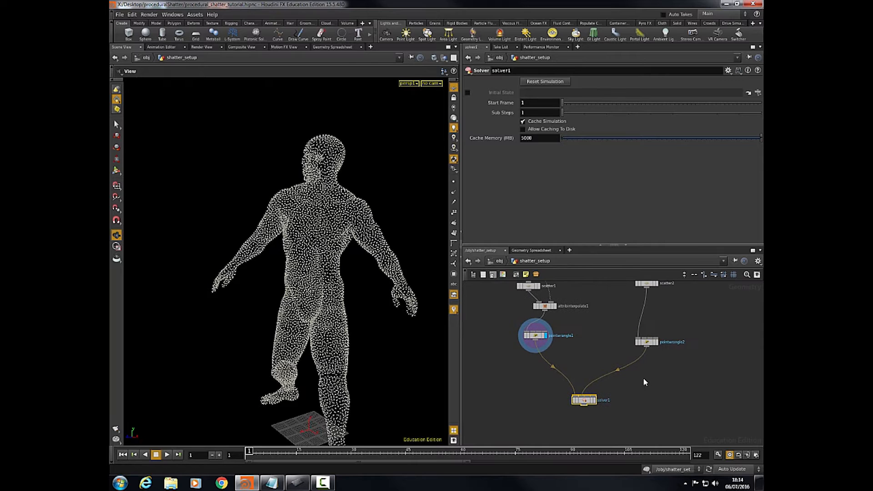
{"action": "double_click", "coordinate": [586, 400]}
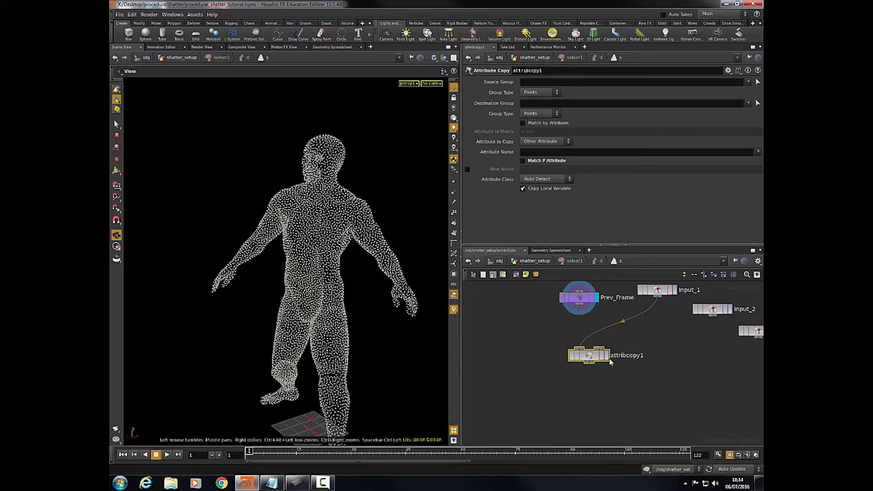
{"action": "left_click_drag", "start_coordinate": [601, 350], "coordinate": [563, 305]}
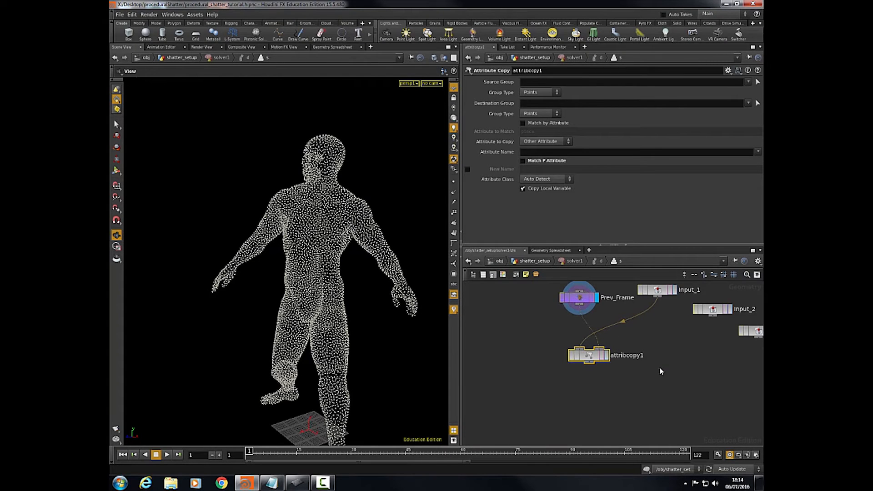
- Add an Attribute VOP node below attribcopy1 in the solver network
{"action": "middle_click_drag", "start_coordinate": [647, 390], "coordinate": [642, 360]}
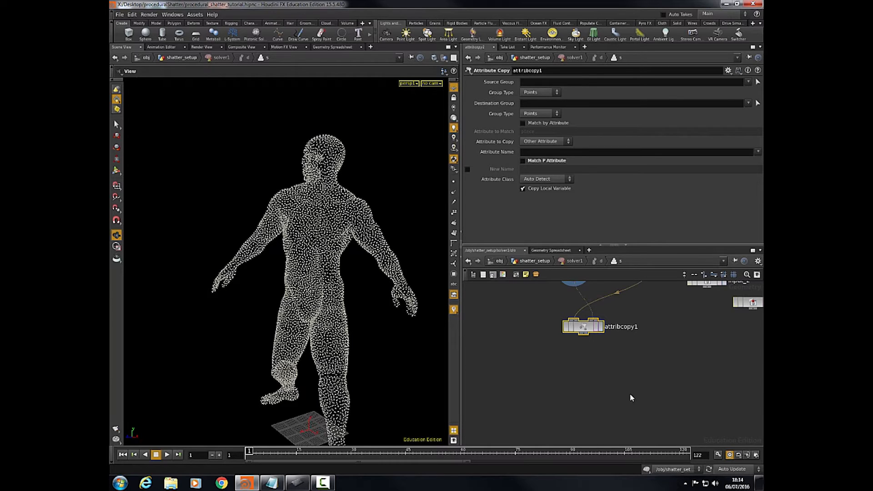
{"action": "key", "text": "Tab"}
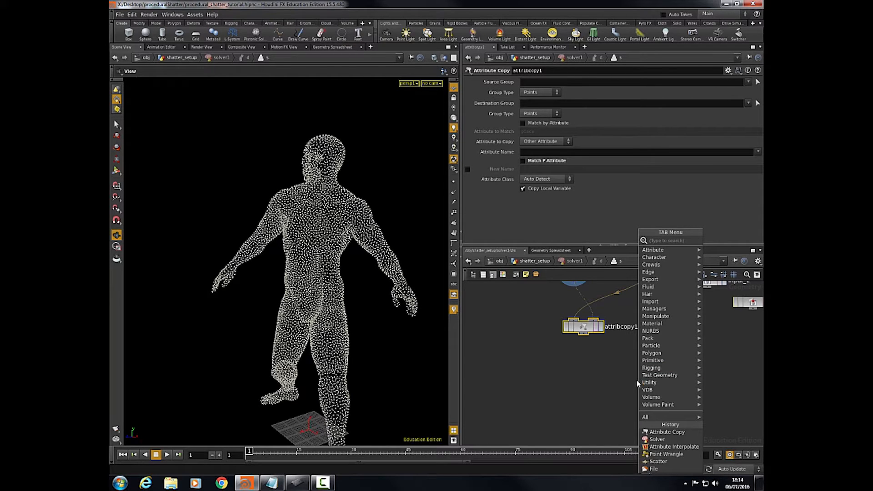
{"action": "type", "text": "attr"}
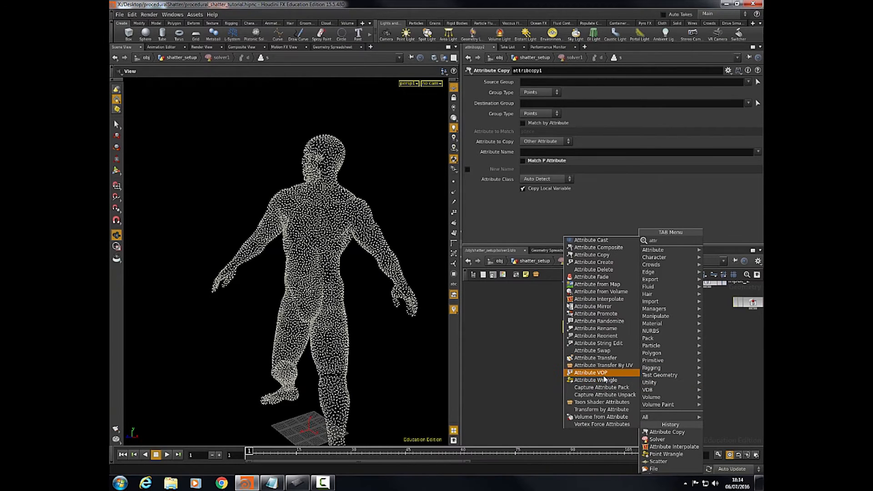
{"action": "type", "text": "ibut"}
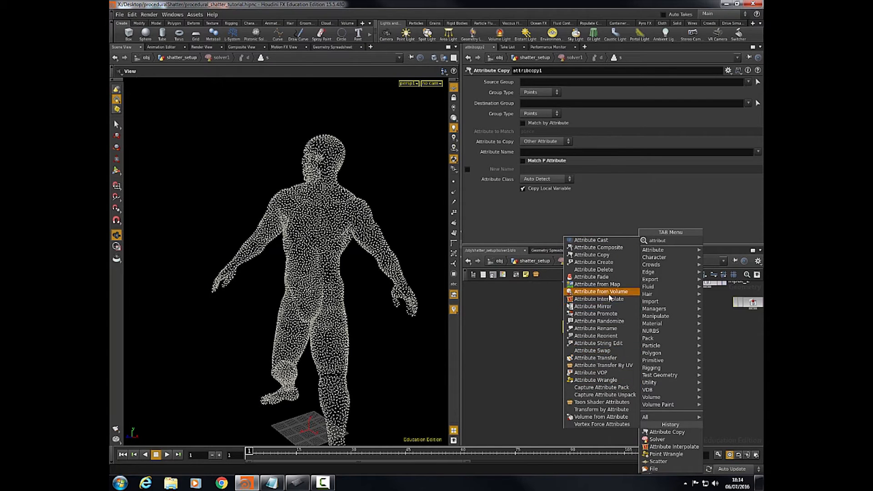
{"action": "left_click", "coordinate": [608, 369]}
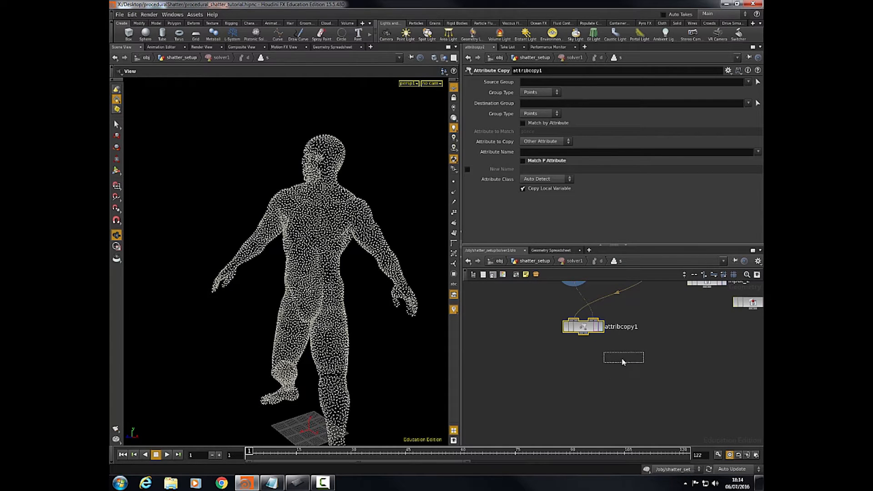
{"action": "left_click", "coordinate": [633, 377]}
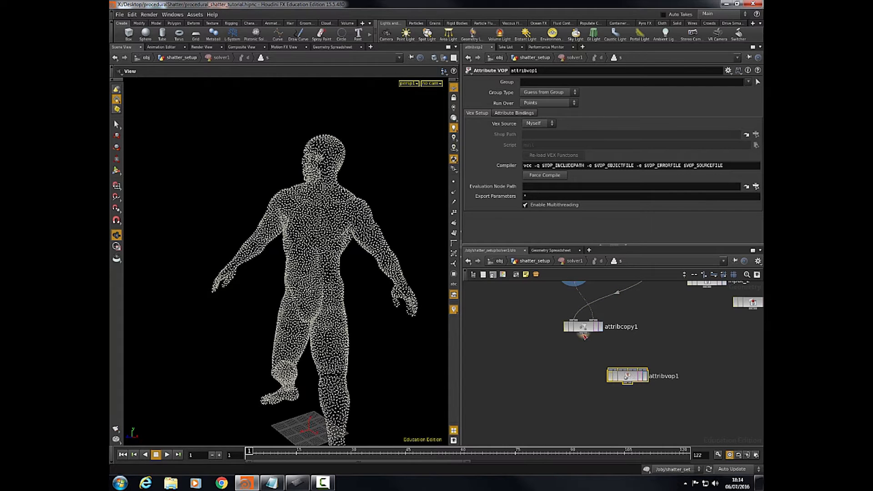
- Wire attribcopy1 into attribvop1's first input and Input_2 into its second, and place attribvop1 slightly lower
{"action": "left_click_drag", "start_coordinate": [589, 337], "coordinate": [612, 369]}
{"action": "middle_click_drag", "start_coordinate": [629, 335], "coordinate": [611, 361]}
{"action": "left_click_drag", "start_coordinate": [607, 397], "coordinate": [694, 314]}
{"action": "left_click", "coordinate": [690, 307]}
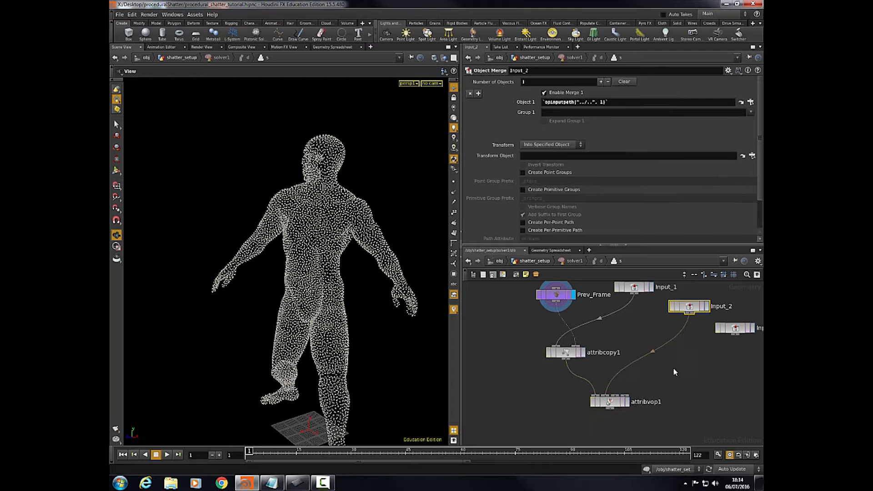
{"action": "key", "text": "u"}
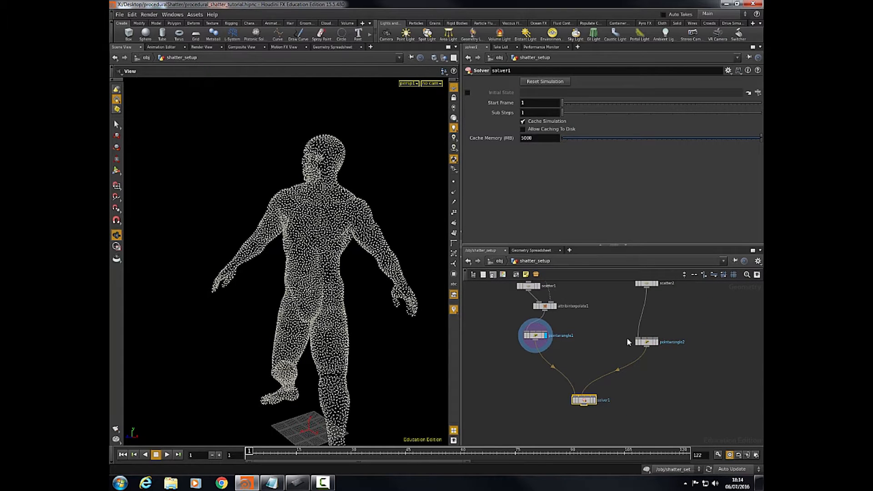
{"action": "key", "text": "i"}
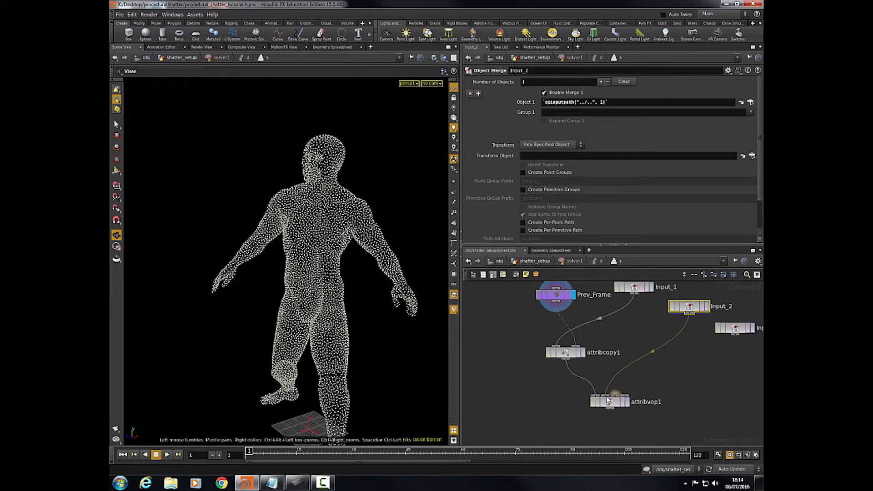
{"action": "left_click", "coordinate": [612, 407]}
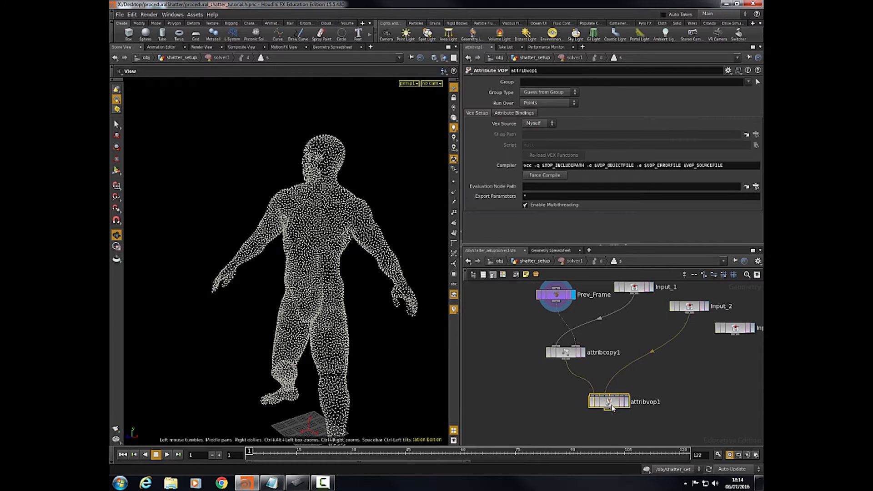
{"action": "left_click_drag", "start_coordinate": [612, 408], "coordinate": [611, 412]}
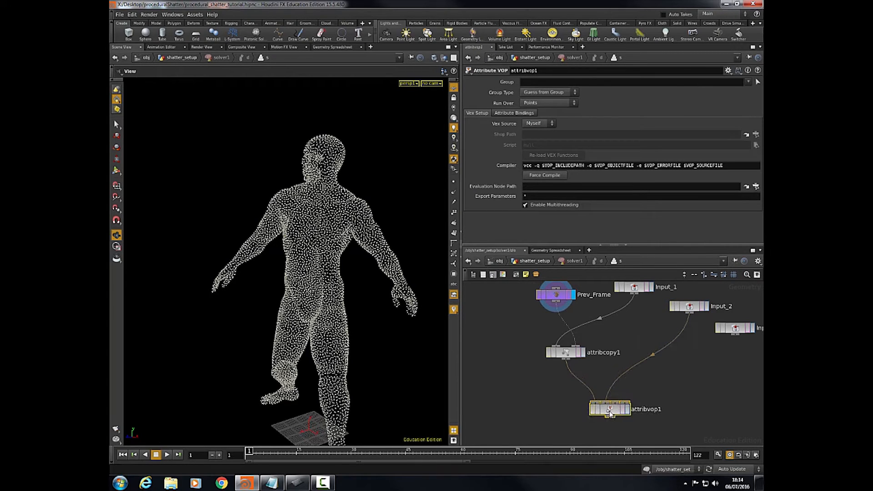
- Open the attribvop1 network and delete its geometryvopoutput1 node
{"action": "double_click", "coordinate": [611, 412]}
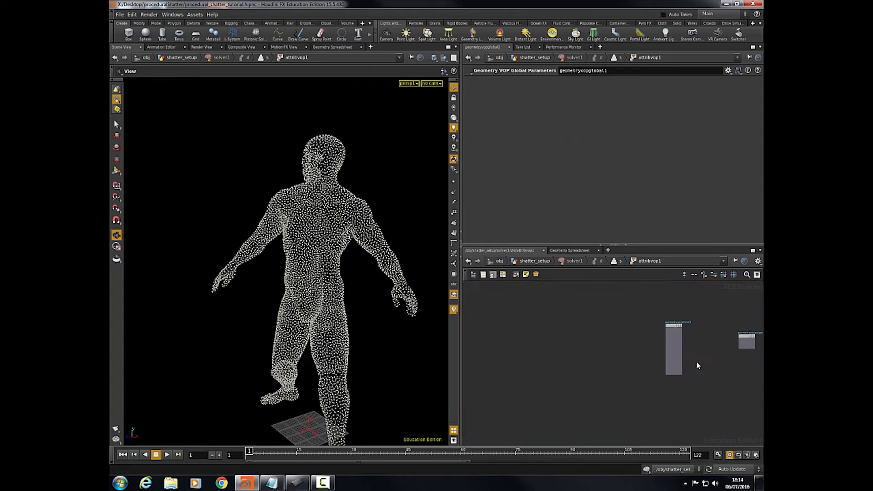
{"action": "key", "text": "h"}
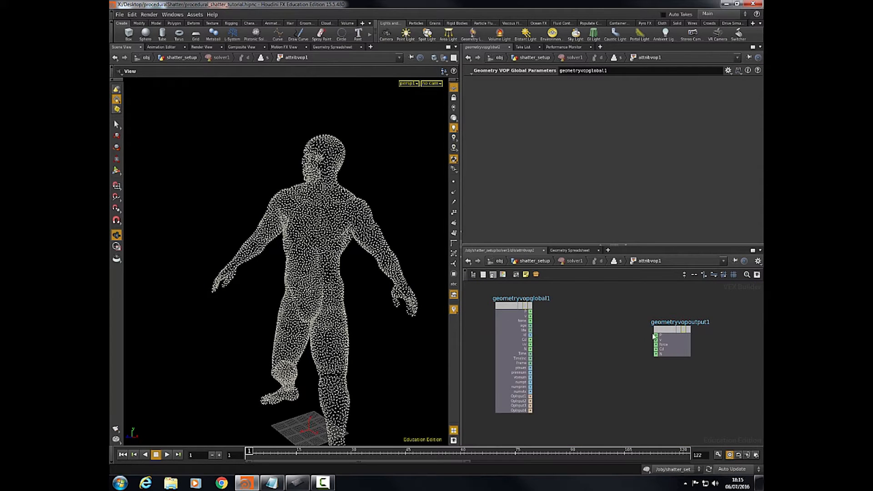
{"action": "left_click_drag", "start_coordinate": [631, 294], "coordinate": [722, 378]}
{"action": "key", "text": "Delete"}
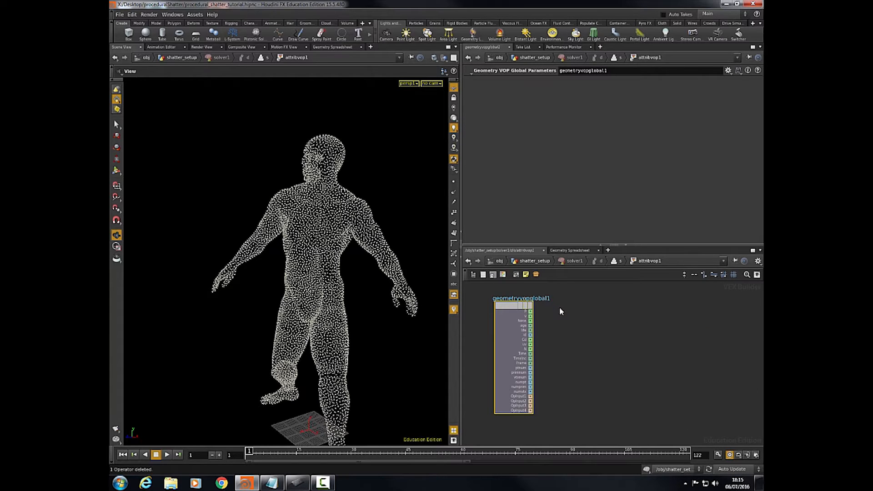
- Add a Point Cloud Open node beside geometryvopglobal1
{"action": "scroll", "coordinate": [568, 307], "scroll_direction": "up", "scroll_amount": 2}
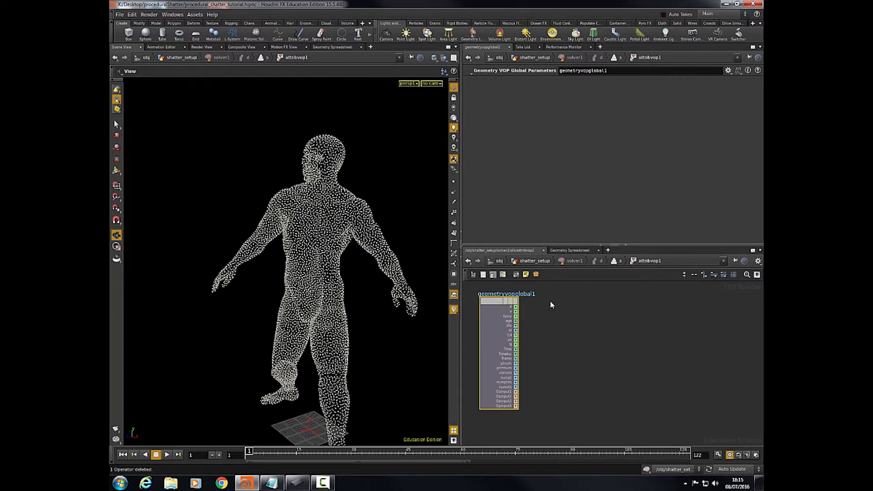
{"action": "scroll", "coordinate": [571, 319], "scroll_direction": "down", "scroll_amount": 1}
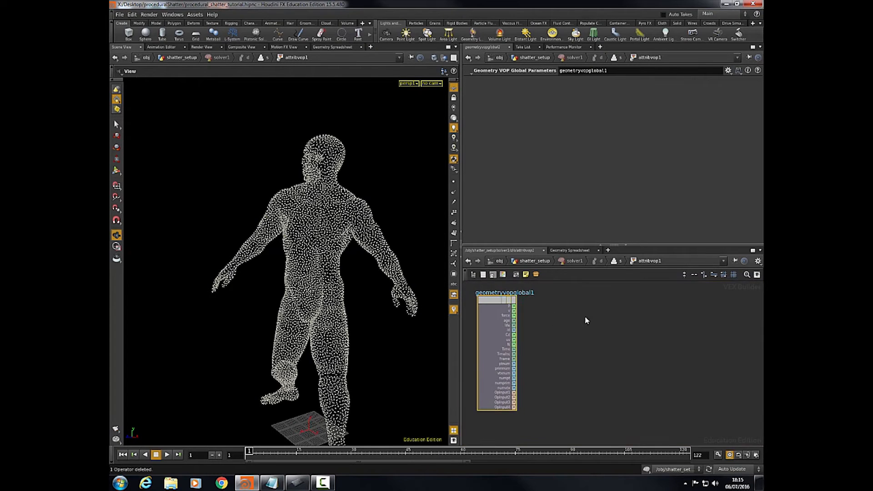
{"action": "key", "text": "Tab"}
{"action": "mouse_move", "coordinate": [570, 302]}
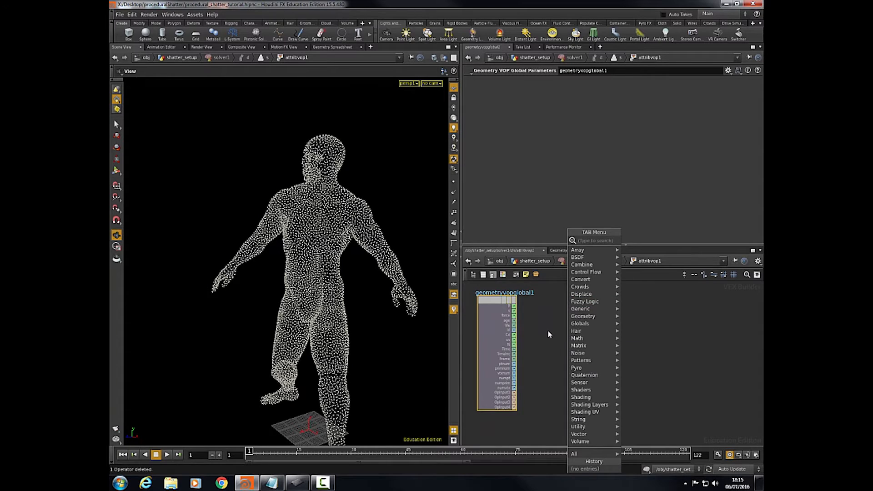
{"action": "type", "text": "pcopen"}
{"action": "key", "text": "Return"}
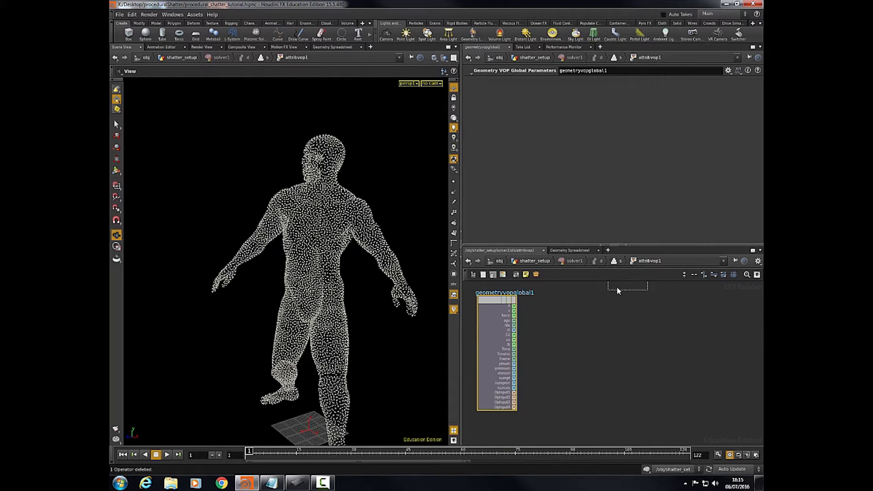
{"action": "left_click", "coordinate": [579, 294]}
- Duplicate the Point Cloud Open node and place the copy below the original
{"action": "left_click_drag", "start_coordinate": [578, 291], "coordinate": [576, 363]}
{"action": "key", "text": "ctrl+c"}
{"action": "key", "text": "ctrl+v"}
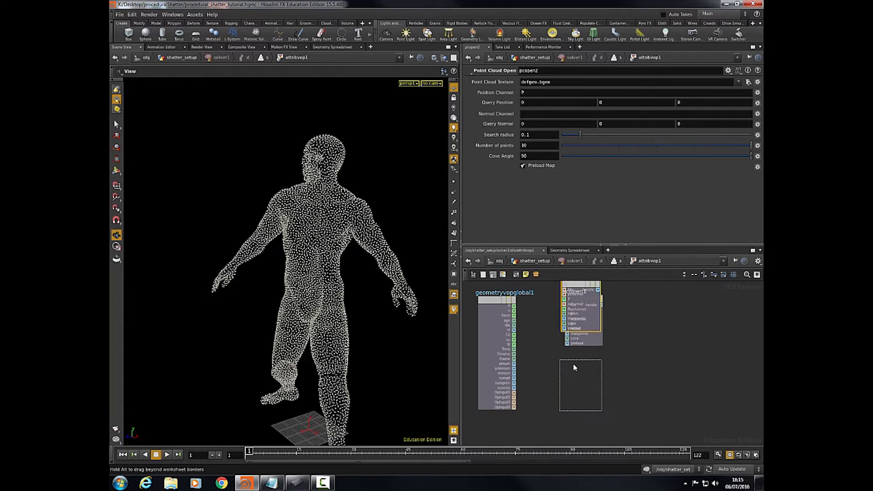
{"action": "middle_click_drag", "start_coordinate": [554, 343], "coordinate": [546, 340]}
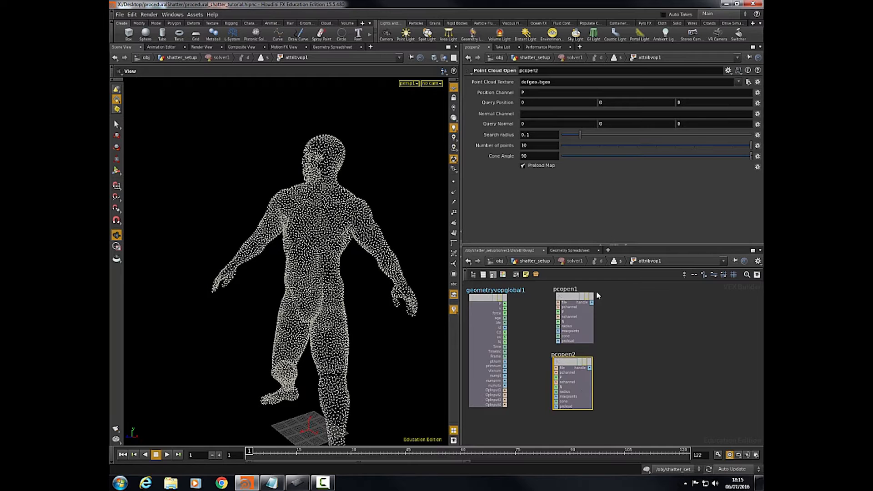
{"action": "left_click_drag", "start_coordinate": [569, 367], "coordinate": [578, 366]}
{"action": "middle_click_drag", "start_coordinate": [640, 334], "coordinate": [659, 321]}
{"action": "middle_click_drag", "start_coordinate": [569, 332], "coordinate": [555, 348]}
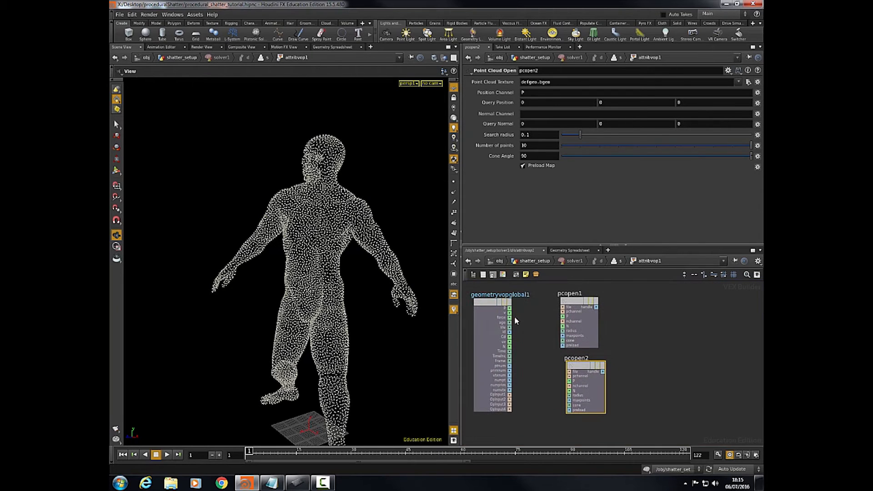
- Wire P into the P input of both Point Cloud Open nodes, OpInput1 into pcopen1's file input and OpInput3 into pcopen2's
{"action": "left_click_drag", "start_coordinate": [510, 310], "coordinate": [563, 316]}
{"action": "left_click_drag", "start_coordinate": [511, 310], "coordinate": [569, 381]}
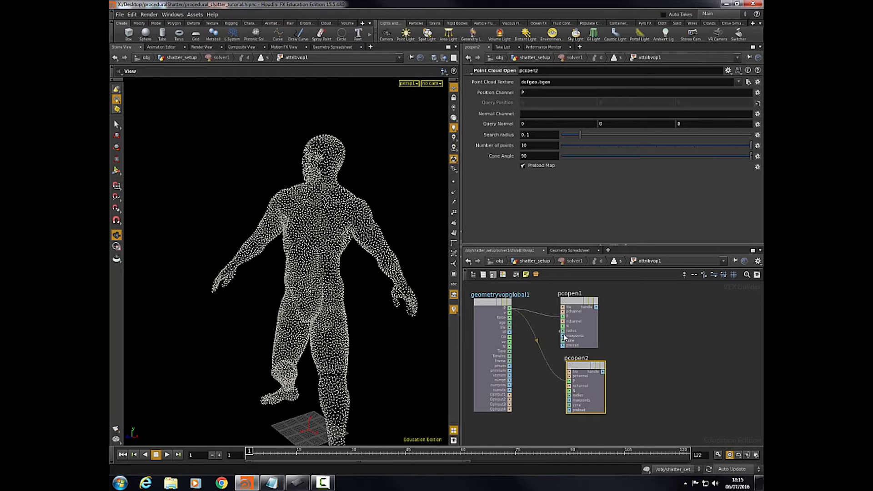
{"action": "left_click_drag", "start_coordinate": [564, 309], "coordinate": [511, 395]}
{"action": "left_click_drag", "start_coordinate": [569, 372], "coordinate": [511, 395]}
{"action": "middle_click_drag", "start_coordinate": [535, 370], "coordinate": [512, 366]}
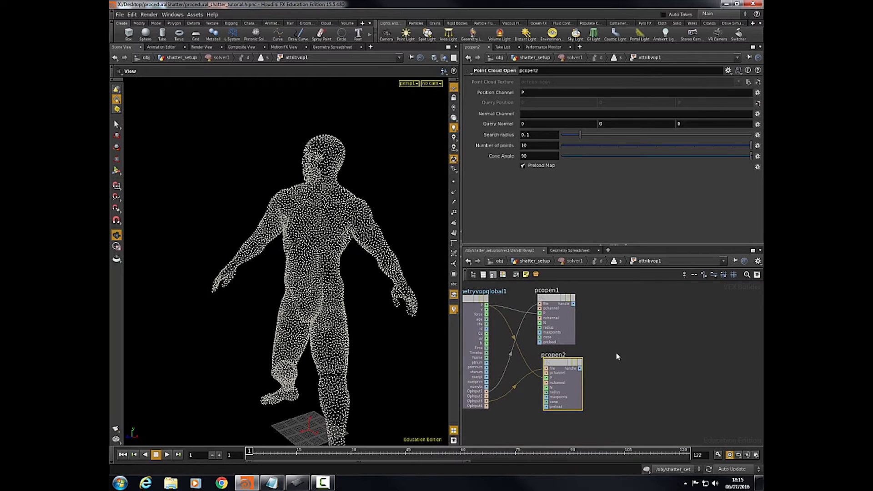
{"action": "scroll", "coordinate": [630, 340], "scroll_direction": "down", "scroll_amount": 2}
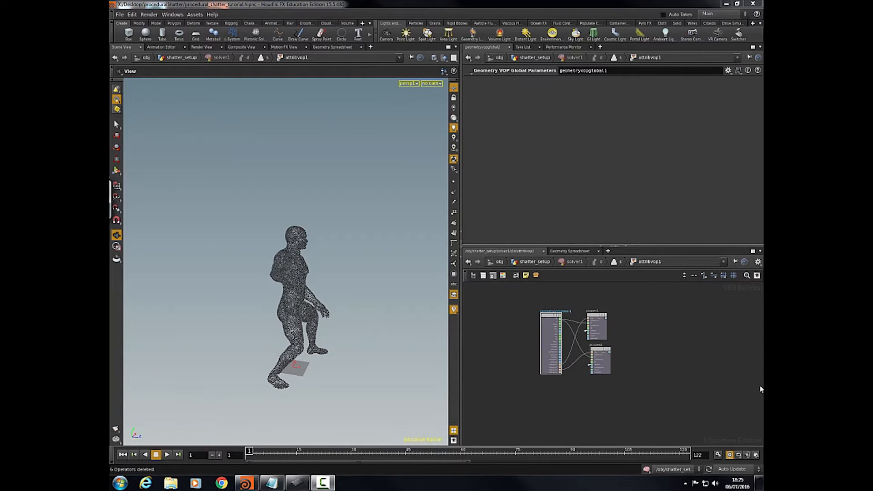
- Rewire pcopen2's file input so that it is fed by OpInput2 of geometryvopglobal1
{"action": "scroll", "coordinate": [630, 332], "scroll_direction": "up", "scroll_amount": 5}
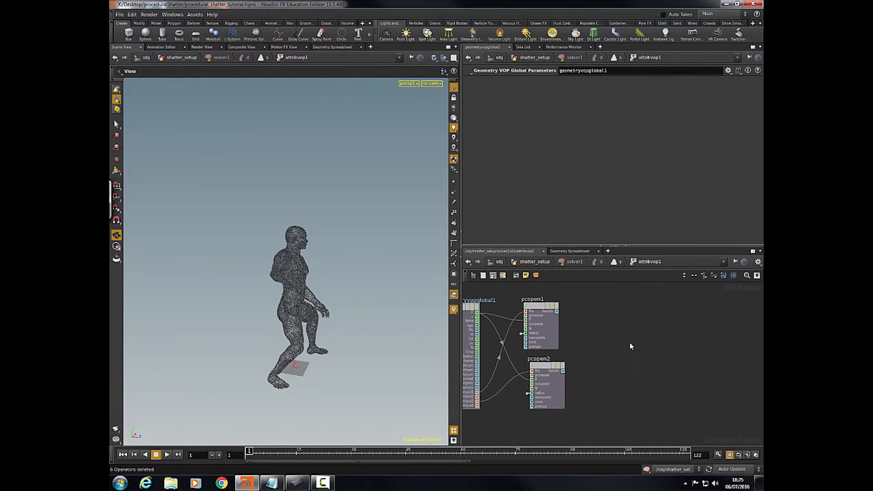
{"action": "scroll", "coordinate": [632, 343], "scroll_direction": "down", "scroll_amount": 2}
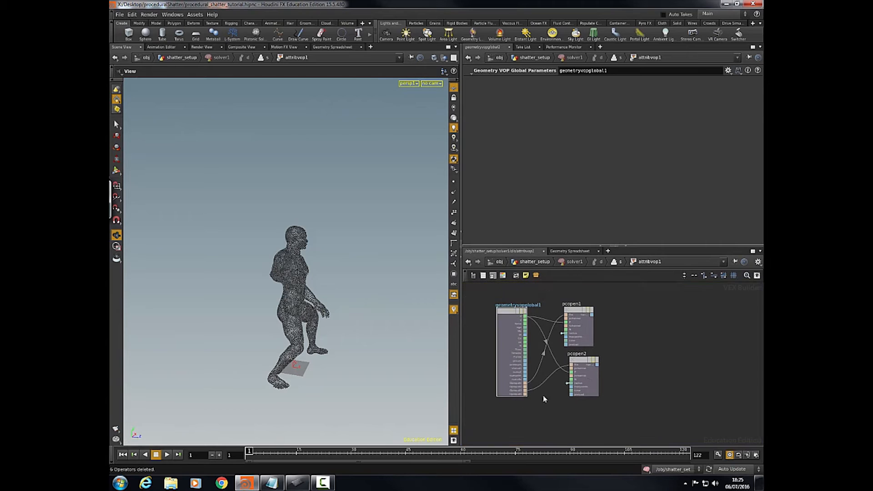
{"action": "scroll", "coordinate": [559, 403], "scroll_direction": "up", "scroll_amount": 2}
{"action": "left_click_drag", "start_coordinate": [519, 384], "coordinate": [577, 358]}
{"action": "scroll", "coordinate": [638, 353], "scroll_direction": "down", "scroll_amount": 2}
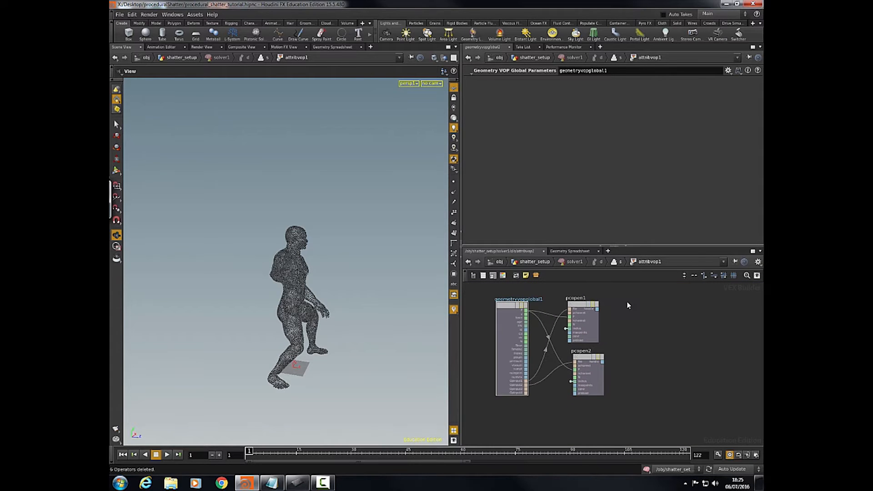
- Add a Point Cloud Filter node, duplicate it below, and wire each Point Cloud Open handle into its own filter
{"action": "key", "text": "Tab"}
{"action": "type", "text": "pc"}
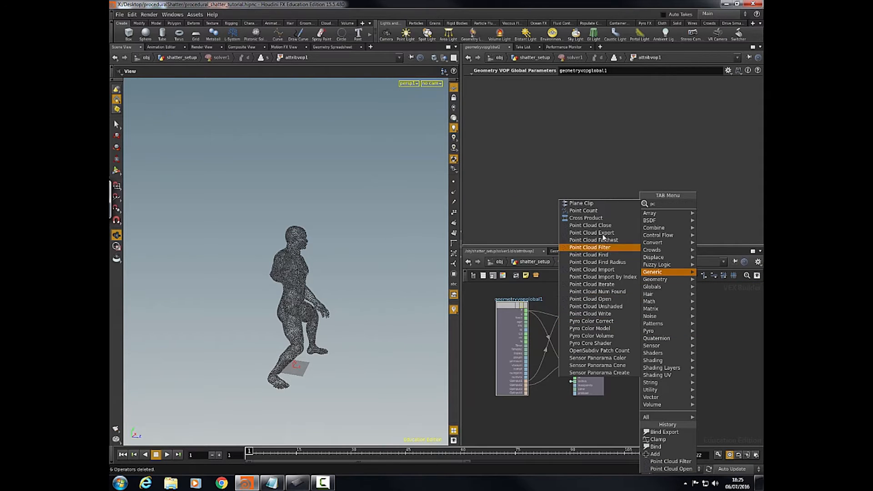
{"action": "type", "text": "fil"}
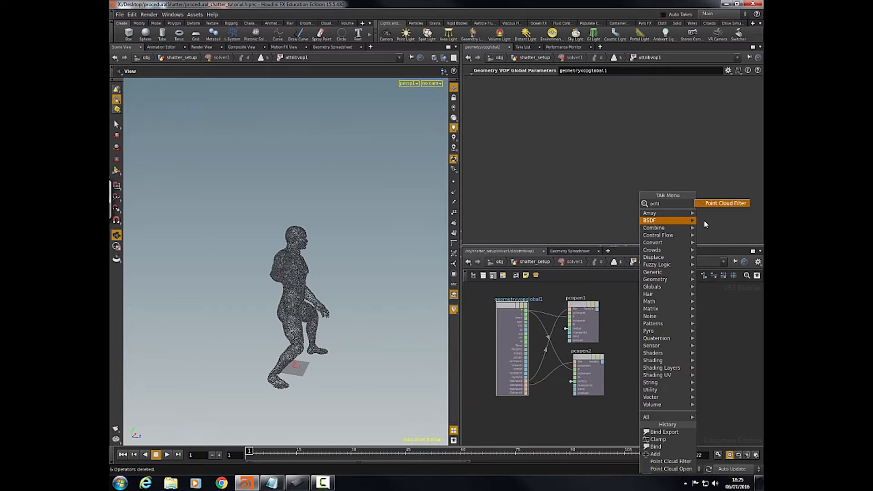
{"action": "left_click", "coordinate": [723, 204]}
{"action": "left_click", "coordinate": [651, 313]}
{"action": "key", "text": "ctrl+c"}
{"action": "key", "text": "ctrl+v"}
{"action": "left_click_drag", "start_coordinate": [648, 304], "coordinate": [645, 371]}
{"action": "left_click", "coordinate": [641, 365]}
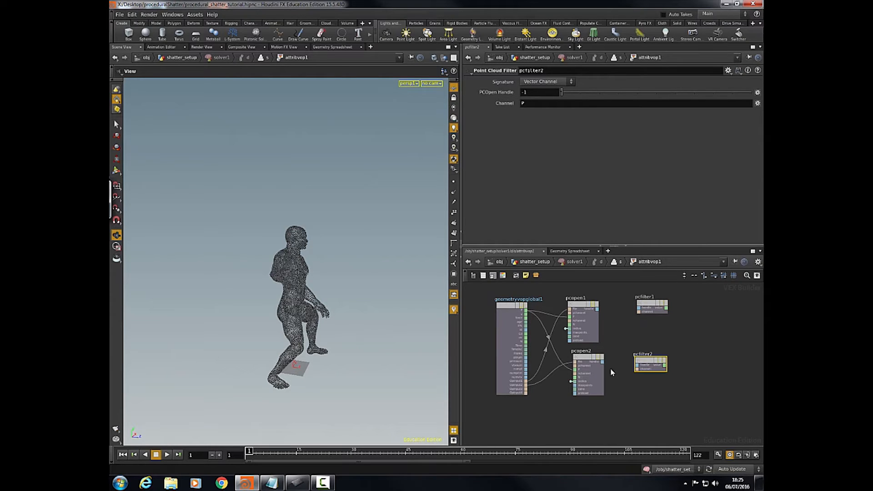
{"action": "left_click_drag", "start_coordinate": [602, 362], "coordinate": [638, 368]}
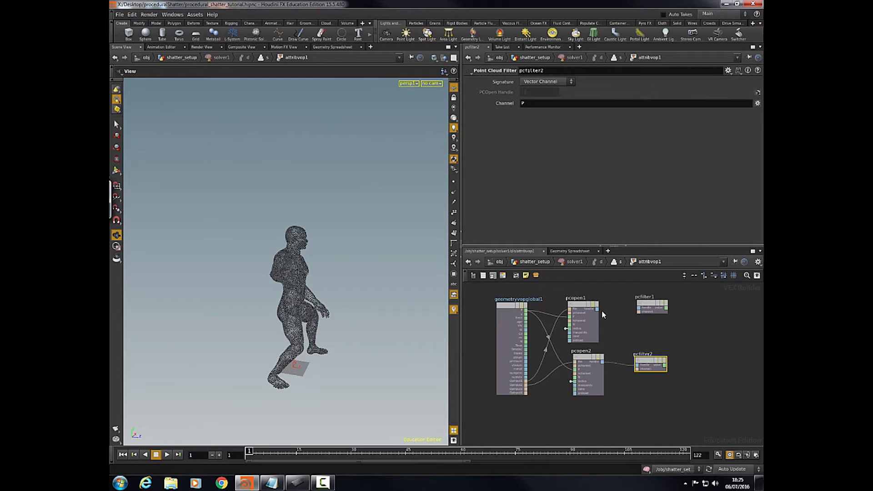
{"action": "left_click_drag", "start_coordinate": [598, 310], "coordinate": [639, 309]}
- Set pcfilter1's signature to Float Channel and replace its channel name
{"action": "left_click", "coordinate": [647, 306]}
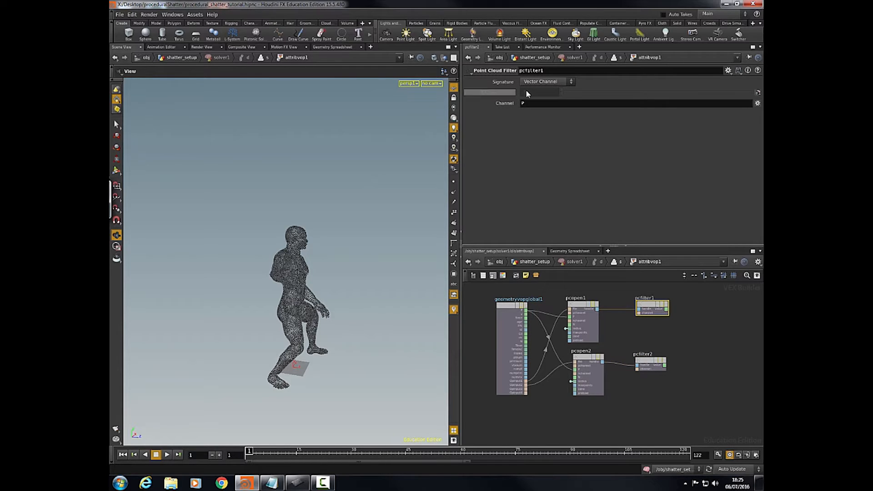
{"action": "left_click", "coordinate": [547, 82]}
{"action": "left_click", "coordinate": [542, 105]}
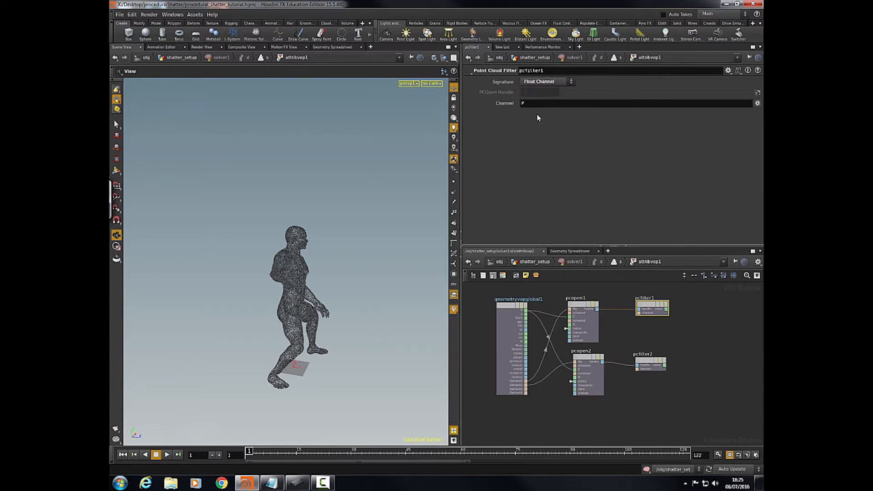
{"action": "type", "text": "n"}
- Set pcfilter2's signature to Float Channel and its channel to initialise
{"action": "left_click", "coordinate": [645, 363]}
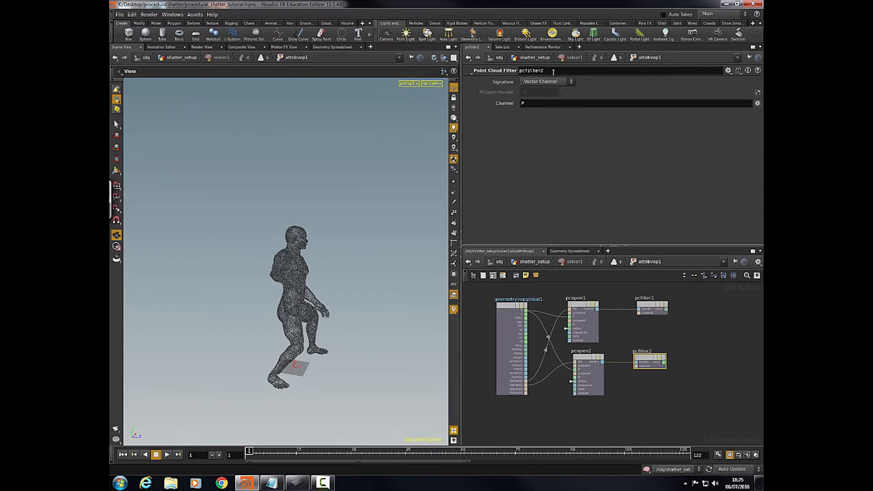
{"action": "left_click", "coordinate": [548, 81]}
{"action": "left_click", "coordinate": [530, 102]}
{"action": "type", "text": "initialise"}
{"action": "key", "text": "Return"}
- Place an Add node after the filters and wire the value outputs of pcfilter1 and pcfilter2 into it
{"action": "scroll", "coordinate": [668, 318], "scroll_direction": "up", "scroll_amount": 5}
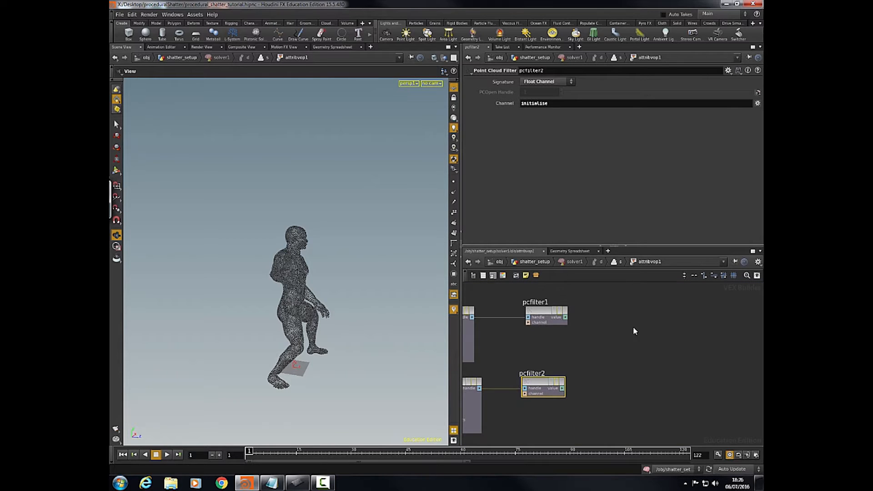
{"action": "key", "text": "Tab"}
{"action": "type", "text": "add"}
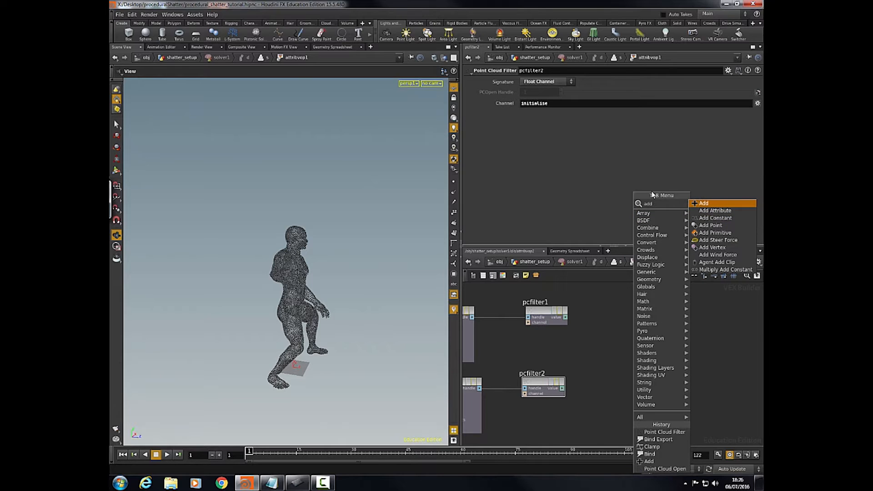
{"action": "left_click", "coordinate": [711, 206]}
{"action": "left_click", "coordinate": [621, 335]}
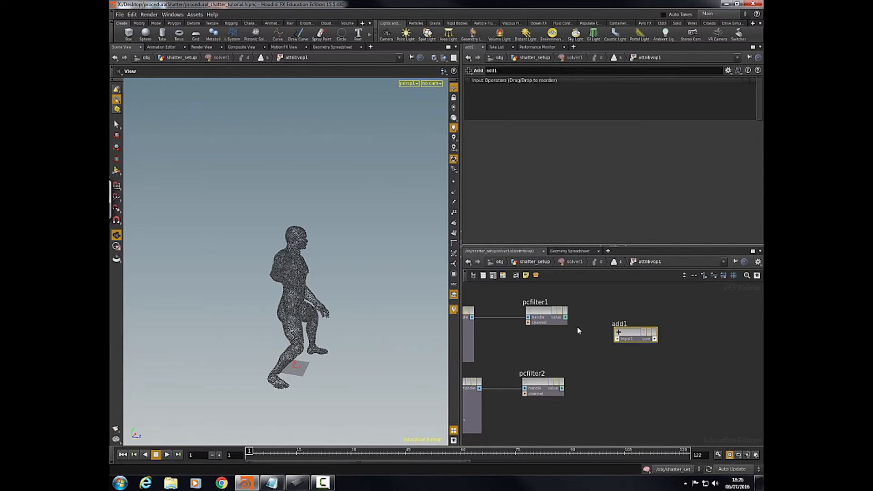
{"action": "left_click_drag", "start_coordinate": [566, 317], "coordinate": [615, 339]}
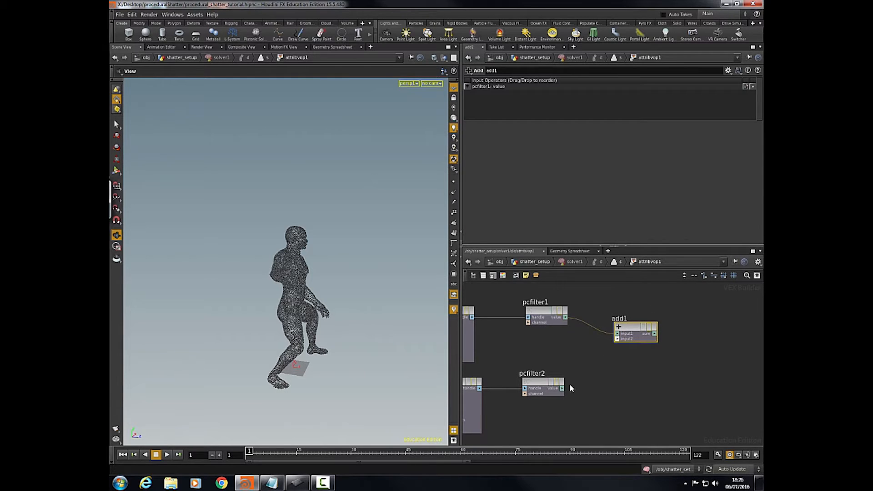
{"action": "left_click_drag", "start_coordinate": [590, 370], "coordinate": [618, 339]}
- Add a Bind node below pcfilter2, name its parameter merge, and wire its merge output into add1's third input
{"action": "scroll", "coordinate": [624, 387], "scroll_direction": "down", "scroll_amount": 2}
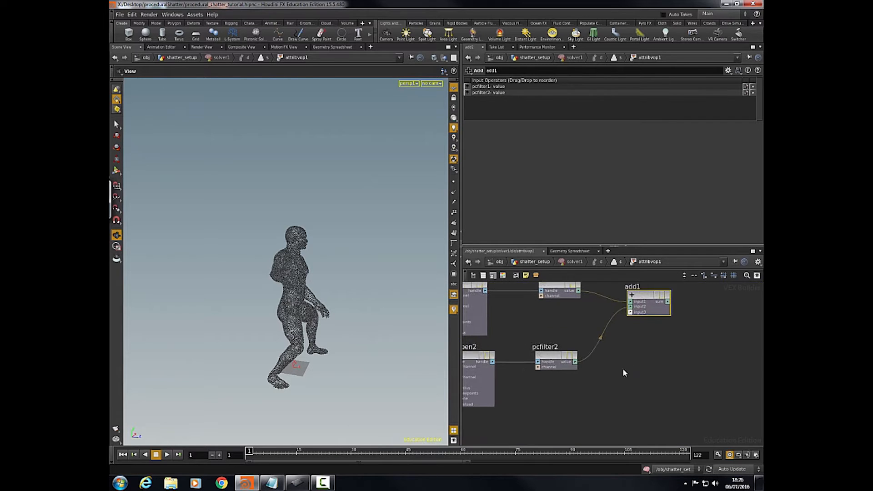
{"action": "key", "text": "Tab"}
{"action": "type", "text": "bind"}
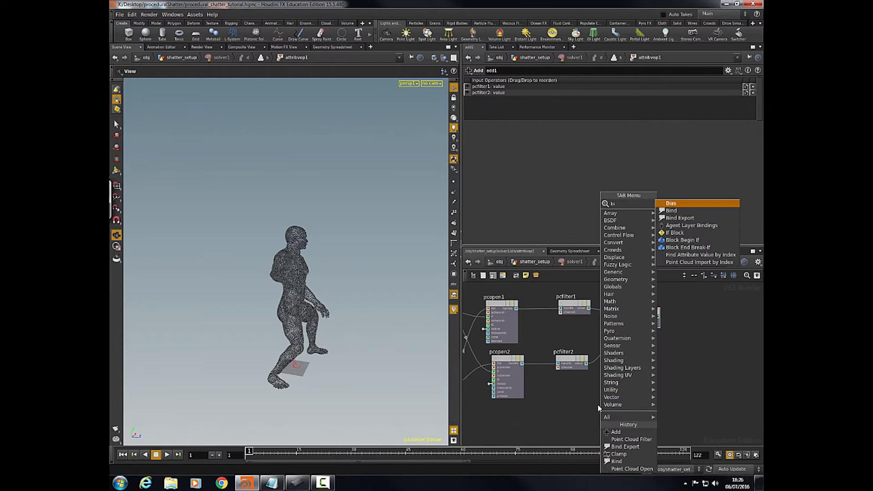
{"action": "left_click", "coordinate": [671, 203]}
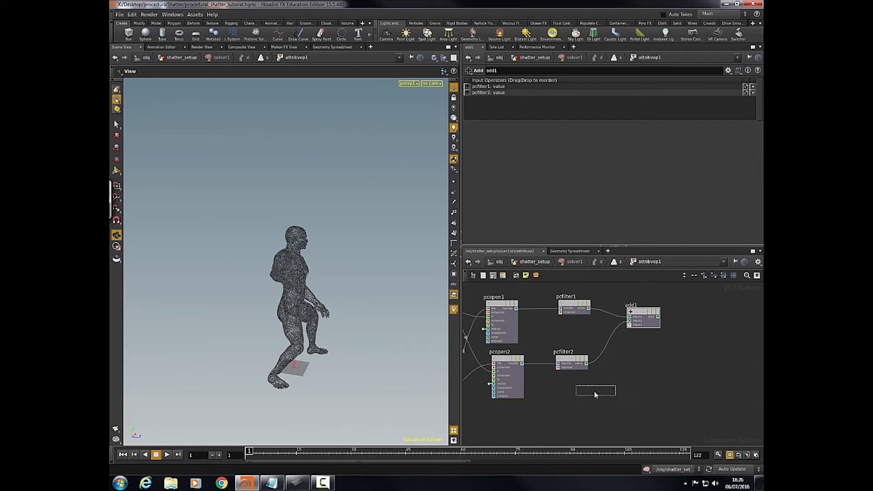
{"action": "left_click", "coordinate": [598, 391]}
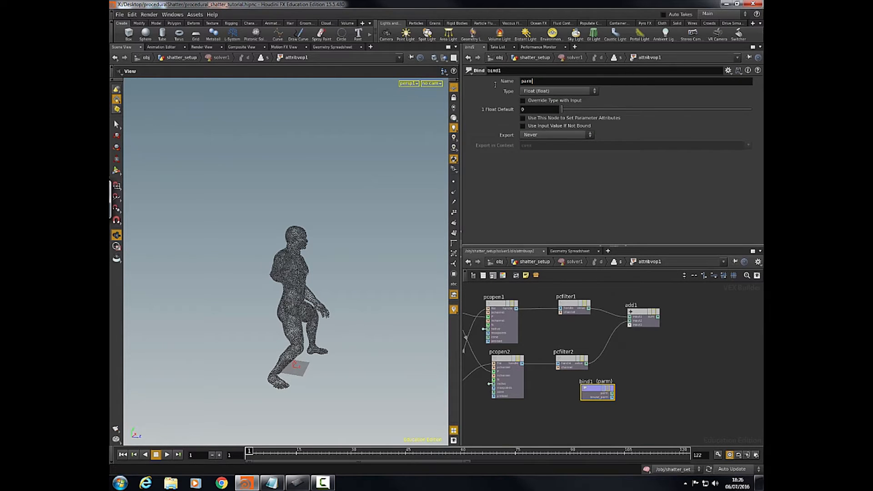
{"action": "mouse_move", "coordinate": [470, 83]}
{"action": "left_click_drag", "start_coordinate": [613, 396], "coordinate": [630, 324]}
{"action": "left_click_drag", "start_coordinate": [592, 389], "coordinate": [579, 393]}
{"action": "middle_click_drag", "start_coordinate": [655, 380], "coordinate": [639, 385]}
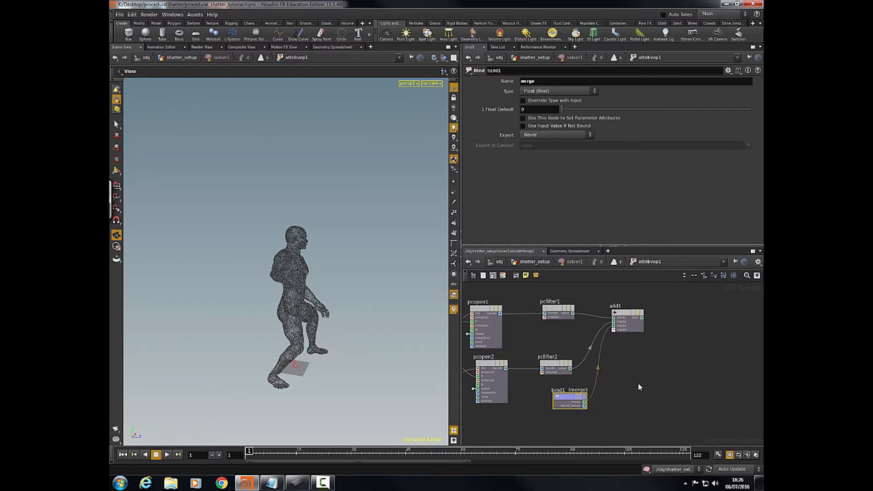
- Move add1 slightly lower and place a Clamp node after it
{"action": "scroll", "coordinate": [631, 367], "scroll_direction": "up", "scroll_amount": 1}
{"action": "middle_click_drag", "start_coordinate": [622, 325], "coordinate": [621, 333]}
{"action": "left_click_drag", "start_coordinate": [621, 314], "coordinate": [624, 319]}
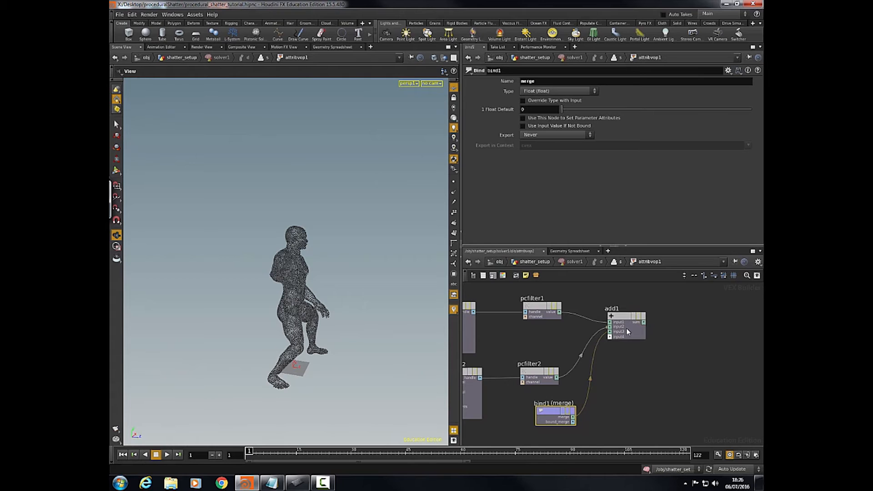
{"action": "middle_click_drag", "start_coordinate": [686, 327], "coordinate": [661, 326]}
{"action": "left_click", "coordinate": [595, 319]}
{"action": "left_click", "coordinate": [672, 327]}
{"action": "key", "text": "Tab"}
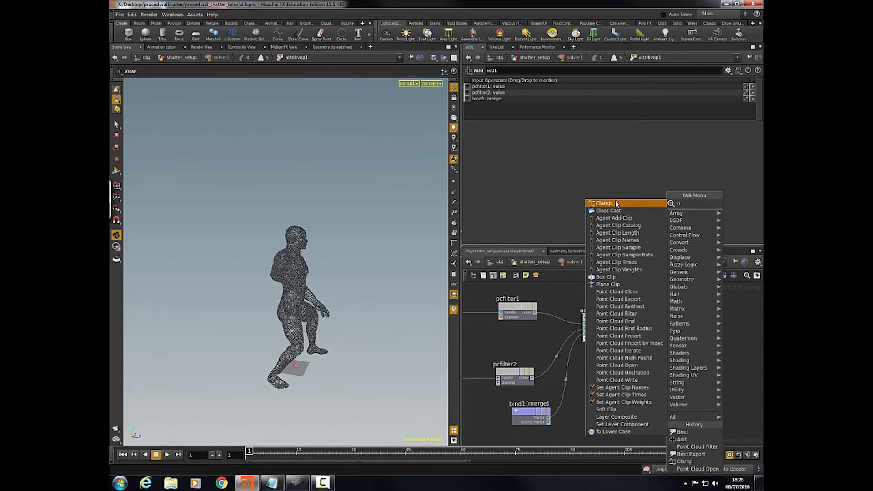
{"action": "left_click", "coordinate": [618, 204]}
{"action": "left_click", "coordinate": [678, 313]}
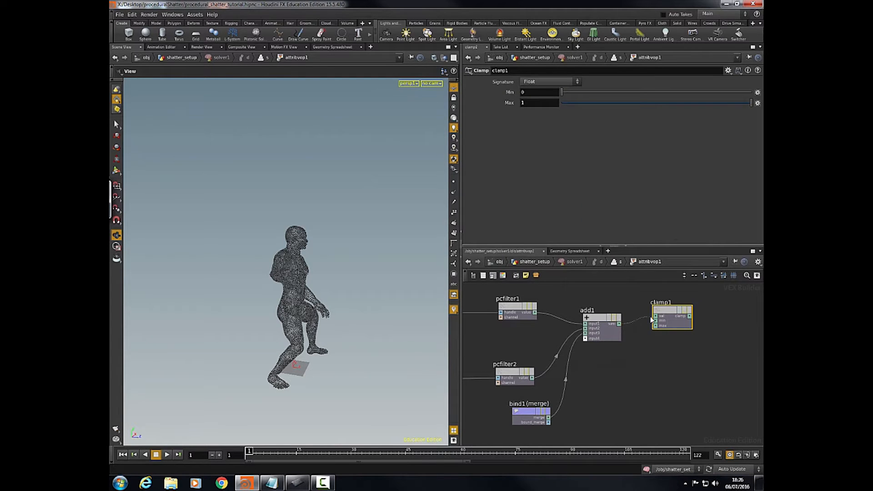
- Wire add1's sum into clamp1's value input and connect clamp1's output to a new Bind node with its parameter name set to merge
{"action": "left_click", "coordinate": [655, 316]}
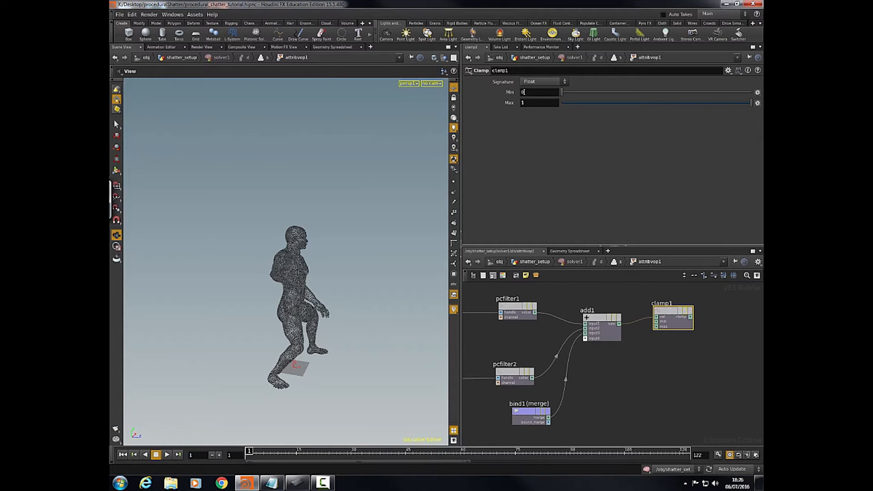
{"action": "middle_click_drag", "start_coordinate": [694, 341], "coordinate": [629, 335]}
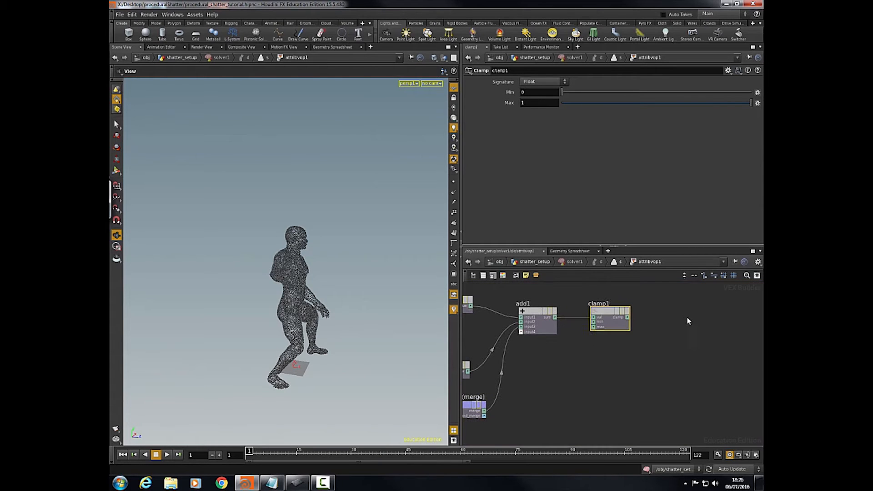
{"action": "key", "text": "Tab"}
{"action": "type", "text": "bind"}
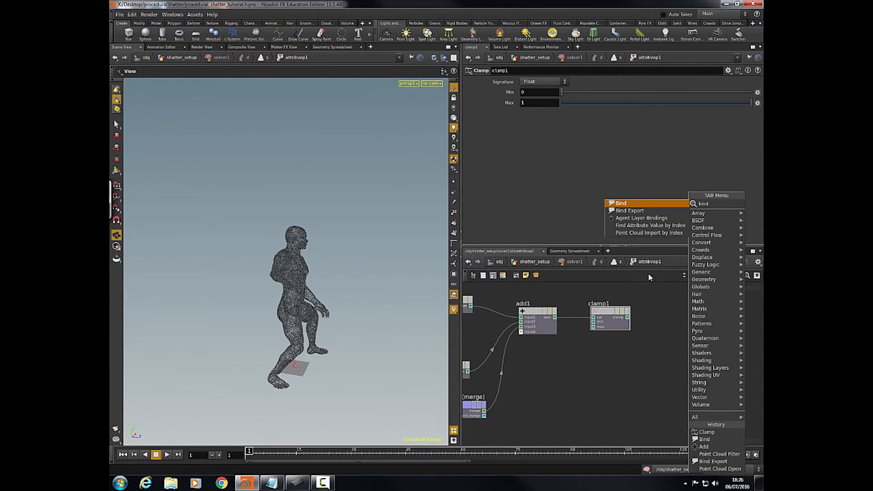
{"action": "left_click", "coordinate": [621, 203]}
{"action": "left_click", "coordinate": [680, 320]}
{"action": "left_click", "coordinate": [628, 317]}
{"action": "left_click", "coordinate": [661, 318]}
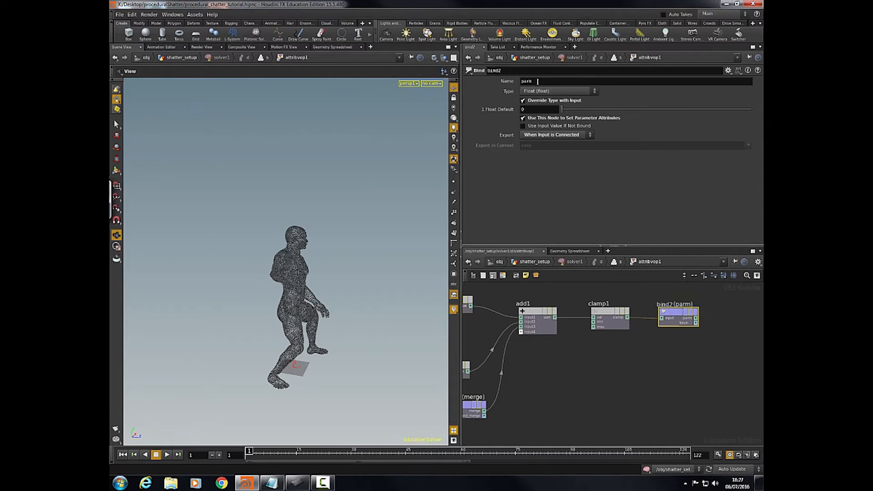
{"action": "type", "text": "merge"}
{"action": "key", "text": "Return"}
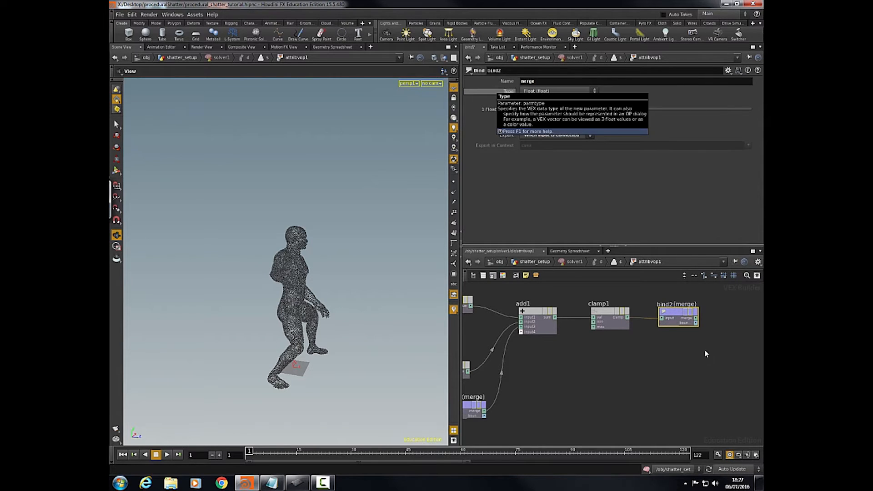
{"action": "right_click", "coordinate": [653, 355]}
{"action": "left_click", "coordinate": [605, 390]}
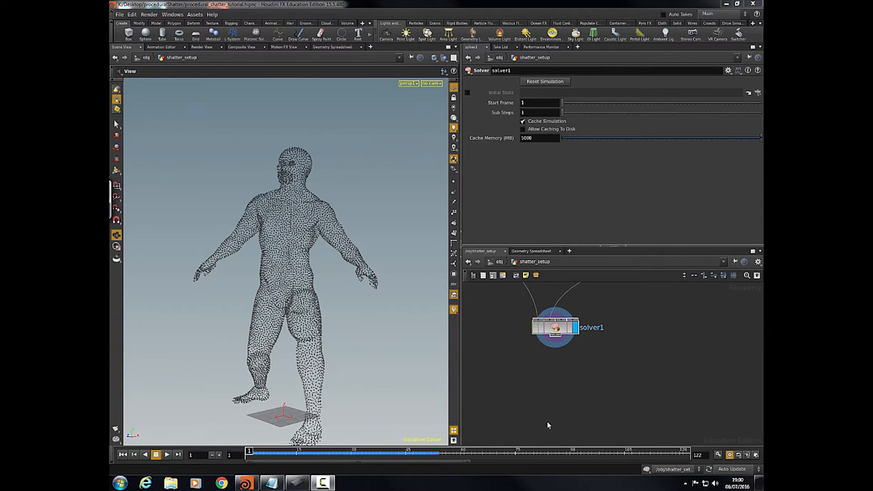
{"action": "left_click_drag", "start_coordinate": [396, 354], "coordinate": [335, 342]}
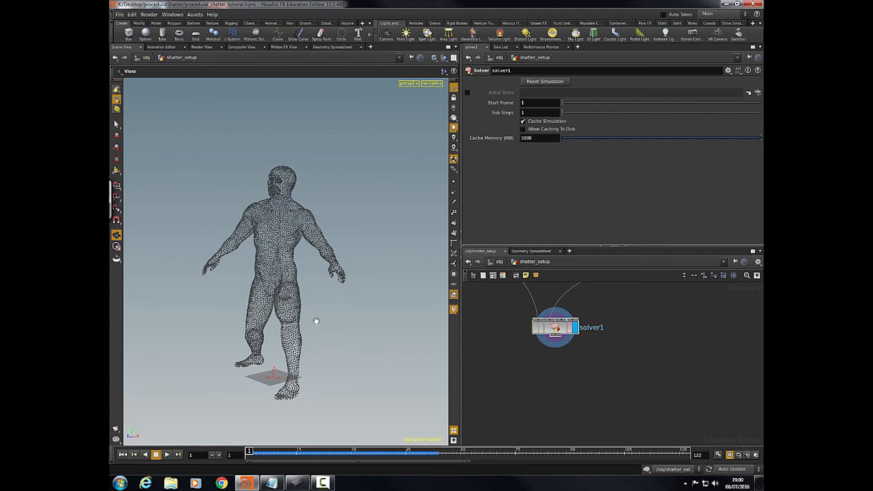
{"action": "right_click_drag", "start_coordinate": [302, 219], "coordinate": [387, 295]}
{"action": "middle_click_drag", "start_coordinate": [387, 295], "coordinate": [397, 300]}
{"action": "right_click_drag", "start_coordinate": [397, 300], "coordinate": [371, 287]}
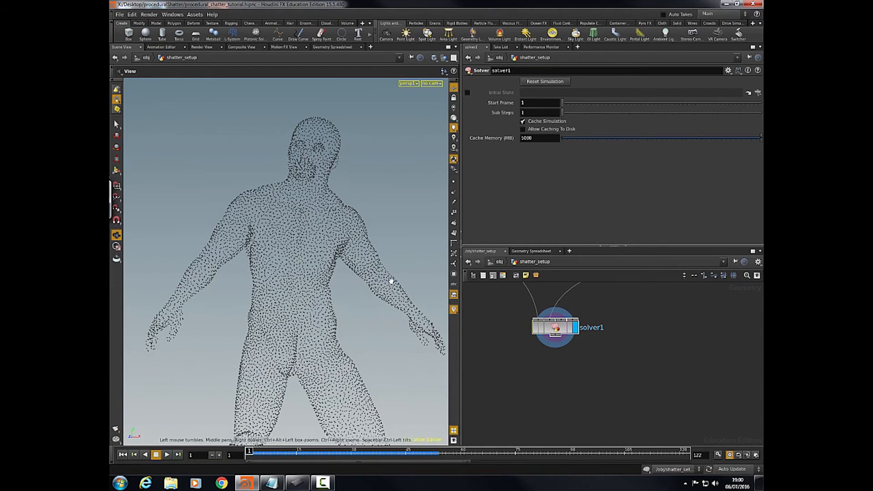
{"action": "left_click_drag", "start_coordinate": [390, 281], "coordinate": [338, 277]}
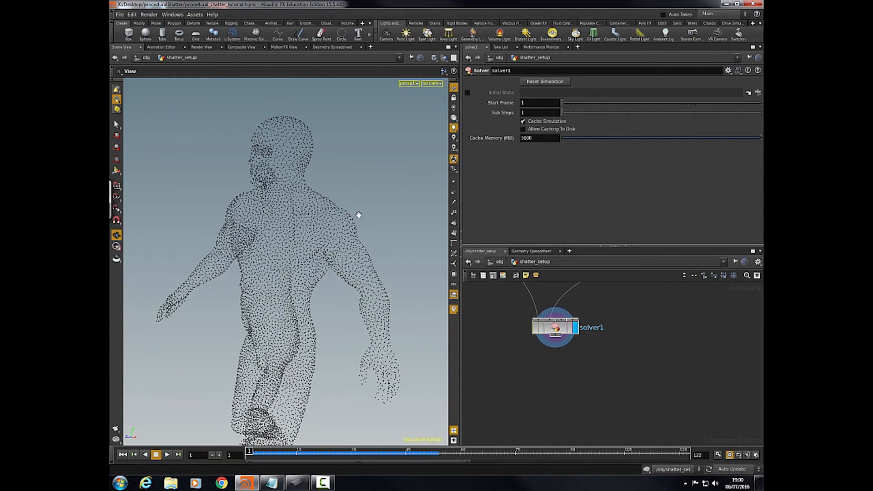
{"action": "left_click_drag", "start_coordinate": [364, 233], "coordinate": [307, 238]}
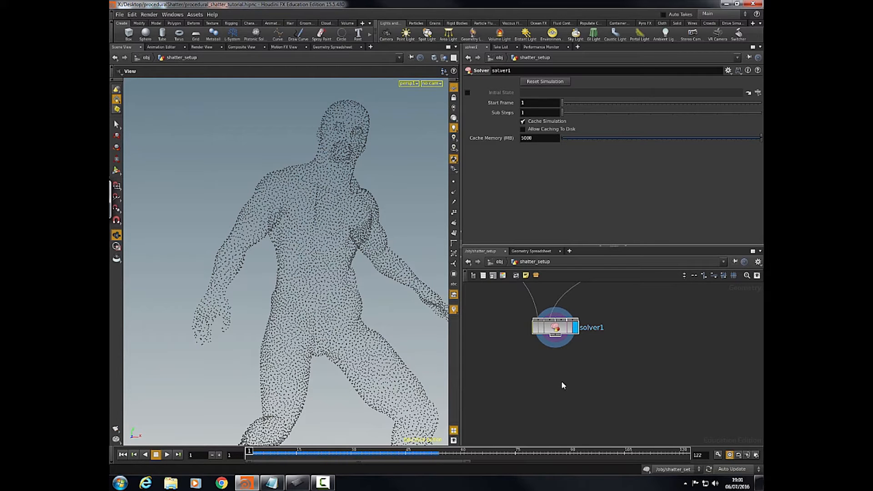
- Add a Point Wrangle below solver1 in shatter_setup, wire solver1's output into its first input, and make it the displayed node
{"action": "key", "text": "Tab"}
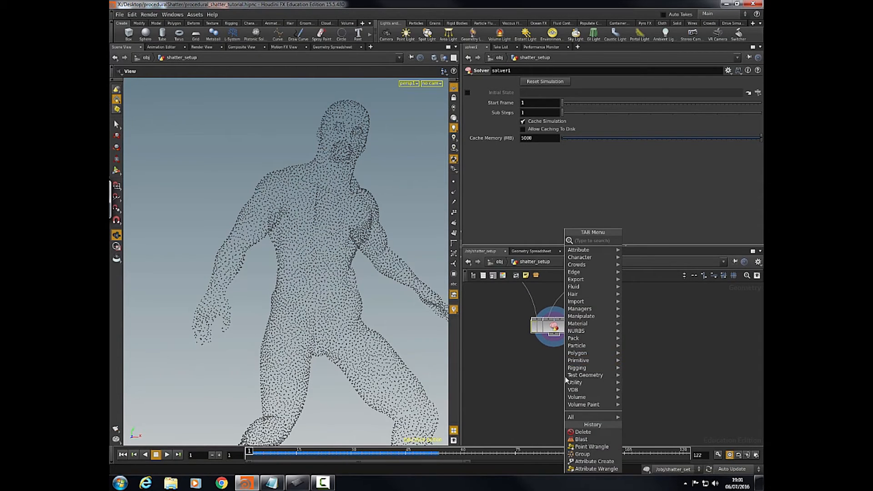
{"action": "type", "text": "pi"}
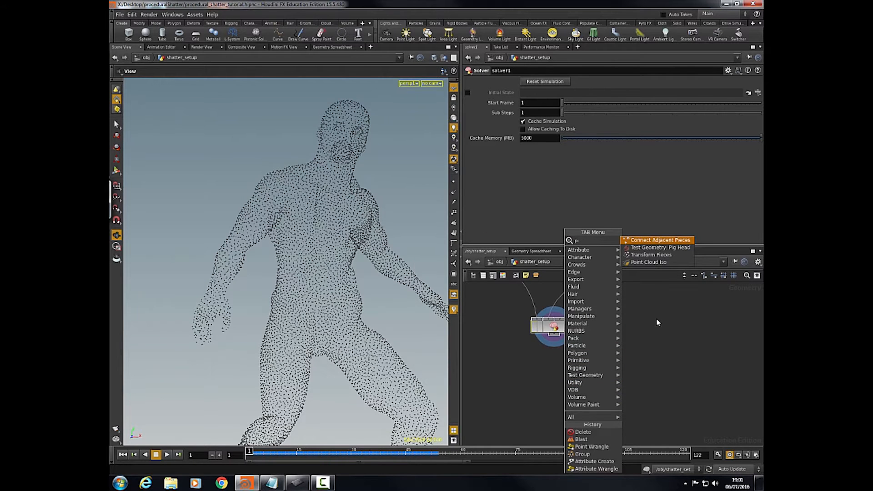
{"action": "key", "text": "BackSpace"}
{"action": "key", "text": "BackSpace"}
{"action": "type", "text": "point"}
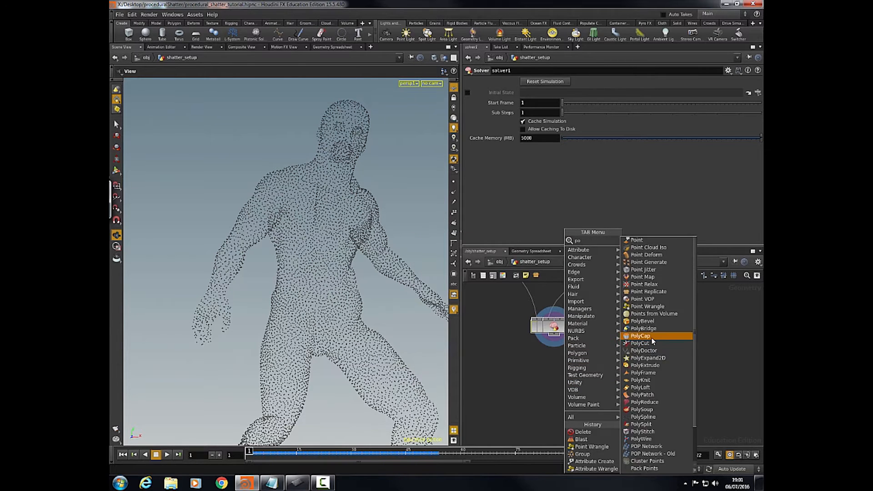
{"action": "left_click", "coordinate": [647, 306]}
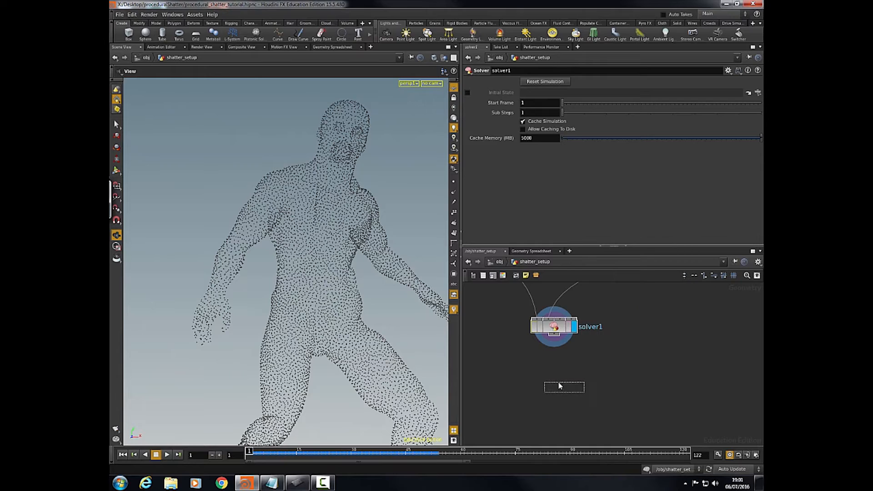
{"action": "left_click", "coordinate": [545, 369]}
{"action": "left_click_drag", "start_coordinate": [533, 367], "coordinate": [555, 335]}
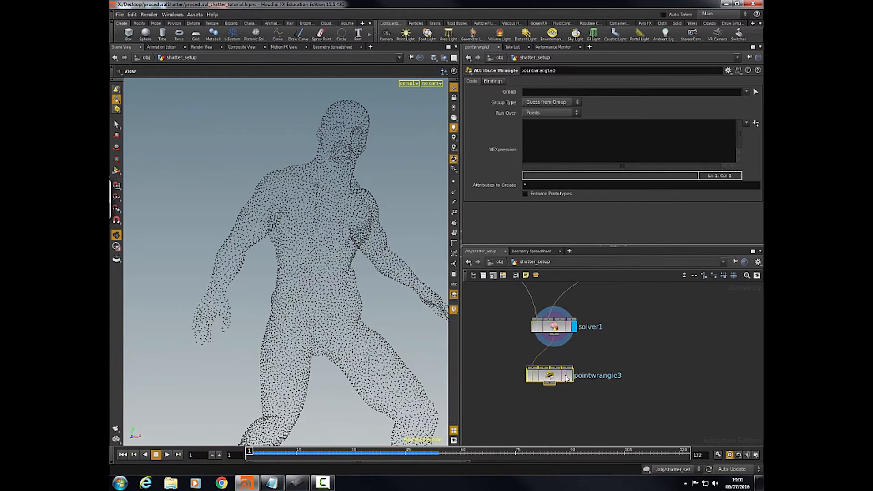
{"action": "left_click", "coordinate": [570, 376]}
{"action": "left_click_drag", "start_coordinate": [552, 375], "coordinate": [556, 377]}
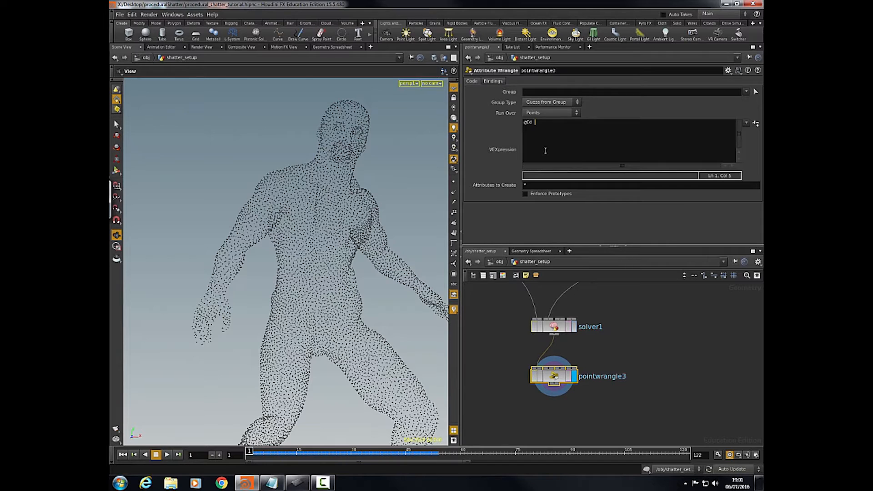
{"action": "type", "text": "= set()"}
{"action": "key", "text": "Return"}
{"action": "type", "text": "@Cd.x"}
{"action": "type", "text": " = 0"}
{"action": "key", "text": "Return"}
{"action": "middle_click_drag", "start_coordinate": [303, 253], "coordinate": [290, 279]}
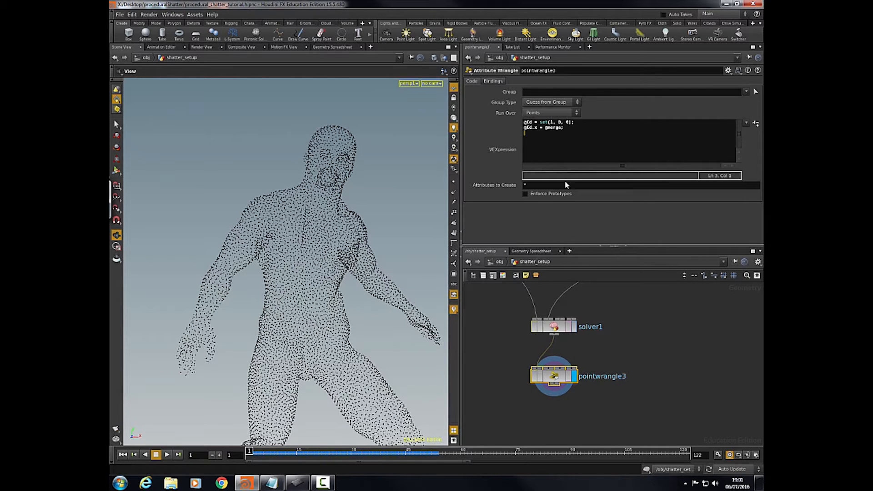
{"action": "middle_click_drag", "start_coordinate": [354, 301], "coordinate": [361, 314]}
{"action": "left_click_drag", "start_coordinate": [361, 315], "coordinate": [331, 267]}
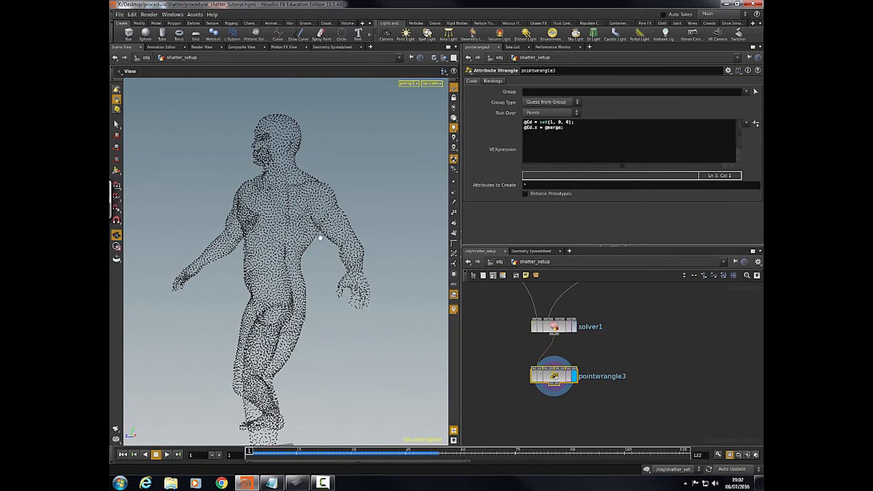
{"action": "left_click_drag", "start_coordinate": [339, 304], "coordinate": [334, 284]}
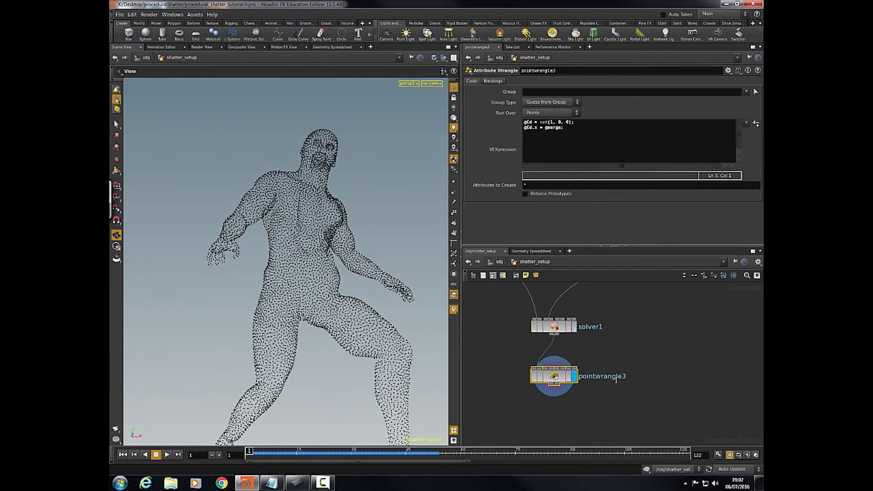
- Add a Delete node fed by pointwrangle3, display it, and align it directly below the wrangle
{"action": "middle_click_drag", "start_coordinate": [572, 416], "coordinate": [554, 398]}
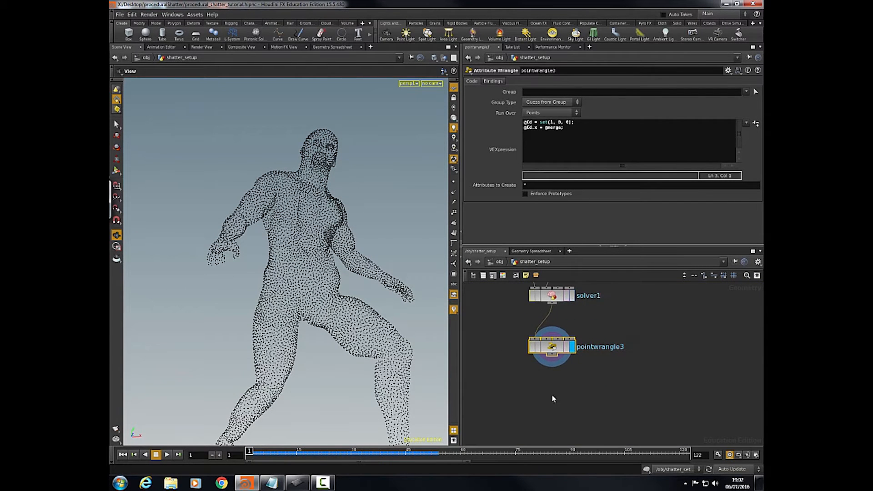
{"action": "key", "text": "Tab"}
{"action": "type", "text": "delete"}
{"action": "left_click", "coordinate": [647, 241]}
{"action": "left_click", "coordinate": [546, 396]}
{"action": "left_click", "coordinate": [565, 396]}
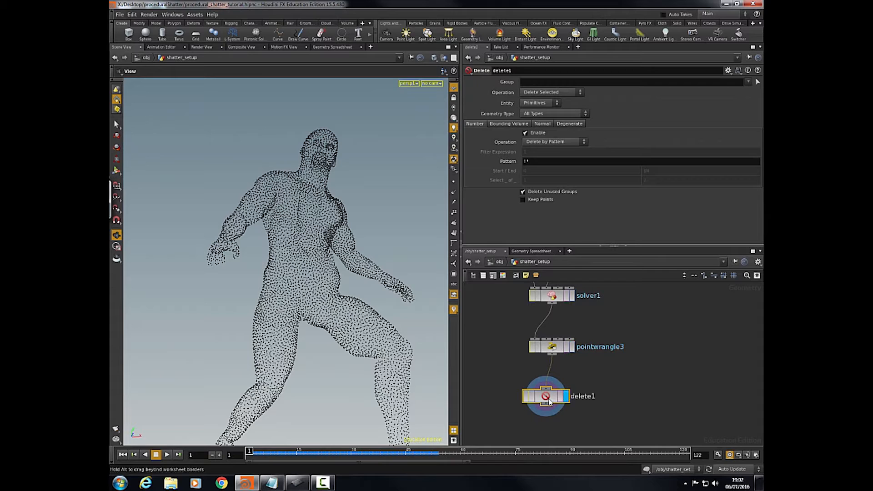
{"action": "left_click_drag", "start_coordinate": [547, 397], "coordinate": [553, 397]}
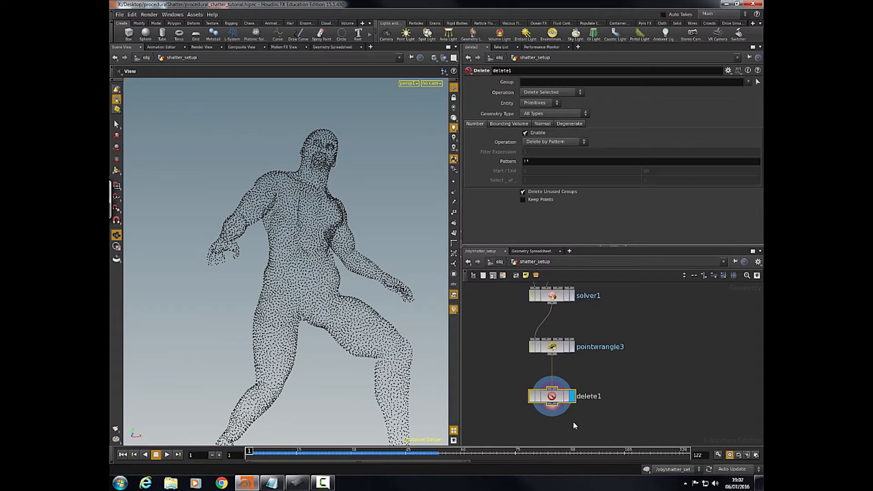
{"action": "left_click", "coordinate": [541, 103]}
{"action": "left_click", "coordinate": [539, 114]}
{"action": "left_click", "coordinate": [555, 144]}
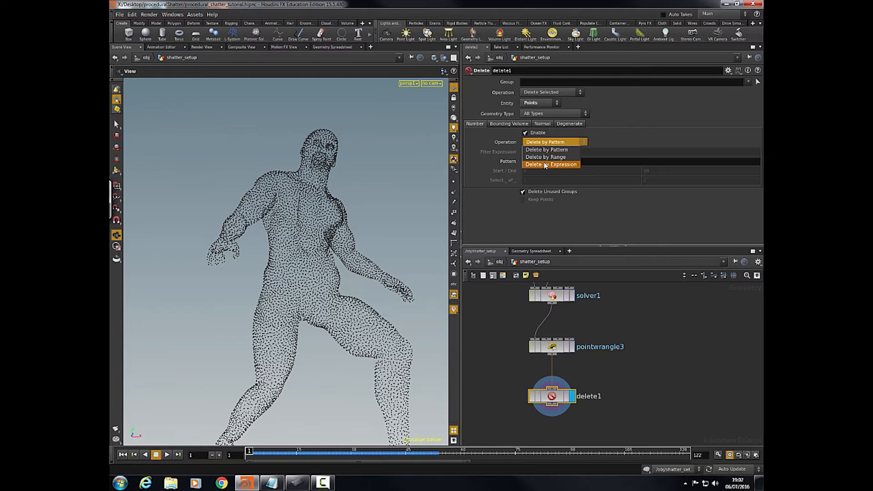
{"action": "left_click", "coordinate": [538, 165]}
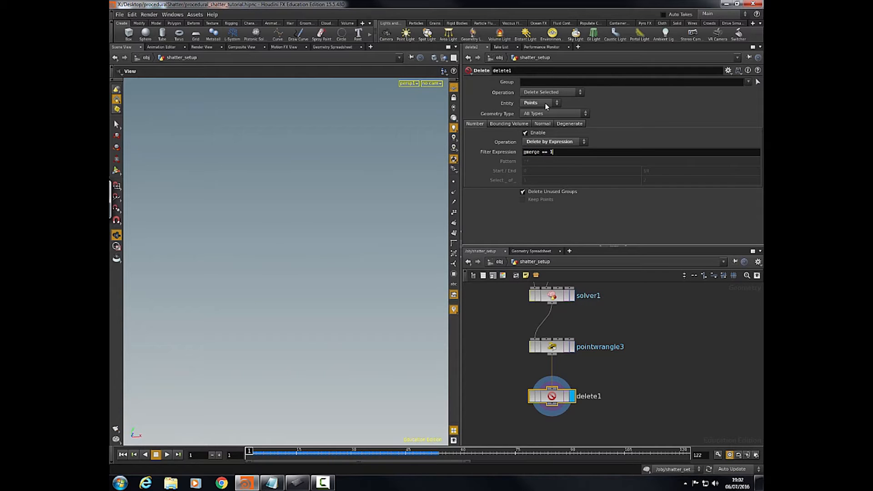
{"action": "key", "text": "Return"}
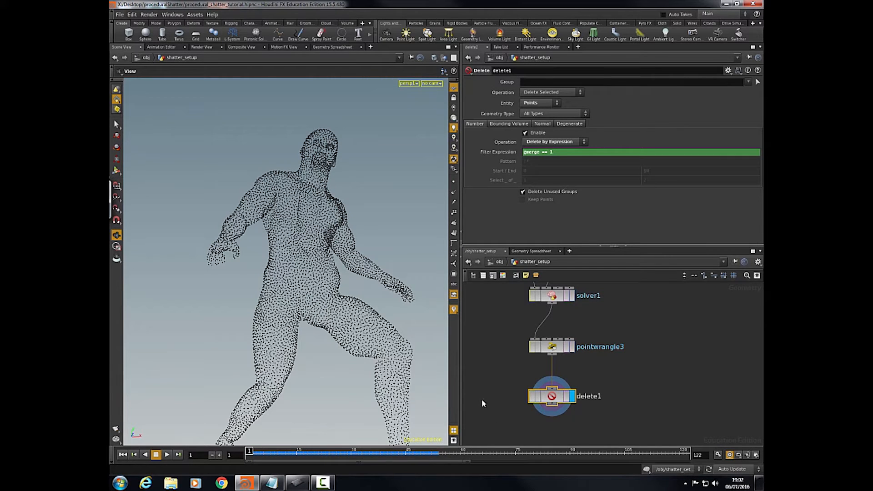
{"action": "left_click_drag", "start_coordinate": [347, 333], "coordinate": [353, 302]}
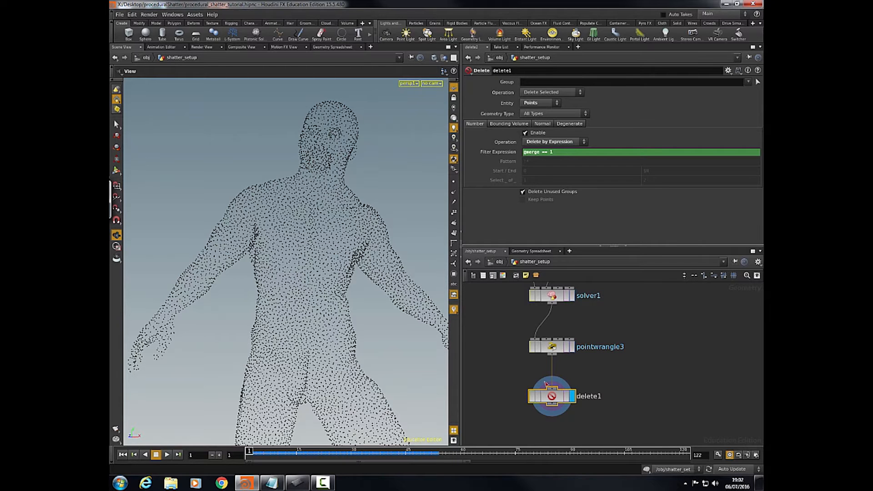
- Display and select pointwrangle3, and play the simulation up to frame 62 to check the colours driven by merge
{"action": "middle_click_drag", "start_coordinate": [509, 372], "coordinate": [471, 368]}
{"action": "left_click", "coordinate": [533, 342]}
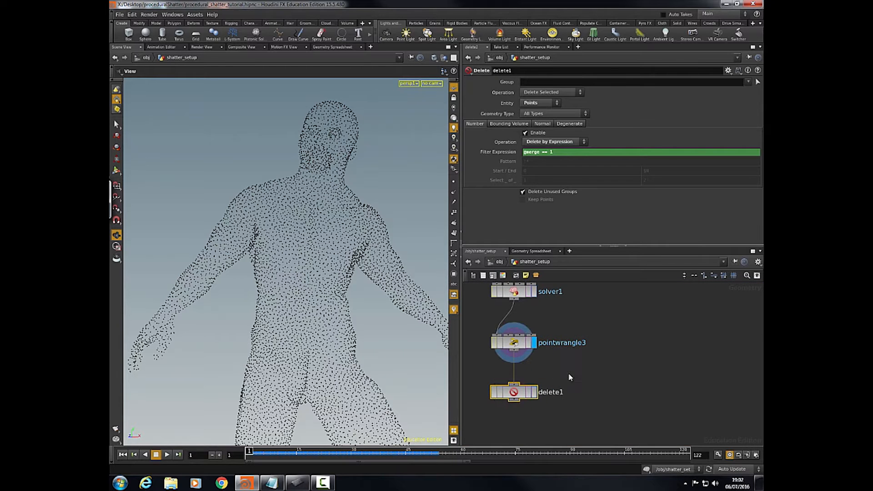
{"action": "middle_click_drag", "start_coordinate": [555, 371], "coordinate": [583, 357]}
{"action": "right_click_drag", "start_coordinate": [337, 392], "coordinate": [248, 333]}
{"action": "left_click_drag", "start_coordinate": [248, 333], "coordinate": [273, 316]}
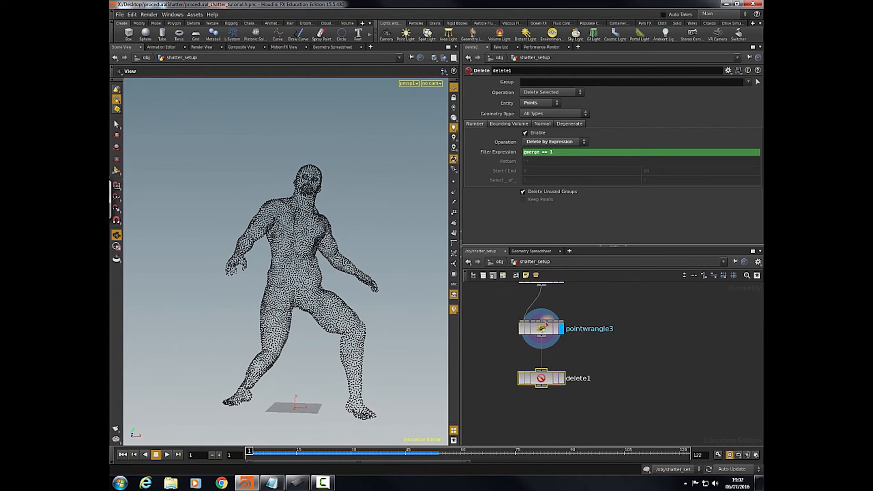
{"action": "left_click", "coordinate": [547, 326]}
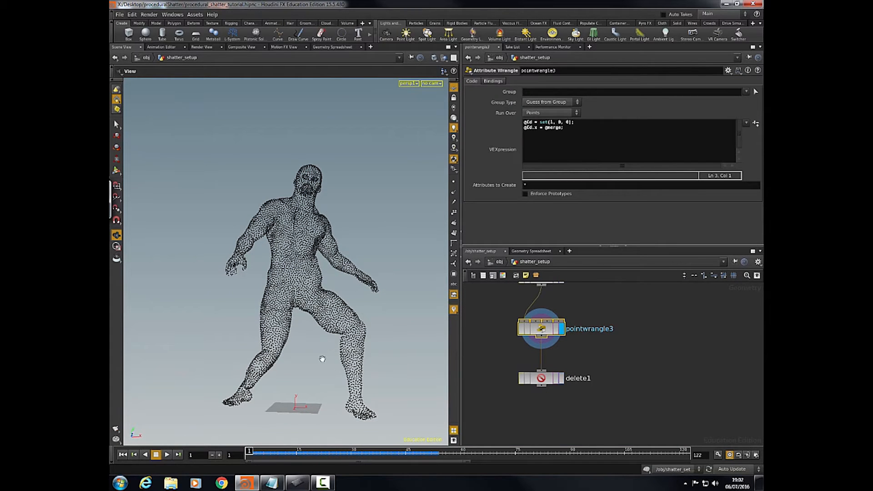
{"action": "left_click", "coordinate": [171, 455]}
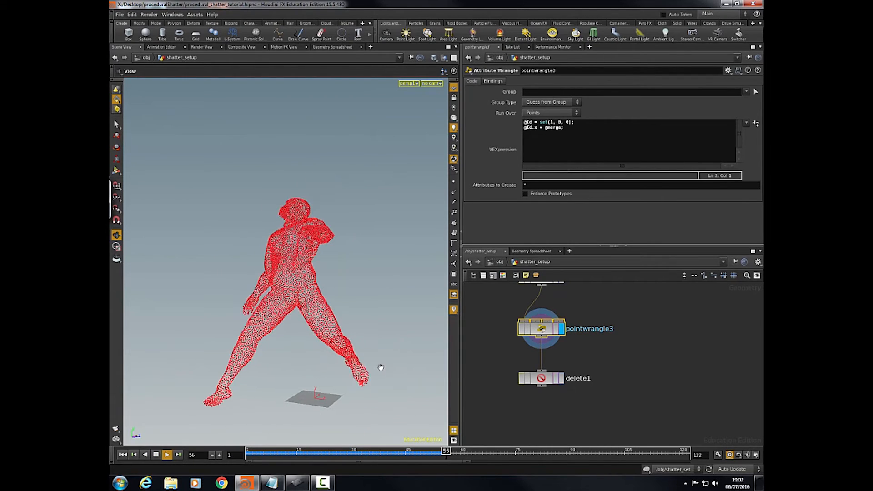
{"action": "left_click", "coordinate": [157, 455]}
- Set solver1's Sub Steps to 5 and return the timeline to frame 1
{"action": "middle_click_drag", "start_coordinate": [623, 336], "coordinate": [630, 378]}
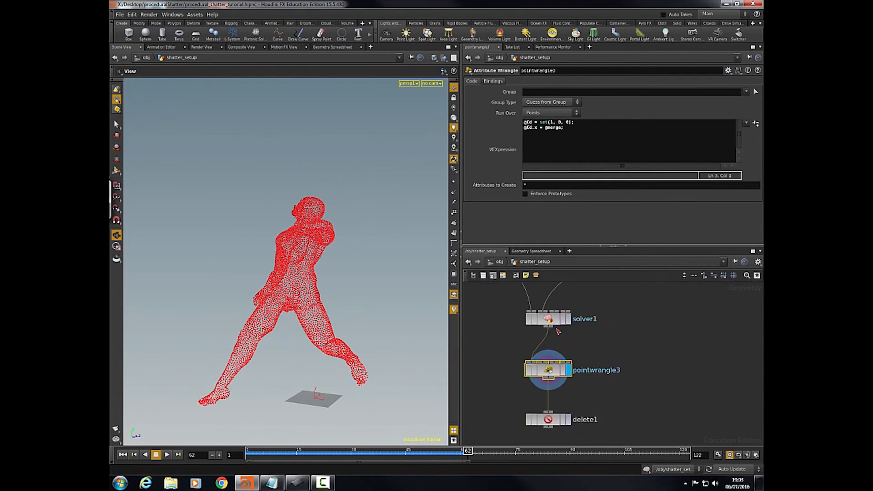
{"action": "left_click", "coordinate": [548, 319]}
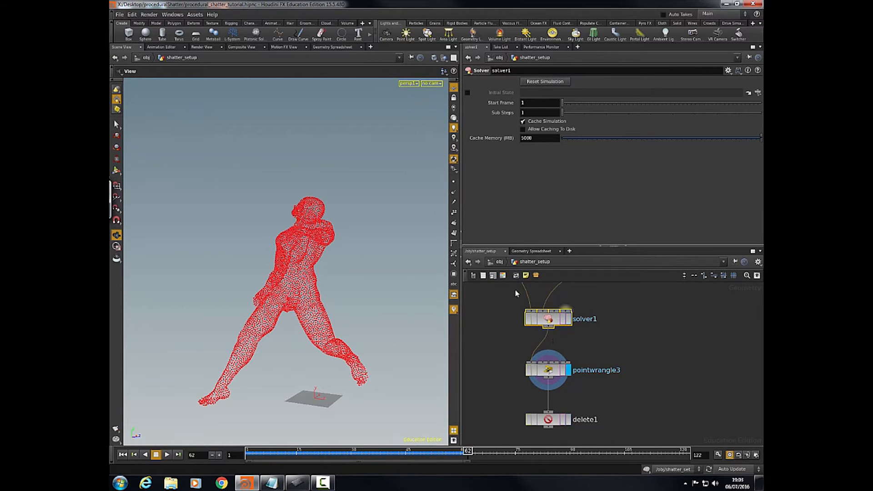
{"action": "left_click", "coordinate": [530, 111]}
{"action": "type", "text": "5"}
{"action": "key", "text": "Return"}
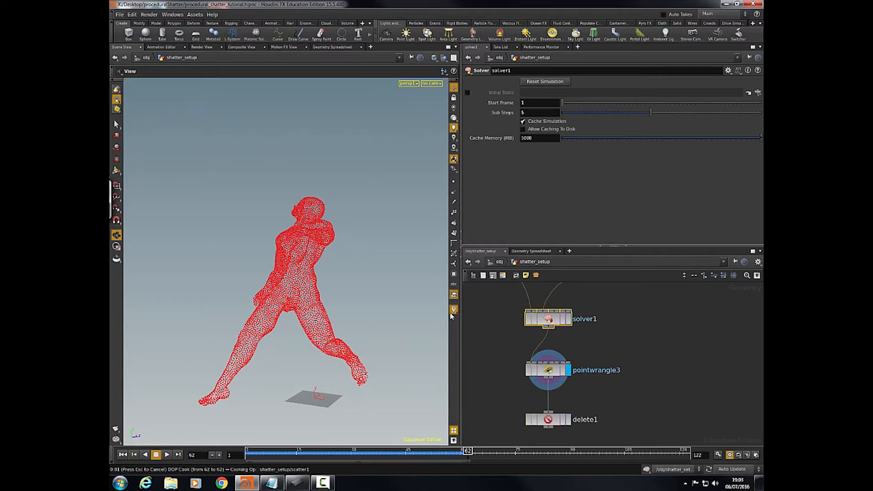
{"action": "key", "text": "ctrl+Up"}
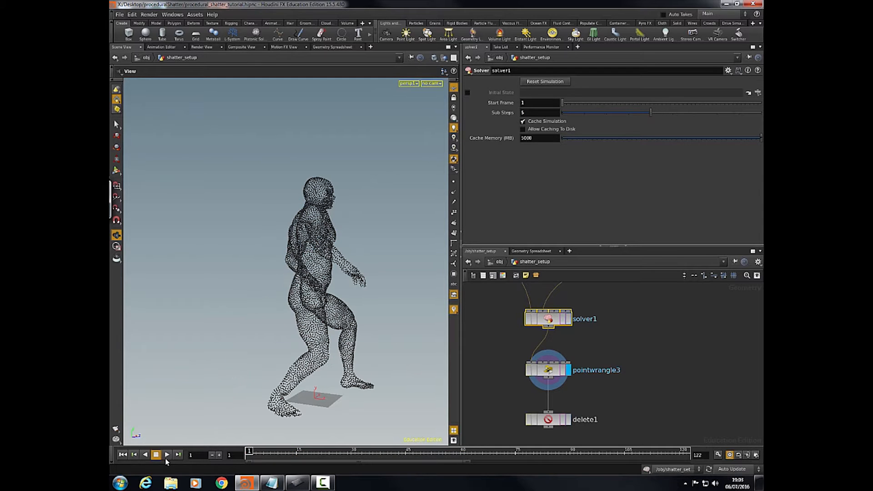
{"action": "left_click_drag", "start_coordinate": [340, 325], "coordinate": [298, 364]}
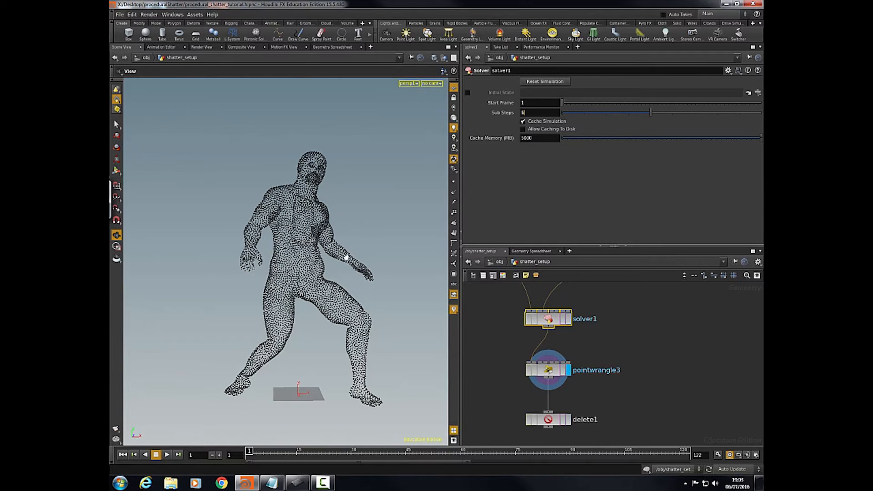
- Set solver1's Sub Steps to 1
{"action": "left_click_drag", "start_coordinate": [353, 237], "coordinate": [357, 221], "text": "alt"}
{"action": "left_click", "coordinate": [531, 110]}
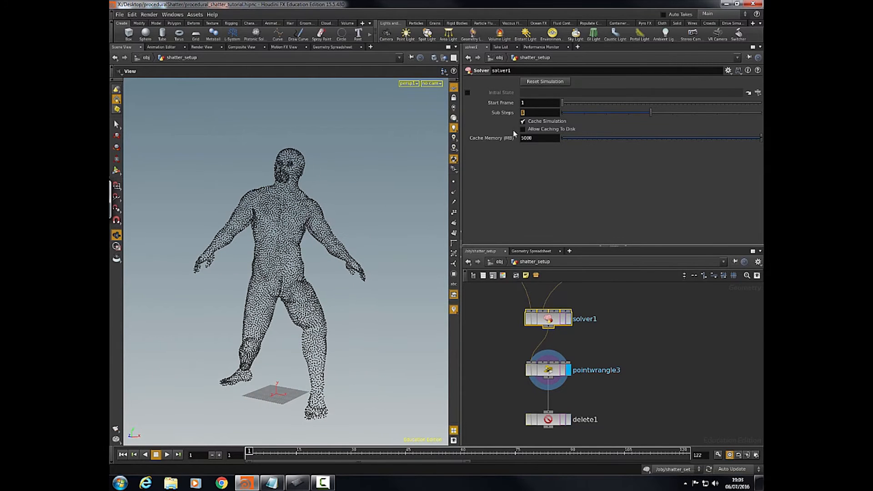
{"action": "key", "text": "Return"}
{"action": "middle_click_drag", "start_coordinate": [338, 355], "coordinate": [332, 329]}
- Select the delete1 node below pointwrangle3 and display its result
{"action": "middle_click_drag", "start_coordinate": [640, 324], "coordinate": [666, 268]}
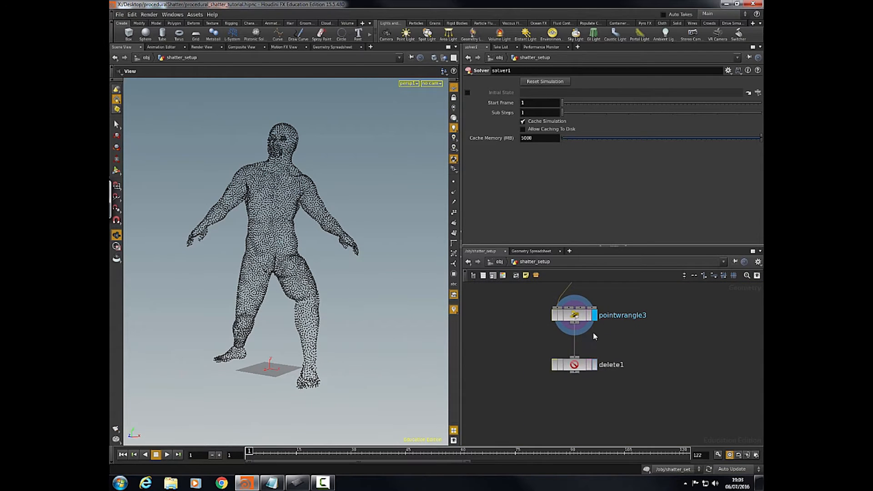
{"action": "middle_click_drag", "start_coordinate": [518, 353], "coordinate": [497, 374]}
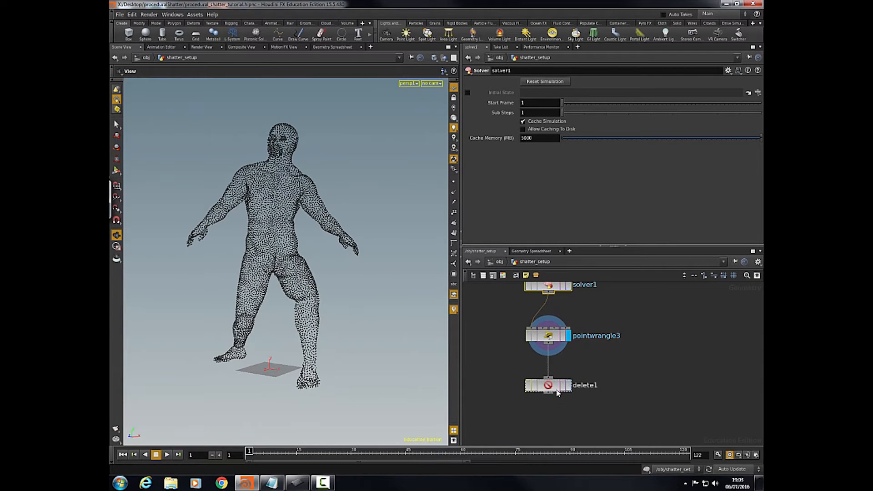
{"action": "left_click", "coordinate": [567, 386]}
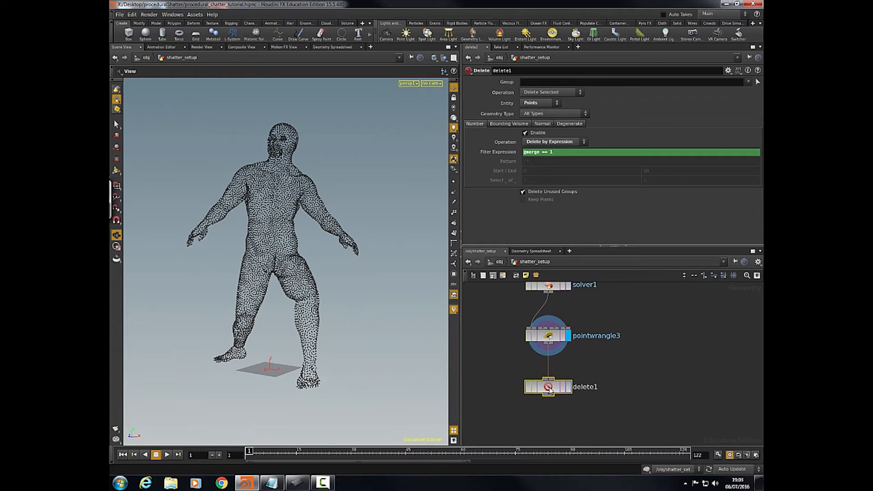
{"action": "left_click_drag", "start_coordinate": [550, 387], "coordinate": [550, 387]}
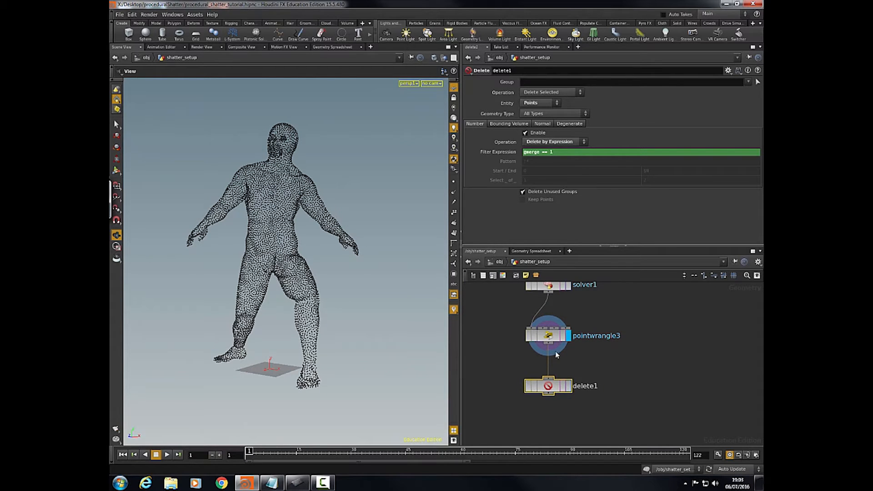
{"action": "left_click", "coordinate": [568, 391]}
{"action": "left_click_drag", "start_coordinate": [428, 381], "coordinate": [367, 327]}
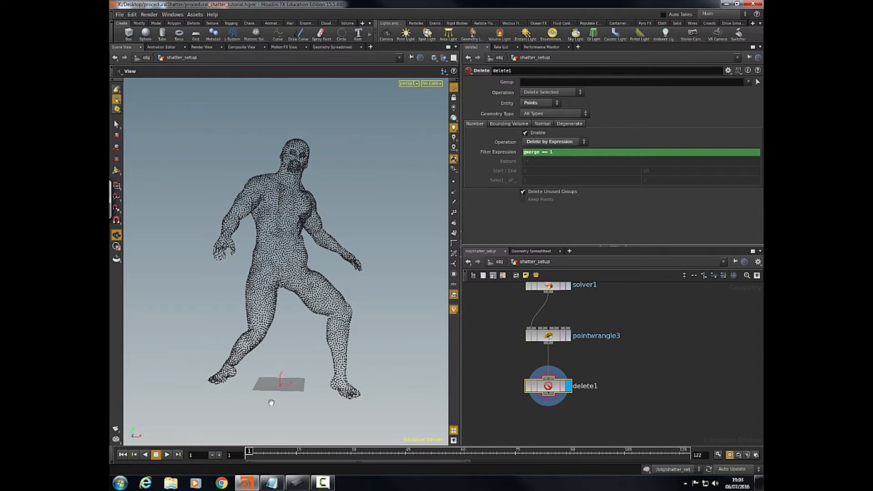
- Play the simulation up to frame 47 to check the point deletion, and return the timeline to frame 1
{"action": "left_click", "coordinate": [167, 455]}
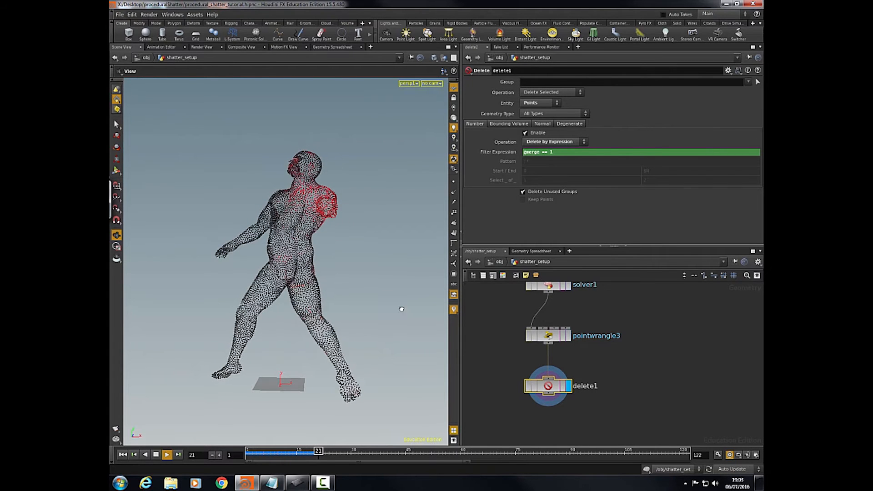
{"action": "left_click_drag", "start_coordinate": [420, 324], "coordinate": [404, 326]}
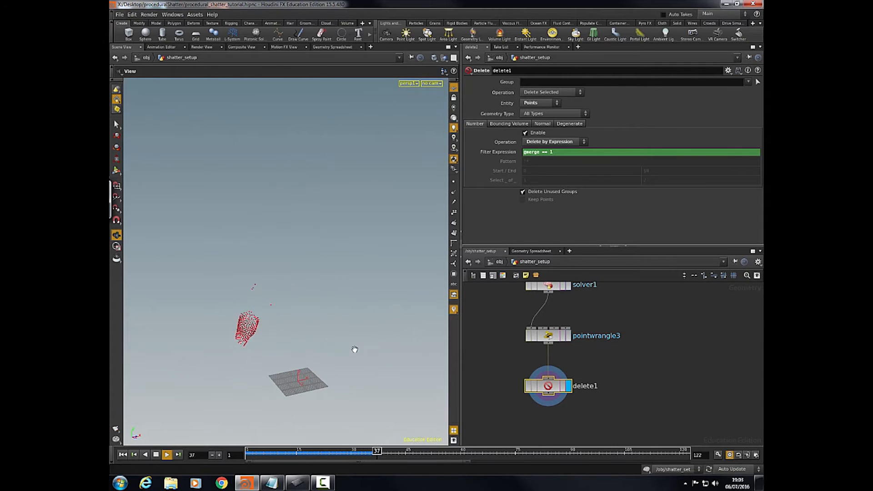
{"action": "left_click", "coordinate": [156, 456]}
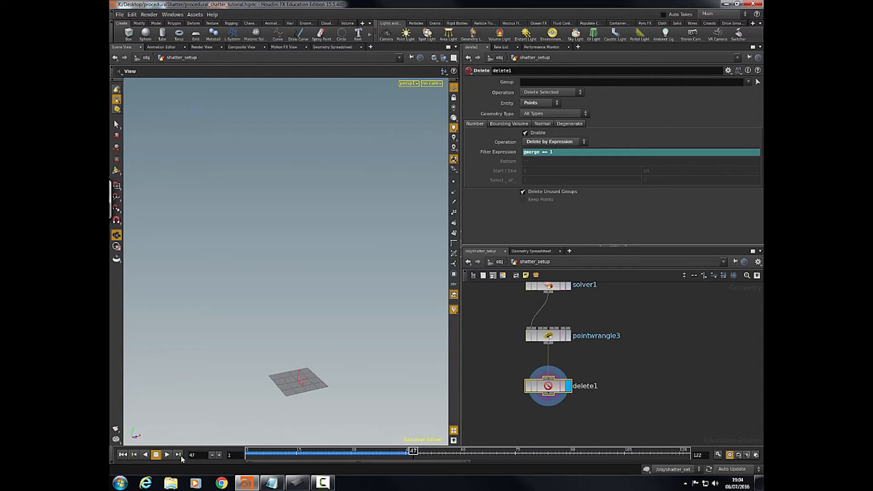
{"action": "left_click", "coordinate": [123, 455]}
- Move the read_mesh node to the left of its scatter1 branch to make room for a direct connection
{"action": "scroll", "coordinate": [655, 350], "scroll_direction": "down", "scroll_amount": 3}
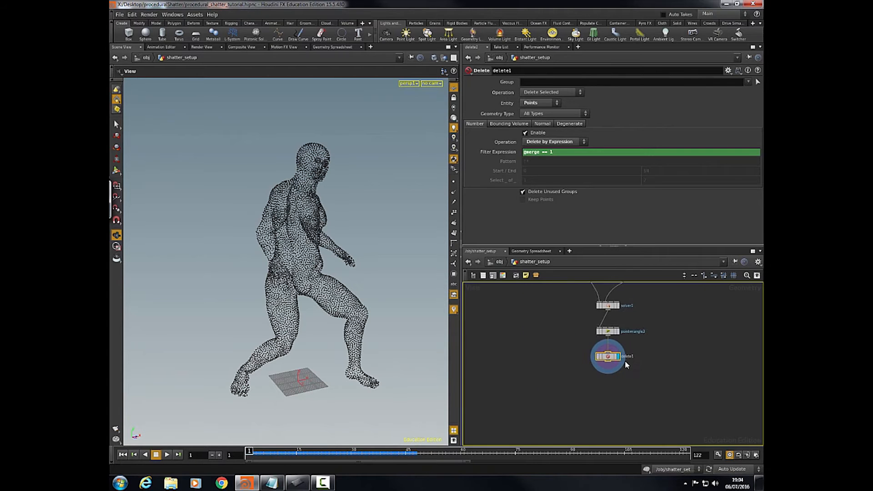
{"action": "middle_click_drag", "start_coordinate": [625, 360], "coordinate": [650, 390]}
{"action": "middle_click_drag", "start_coordinate": [704, 371], "coordinate": [704, 418]}
{"action": "mouse_move", "coordinate": [664, 366]}
{"action": "middle_mouse_down"}
{"action": "mouse_move", "coordinate": [683, 393]}
{"action": "mouse_move", "coordinate": [681, 408]}
{"action": "middle_mouse_up"}
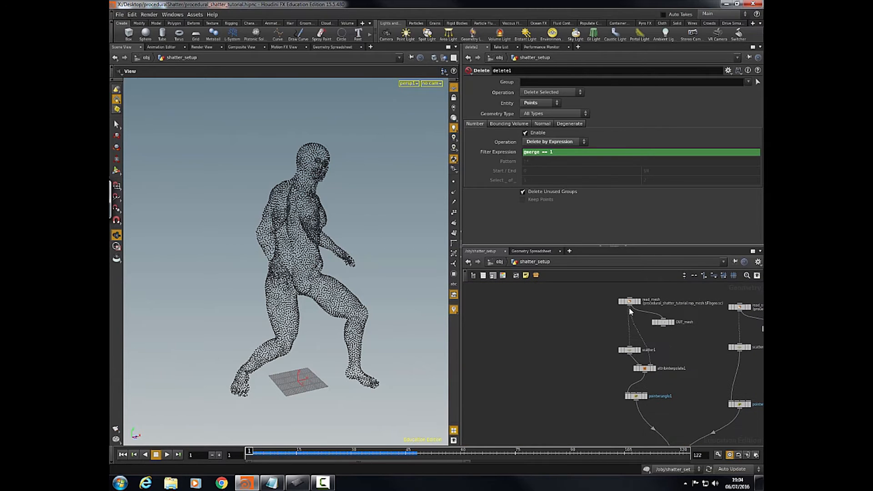
{"action": "left_click_drag", "start_coordinate": [634, 304], "coordinate": [600, 304]}
{"action": "middle_click_drag", "start_coordinate": [578, 392], "coordinate": [555, 340]}
{"action": "scroll", "coordinate": [548, 346], "scroll_direction": "down", "scroll_amount": 3}
{"action": "scroll", "coordinate": [581, 361], "scroll_direction": "up", "scroll_amount": 1}
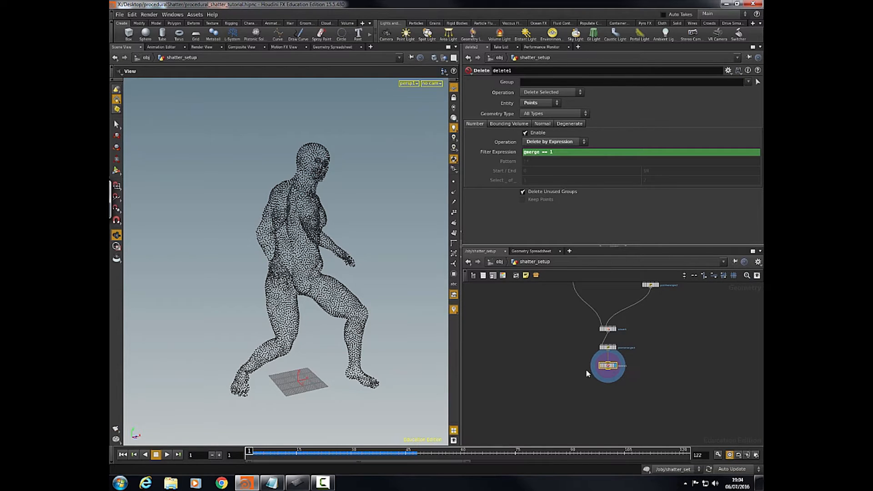
{"action": "mouse_move", "coordinate": [566, 349]}
{"action": "middle_mouse_down"}
{"action": "mouse_move", "coordinate": [578, 374]}
{"action": "mouse_move", "coordinate": [566, 393]}
{"action": "mouse_move", "coordinate": [570, 344]}
{"action": "middle_mouse_up"}
{"action": "scroll", "coordinate": [567, 393], "scroll_direction": "down", "scroll_amount": 2}
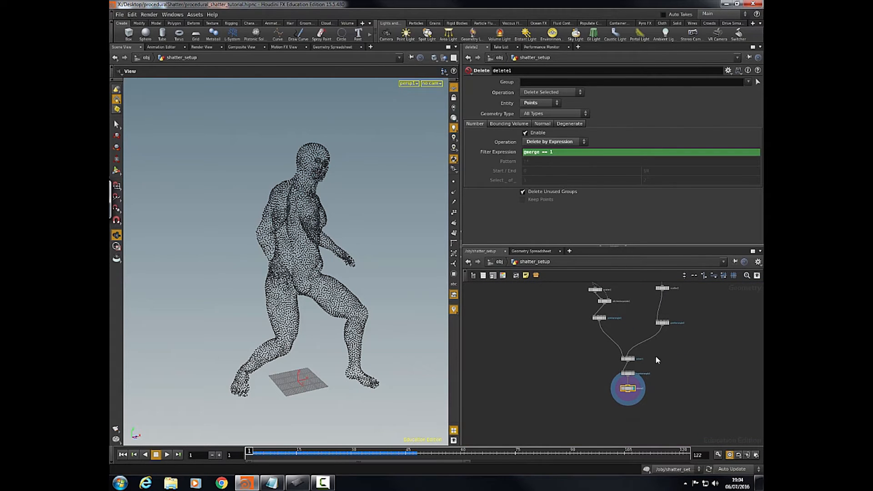
- Add an Attribute Transfer node below delete1 and wire delete1 into its second input
{"action": "middle_click_drag", "start_coordinate": [605, 397], "coordinate": [586, 415]}
{"action": "scroll", "coordinate": [589, 417], "scroll_direction": "up", "scroll_amount": 1}
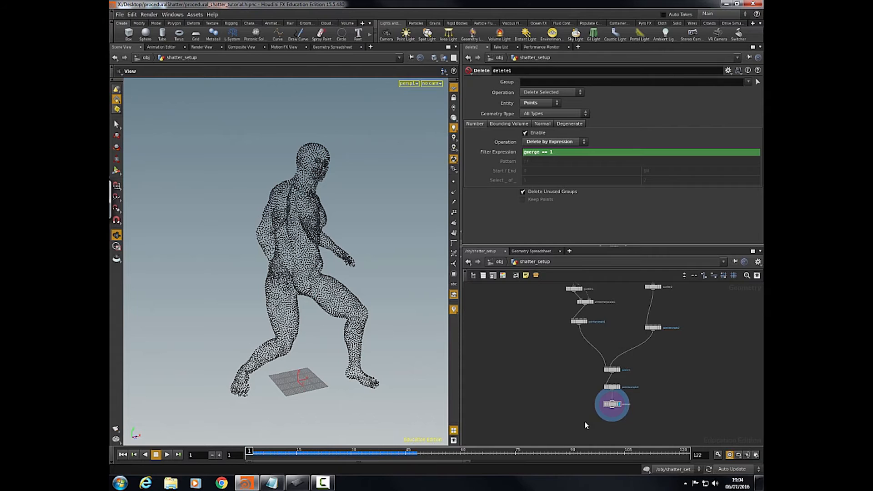
{"action": "key", "text": "Tab"}
{"action": "type", "text": "attr"}
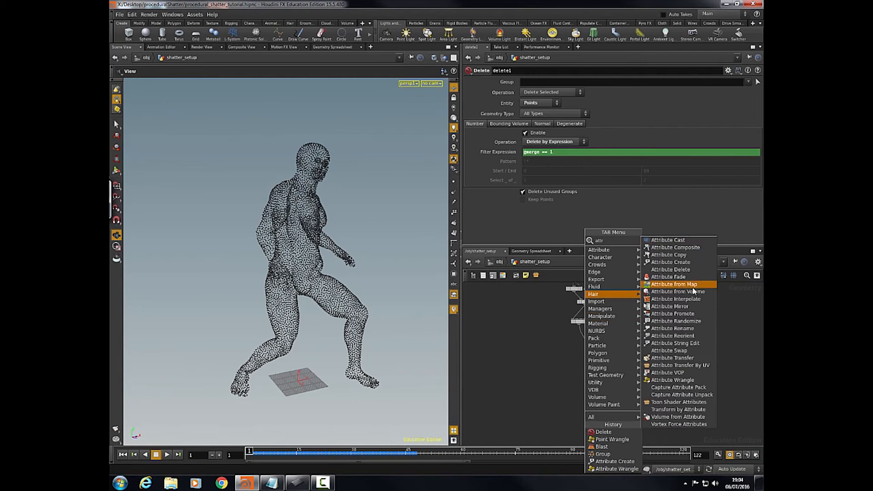
{"action": "left_click", "coordinate": [691, 359]}
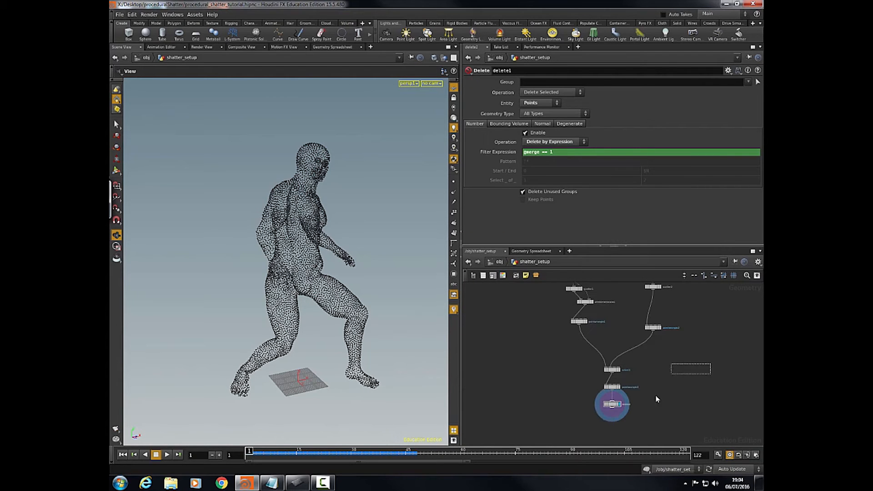
{"action": "left_click", "coordinate": [592, 431]}
{"action": "left_click", "coordinate": [617, 374]}
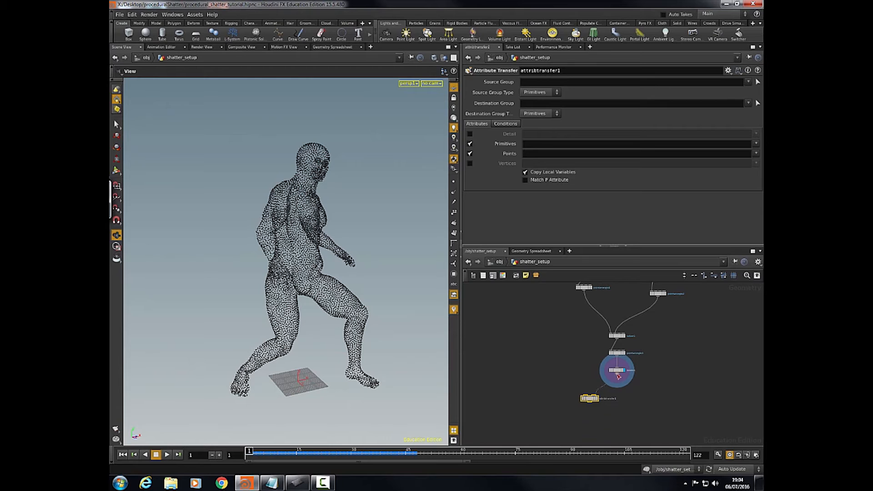
- Wire read_mesh into the Attribute Transfer node's first input and display the node
{"action": "middle_click_drag", "start_coordinate": [583, 360], "coordinate": [583, 386]}
{"action": "scroll", "coordinate": [589, 398], "scroll_direction": "down", "scroll_amount": 1}
{"action": "left_click", "coordinate": [575, 358]}
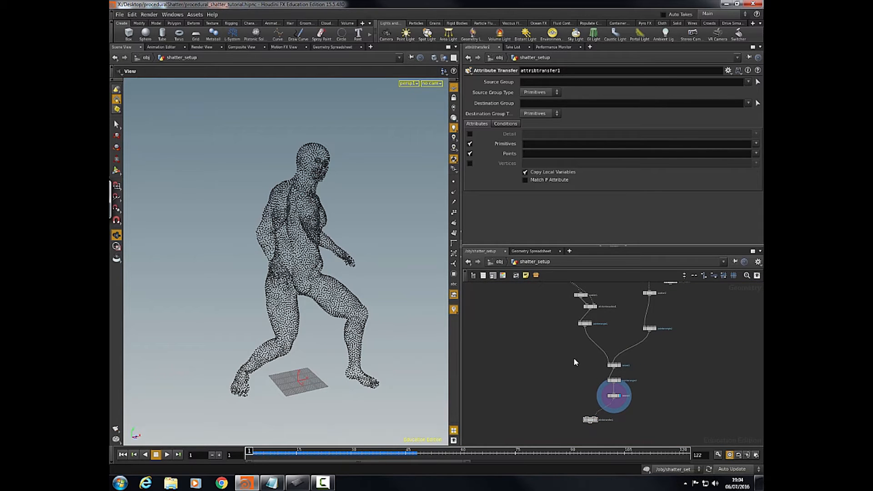
{"action": "middle_click_drag", "start_coordinate": [581, 385], "coordinate": [572, 355]}
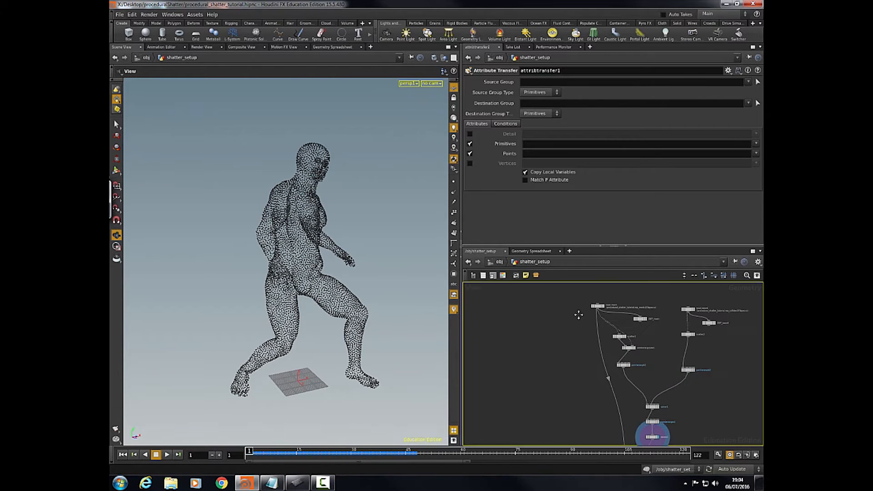
{"action": "middle_click_drag", "start_coordinate": [579, 315], "coordinate": [566, 227]}
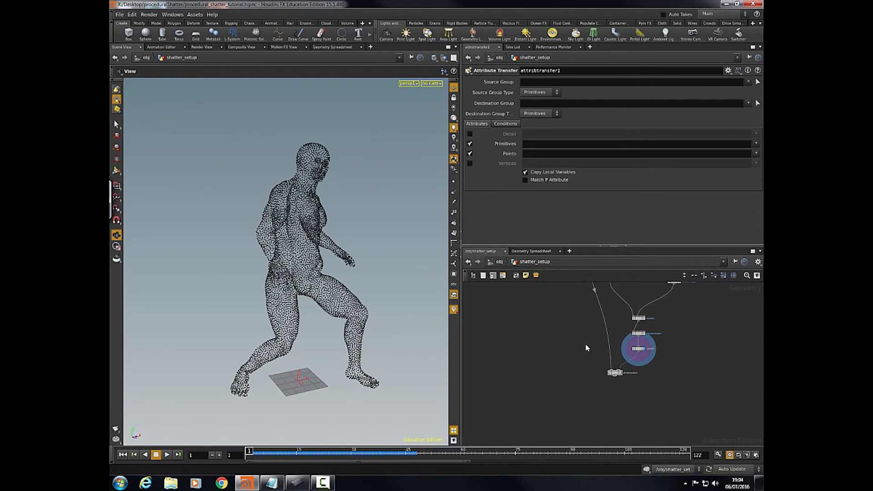
{"action": "left_click", "coordinate": [621, 374]}
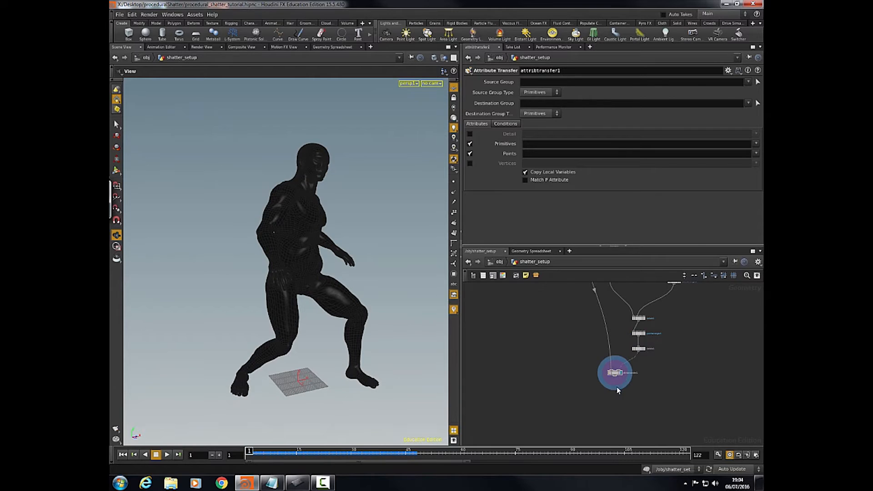
{"action": "scroll", "coordinate": [619, 391], "scroll_direction": "up", "scroll_amount": 5}
{"action": "middle_click", "coordinate": [612, 341]}
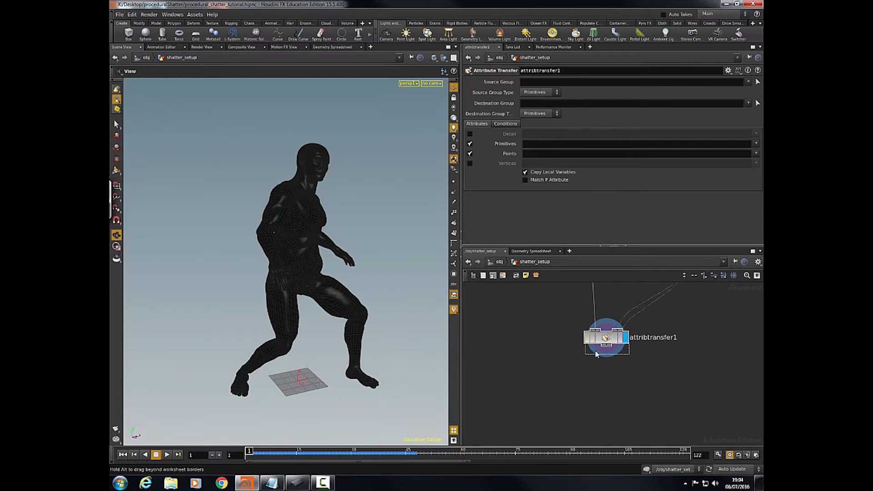
{"action": "left_click_drag", "start_coordinate": [610, 348], "coordinate": [610, 359]}
- Set attribtransfer1's source and destination group types to Points and its transferred point attribute to Cd
{"action": "middle_click_drag", "start_coordinate": [567, 327], "coordinate": [557, 345]}
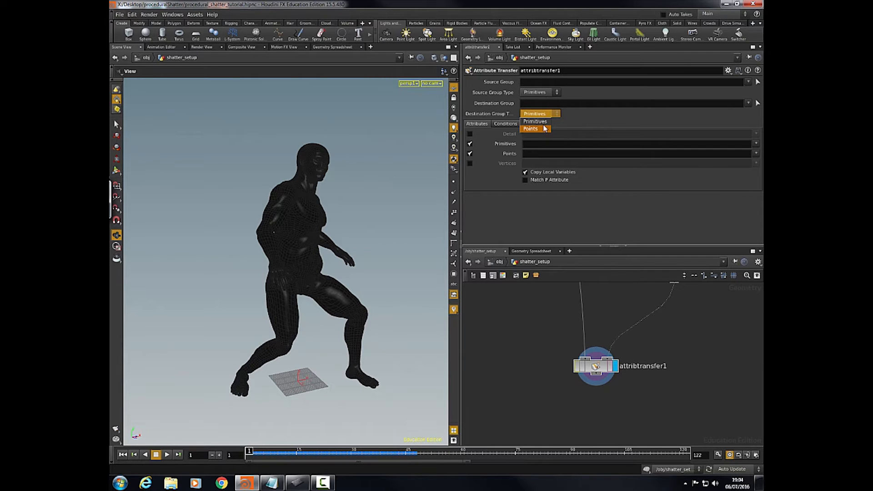
{"action": "left_click", "coordinate": [544, 121]}
{"action": "left_click", "coordinate": [543, 129]}
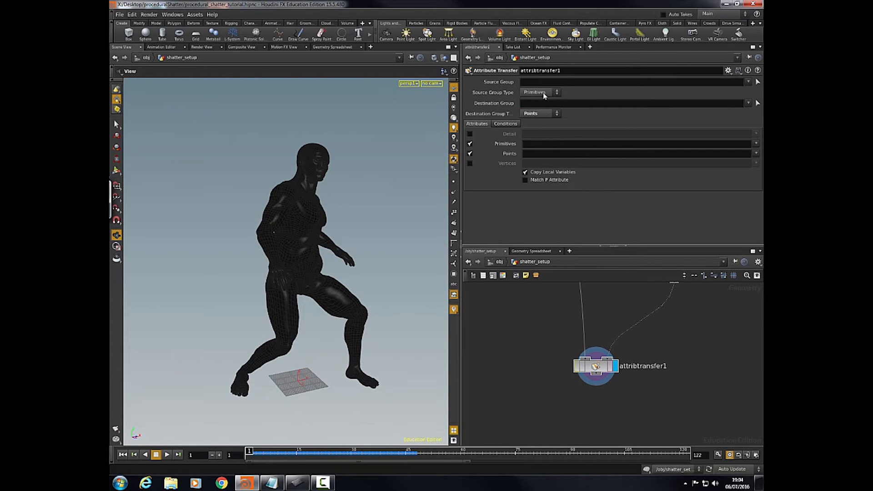
{"action": "left_click", "coordinate": [535, 107]}
{"action": "middle_click_drag", "start_coordinate": [533, 373], "coordinate": [514, 362]}
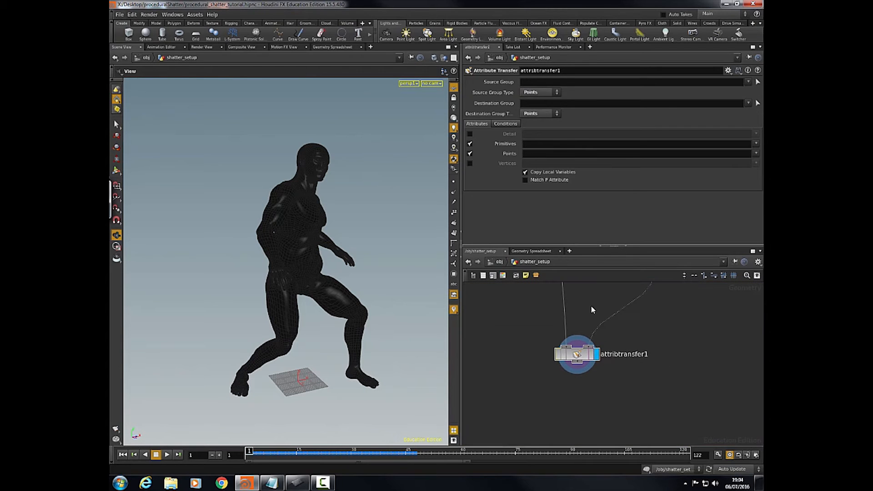
{"action": "type", "text": "Cd"}
- Play the simulation up to frame 51 to check the colour transferred onto the mesh
{"action": "left_click", "coordinate": [167, 454]}
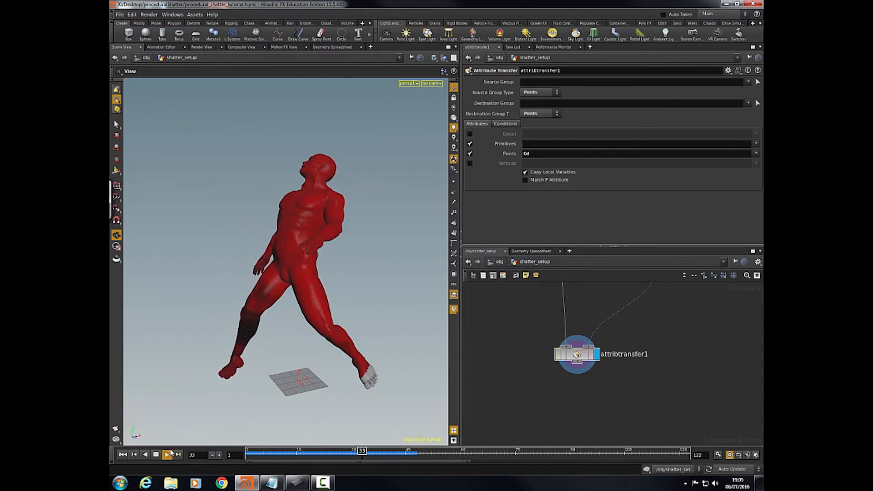
{"action": "left_click", "coordinate": [167, 454]}
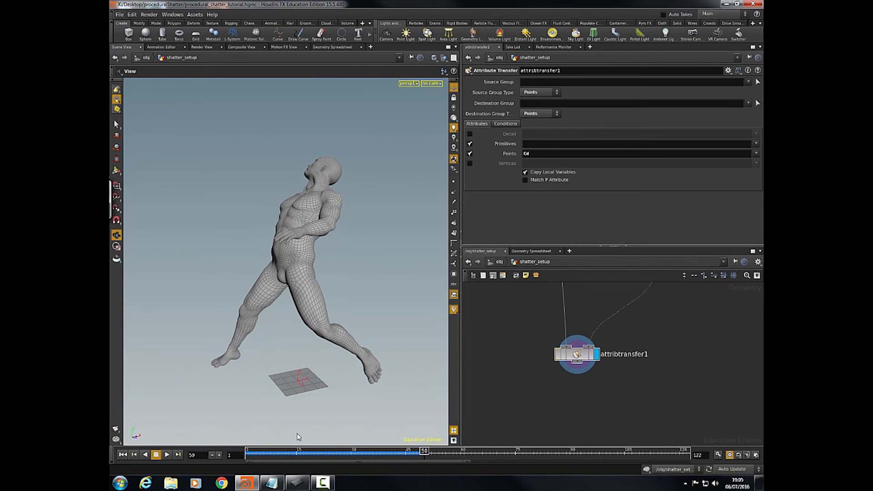
- Insert an Attribute Create node on the connection between read_mesh and attribtransfer1
{"action": "middle_click_drag", "start_coordinate": [512, 345], "coordinate": [550, 374]}
{"action": "scroll", "coordinate": [523, 359], "scroll_direction": "down", "scroll_amount": 2}
{"action": "mouse_move", "coordinate": [523, 345]}
{"action": "middle_mouse_down"}
{"action": "mouse_move", "coordinate": [526, 369]}
{"action": "mouse_move", "coordinate": [511, 393]}
{"action": "middle_mouse_up"}
{"action": "middle_click_drag", "start_coordinate": [513, 361], "coordinate": [507, 408]}
{"action": "mouse_move", "coordinate": [480, 298]}
{"action": "middle_mouse_down"}
{"action": "mouse_move", "coordinate": [515, 373]}
{"action": "mouse_move", "coordinate": [524, 420]}
{"action": "middle_mouse_up"}
{"action": "middle_click_drag", "start_coordinate": [500, 307], "coordinate": [518, 368]}
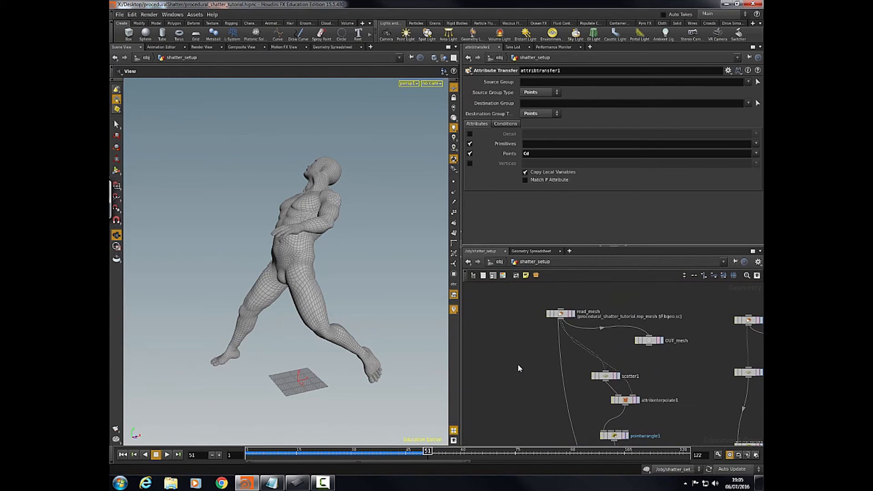
{"action": "key", "text": "Tab"}
{"action": "type", "text": "attri"}
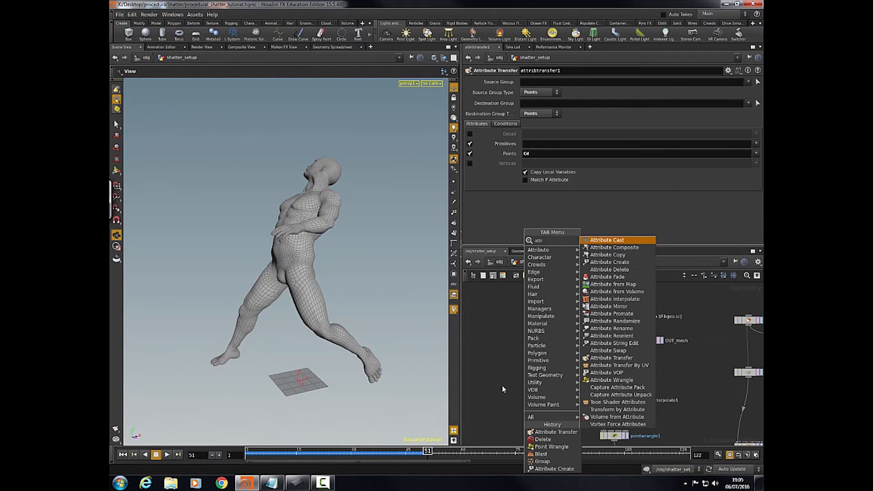
{"action": "left_click", "coordinate": [636, 263]}
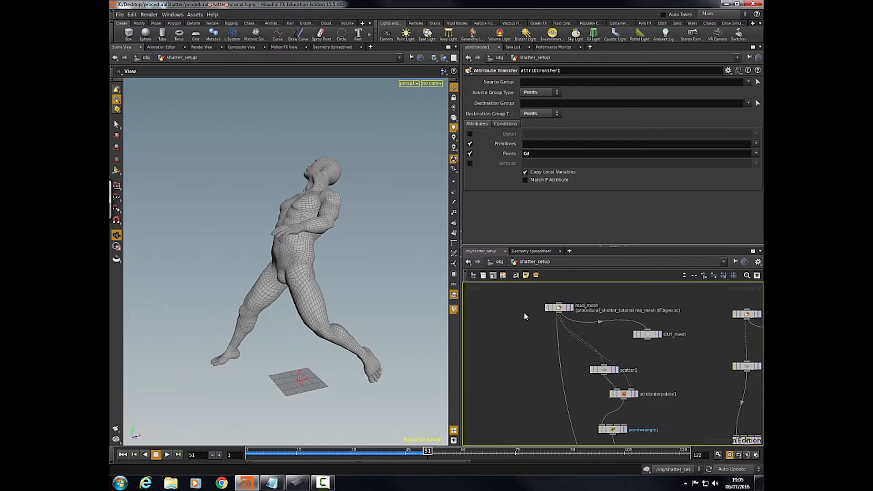
{"action": "left_click", "coordinate": [548, 336]}
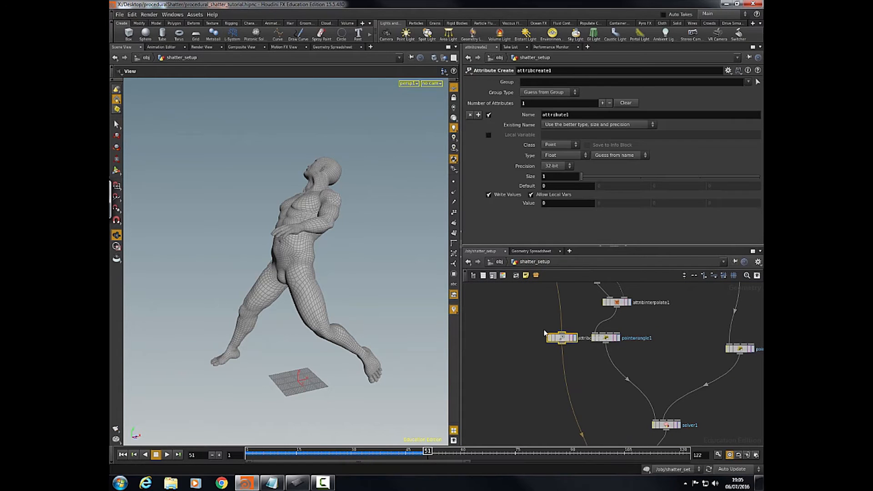
- Name the created point attribute Cd and set its type to Vector
{"action": "left_click", "coordinate": [563, 145]}
{"action": "left_click", "coordinate": [567, 146]}
{"action": "double_click", "coordinate": [584, 115]}
{"action": "type", "text": "Cd"}
{"action": "left_click", "coordinate": [560, 155]}
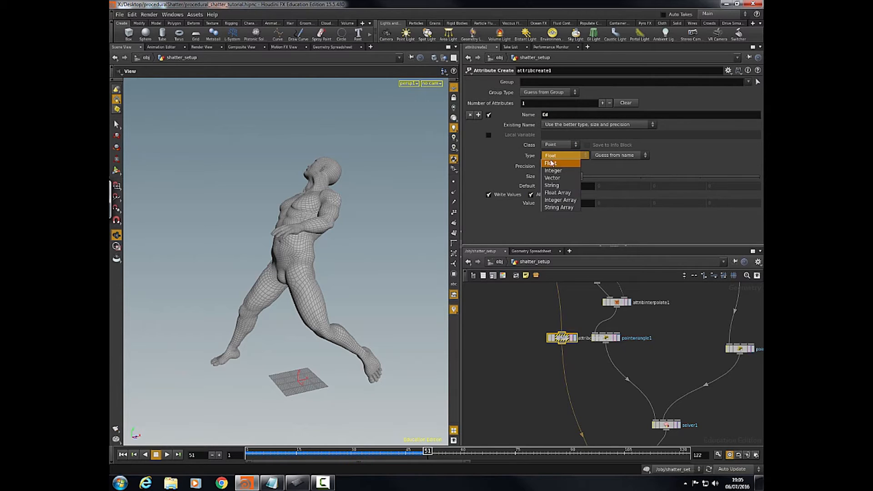
{"action": "left_click", "coordinate": [553, 178]}
{"action": "left_click", "coordinate": [573, 156]}
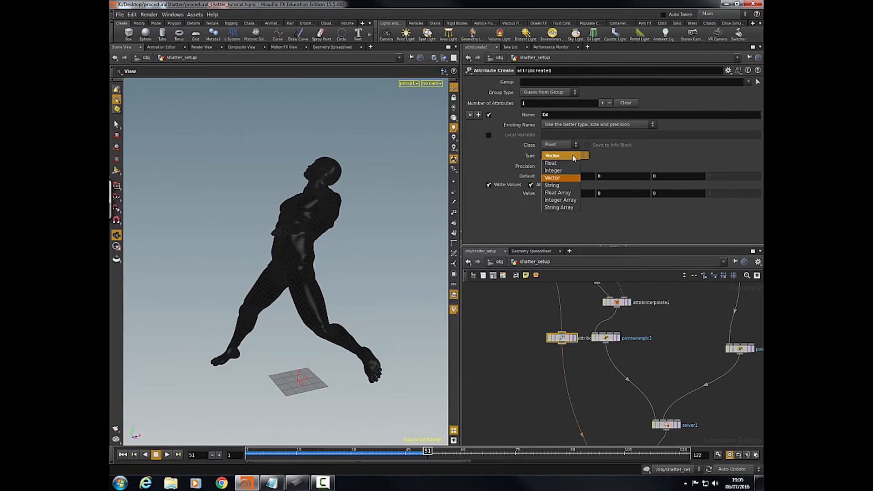
{"action": "left_click", "coordinate": [604, 220]}
- Replay the simulation from frame 1 to check the transferred colour on the mesh
{"action": "middle_click_drag", "start_coordinate": [554, 420], "coordinate": [480, 347]}
{"action": "middle_click_drag", "start_coordinate": [515, 398], "coordinate": [510, 295]}
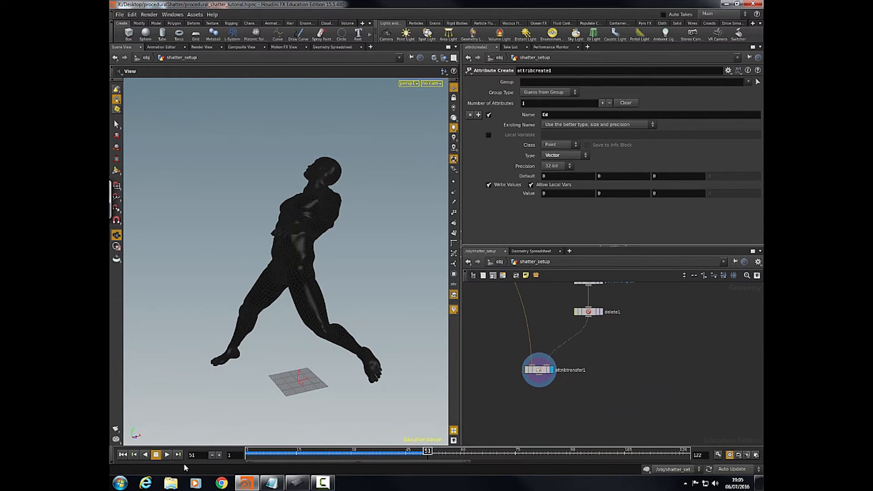
{"action": "left_click", "coordinate": [122, 455]}
{"action": "left_click", "coordinate": [167, 455]}
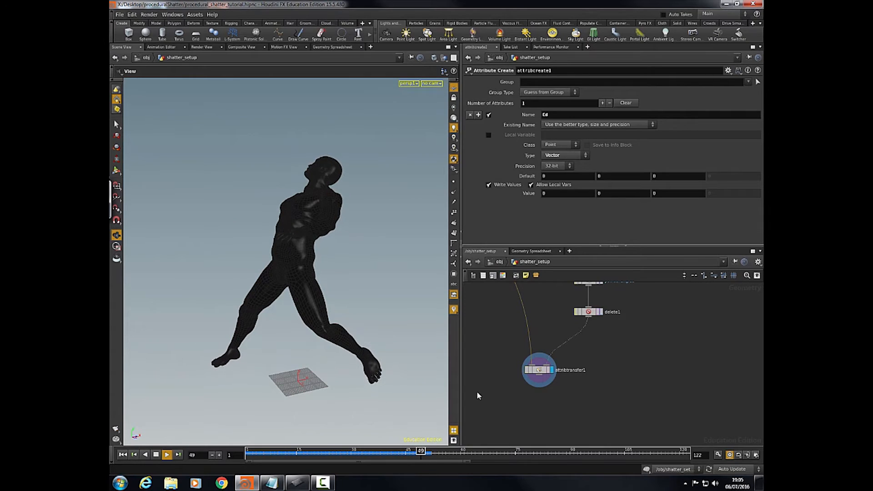
{"action": "left_click", "coordinate": [548, 372]}
{"action": "left_click", "coordinate": [157, 455]}
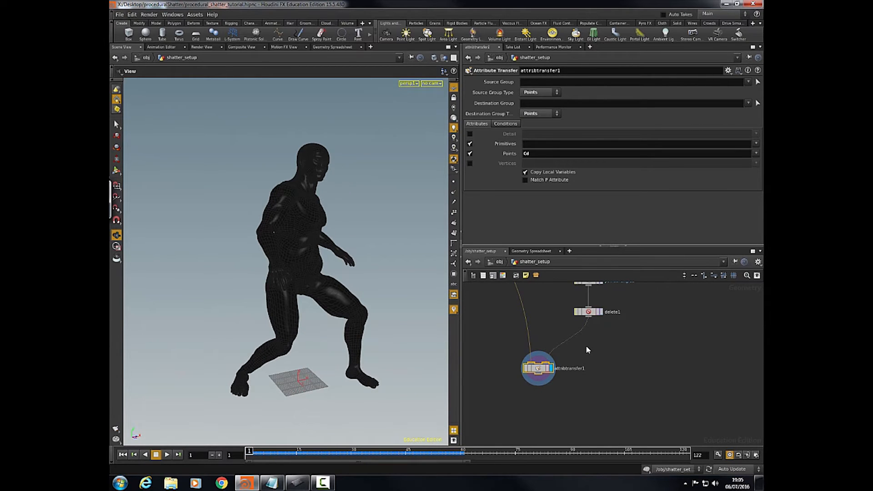
- Delete the existing attribtransfer1 and attribcreate1 nodes from the network
{"action": "key", "text": "Delete"}
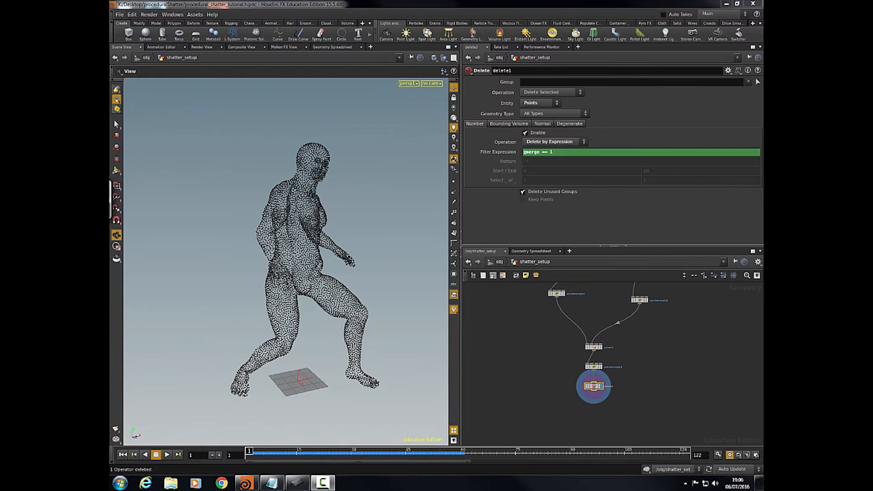
{"action": "key", "text": "f"}
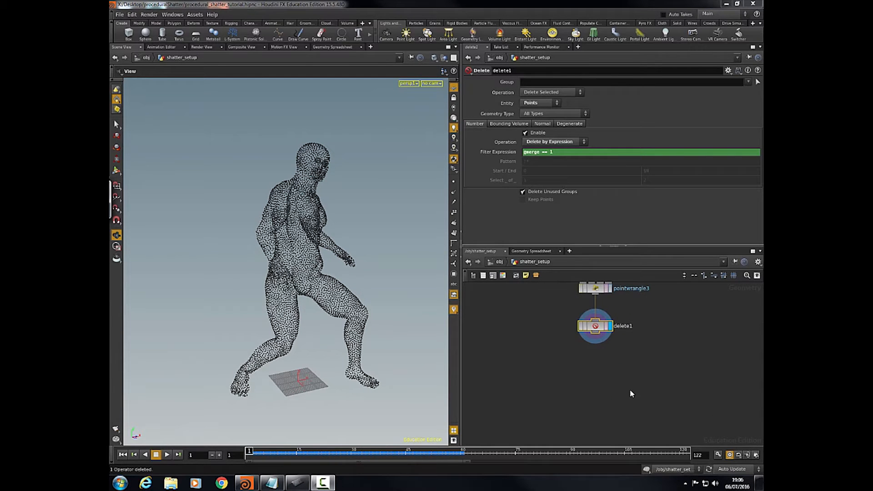
{"action": "mouse_move", "coordinate": [572, 386]}
{"action": "middle_mouse_down"}
{"action": "mouse_move", "coordinate": [593, 394]}
{"action": "mouse_move", "coordinate": [565, 394]}
{"action": "mouse_move", "coordinate": [576, 400]}
{"action": "middle_mouse_up"}
{"action": "scroll", "coordinate": [568, 378], "scroll_direction": "up", "scroll_amount": 2}
{"action": "scroll", "coordinate": [566, 394], "scroll_direction": "down", "scroll_amount": 2}
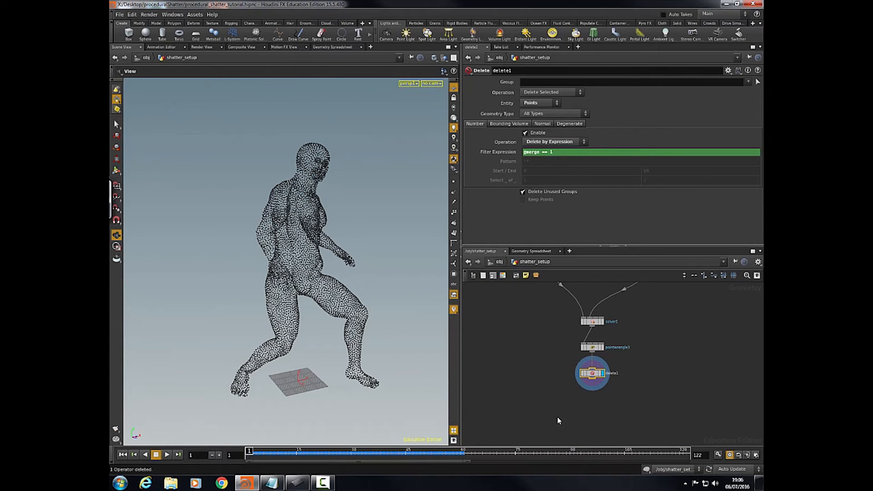
- Add a new Attribute Transfer node below delete1 and connect delete1 to its second input
{"action": "middle_click_drag", "start_coordinate": [518, 375], "coordinate": [555, 417]}
{"action": "middle_click_drag", "start_coordinate": [497, 314], "coordinate": [538, 372]}
{"action": "middle_click_drag", "start_coordinate": [526, 287], "coordinate": [551, 394]}
{"action": "scroll", "coordinate": [565, 392], "scroll_direction": "down", "scroll_amount": 1}
{"action": "key", "text": "f"}
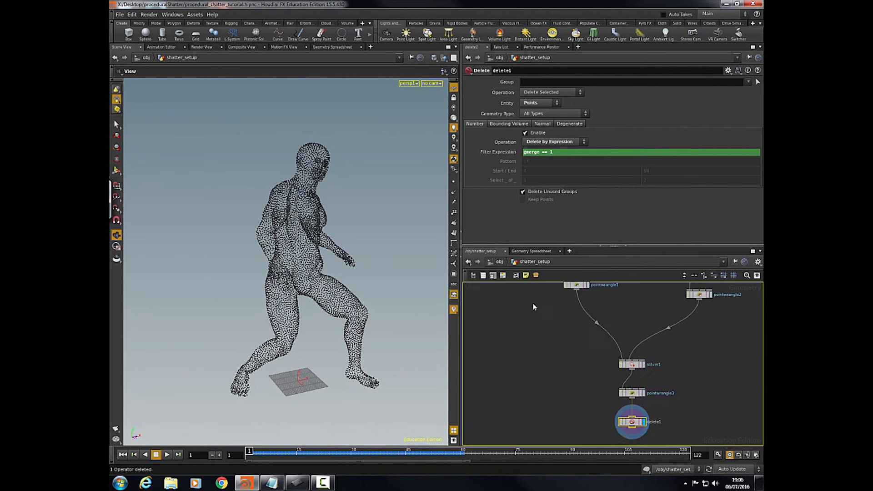
{"action": "key", "text": "Tab"}
{"action": "type", "text": "attribute"}
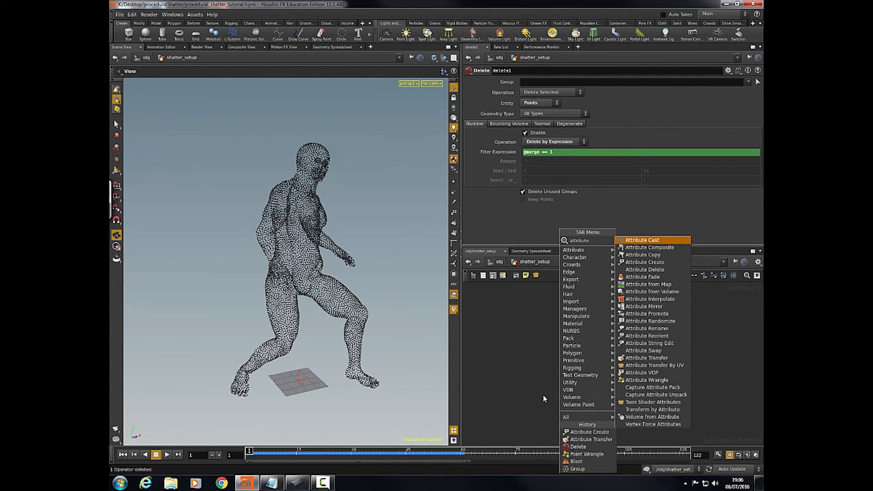
{"action": "left_click", "coordinate": [647, 358]}
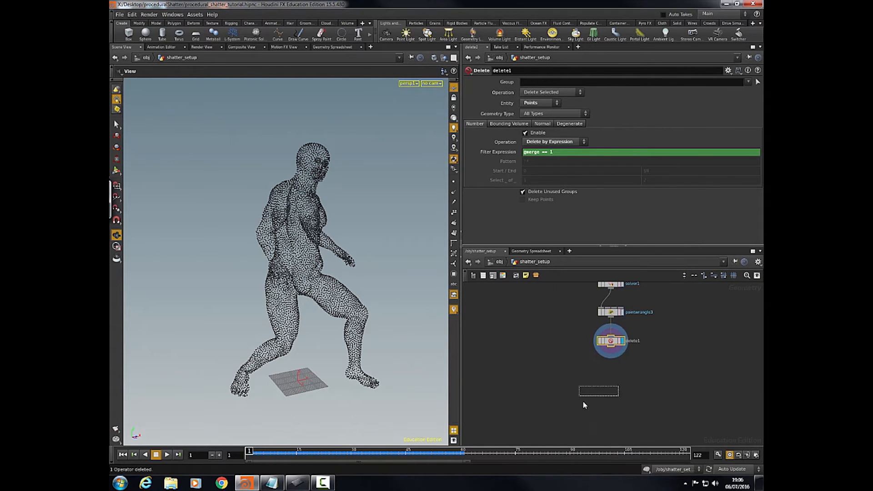
{"action": "left_click", "coordinate": [581, 390]}
{"action": "left_click_drag", "start_coordinate": [582, 392], "coordinate": [620, 340]}
{"action": "middle_click_drag", "start_coordinate": [575, 360], "coordinate": [600, 404]}
{"action": "scroll", "coordinate": [600, 404], "scroll_direction": "down", "scroll_amount": 3}
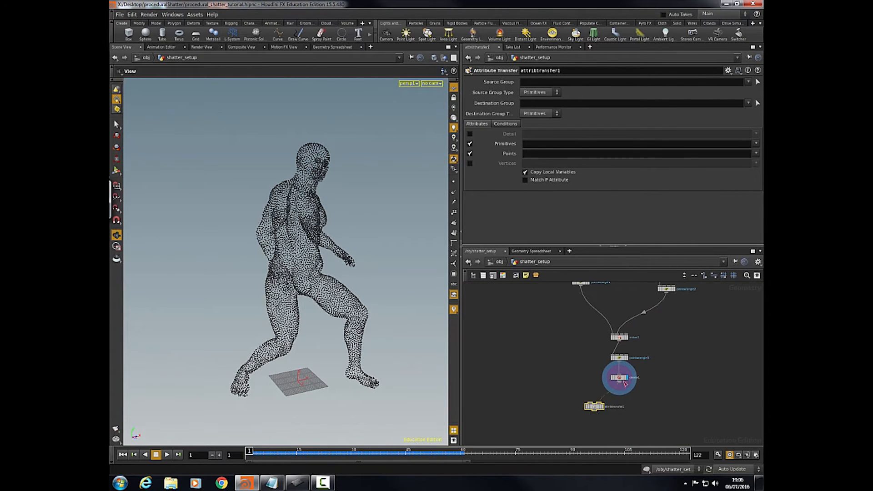
- Connect the read_mesh node to the first input of attribtransfer1
{"action": "left_click", "coordinate": [592, 402]}
{"action": "middle_click_drag", "start_coordinate": [570, 367], "coordinate": [607, 431]}
{"action": "middle_click_drag", "start_coordinate": [554, 294], "coordinate": [549, 383]}
{"action": "left_click", "coordinate": [631, 373]}
{"action": "right_click", "coordinate": [581, 374]}
{"action": "left_click", "coordinate": [568, 365]}
{"action": "middle_click_drag", "start_coordinate": [547, 321], "coordinate": [559, 353]}
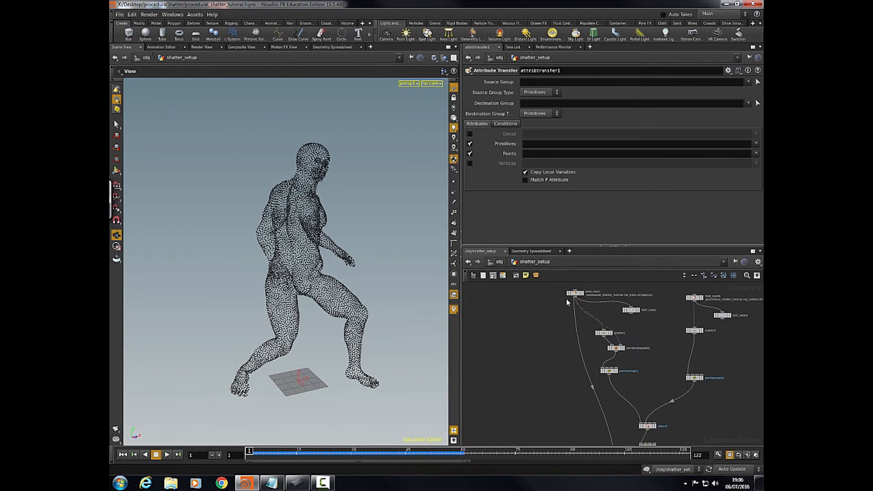
- Insert a new Attribute Create node on the wire running from read_mesh to attribtransfer1
{"action": "middle_click_drag", "start_coordinate": [553, 404], "coordinate": [556, 343]}
{"action": "key", "text": "Tab"}
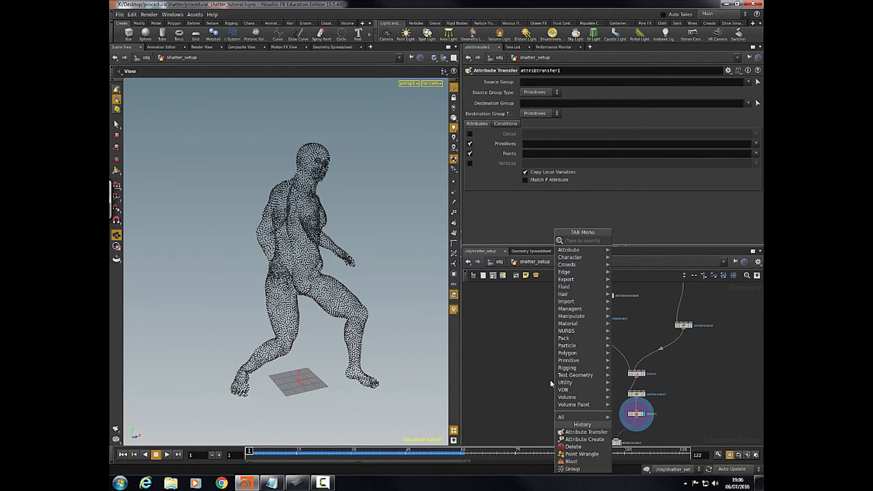
{"action": "type", "text": "att"}
{"action": "left_click", "coordinate": [640, 262]}
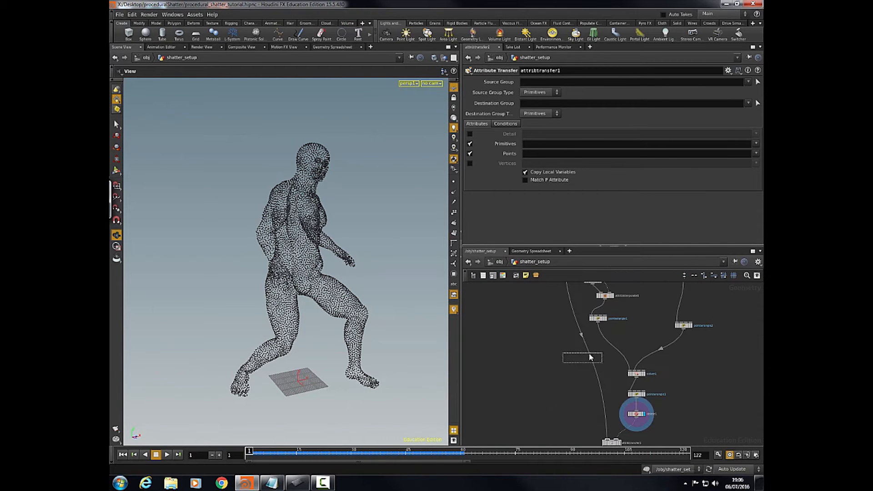
{"action": "left_click", "coordinate": [578, 353]}
- Name the new node's point attribute Cd and set its type to Vector
{"action": "double_click", "coordinate": [573, 116]}
{"action": "type", "text": "Cd"}
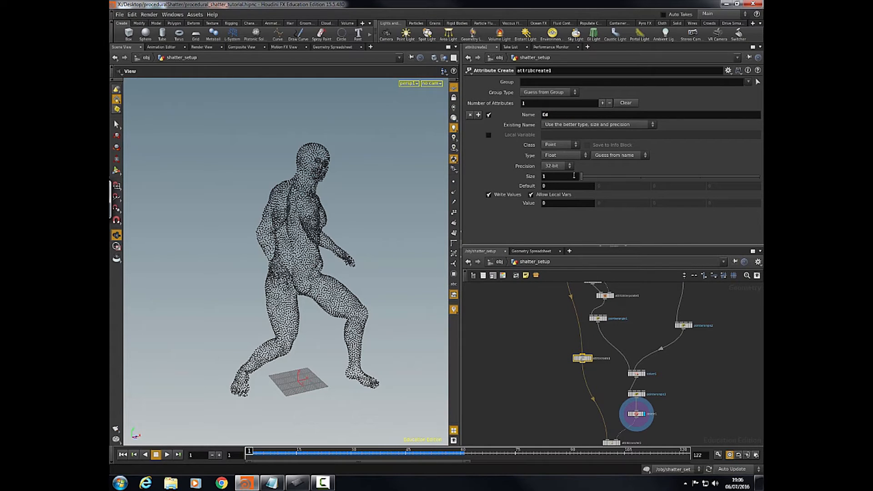
{"action": "left_click", "coordinate": [572, 153]}
{"action": "left_click", "coordinate": [562, 165]}
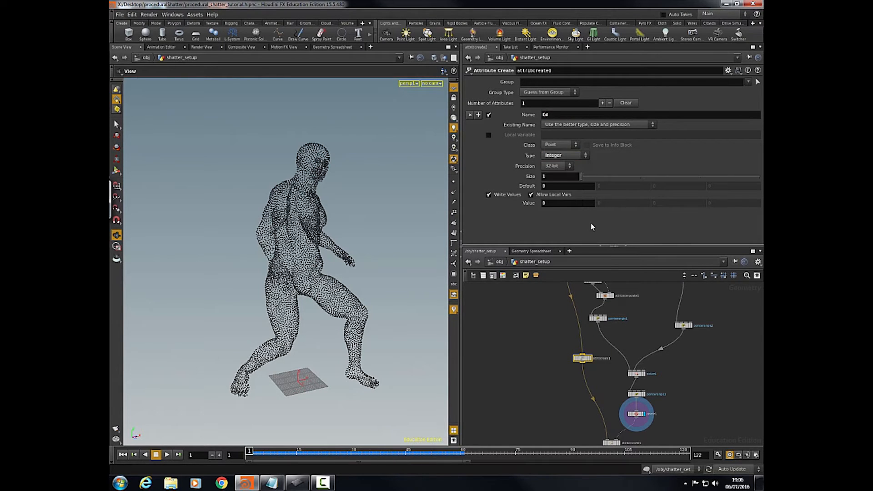
{"action": "left_click", "coordinate": [569, 154]}
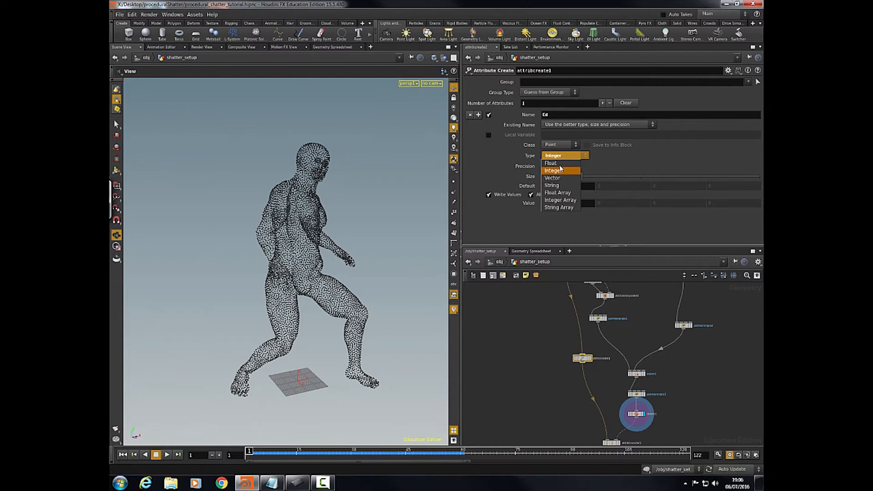
{"action": "left_click", "coordinate": [567, 165]}
- Display attribtransfer1's output in the viewport and select the node to show its parameters
{"action": "middle_click_drag", "start_coordinate": [530, 337], "coordinate": [516, 297]}
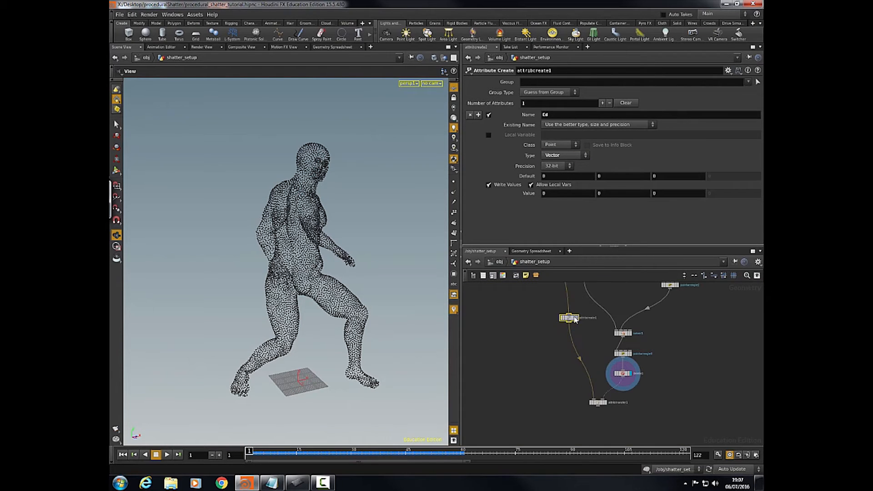
{"action": "left_click", "coordinate": [576, 319]}
{"action": "middle_click_drag", "start_coordinate": [521, 343], "coordinate": [476, 256]}
{"action": "scroll", "coordinate": [545, 339], "scroll_direction": "up", "scroll_amount": 3}
{"action": "middle_click_drag", "start_coordinate": [575, 344], "coordinate": [562, 365]}
{"action": "left_click", "coordinate": [575, 319]}
{"action": "left_click", "coordinate": [551, 323]}
{"action": "middle_click_drag", "start_coordinate": [502, 326], "coordinate": [473, 368]}
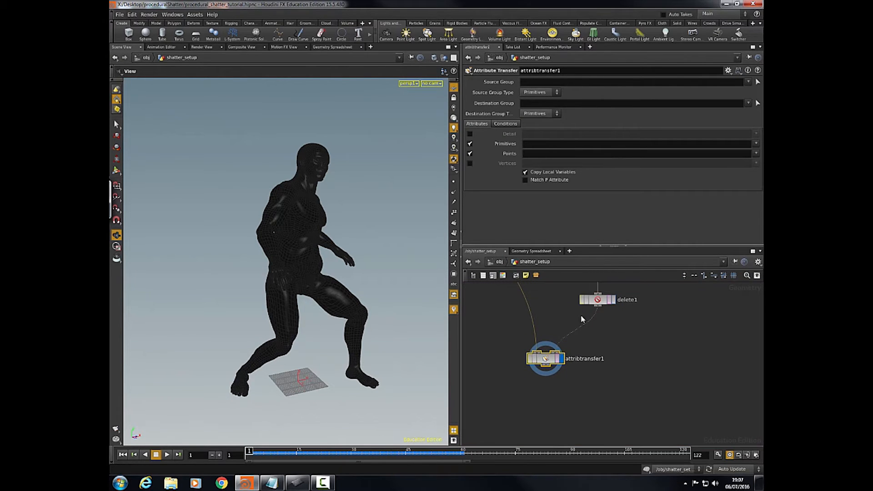
- Play the simulation up to frame 57 to check how colour transfers to the mesh, and rewind to frame 1
{"action": "left_click_drag", "start_coordinate": [359, 295], "coordinate": [343, 219]}
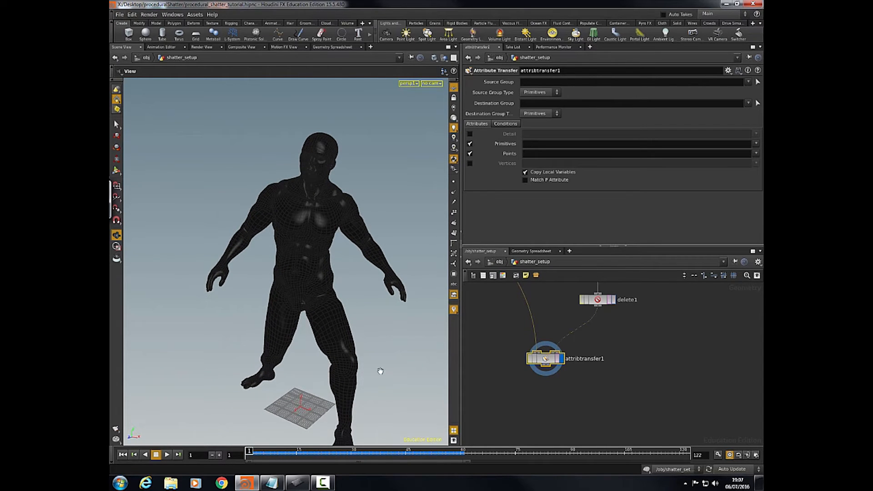
{"action": "left_click_drag", "start_coordinate": [285, 323], "coordinate": [405, 319]}
{"action": "mouse_move", "coordinate": [516, 386]}
{"action": "middle_mouse_down"}
{"action": "mouse_move", "coordinate": [510, 364]}
{"action": "mouse_move", "coordinate": [510, 385]}
{"action": "middle_mouse_up"}
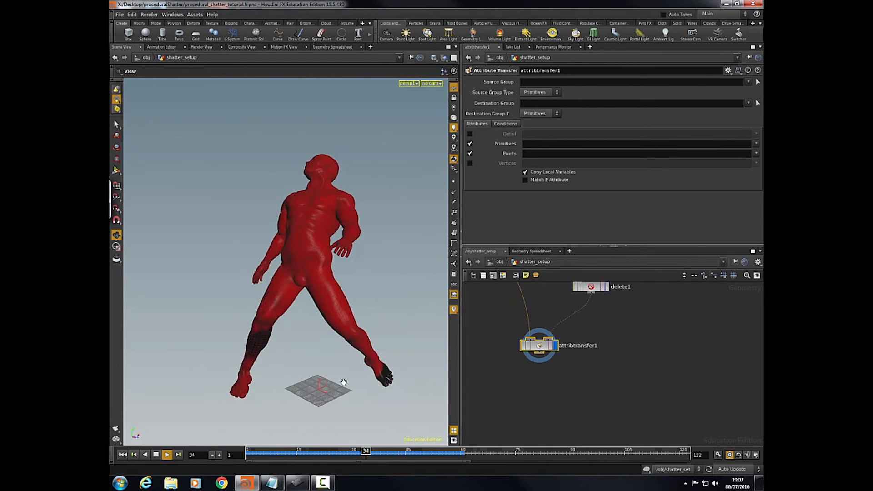
{"action": "left_click", "coordinate": [156, 454]}
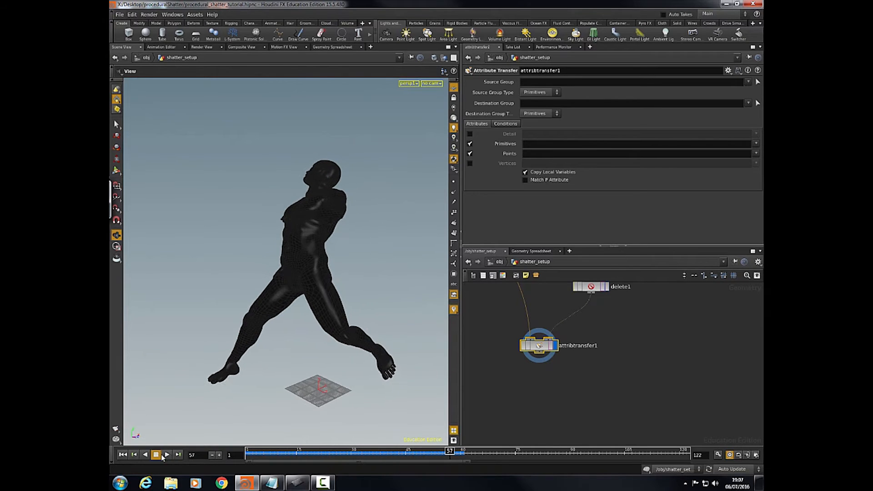
{"action": "left_click", "coordinate": [123, 454]}
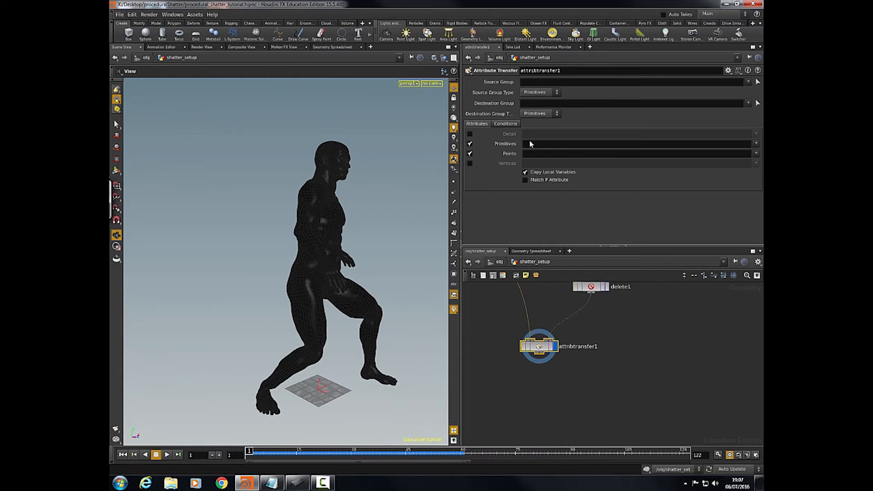
- Set attribtransfer1's source and destination group types to Points
{"action": "left_click", "coordinate": [508, 124]}
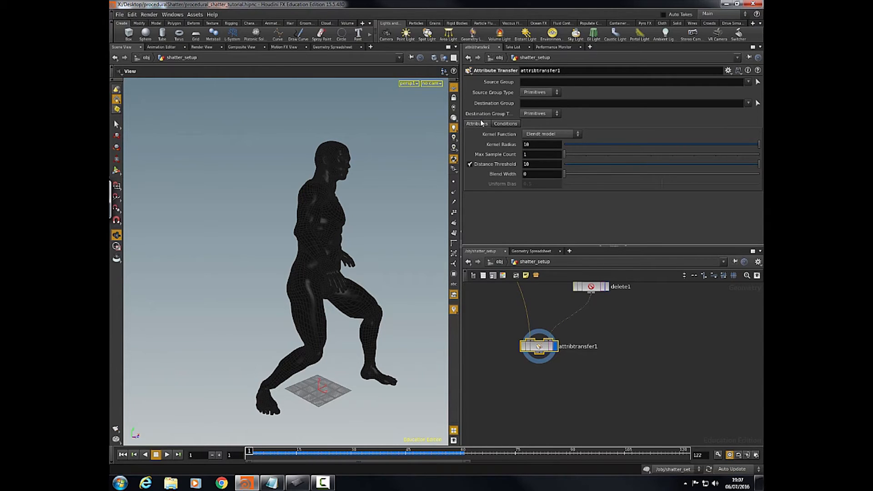
{"action": "left_click", "coordinate": [477, 123]}
{"action": "left_click", "coordinate": [540, 92]}
{"action": "left_click", "coordinate": [530, 108]}
{"action": "left_click", "coordinate": [541, 113]}
{"action": "left_click", "coordinate": [532, 128]}
- Set attribtransfer1's distance threshold to 1 and its blend width to 1
{"action": "left_click", "coordinate": [506, 124]}
{"action": "left_click_drag", "start_coordinate": [409, 255], "coordinate": [335, 279], "text": "alt"}
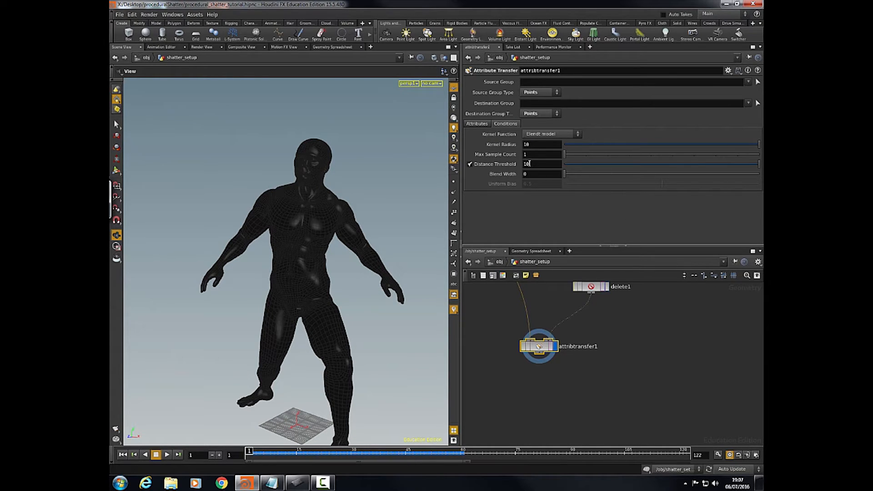
{"action": "mouse_move", "coordinate": [386, 301]}
{"action": "left_mouse_down"}
{"action": "mouse_move", "coordinate": [416, 279]}
{"action": "mouse_move", "coordinate": [365, 273]}
{"action": "mouse_move", "coordinate": [381, 277]}
{"action": "mouse_move", "coordinate": [377, 287]}
{"action": "left_mouse_up"}
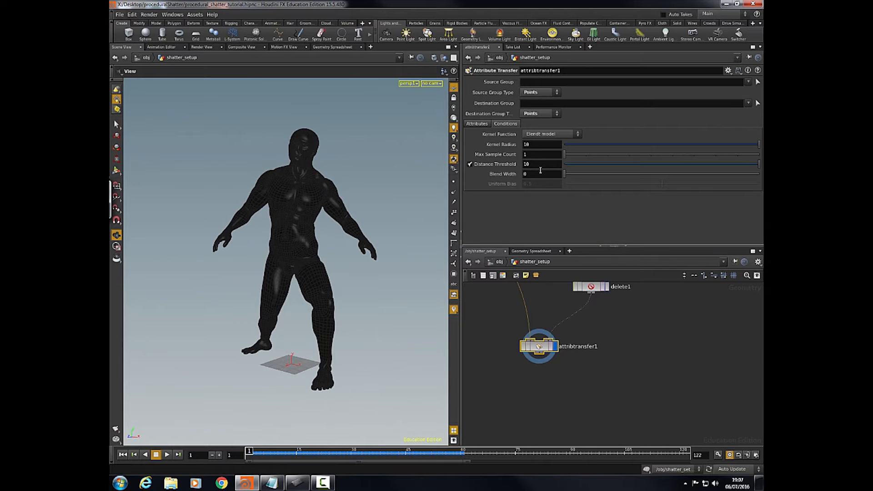
{"action": "key", "text": "Return"}
{"action": "left_click", "coordinate": [532, 175]}
{"action": "type", "text": "1"}
{"action": "key", "text": "Return"}
- Set attribtransfer1's distance threshold to 0.75, checking the colour transfer in playback, and rewind to frame 1
{"action": "left_click", "coordinate": [167, 455]}
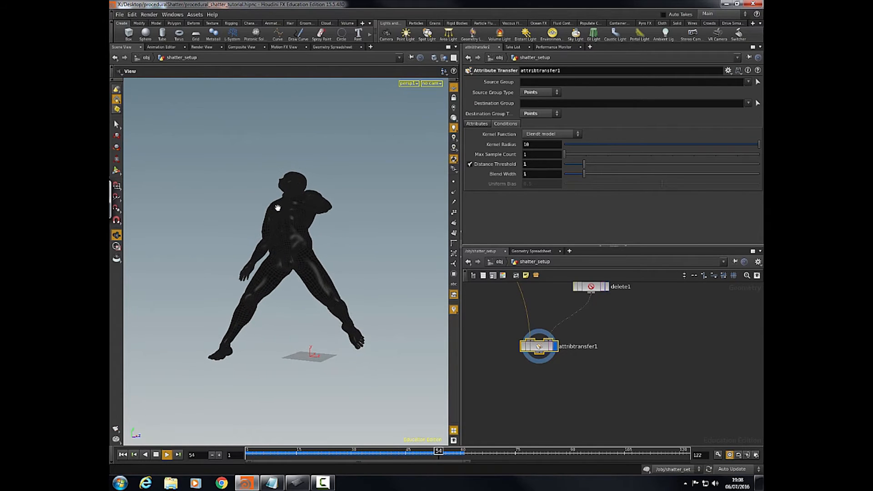
{"action": "left_click", "coordinate": [156, 454]}
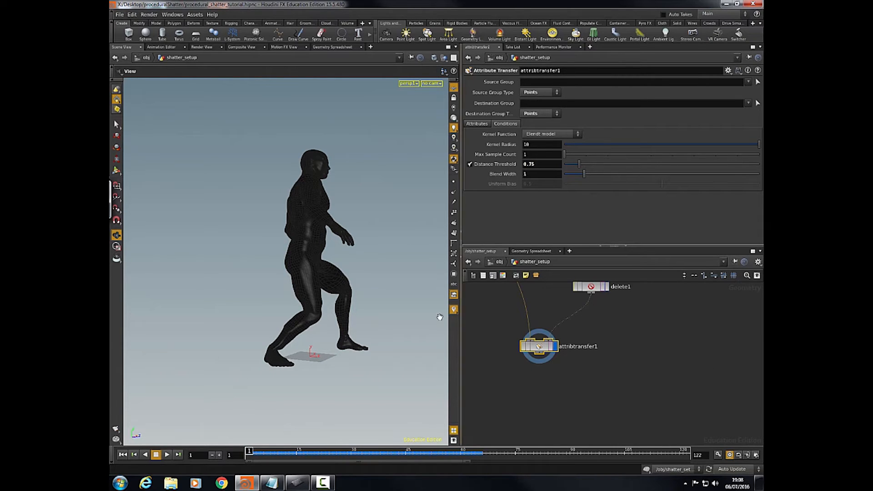
{"action": "left_click", "coordinate": [168, 454]}
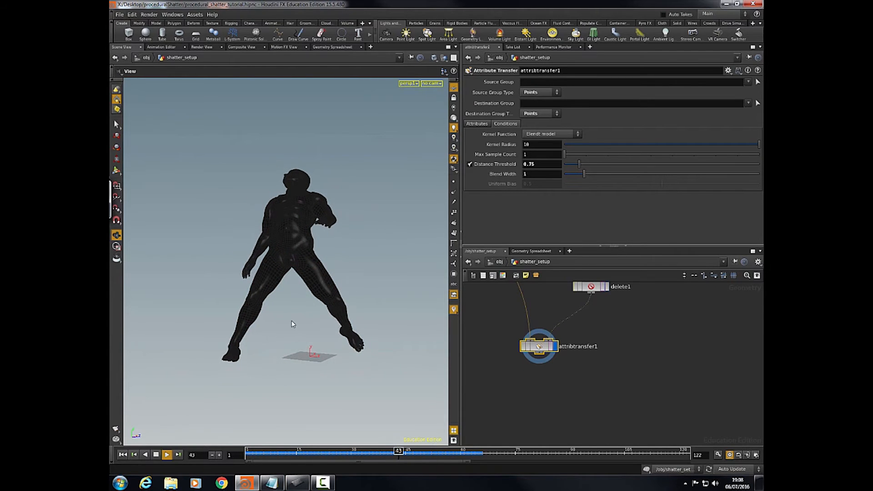
{"action": "left_click_drag", "start_coordinate": [336, 249], "coordinate": [274, 197]}
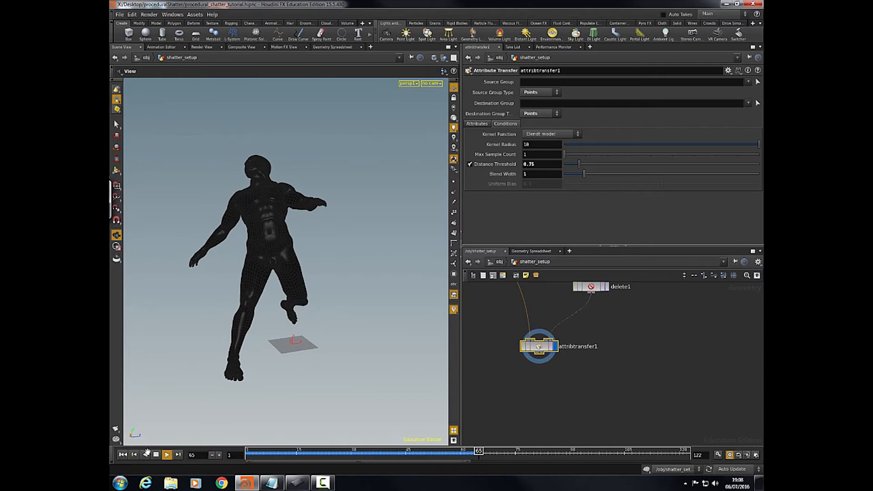
{"action": "key", "text": "ctrl+Up"}
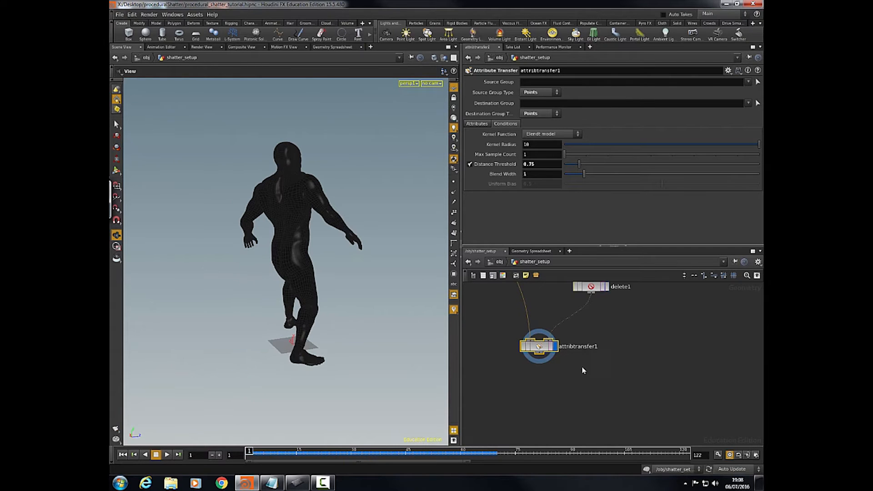
- Add a Trail node below attribtransfer1, connected to its output
{"action": "middle_click_drag", "start_coordinate": [594, 380], "coordinate": [617, 353]}
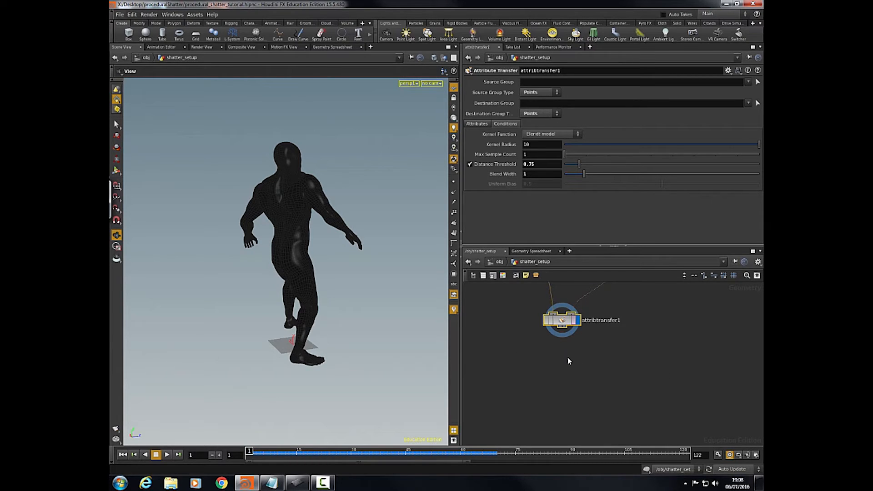
{"action": "key", "text": "Tab"}
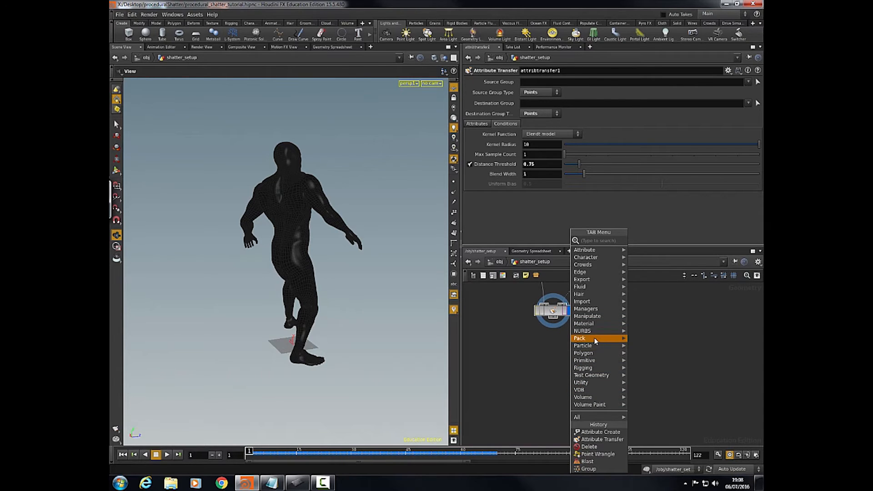
{"action": "type", "text": "trai"}
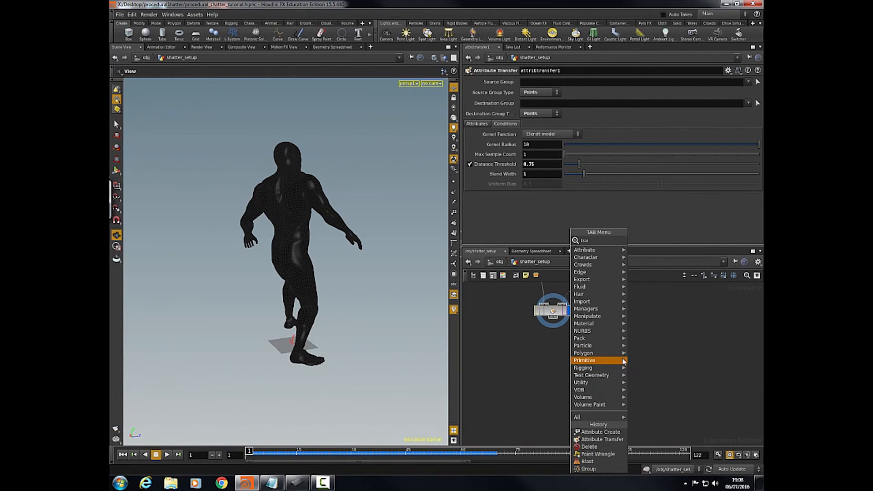
{"action": "left_click", "coordinate": [661, 241]}
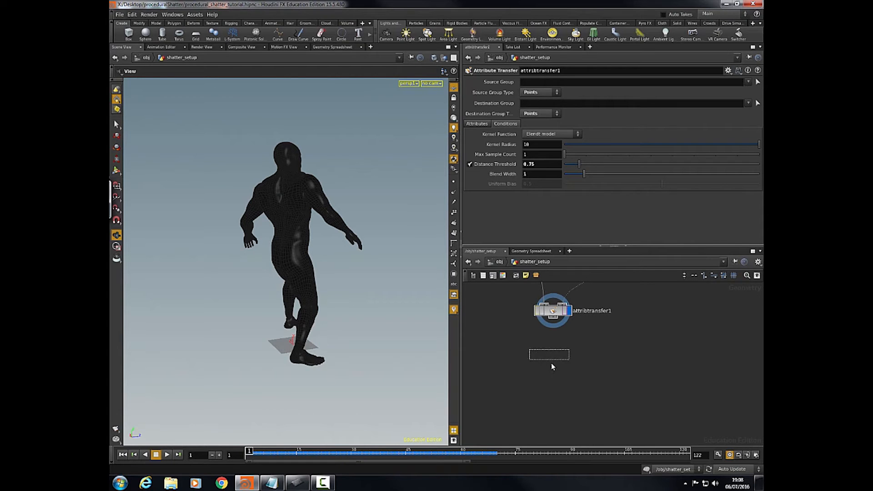
{"action": "left_click", "coordinate": [551, 363]}
{"action": "left_click_drag", "start_coordinate": [391, 320], "coordinate": [332, 320]}
{"action": "right_click_drag", "start_coordinate": [331, 320], "coordinate": [361, 306]}
{"action": "middle_click_drag", "start_coordinate": [328, 272], "coordinate": [302, 321]}
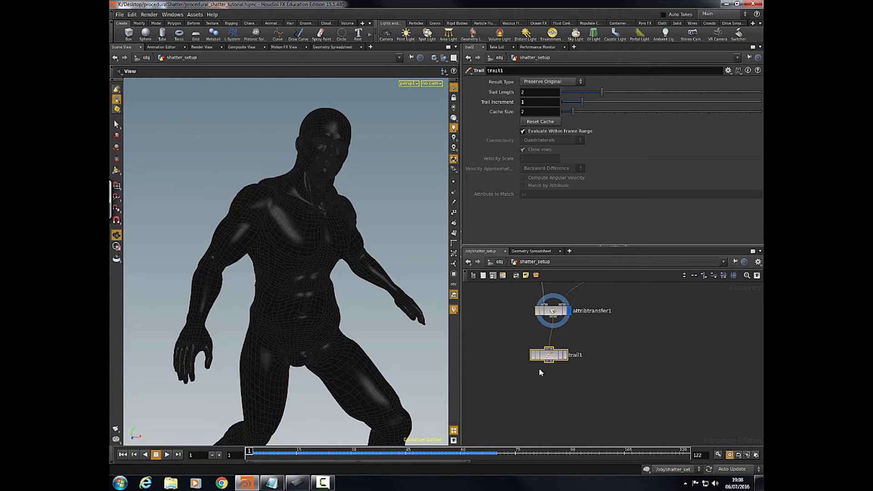
- Display trail1, set its result type to Compute Velocity, and enable Compute Angular Velocity
{"action": "left_click", "coordinate": [565, 355]}
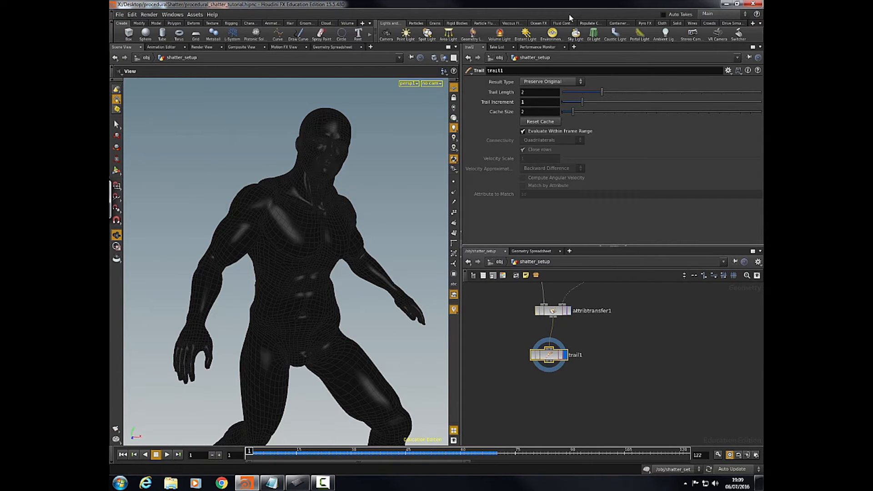
{"action": "left_click", "coordinate": [562, 81]}
{"action": "left_click", "coordinate": [556, 111]}
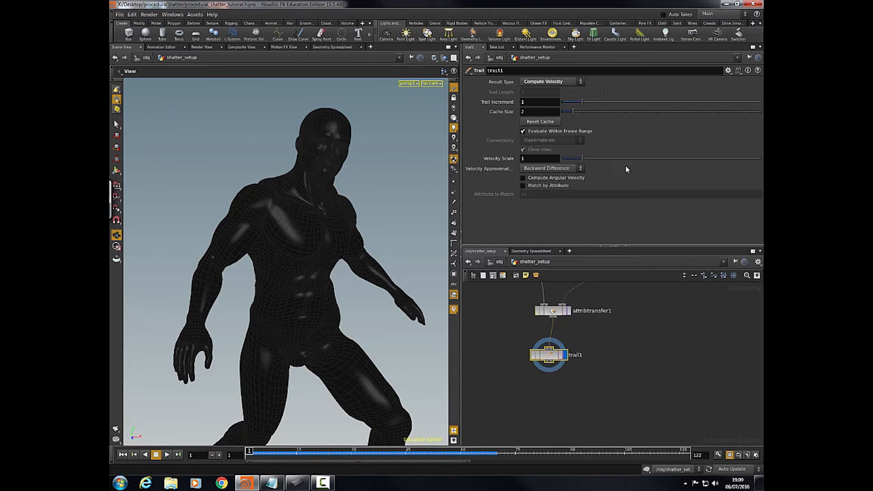
{"action": "left_click", "coordinate": [540, 179]}
- Inspect trail1's node information for its point attributes, and display attribcreate1 to review its settings
{"action": "middle_click_drag", "start_coordinate": [525, 391], "coordinate": [524, 357]}
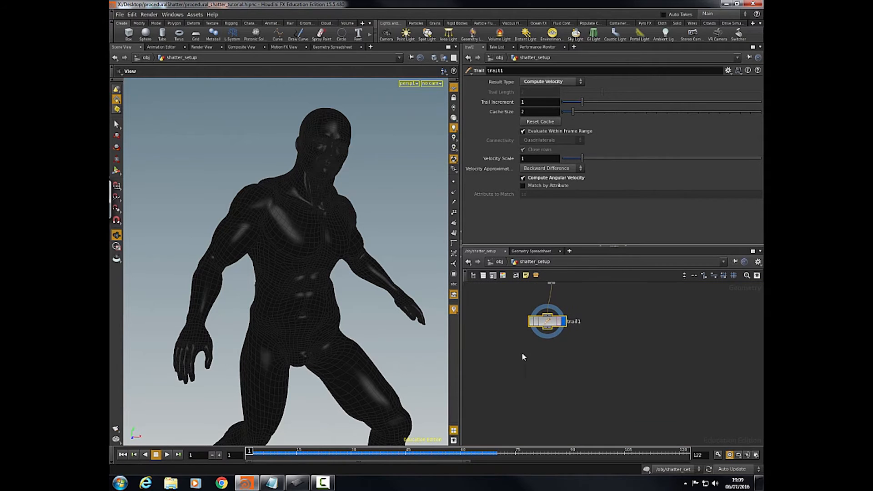
{"action": "middle_click", "coordinate": [547, 321]}
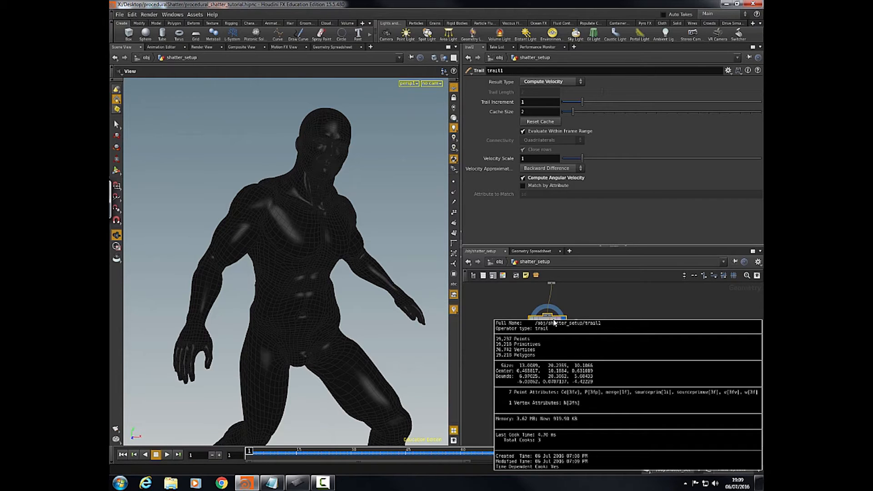
{"action": "mouse_move", "coordinate": [547, 356]}
{"action": "middle_mouse_down"}
{"action": "mouse_move", "coordinate": [566, 397]}
{"action": "mouse_move", "coordinate": [537, 404]}
{"action": "mouse_move", "coordinate": [536, 394]}
{"action": "middle_mouse_up"}
{"action": "right_click_drag", "start_coordinate": [536, 394], "coordinate": [517, 374]}
{"action": "mouse_move", "coordinate": [523, 387]}
{"action": "middle_mouse_down"}
{"action": "mouse_move", "coordinate": [523, 326]}
{"action": "mouse_move", "coordinate": [529, 382]}
{"action": "middle_mouse_up"}
{"action": "middle_click_drag", "start_coordinate": [519, 324], "coordinate": [533, 389]}
{"action": "left_click", "coordinate": [555, 324]}
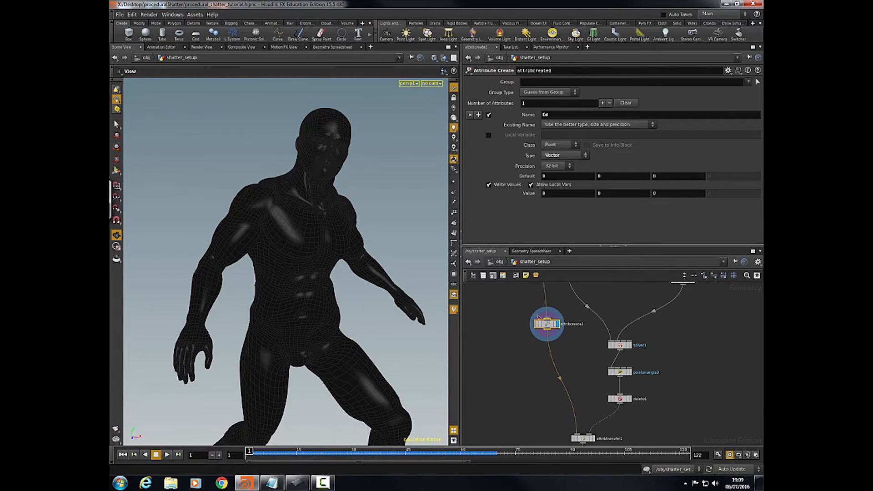
- Review which attributes attribtransfer1 transfers, including the list of available primitive attributes
{"action": "middle_click_drag", "start_coordinate": [519, 306], "coordinate": [471, 223]}
{"action": "left_click", "coordinate": [568, 384]}
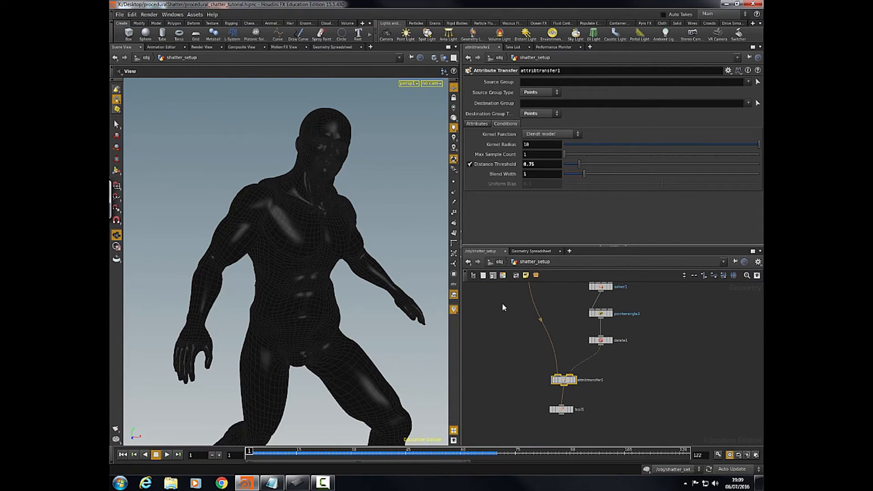
{"action": "left_click", "coordinate": [505, 124]}
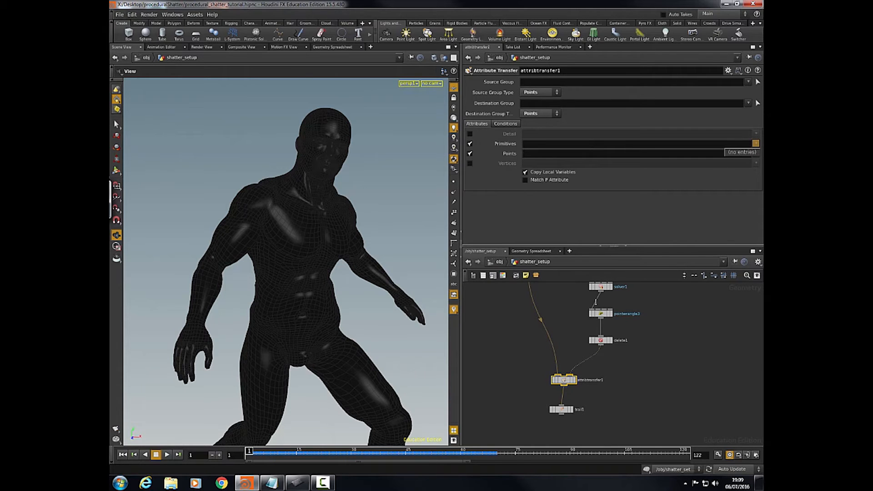
{"action": "left_click", "coordinate": [554, 300]}
{"action": "middle_click_drag", "start_coordinate": [614, 399], "coordinate": [601, 326]}
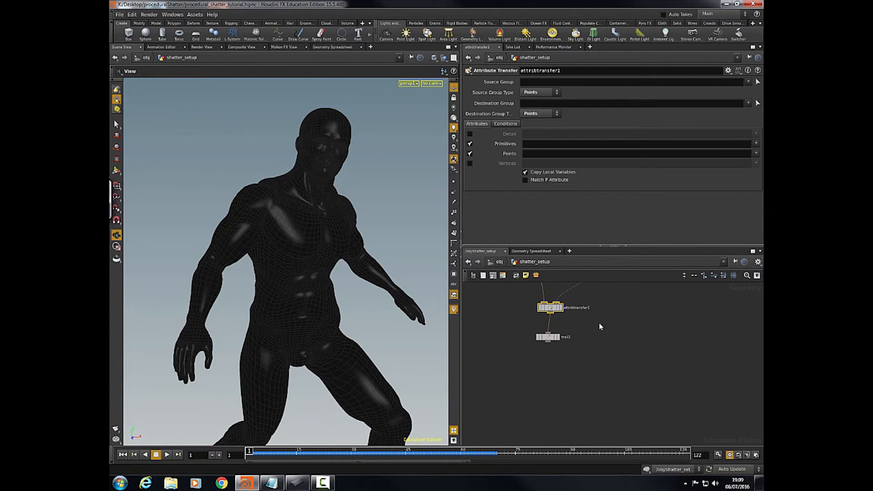
- Line trail1 up beneath attribtransfer1 and make it the displayed node again, checking its node information
{"action": "left_click_drag", "start_coordinate": [551, 341], "coordinate": [554, 341]}
{"action": "left_click", "coordinate": [562, 339]}
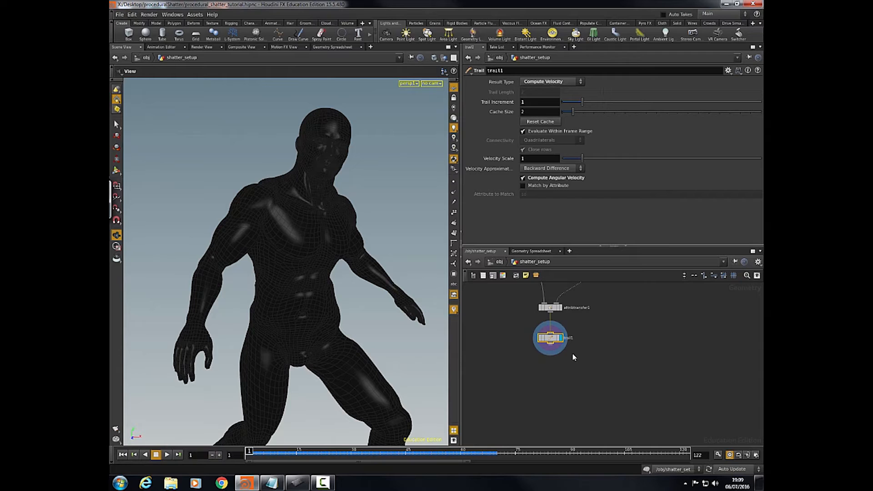
{"action": "scroll", "coordinate": [549, 363], "scroll_direction": "up", "scroll_amount": 3}
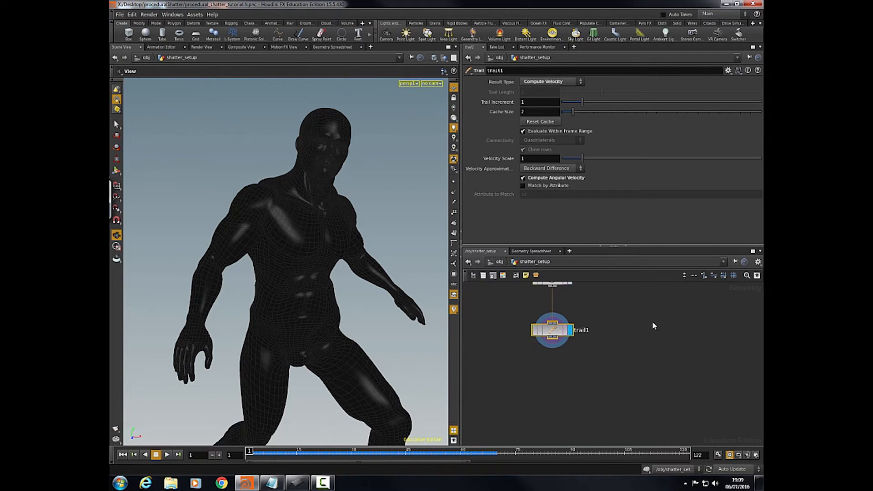
{"action": "middle_click", "coordinate": [553, 335]}
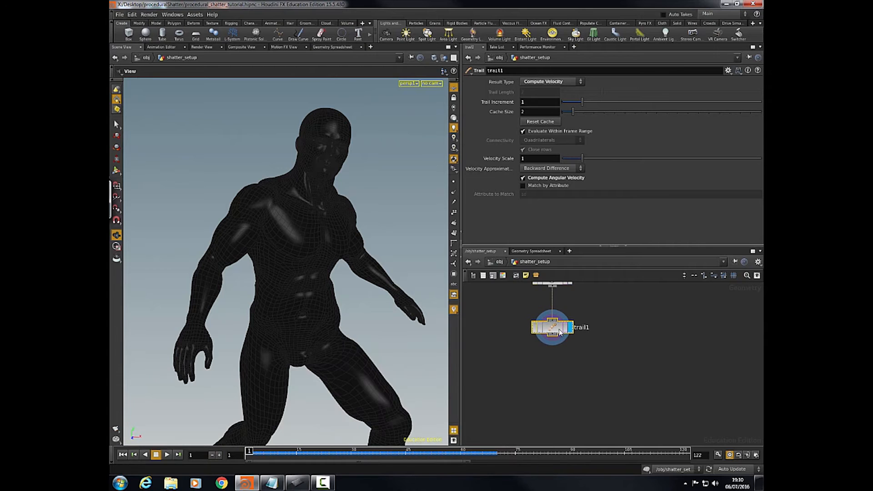
- Add an Attribute Wrangle node below trail1, wire trail1's output into its first input, and display it
{"action": "key", "text": "Tab"}
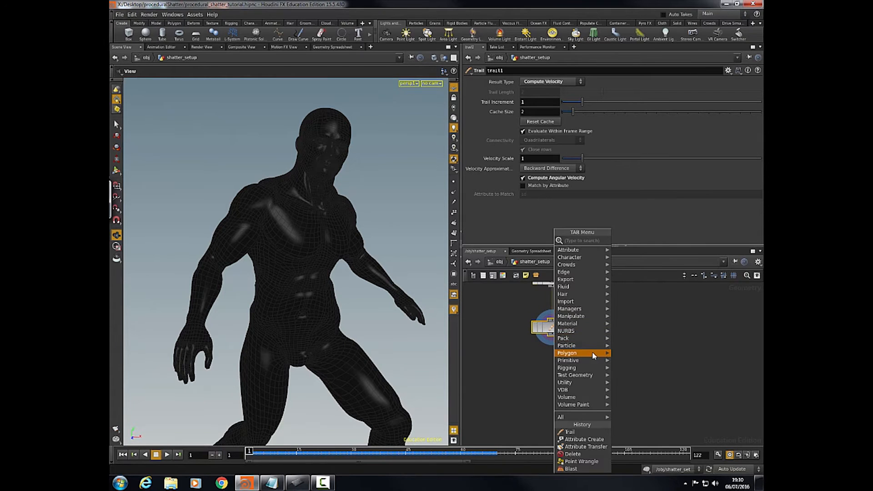
{"action": "mouse_move", "coordinate": [578, 301]}
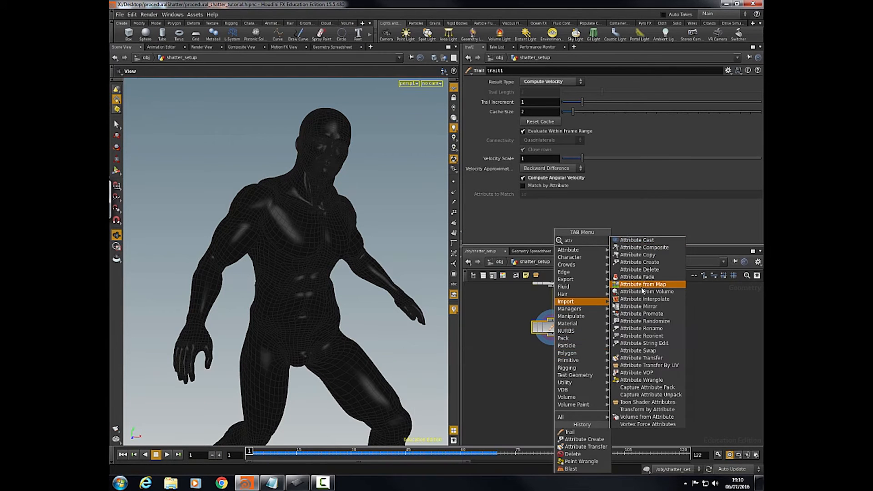
{"action": "left_click", "coordinate": [655, 380]}
{"action": "left_click", "coordinate": [558, 377]}
{"action": "left_click_drag", "start_coordinate": [553, 336], "coordinate": [563, 387]}
{"action": "left_click", "coordinate": [577, 386]}
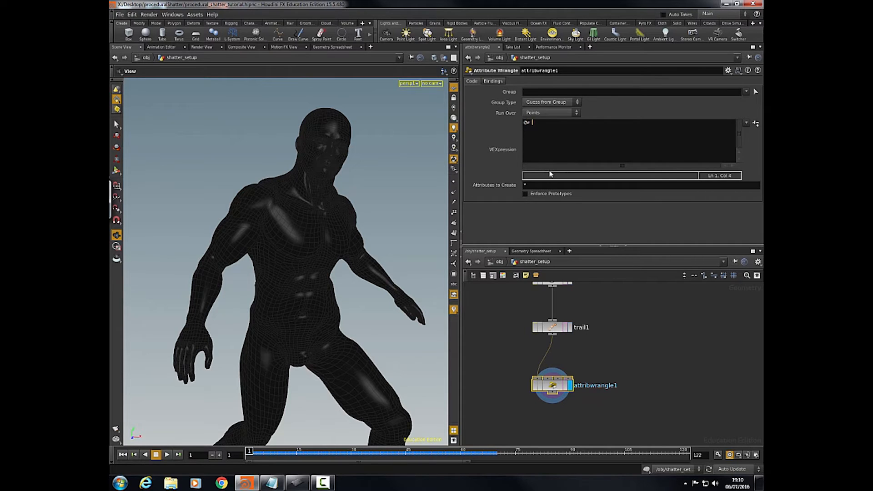
- Write the VEX expression @w = set(10,10,0); in the attribute wrangle
{"action": "type", "text": "t()"}
{"action": "type", "text": ";"}
{"action": "key", "text": "Return"}
{"action": "middle_click_drag", "start_coordinate": [654, 358], "coordinate": [664, 324]}
{"action": "middle_click_drag", "start_coordinate": [660, 383], "coordinate": [692, 337]}
{"action": "left_click", "coordinate": [713, 332]}
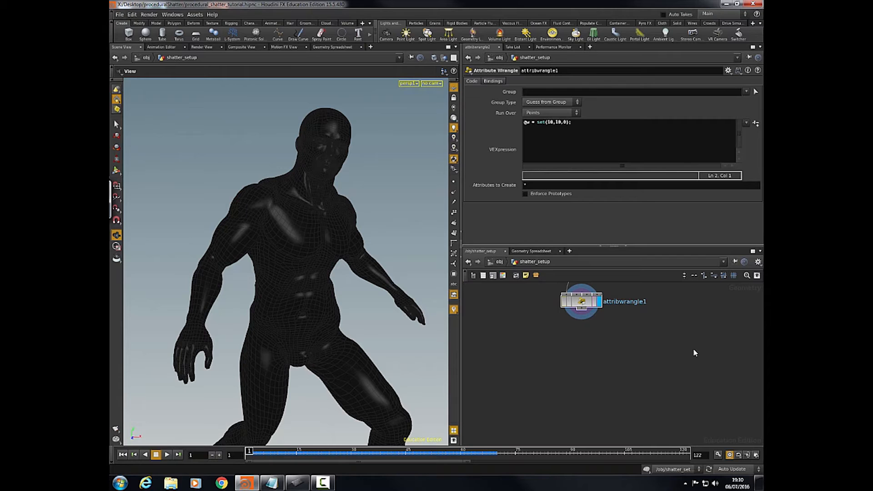
- Add a POP Network node below attribwrangle1, wire the wrangle into its first input, and display its result
{"action": "mouse_move", "coordinate": [578, 343]}
{"action": "middle_mouse_down"}
{"action": "mouse_move", "coordinate": [581, 332]}
{"action": "mouse_move", "coordinate": [579, 349]}
{"action": "middle_mouse_up"}
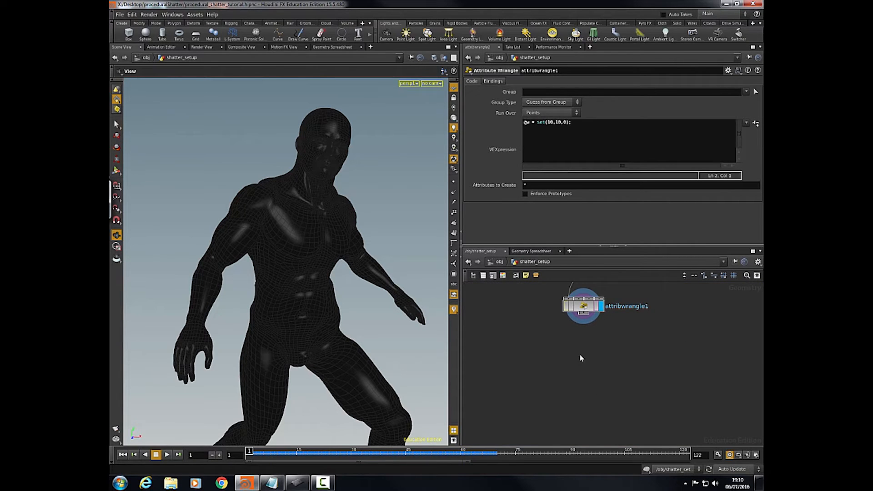
{"action": "key", "text": "Tab"}
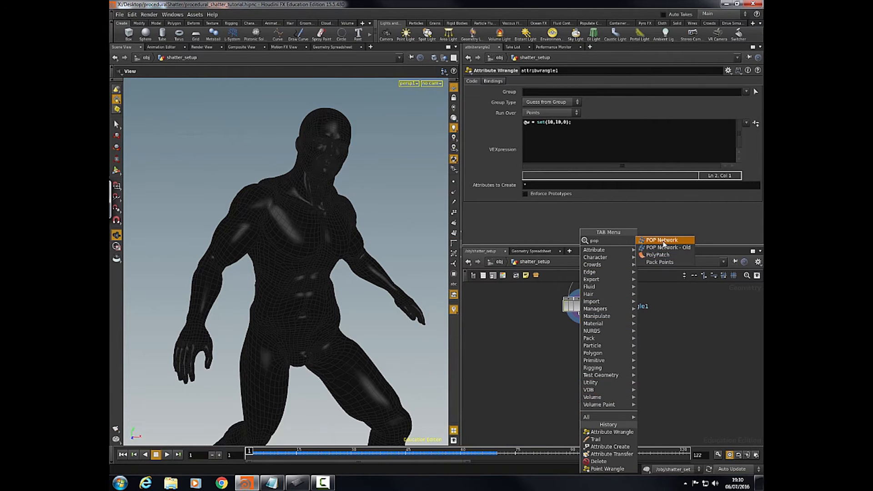
{"action": "left_click", "coordinate": [664, 248]}
{"action": "left_click", "coordinate": [574, 390]}
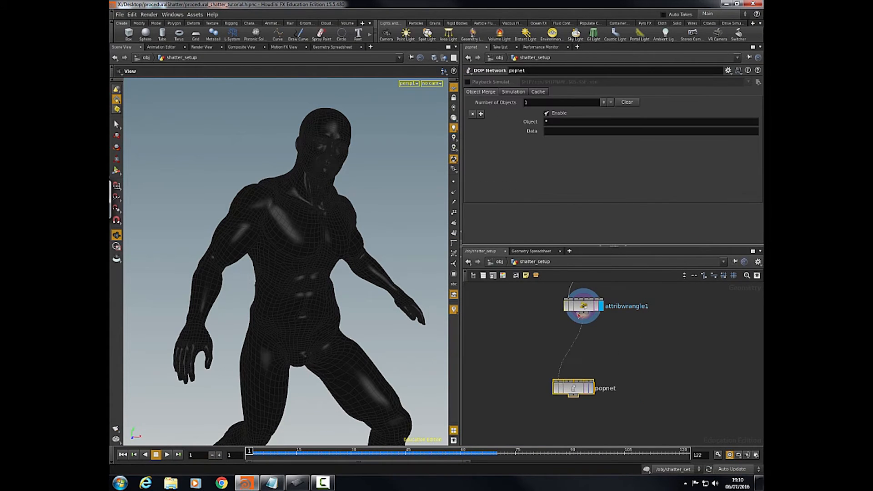
{"action": "middle_click_drag", "start_coordinate": [645, 358], "coordinate": [622, 360]}
{"action": "left_click_drag", "start_coordinate": [564, 388], "coordinate": [580, 375]}
{"action": "left_click", "coordinate": [580, 376]}
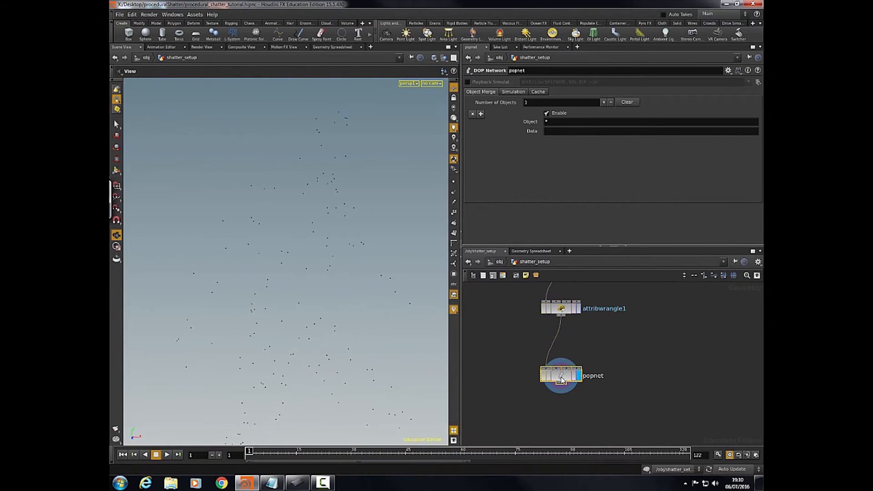
{"action": "left_click_drag", "start_coordinate": [175, 340], "coordinate": [268, 293]}
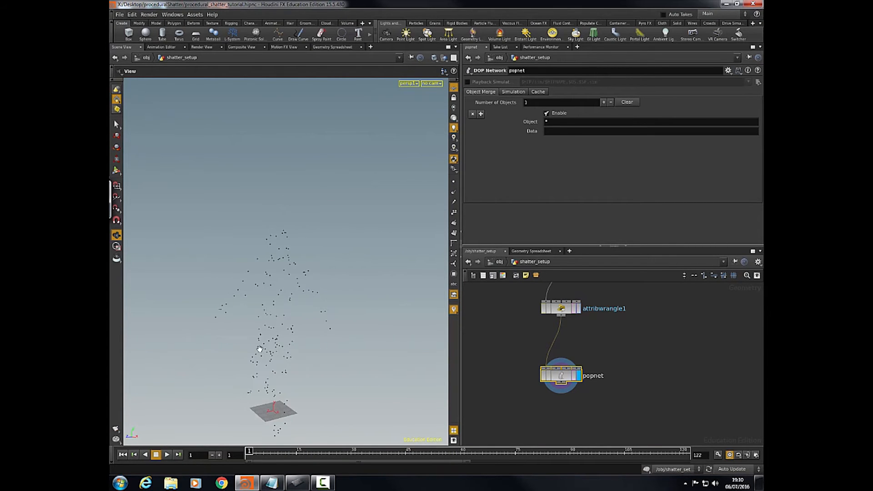
- Enter the popnet network and spread its popobject, popsolver and surrounding nodes apart
{"action": "double_click", "coordinate": [563, 383]}
{"action": "scroll", "coordinate": [521, 382], "scroll_direction": "down", "scroll_amount": 2}
{"action": "middle_click_drag", "start_coordinate": [522, 375], "coordinate": [513, 390]}
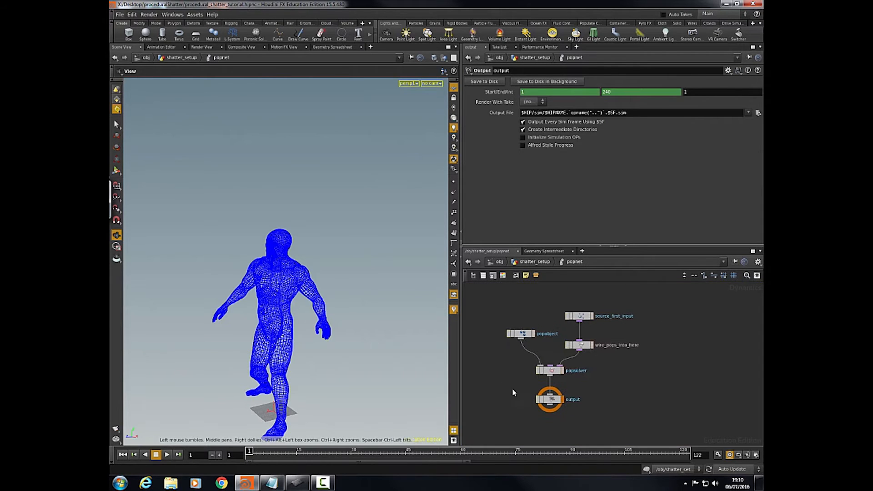
{"action": "scroll", "coordinate": [518, 380], "scroll_direction": "up", "scroll_amount": 2}
{"action": "left_click_drag", "start_coordinate": [600, 379], "coordinate": [645, 402]}
{"action": "middle_click_drag", "start_coordinate": [605, 409], "coordinate": [605, 374]}
{"action": "left_click_drag", "start_coordinate": [567, 371], "coordinate": [567, 416]}
{"action": "middle_click_drag", "start_coordinate": [597, 387], "coordinate": [582, 414]}
{"action": "left_click_drag", "start_coordinate": [554, 362], "coordinate": [556, 386]}
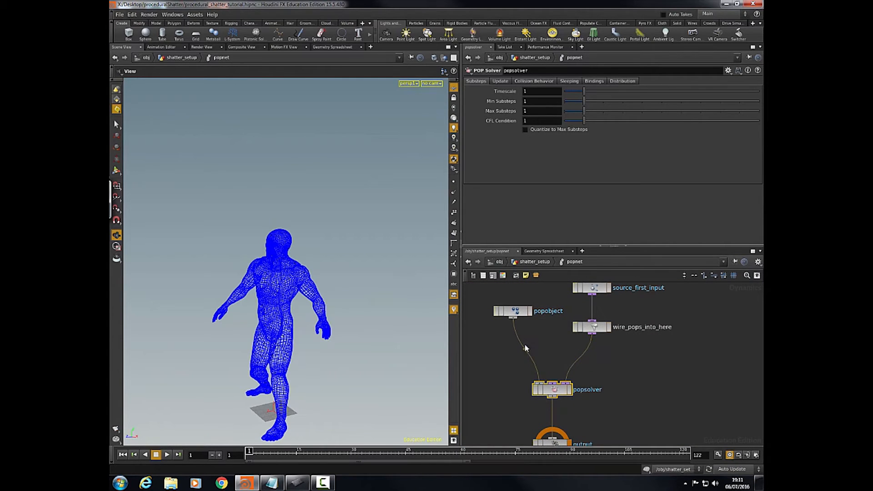
{"action": "left_click_drag", "start_coordinate": [292, 283], "coordinate": [260, 259]}
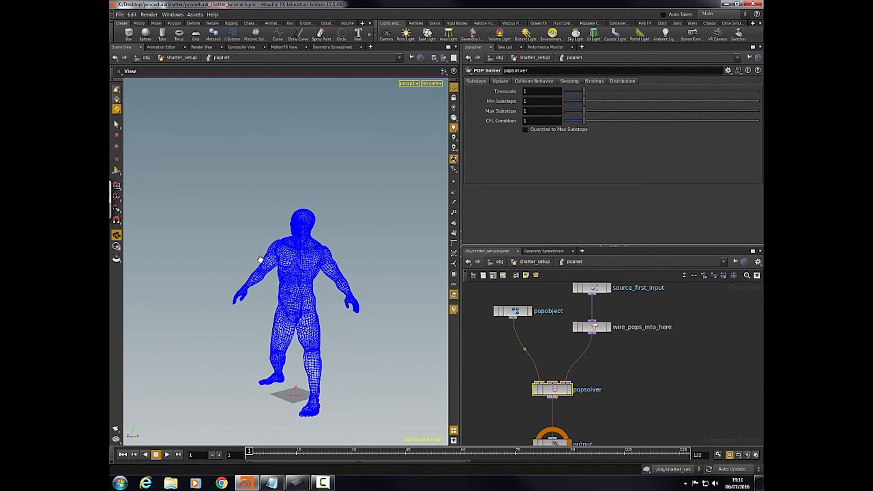
{"action": "left_click_drag", "start_coordinate": [509, 312], "coordinate": [490, 326]}
{"action": "middle_click_drag", "start_coordinate": [596, 333], "coordinate": [529, 343]}
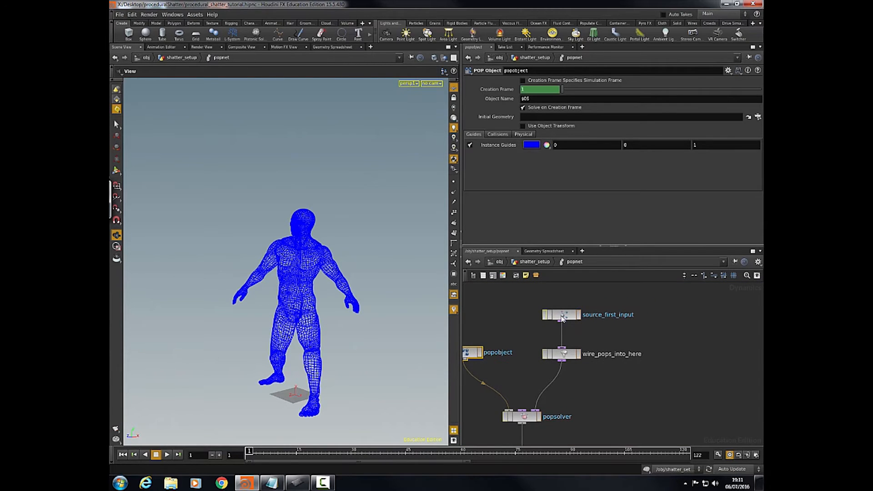
- On source_first_input, set the emission attribute to Cd and enable Scale Point Count by Area
{"action": "left_click", "coordinate": [563, 315]}
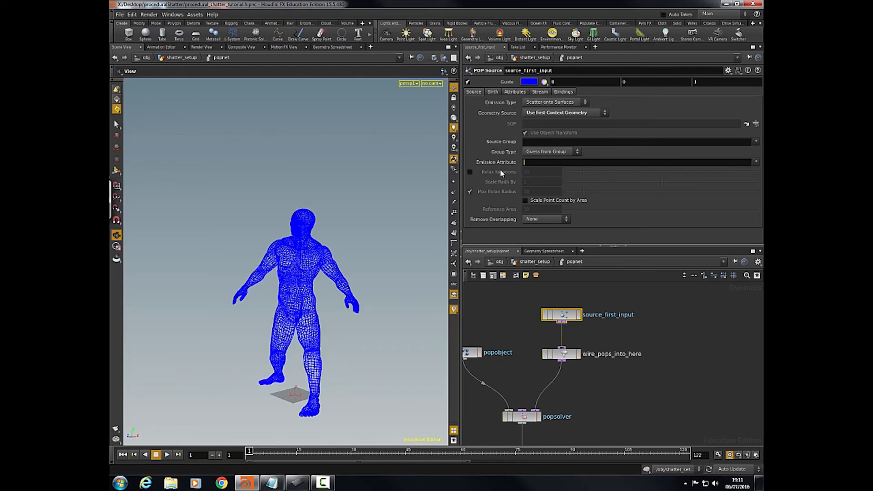
{"action": "scroll", "coordinate": [429, 295], "scroll_direction": "up", "scroll_amount": 5}
{"action": "left_click_drag", "start_coordinate": [341, 296], "coordinate": [363, 290]}
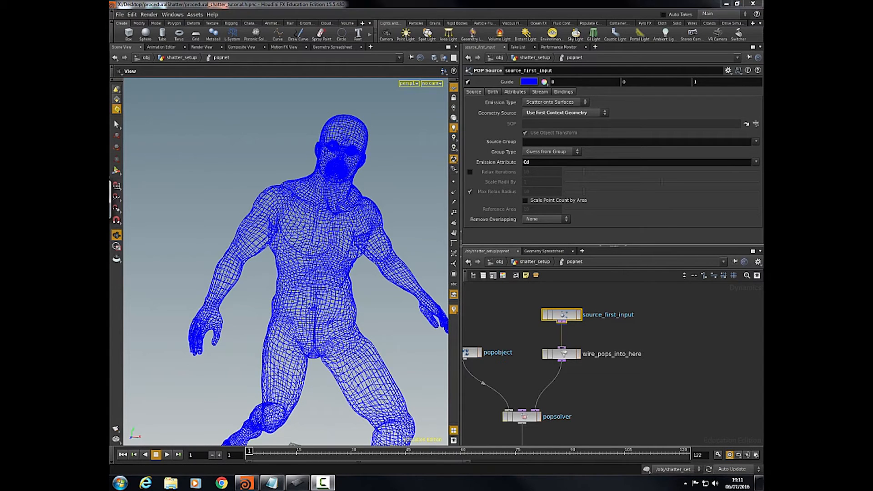
{"action": "left_click", "coordinate": [525, 201]}
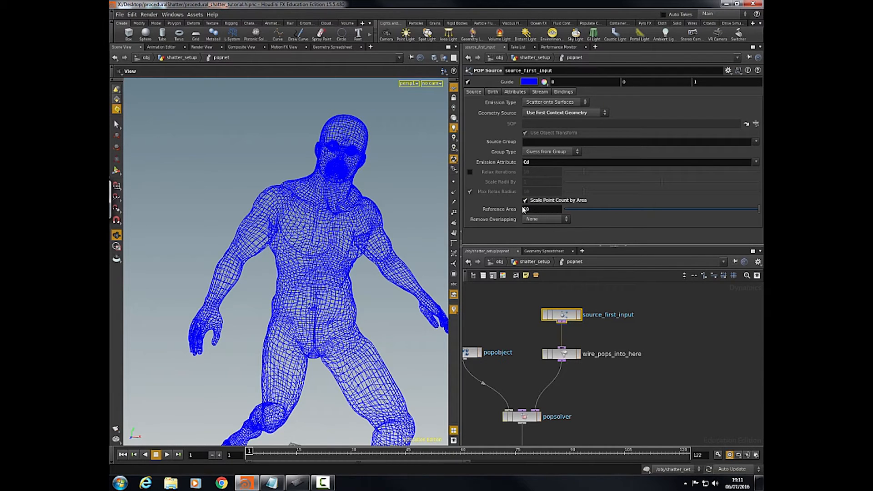
{"action": "middle_click_drag", "start_coordinate": [514, 354], "coordinate": [509, 315]}
{"action": "scroll", "coordinate": [509, 315], "scroll_direction": "down", "scroll_amount": 1}
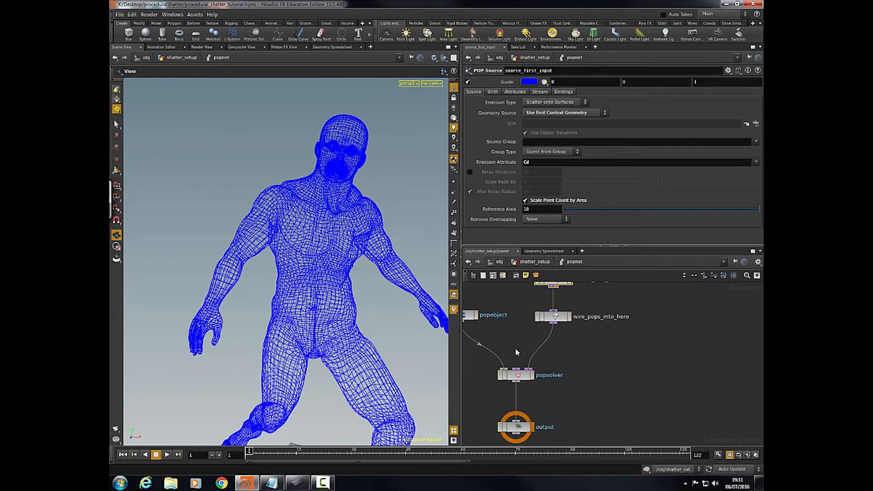
{"action": "middle_click_drag", "start_coordinate": [515, 348], "coordinate": [527, 336]}
- Review the source's attribute inheritance settings, play the particle simulation from the first frame, and stop it
{"action": "left_click", "coordinate": [514, 91]}
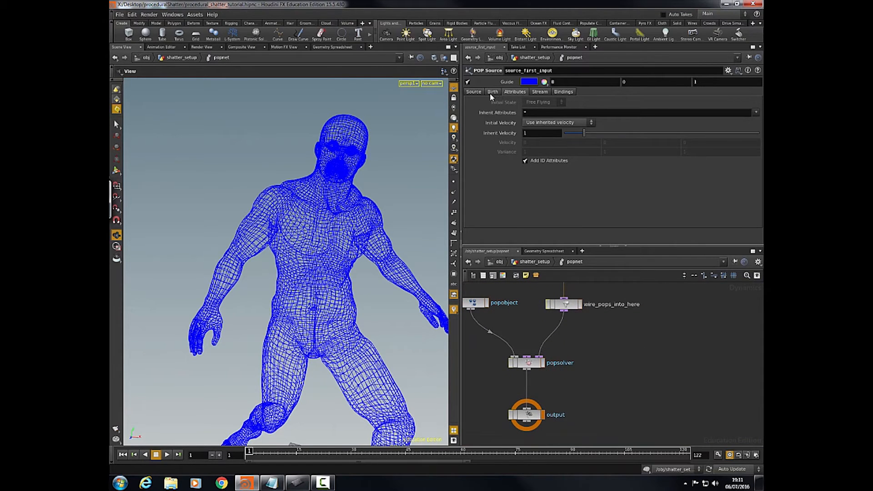
{"action": "scroll", "coordinate": [289, 306], "scroll_direction": "down", "scroll_amount": 2}
{"action": "left_click_drag", "start_coordinate": [288, 306], "coordinate": [314, 320]}
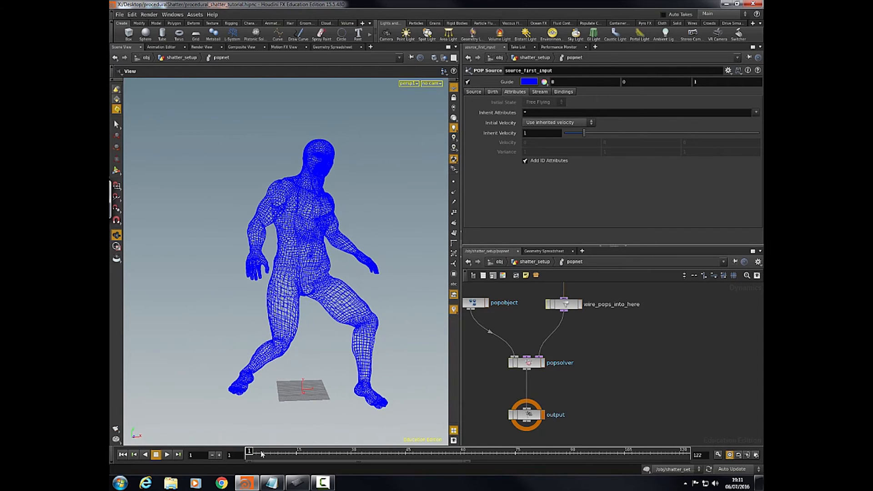
{"action": "left_click", "coordinate": [167, 455]}
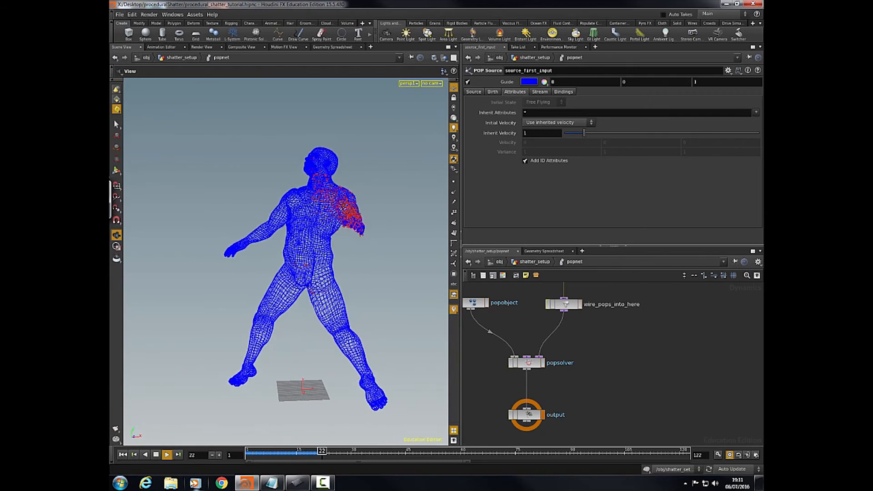
{"action": "left_click_drag", "start_coordinate": [228, 354], "coordinate": [258, 354]}
{"action": "scroll", "coordinate": [241, 387], "scroll_direction": "down", "scroll_amount": 3}
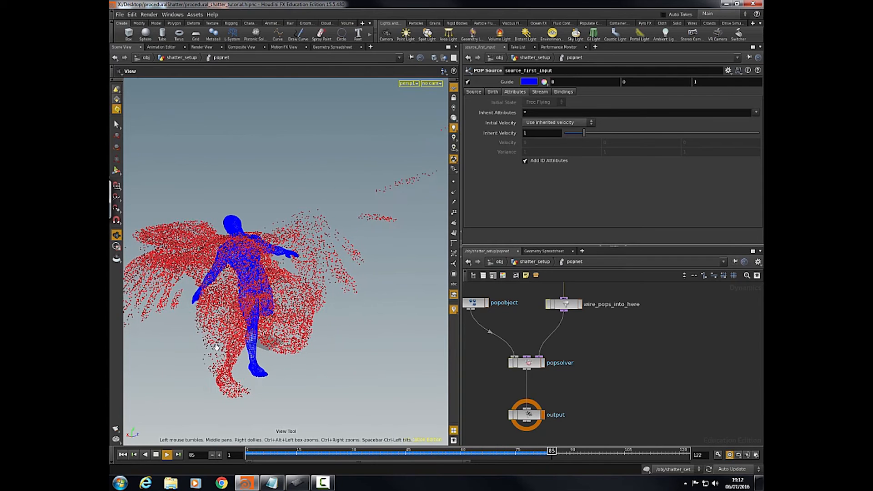
{"action": "left_click", "coordinate": [155, 455]}
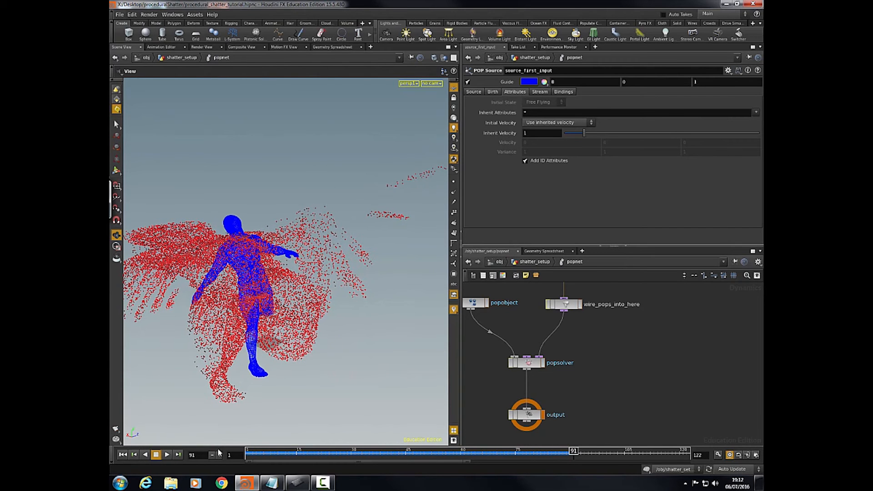
- Check the output node's geometry information and return the timeline to the first frame
{"action": "middle_click", "coordinate": [531, 415]}
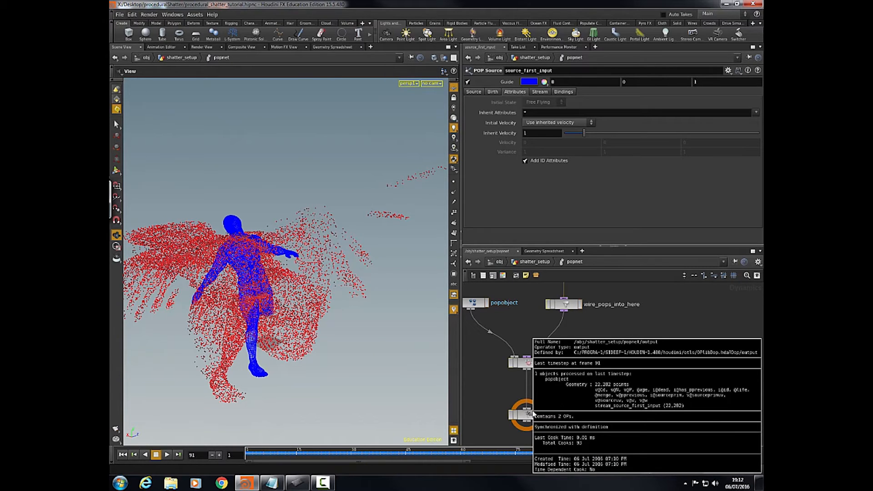
{"action": "middle_click_drag", "start_coordinate": [334, 344], "coordinate": [346, 342]}
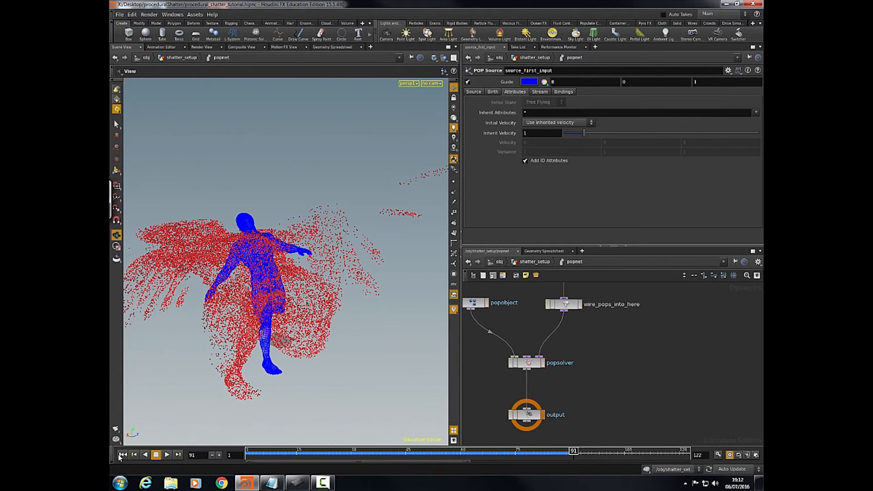
{"action": "left_click", "coordinate": [126, 456]}
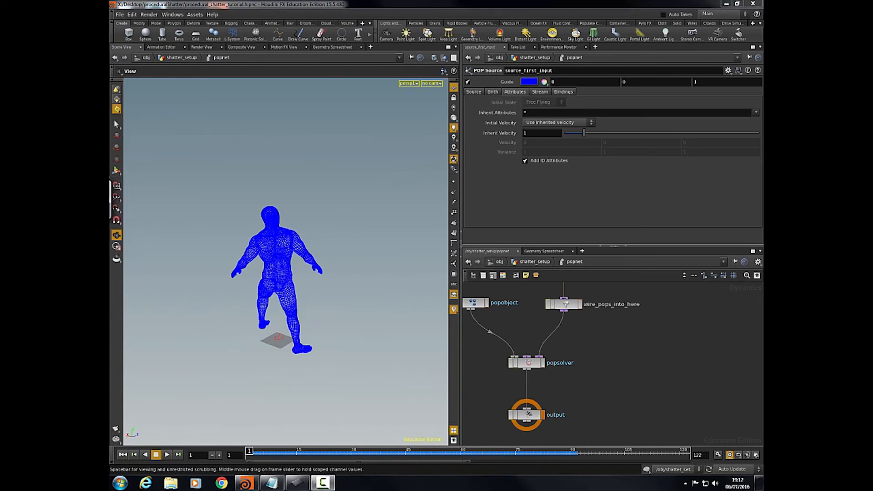
- Insert a Gravity Force node between popsolver and output
{"action": "middle_click_drag", "start_coordinate": [599, 324], "coordinate": [624, 304]}
{"action": "key", "text": "Tab"}
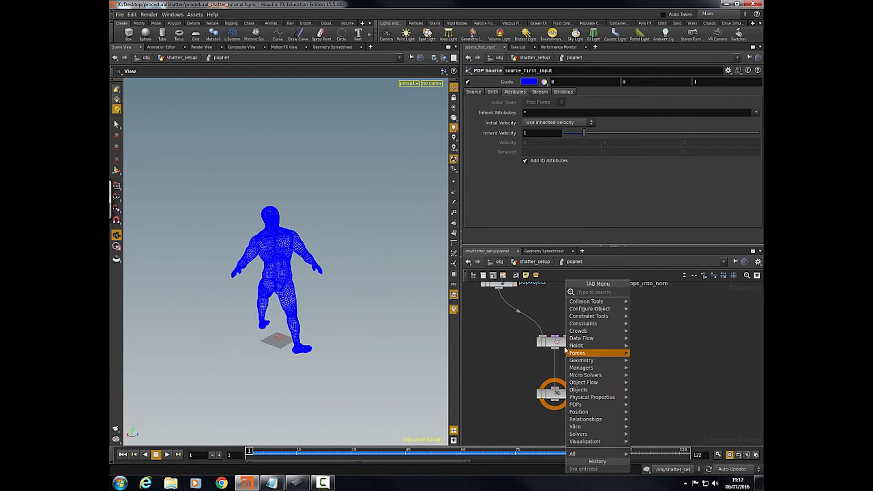
{"action": "type", "text": "gravity"}
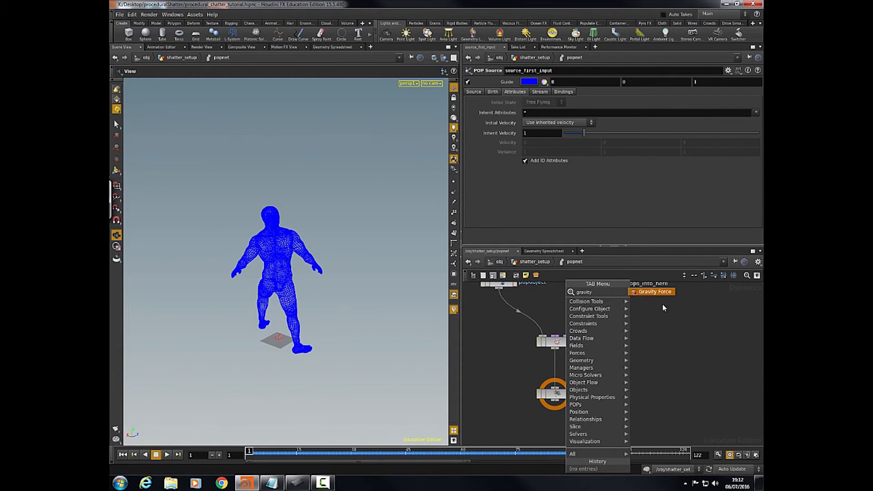
{"action": "key", "text": "Return"}
{"action": "left_click", "coordinate": [556, 367]}
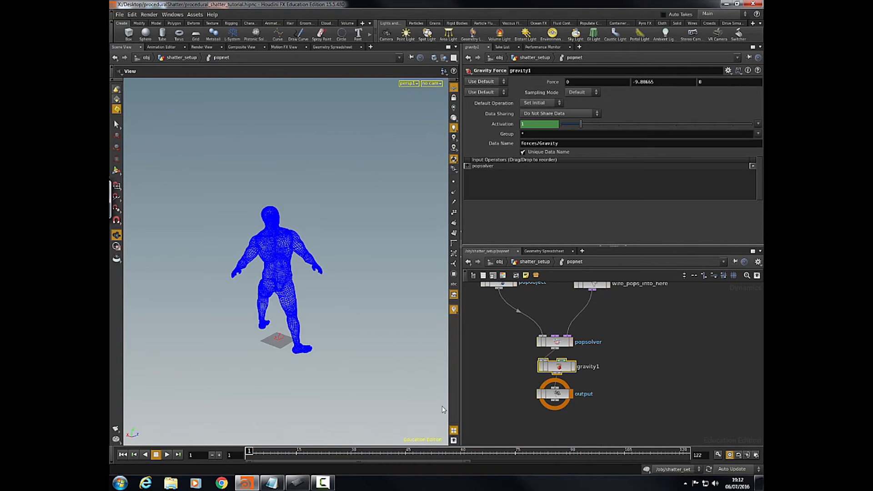
- Play the simulation with gravity applied to watch the particles fall, stop it, and rewind to the first frame
{"action": "right_click_drag", "start_coordinate": [236, 353], "coordinate": [287, 372]}
{"action": "left_click_drag", "start_coordinate": [287, 373], "coordinate": [255, 386]}
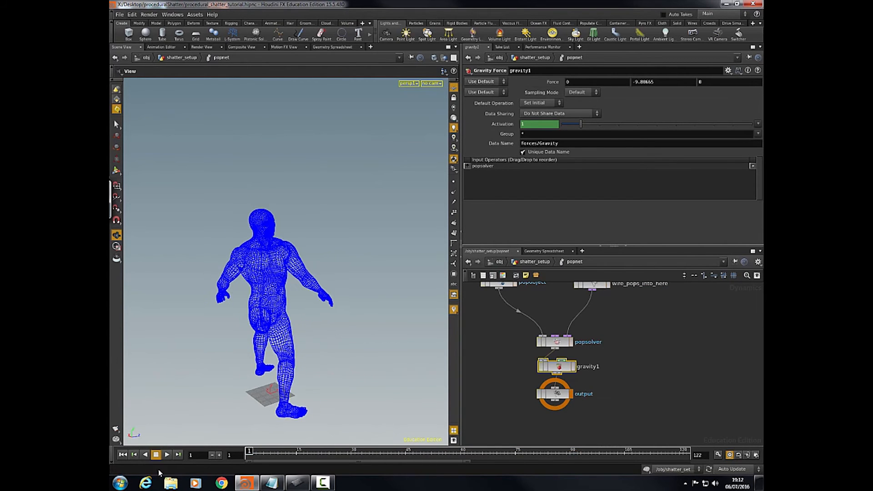
{"action": "left_click", "coordinate": [166, 455]}
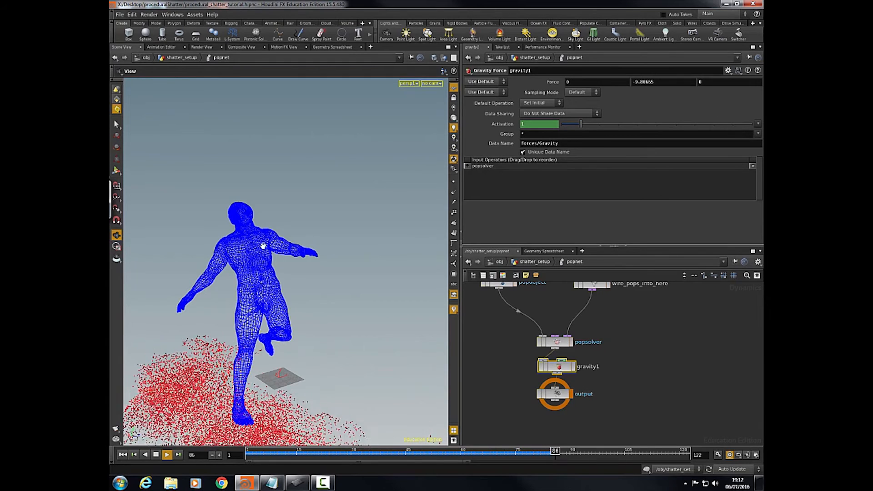
{"action": "left_click", "coordinate": [156, 454]}
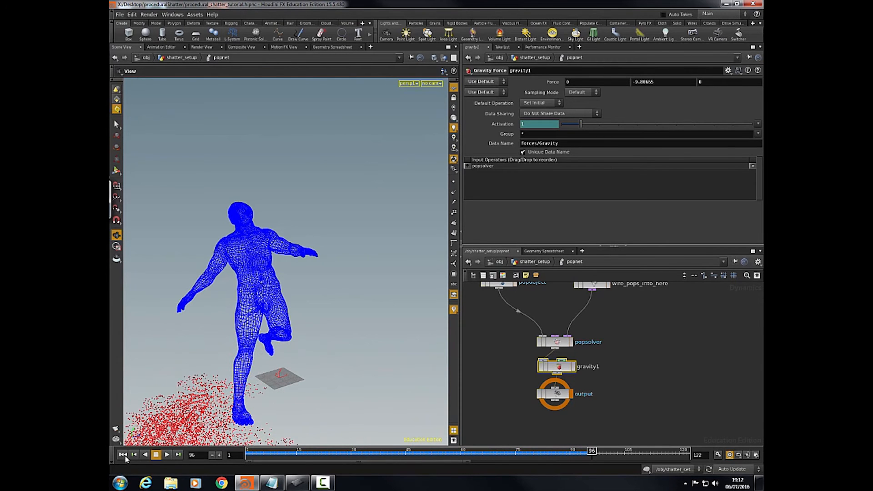
{"action": "left_click", "coordinate": [124, 455]}
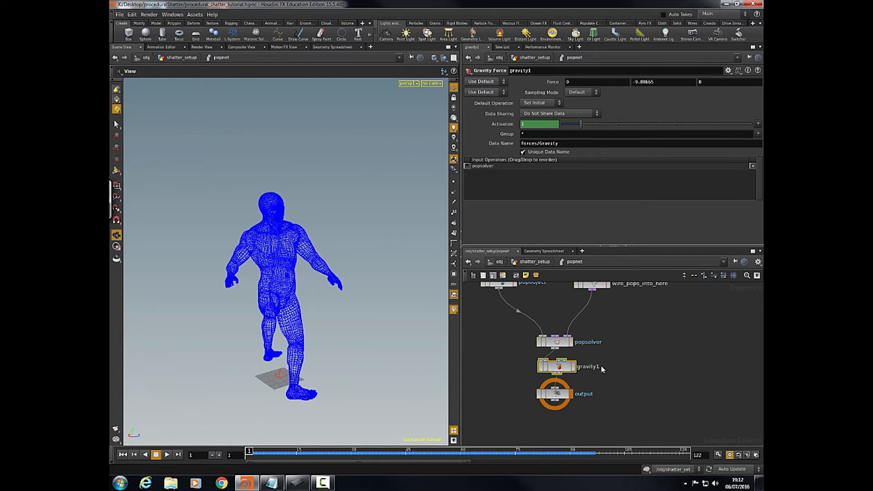
- Set the constant birth rate of the source_first_input POP Source to 1000, keeping the life expectancy at 100
{"action": "scroll", "coordinate": [627, 348], "scroll_direction": "up", "scroll_amount": 5}
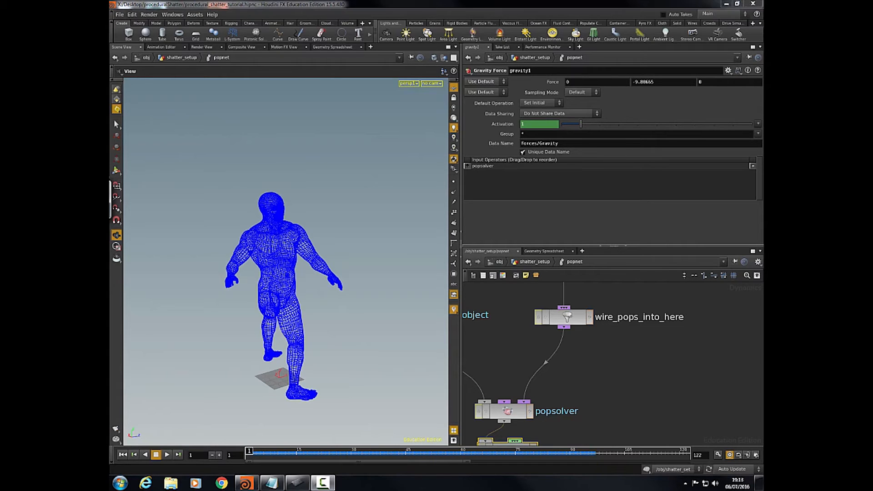
{"action": "scroll", "coordinate": [585, 400], "scroll_direction": "down", "scroll_amount": 3}
{"action": "middle_click_drag", "start_coordinate": [566, 370], "coordinate": [616, 389]}
{"action": "left_click", "coordinate": [599, 314]}
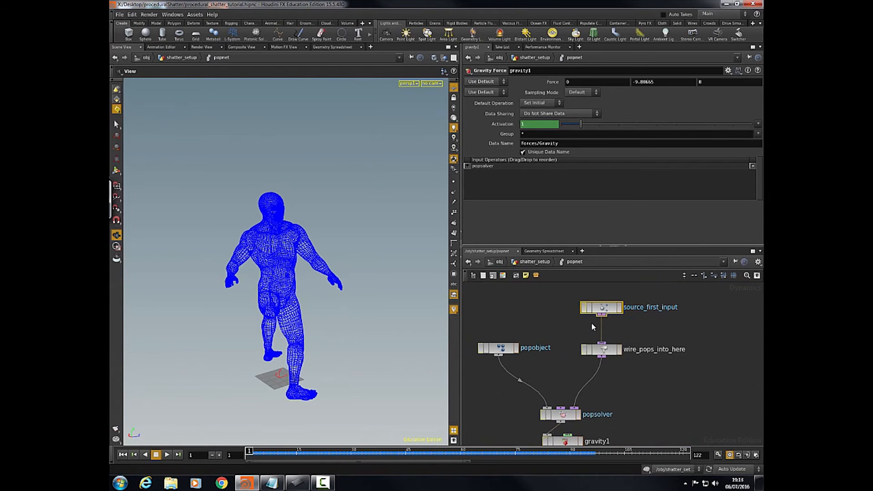
{"action": "left_click", "coordinate": [494, 93]}
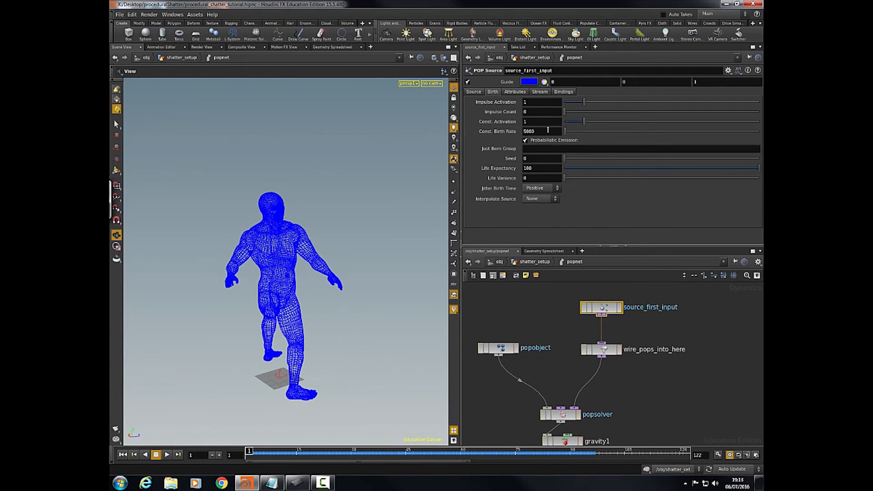
{"action": "left_click_drag", "start_coordinate": [492, 139], "coordinate": [465, 118]}
{"action": "type", "text": "100"}
{"action": "key", "text": "Return"}
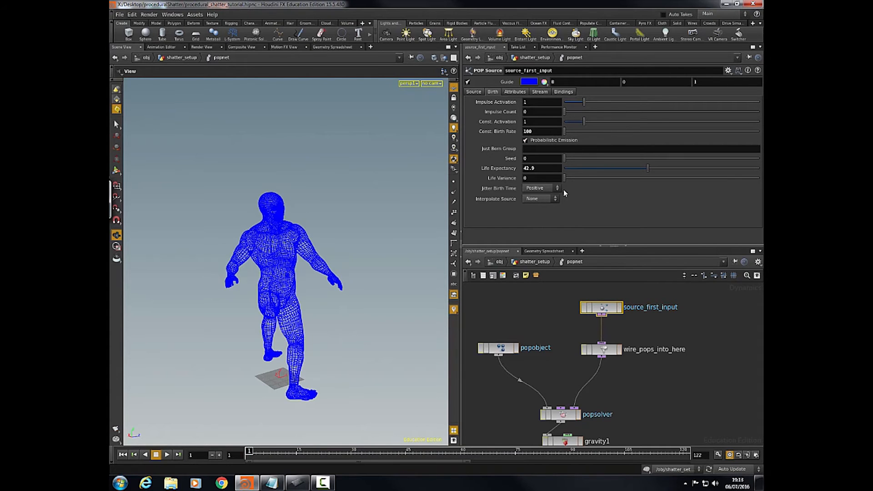
{"action": "key", "text": "ctrl+z"}
{"action": "type", "text": "0"}
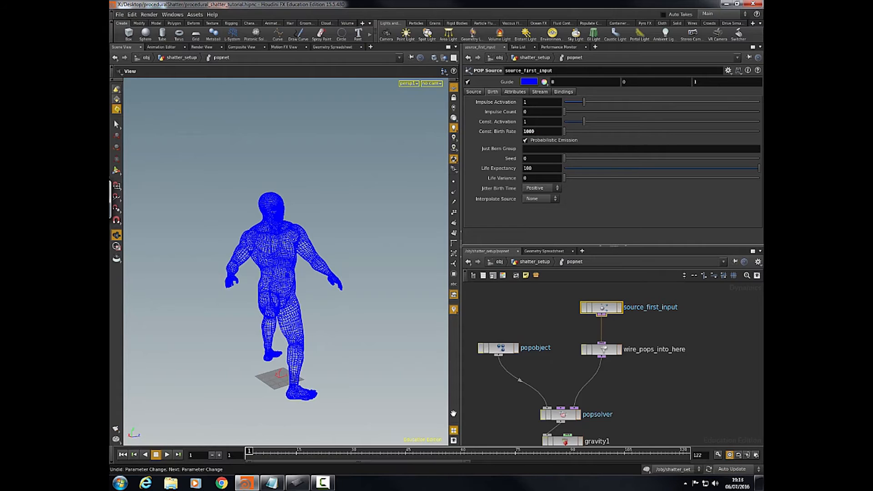
- Delete the wire_pops_into_here merge node so the source feeds directly into popsolver
{"action": "middle_click_drag", "start_coordinate": [612, 371], "coordinate": [593, 356]}
{"action": "left_click", "coordinate": [582, 335]}
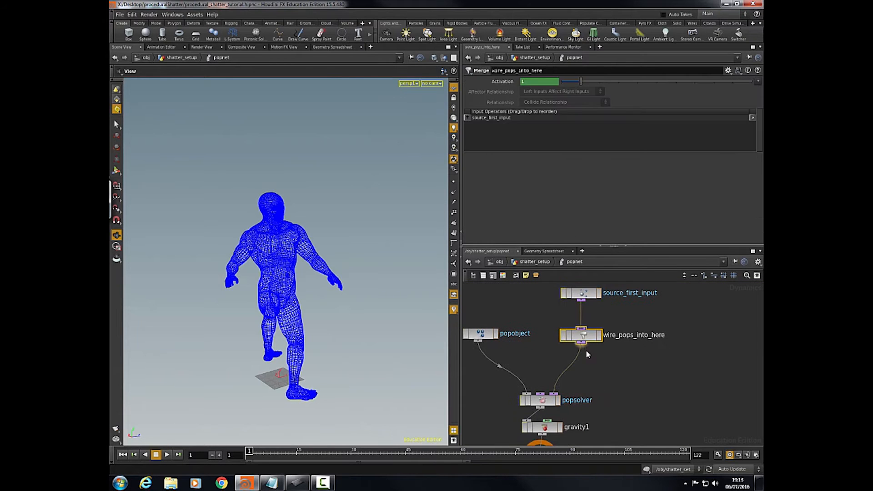
{"action": "key", "text": "Delete"}
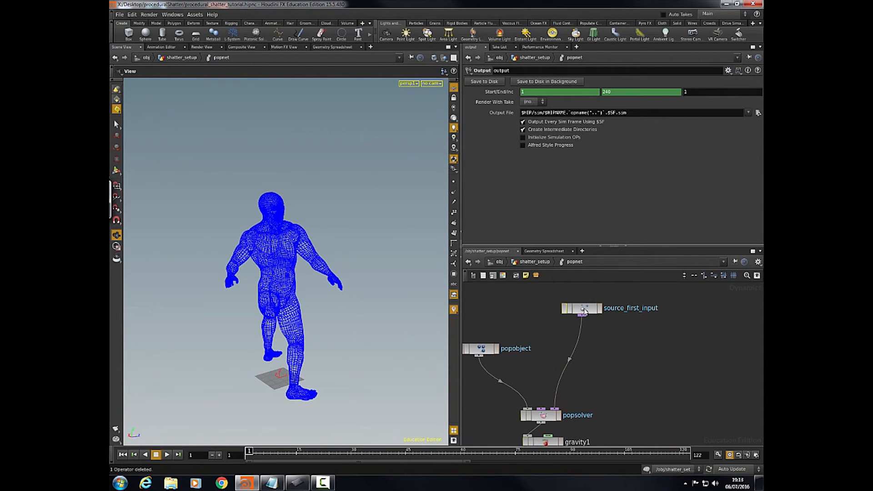
- Insert a POP Force node on the connection between source_first_input and popsolver, aligned beneath the source
{"action": "left_click", "coordinate": [585, 312]}
{"action": "key", "text": "Tab"}
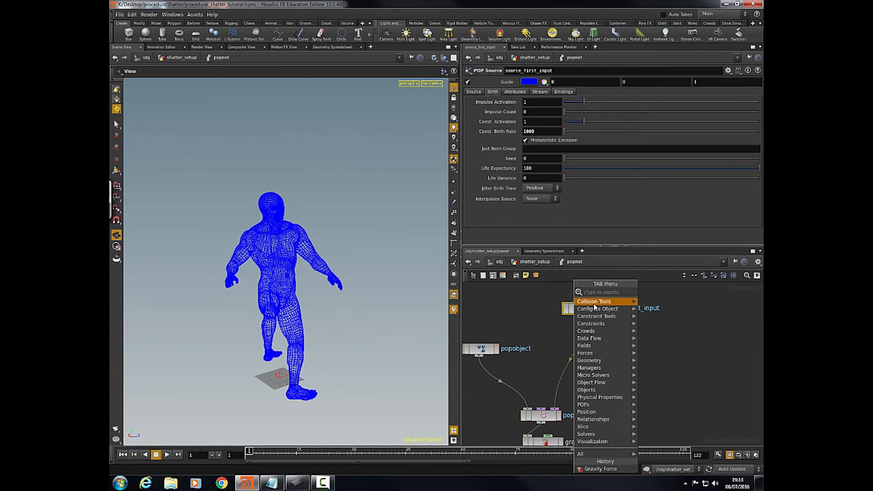
{"action": "mouse_move", "coordinate": [594, 306]}
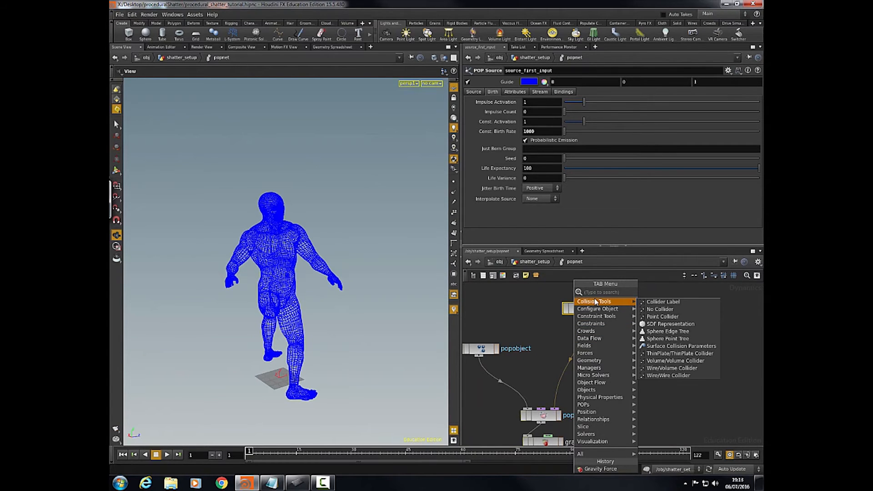
{"action": "left_click", "coordinate": [546, 321]}
{"action": "middle_click_drag", "start_coordinate": [566, 343], "coordinate": [550, 327]}
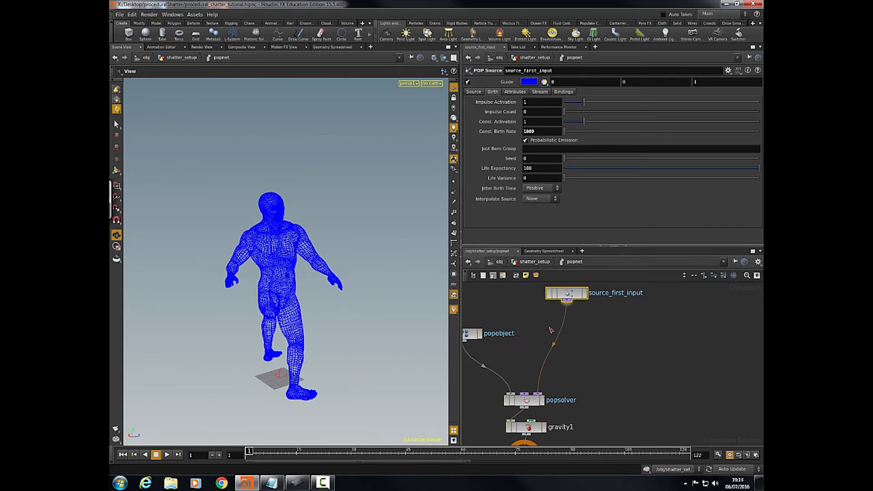
{"action": "key", "text": "Tab"}
{"action": "type", "text": "pop"}
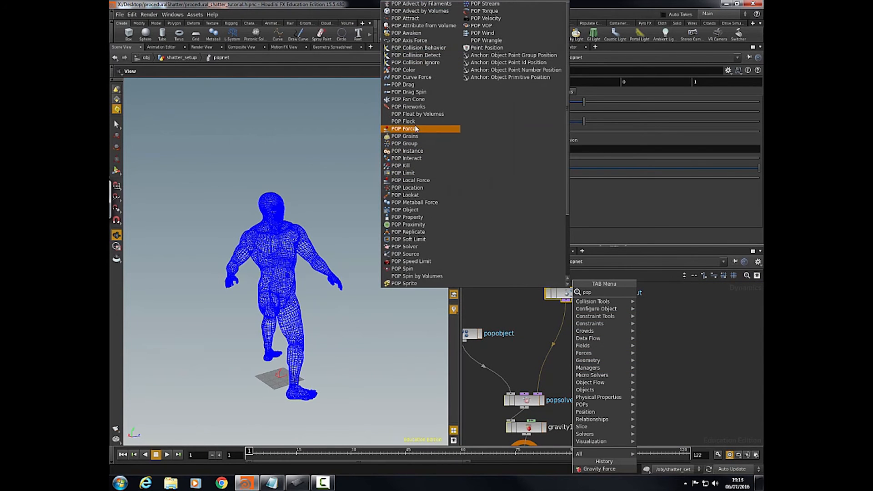
{"action": "left_click", "coordinate": [418, 132]}
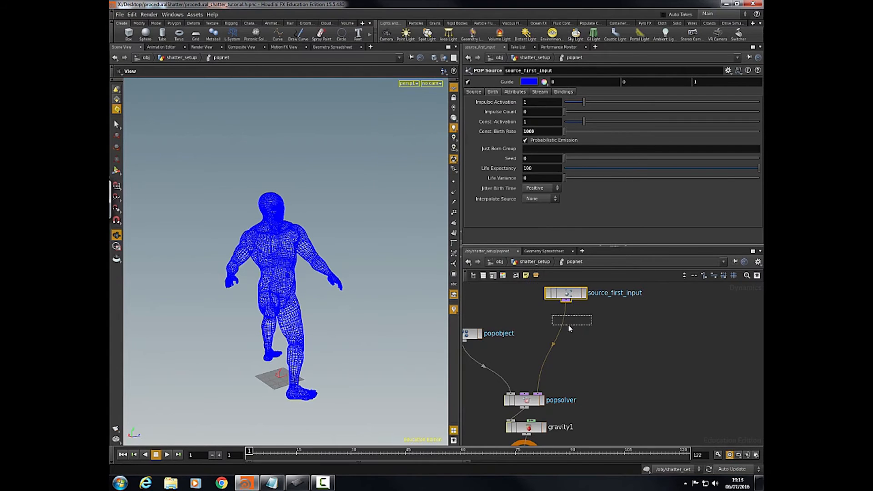
{"action": "left_click", "coordinate": [560, 348]}
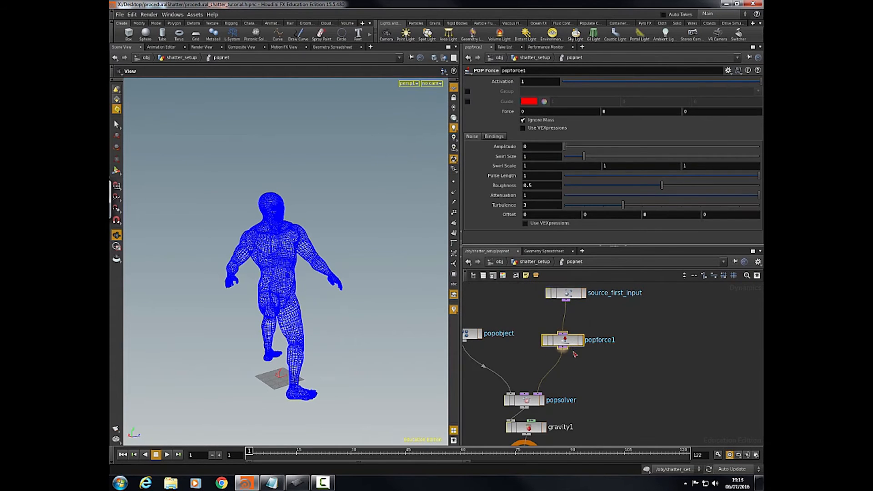
{"action": "left_click_drag", "start_coordinate": [565, 344], "coordinate": [569, 350]}
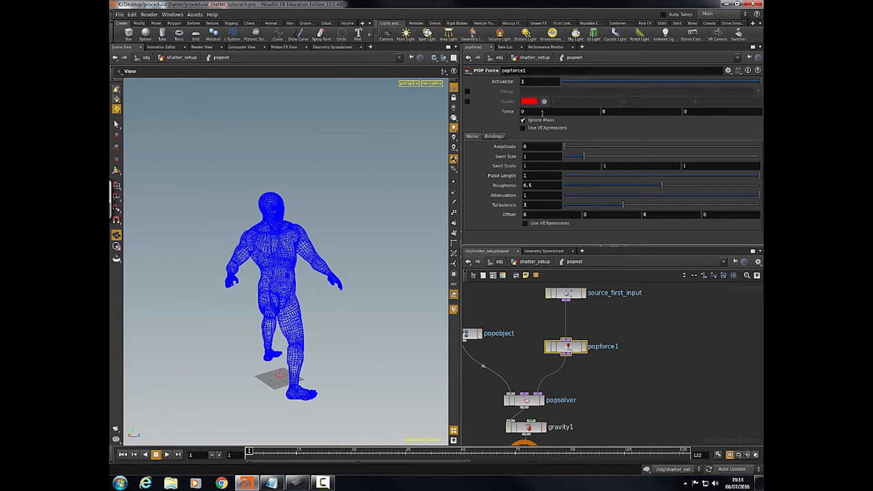
- Set the POP Force's force vector to -5, 0, -5, checking the character's facing direction
{"action": "left_click_drag", "start_coordinate": [372, 287], "coordinate": [284, 247]}
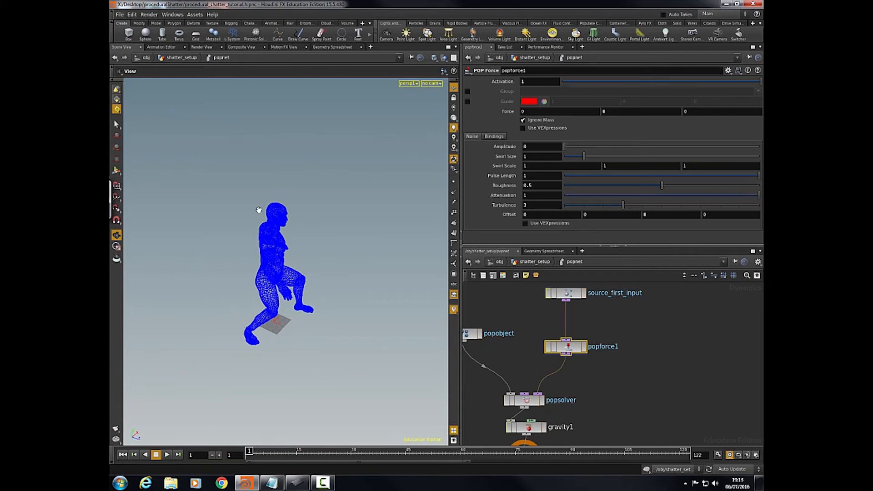
{"action": "left_click_drag", "start_coordinate": [266, 336], "coordinate": [350, 271]}
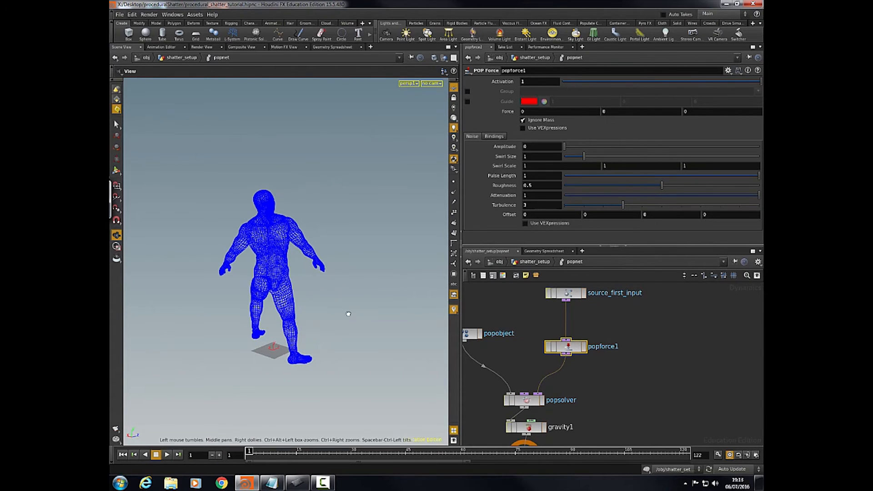
{"action": "left_click_drag", "start_coordinate": [348, 312], "coordinate": [473, 163]}
{"action": "type", "text": "-5"}
{"action": "key", "text": "Tab"}
{"action": "key", "text": "Tab"}
{"action": "key", "text": "Tab"}
{"action": "type", "text": "5"}
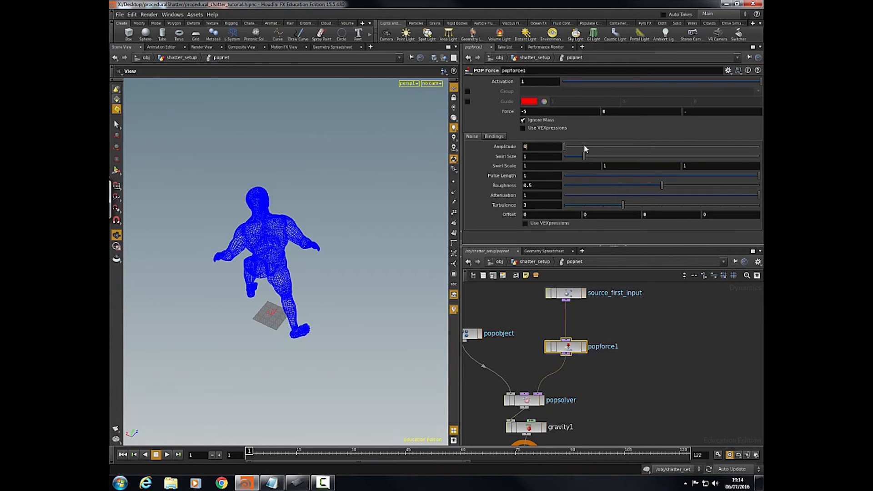
{"action": "key", "text": "Return"}
- Play the simulation to view the directional force on the particles, stop it, and return to the first frame
{"action": "left_click_drag", "start_coordinate": [280, 355], "coordinate": [296, 314]}
{"action": "middle_click_drag", "start_coordinate": [296, 314], "coordinate": [313, 306]}
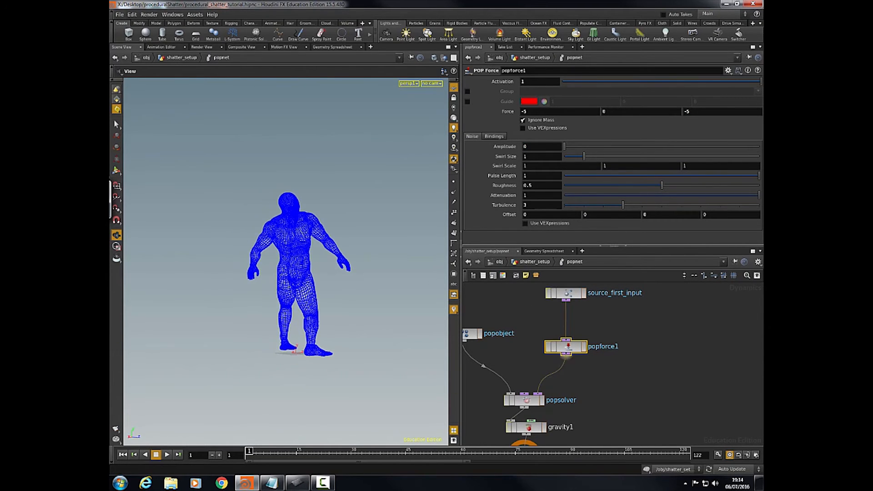
{"action": "left_click_drag", "start_coordinate": [380, 341], "coordinate": [392, 373]}
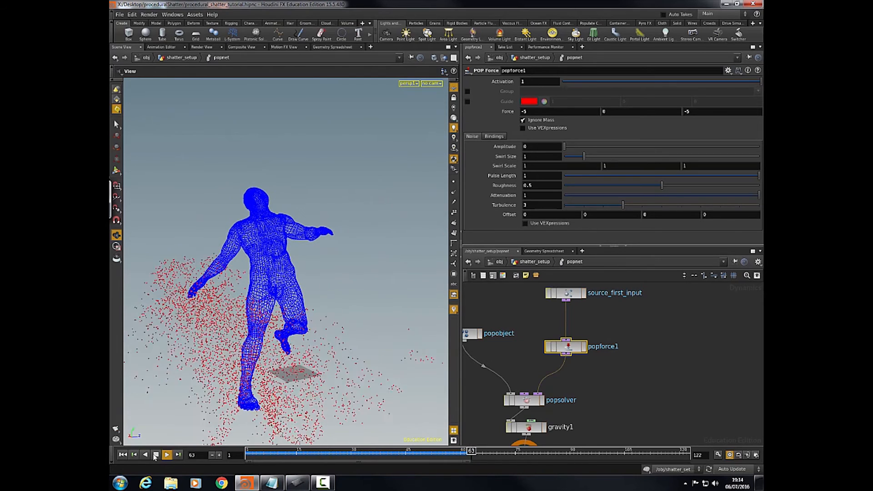
{"action": "left_click", "coordinate": [156, 455]}
{"action": "left_click", "coordinate": [124, 455]}
{"action": "left_click_drag", "start_coordinate": [314, 341], "coordinate": [398, 354]}
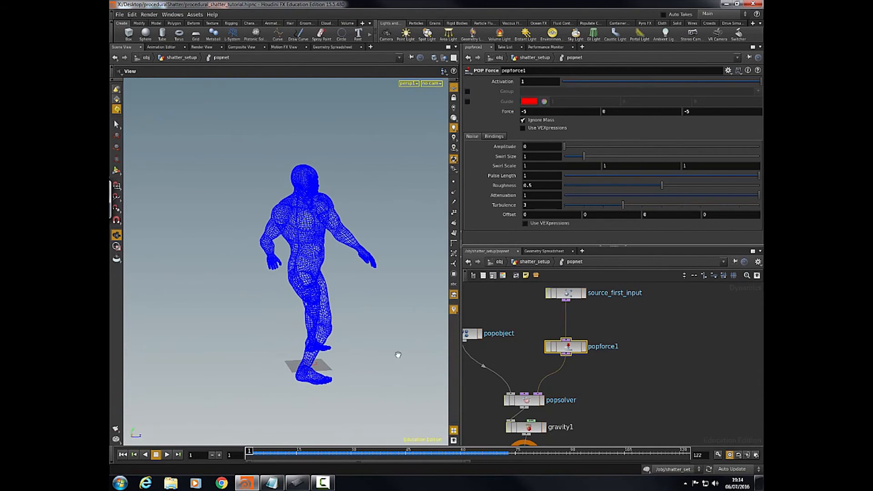
- Set the POP Force's noise amplitude to 10 and play the simulation to check the particle spread
{"action": "double_click", "coordinate": [525, 147]}
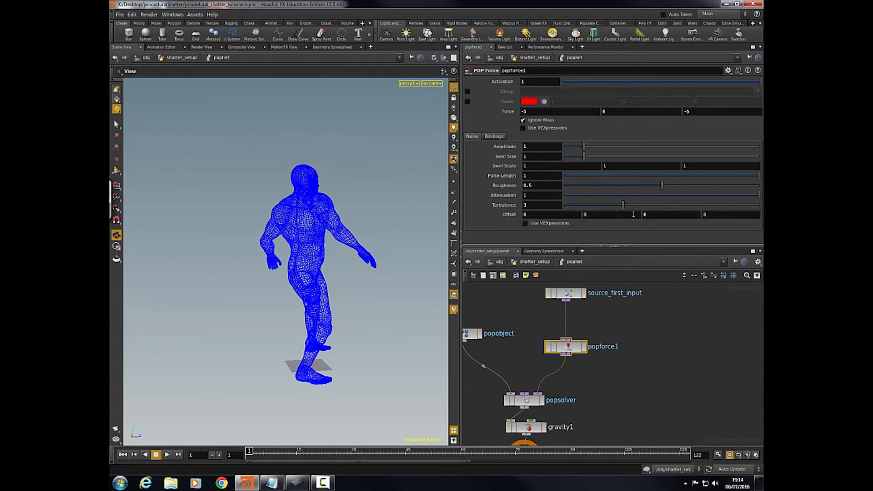
{"action": "left_click", "coordinate": [545, 147]}
{"action": "type", "text": "0"}
{"action": "key", "text": "Return"}
{"action": "left_click", "coordinate": [168, 456]}
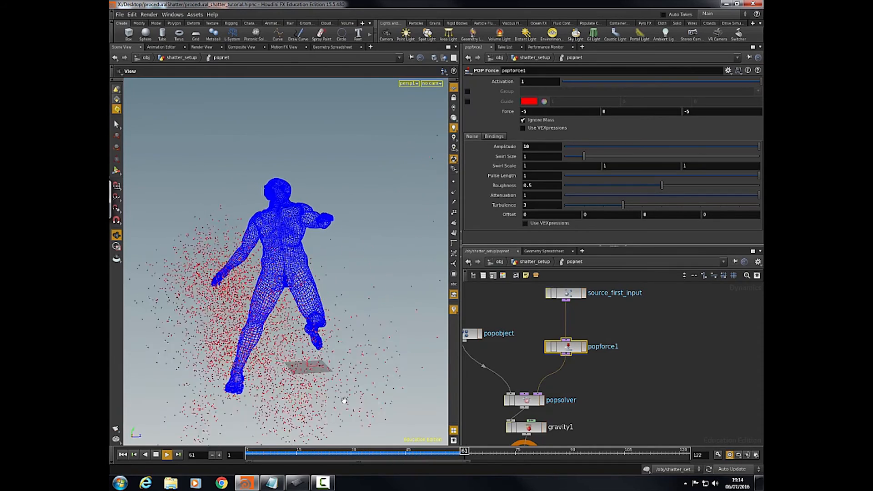
{"action": "left_click", "coordinate": [156, 455]}
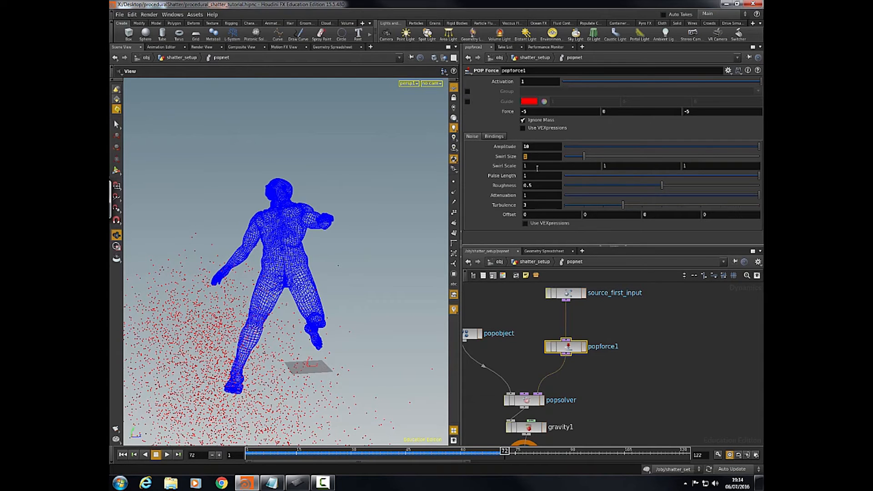
- Set the noise swirl size to 5 and replay the simulation from the first frame
{"action": "key", "text": "Return"}
{"action": "left_click", "coordinate": [127, 456]}
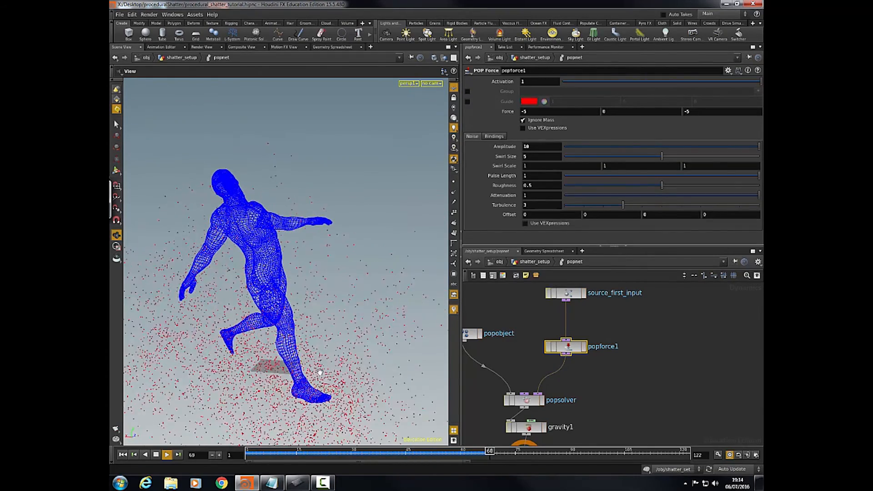
{"action": "left_click_drag", "start_coordinate": [320, 373], "coordinate": [273, 296]}
{"action": "key", "text": "h"}
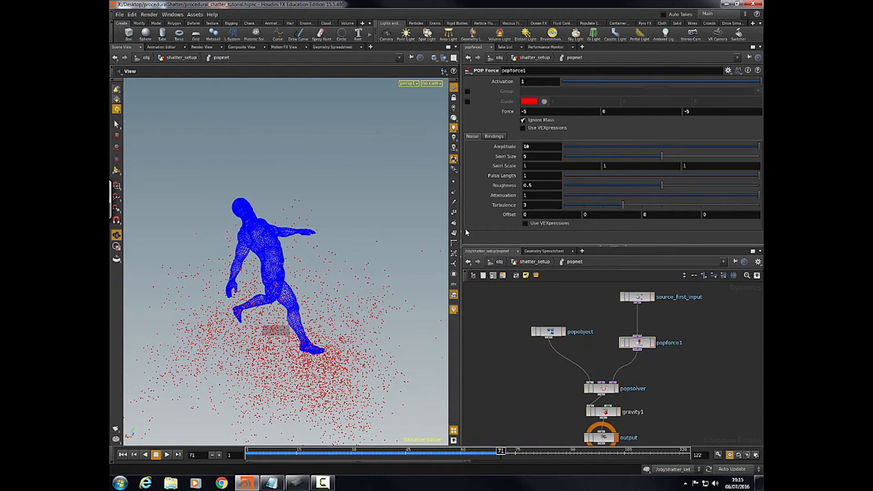
- Add a rigid-body Ground Plane to the simulation and go back into the popnet inside shatter_setup
{"action": "left_click", "coordinate": [458, 24]}
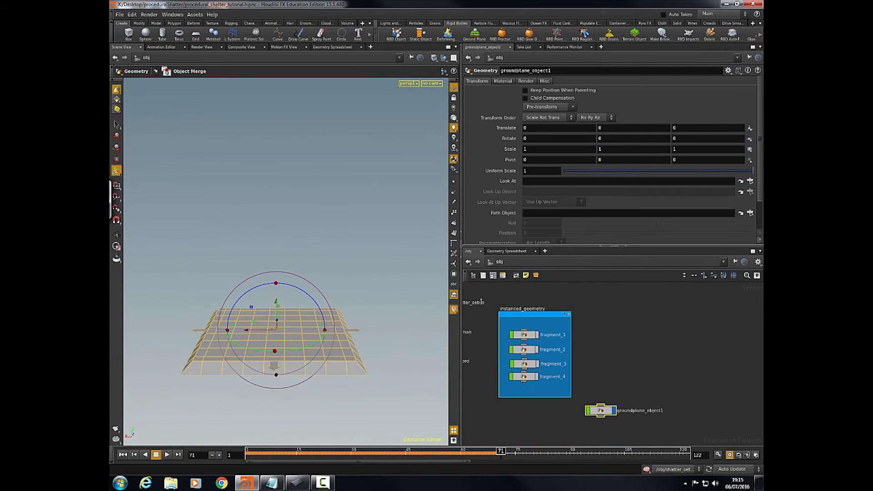
{"action": "middle_click_drag", "start_coordinate": [663, 375], "coordinate": [722, 320]}
{"action": "middle_click_drag", "start_coordinate": [556, 392], "coordinate": [606, 423]}
{"action": "middle_click_drag", "start_coordinate": [528, 335], "coordinate": [551, 361]}
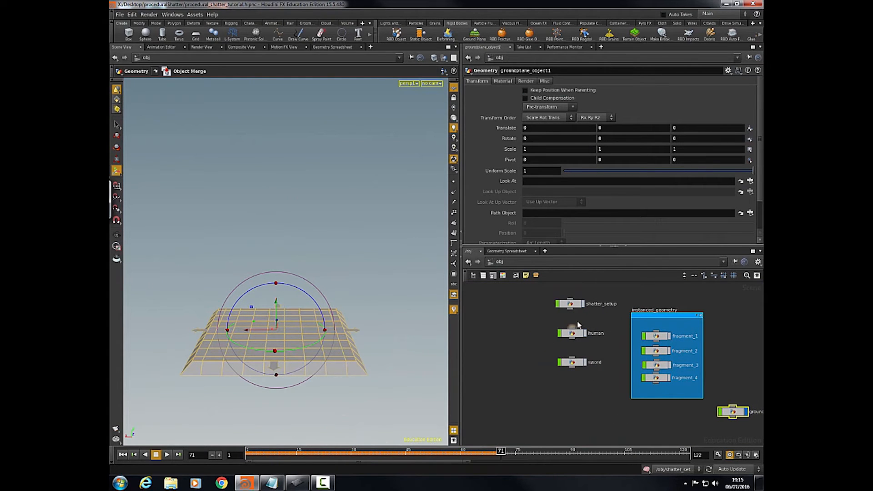
{"action": "double_click", "coordinate": [576, 305]}
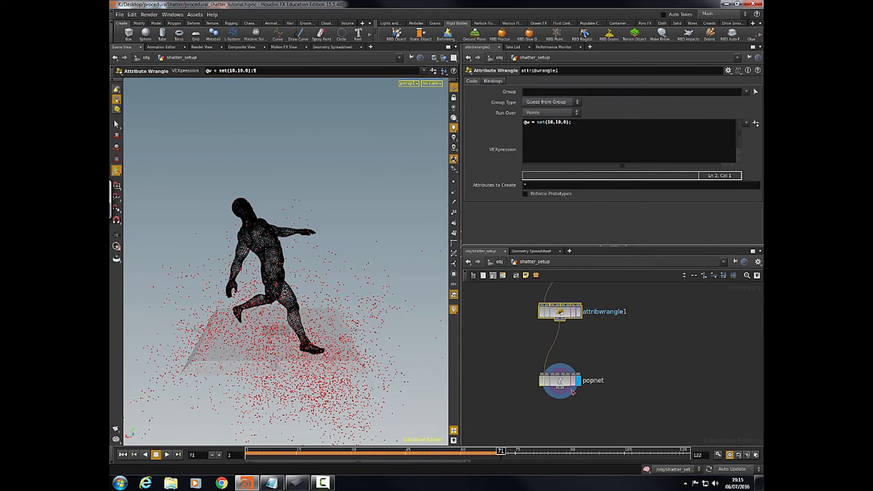
{"action": "left_click", "coordinate": [568, 386]}
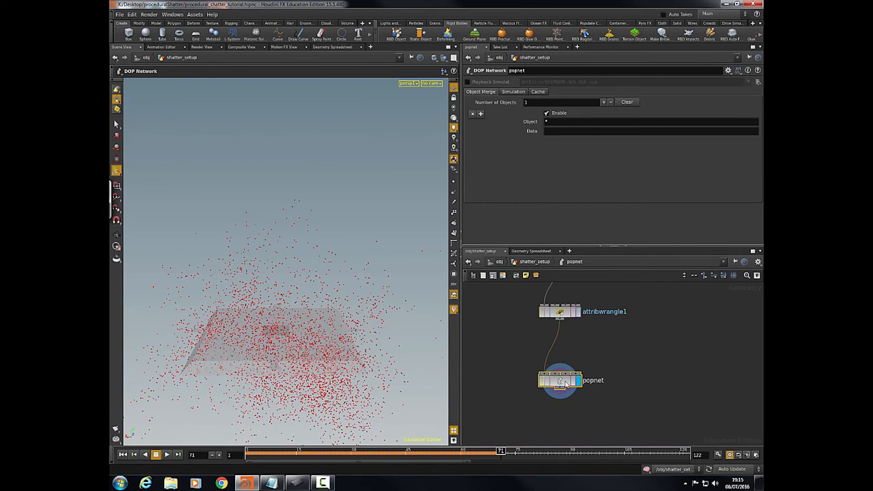
{"action": "double_click", "coordinate": [566, 384]}
- Return to the first frame and automatically lay out the popnet's nodes with all of them framed
{"action": "left_click", "coordinate": [123, 454]}
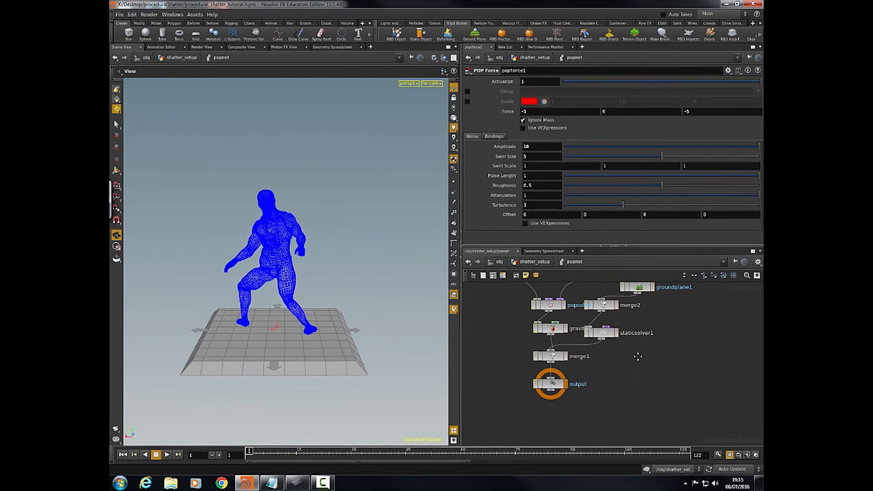
{"action": "key", "text": "l"}
{"action": "key", "text": "h"}
- Play the simulation to watch the particles against the ground plane, stop it, and return to the first frame
{"action": "left_click_drag", "start_coordinate": [391, 318], "coordinate": [208, 455]}
{"action": "left_click", "coordinate": [167, 455]}
{"action": "left_click_drag", "start_coordinate": [250, 362], "coordinate": [257, 390]}
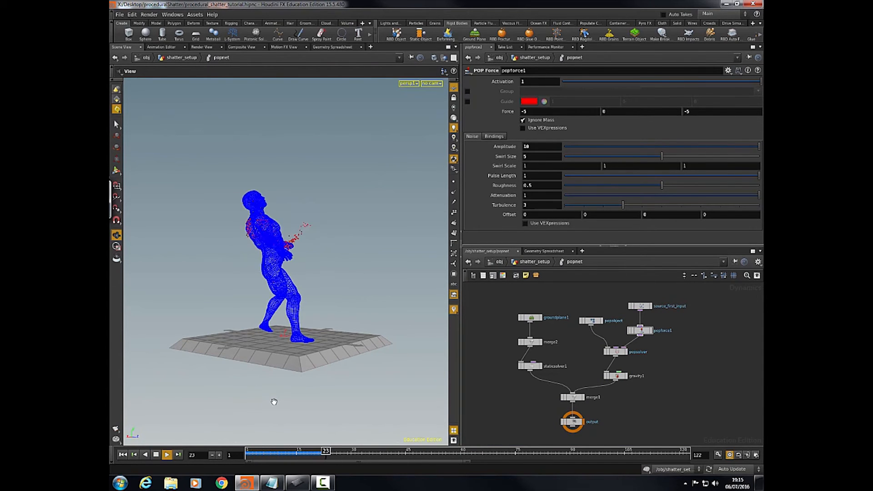
{"action": "left_click_drag", "start_coordinate": [264, 407], "coordinate": [275, 388]}
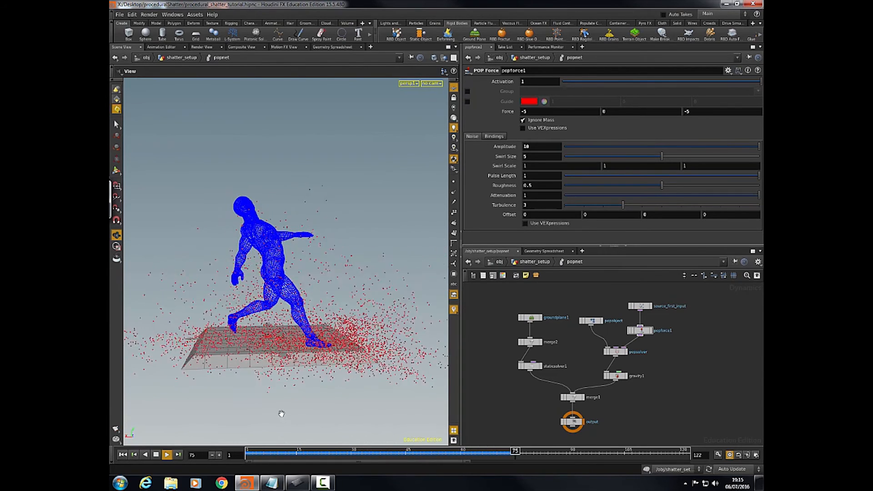
{"action": "left_click", "coordinate": [156, 456]}
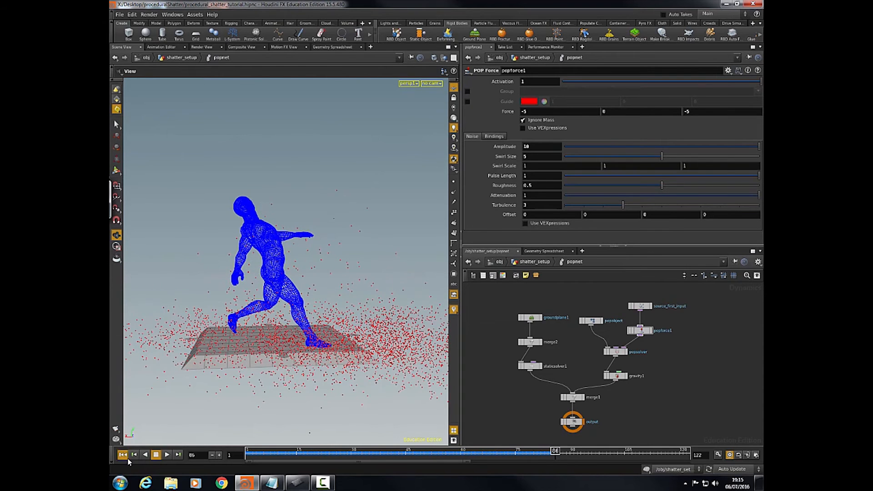
{"action": "left_click", "coordinate": [124, 456]}
- Open popobject's Geometry data in the Geometry Spreadsheet and play the simulation to inspect the particles' attribute columns
{"action": "scroll", "coordinate": [539, 380], "scroll_direction": "up", "scroll_amount": 4}
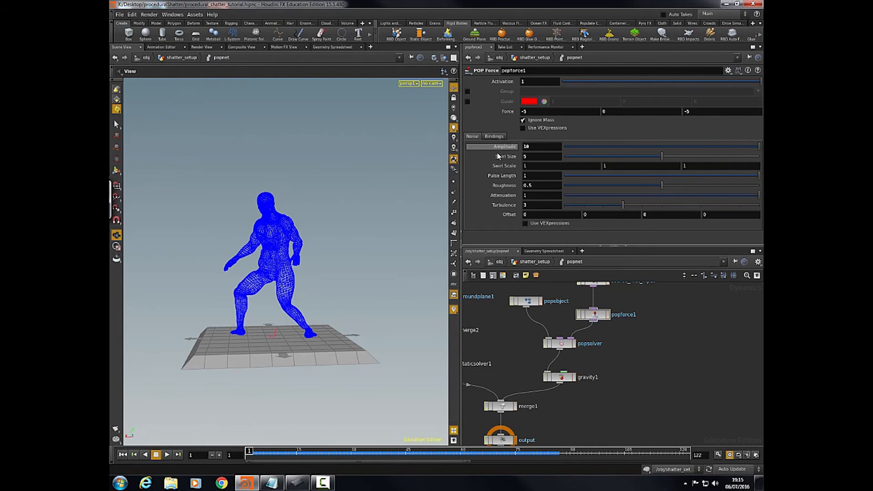
{"action": "left_click_drag", "start_coordinate": [378, 346], "coordinate": [357, 353]}
{"action": "middle_click_drag", "start_coordinate": [679, 328], "coordinate": [643, 348]}
{"action": "left_click_drag", "start_coordinate": [613, 293], "coordinate": [592, 322]}
{"action": "left_click", "coordinate": [548, 251]}
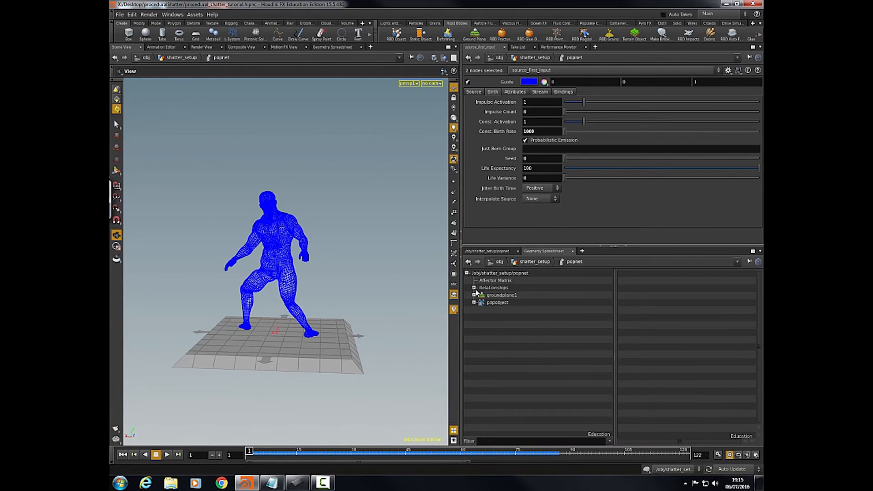
{"action": "left_click", "coordinate": [475, 303]}
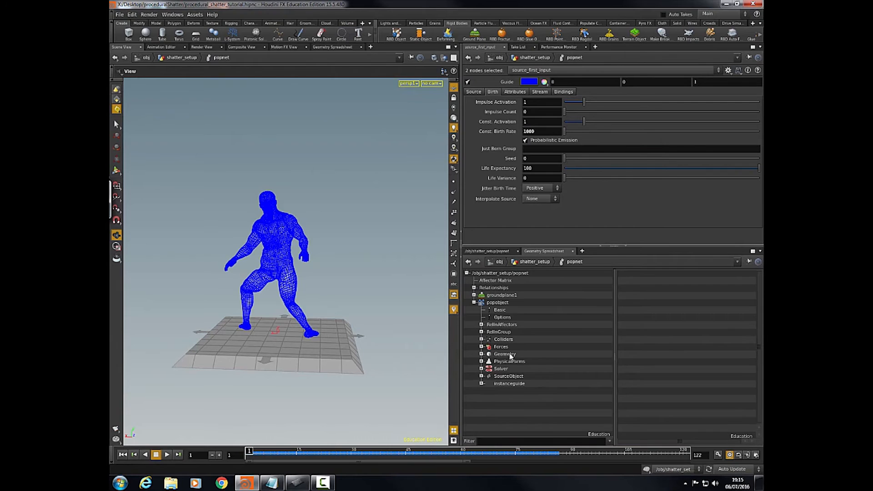
{"action": "left_click", "coordinate": [506, 354]}
{"action": "left_click", "coordinate": [167, 455]}
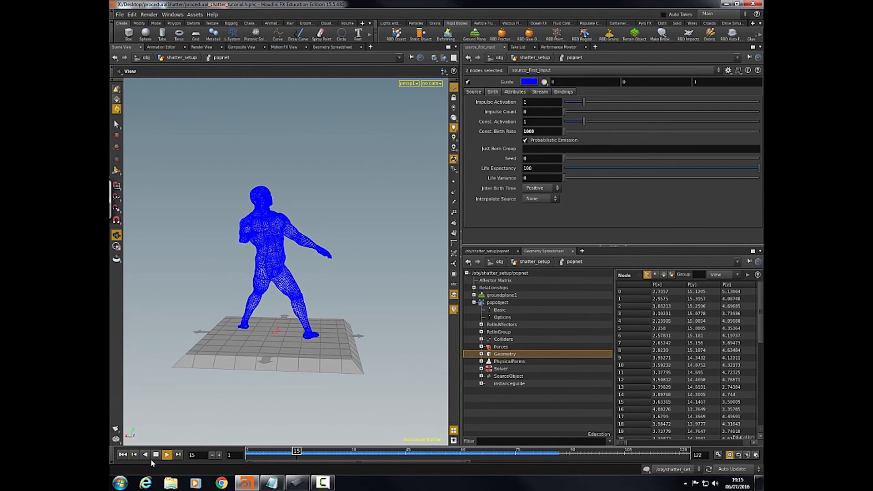
{"action": "left_click_drag", "start_coordinate": [613, 348], "coordinate": [535, 350]}
{"action": "left_click_drag", "start_coordinate": [561, 446], "coordinate": [729, 435]}
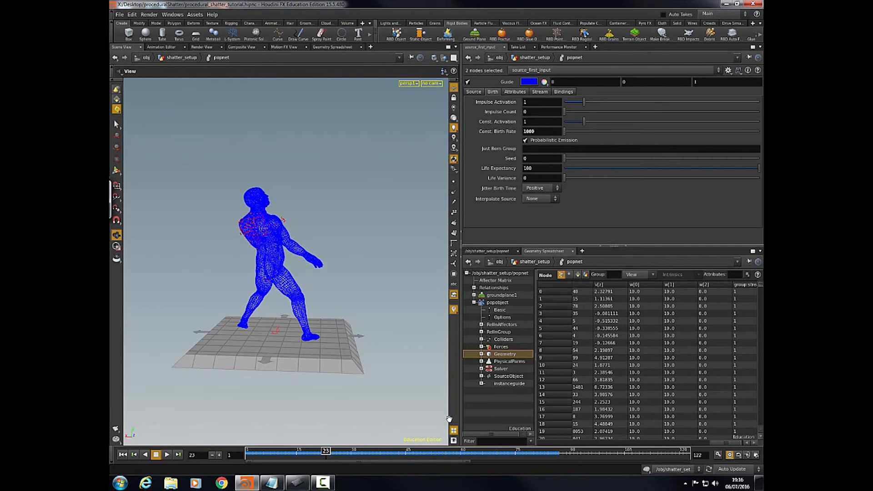
- Add a POP Torque node between source_first_input and popforce1 in the popnet network
{"action": "left_click", "coordinate": [479, 251]}
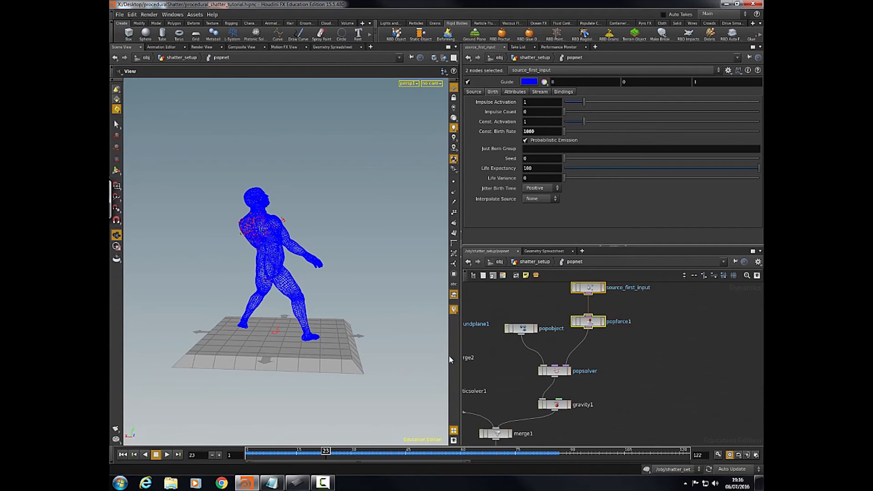
{"action": "key", "text": "a"}
{"action": "left_click_drag", "start_coordinate": [596, 337], "coordinate": [600, 302]}
{"action": "left_click", "coordinate": [600, 314]}
{"action": "key", "text": "Tab"}
{"action": "type", "text": "pop"}
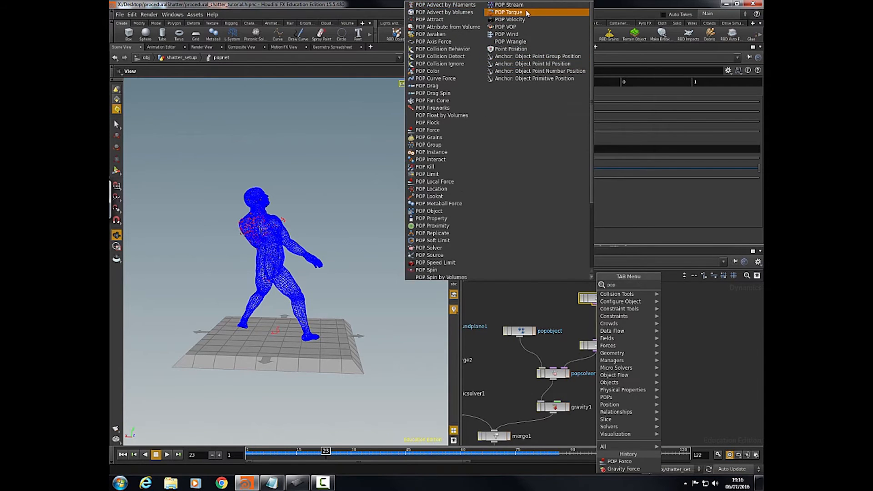
{"action": "left_click", "coordinate": [526, 12]}
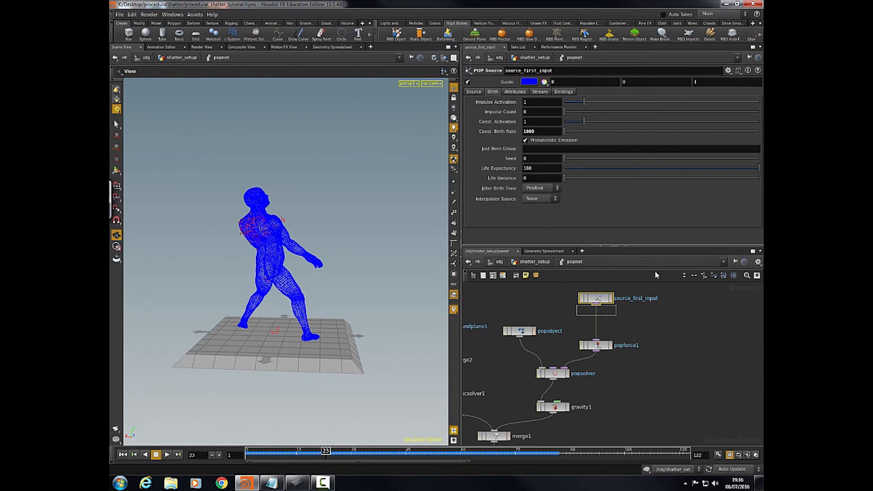
{"action": "left_click", "coordinate": [603, 326]}
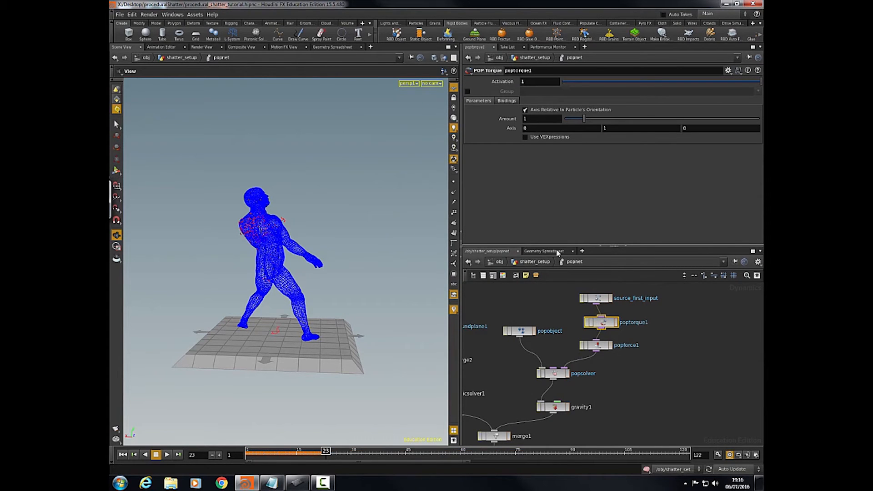
- Set the POP Torque amount to 0 and return to the first frame
{"action": "type", "text": "0"}
{"action": "key", "text": "Return"}
{"action": "left_click", "coordinate": [122, 453]}
{"action": "middle_click_drag", "start_coordinate": [336, 341], "coordinate": [338, 323]}
{"action": "left_click_drag", "start_coordinate": [338, 323], "coordinate": [554, 384]}
{"action": "left_click_drag", "start_coordinate": [325, 249], "coordinate": [354, 326]}
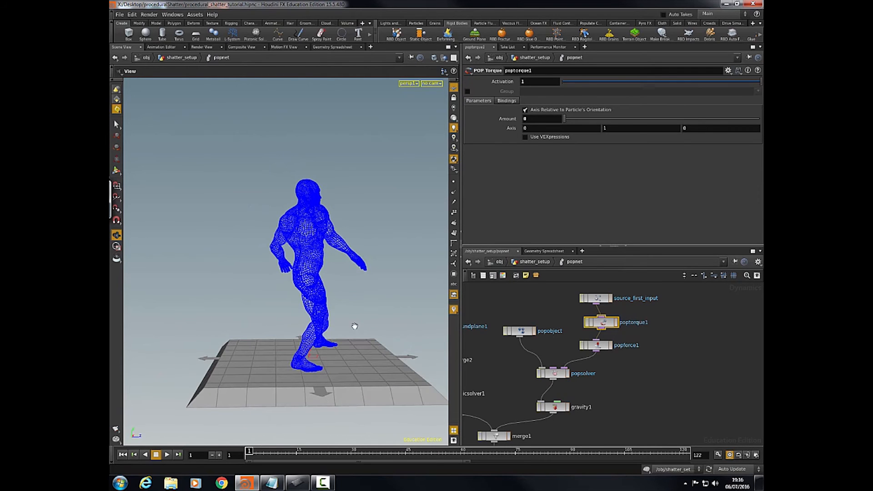
{"action": "left_click_drag", "start_coordinate": [347, 384], "coordinate": [331, 364]}
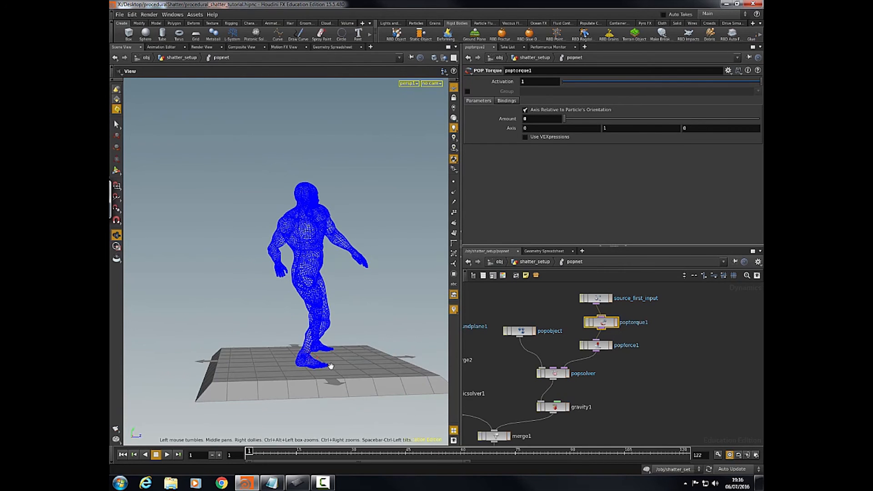
{"action": "left_click_drag", "start_coordinate": [217, 436], "coordinate": [262, 431]}
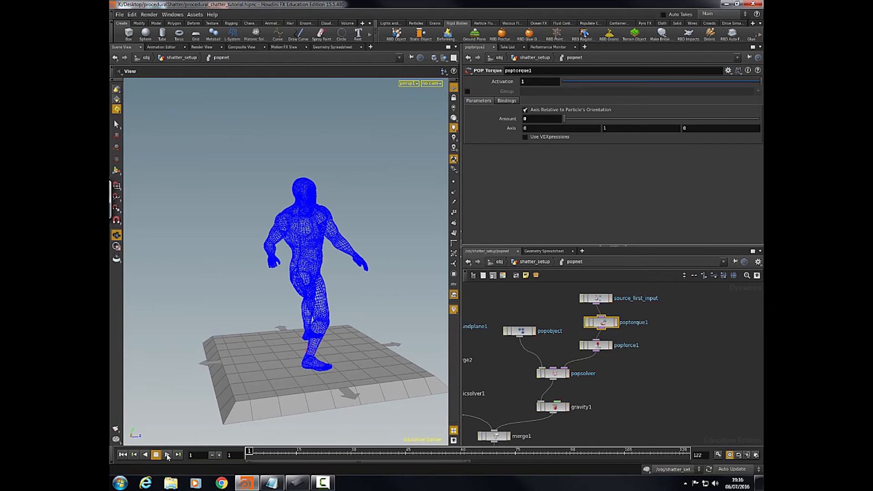
- Set source_first_input's Initial Velocity to Add to inherited velocity and play the simulation
{"action": "middle_click_drag", "start_coordinate": [620, 420], "coordinate": [628, 385]}
{"action": "left_click_drag", "start_coordinate": [605, 312], "coordinate": [611, 312]}
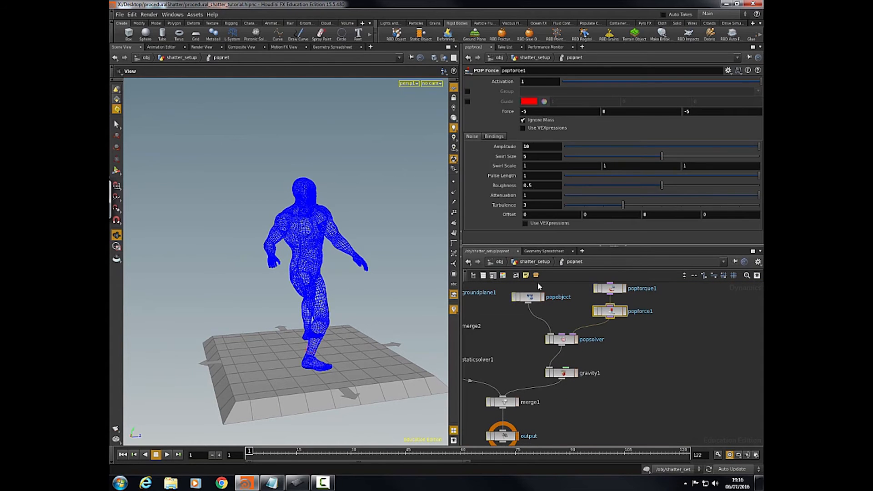
{"action": "mouse_move", "coordinate": [581, 373]}
{"action": "middle_mouse_down"}
{"action": "mouse_move", "coordinate": [574, 361]}
{"action": "mouse_move", "coordinate": [594, 374]}
{"action": "middle_mouse_up"}
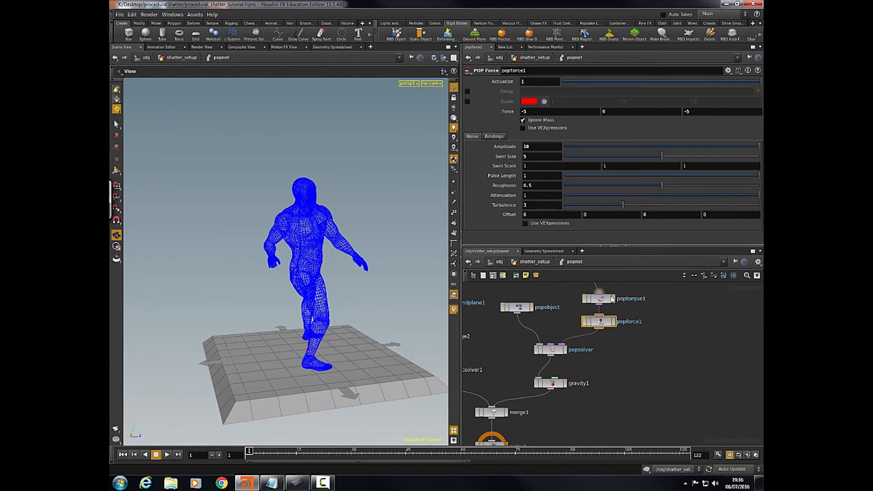
{"action": "middle_click_drag", "start_coordinate": [635, 308], "coordinate": [646, 324]}
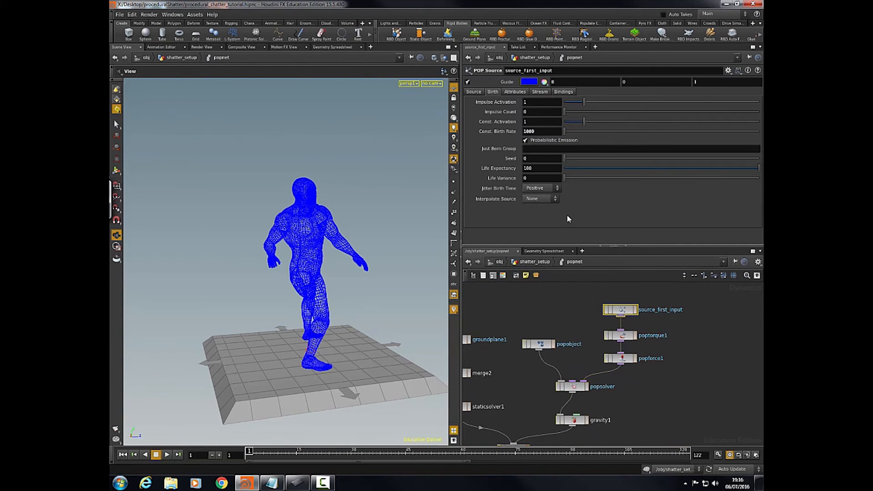
{"action": "left_click", "coordinate": [516, 92]}
{"action": "left_click", "coordinate": [544, 123]}
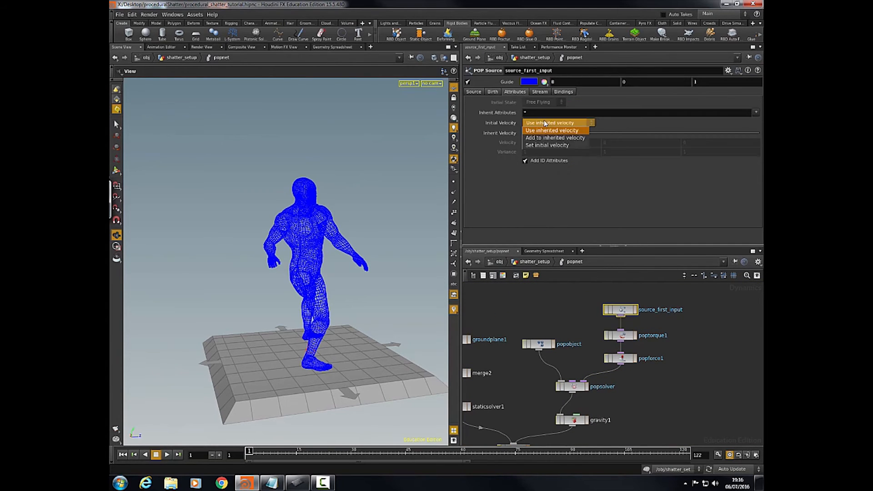
{"action": "left_click", "coordinate": [555, 138]}
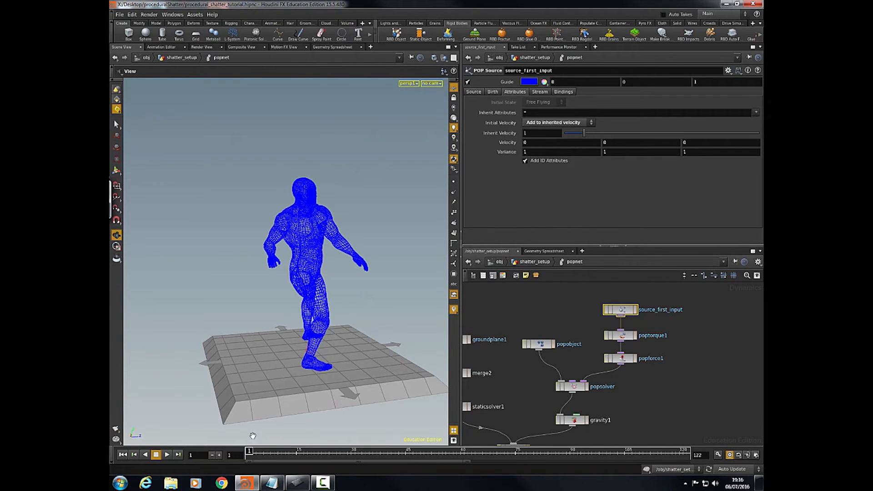
{"action": "left_click_drag", "start_coordinate": [355, 357], "coordinate": [390, 423]}
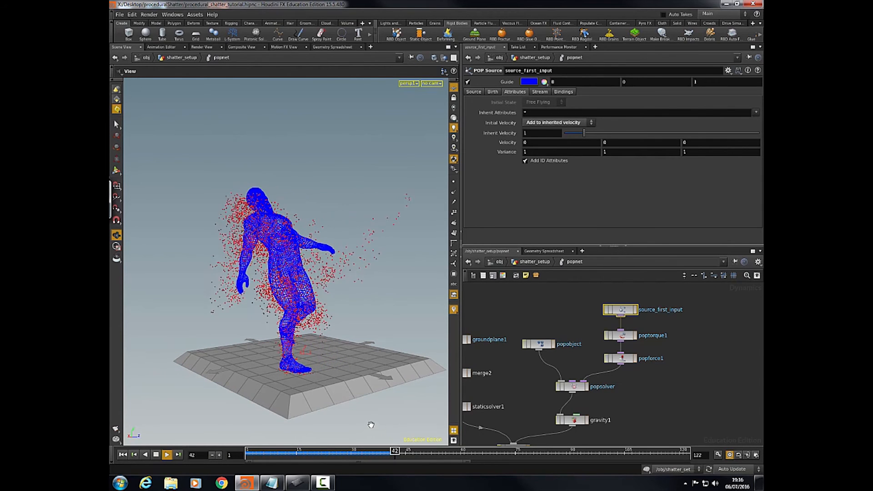
- Set the source's added velocity to -1 in X and -1 in Z
{"action": "double_click", "coordinate": [529, 142]}
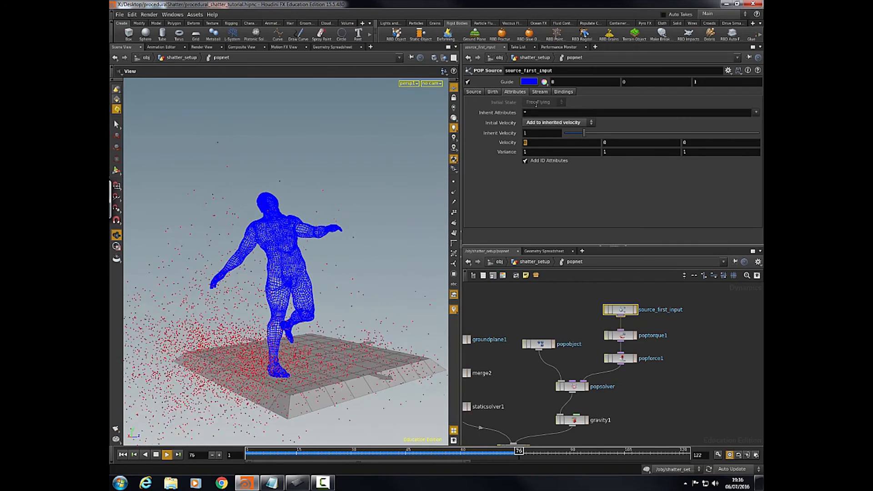
{"action": "type", "text": "-1"}
{"action": "key", "text": "Tab"}
{"action": "key", "text": "Tab"}
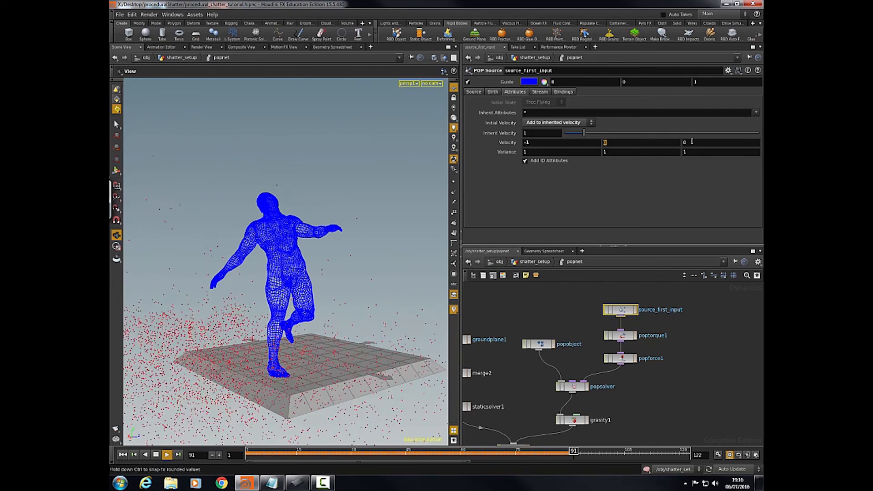
{"action": "type", "text": "-1"}
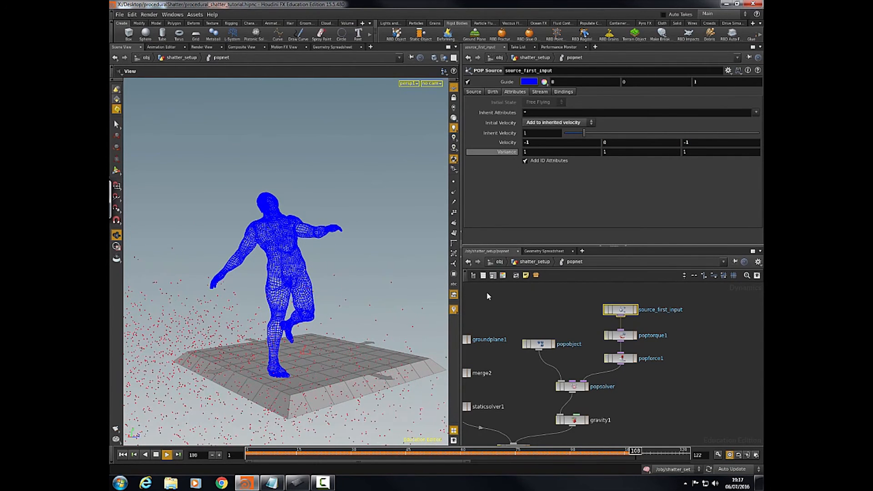
- Set the source's velocity variance to 0 in X and Z, and stop the playback
{"action": "type", "text": "0"}
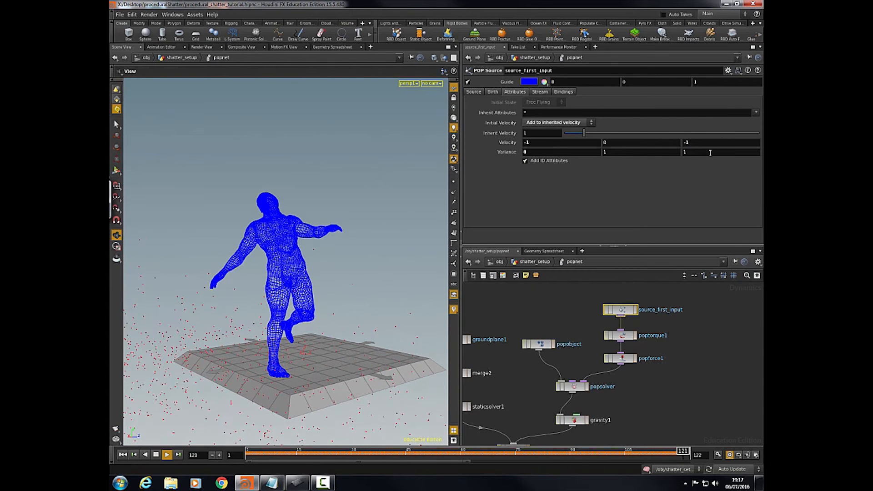
{"action": "left_click", "coordinate": [711, 153]}
{"action": "key", "text": "BackSpace"}
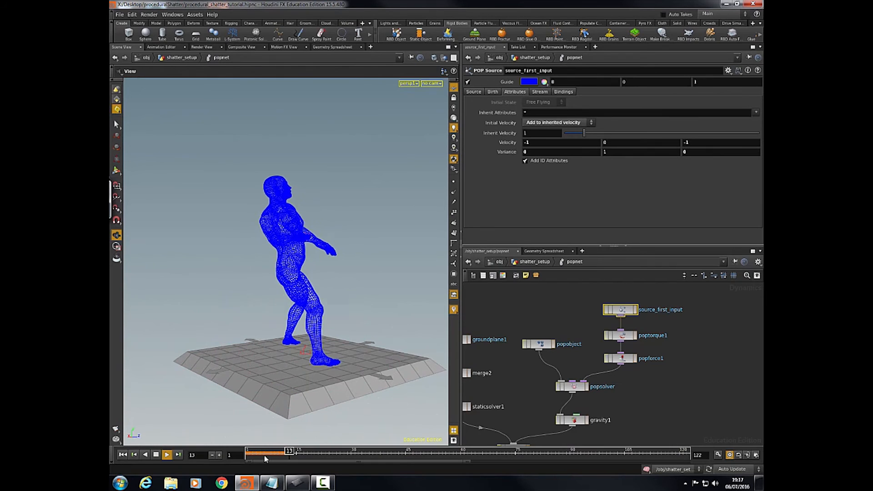
{"action": "left_click", "coordinate": [155, 455]}
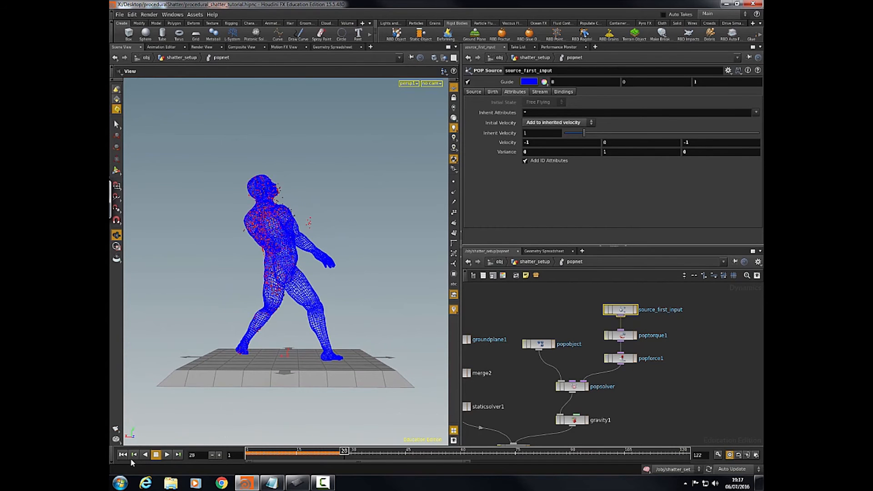
- Replay the simulation from the first frame, examine the particle trail from several angles, and stop the playback
{"action": "key", "text": "ctrl+Up"}
{"action": "left_click_drag", "start_coordinate": [237, 374], "coordinate": [203, 378], "text": "alt"}
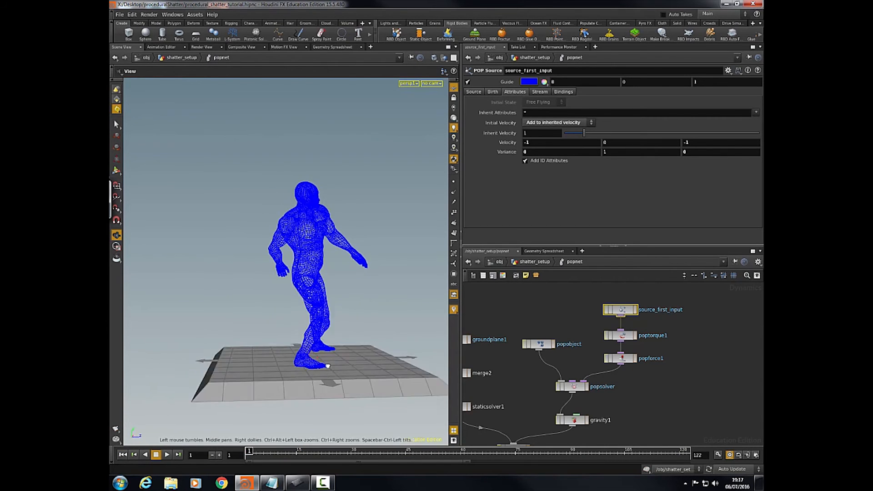
{"action": "left_click_drag", "start_coordinate": [328, 366], "coordinate": [273, 377], "text": "alt"}
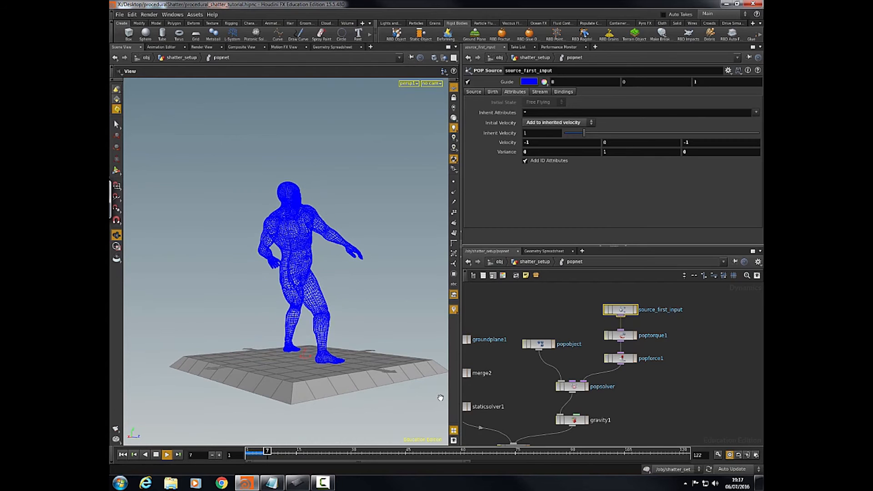
{"action": "left_click_drag", "start_coordinate": [362, 391], "coordinate": [427, 419]}
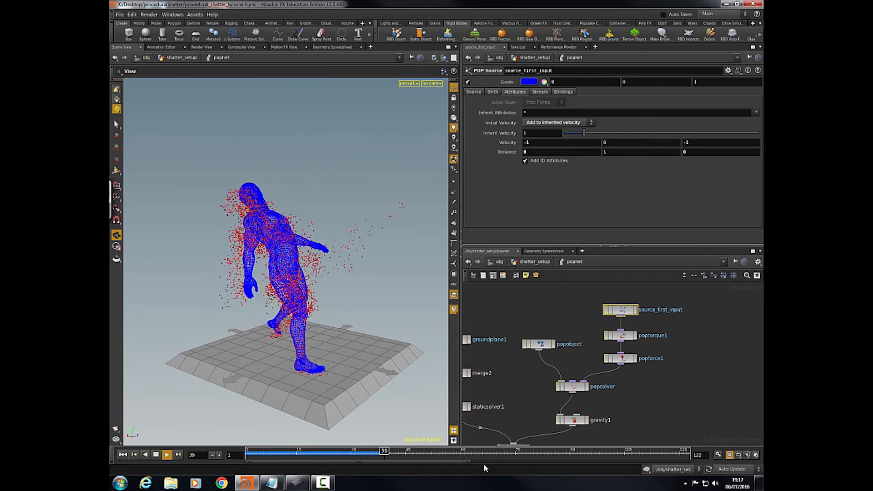
{"action": "left_click_drag", "start_coordinate": [394, 415], "coordinate": [312, 384]}
{"action": "left_click", "coordinate": [164, 454]}
{"action": "left_click_drag", "start_coordinate": [337, 319], "coordinate": [349, 367]}
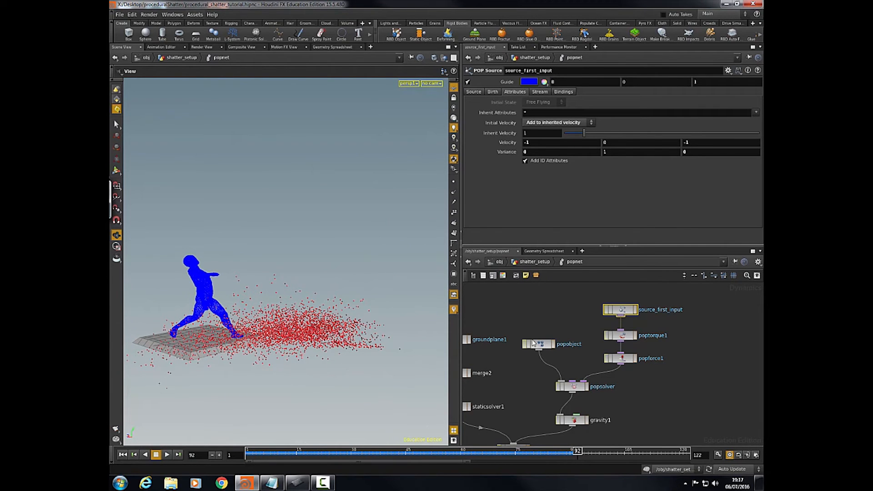
- Set the friction in popobject's physical properties to 0.5
{"action": "left_click", "coordinate": [474, 92]}
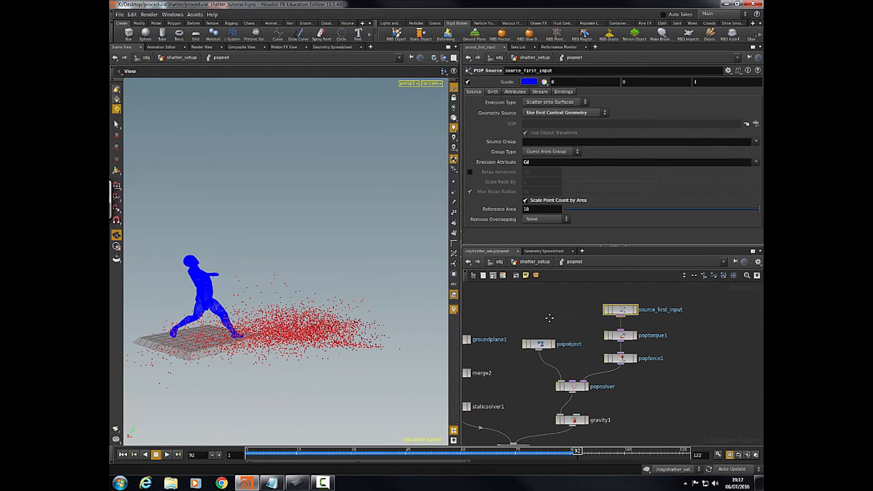
{"action": "scroll", "coordinate": [550, 327], "scroll_direction": "down", "scroll_amount": 1}
{"action": "left_click", "coordinate": [544, 329]}
{"action": "left_click", "coordinate": [523, 135]}
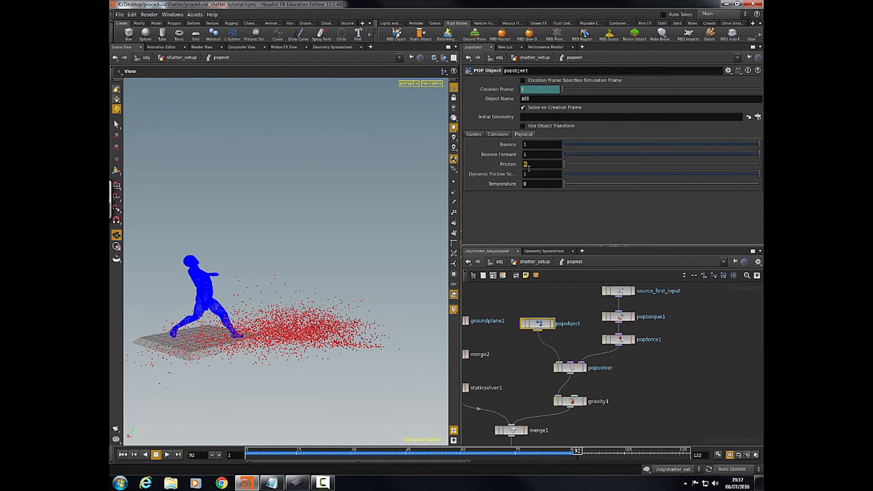
{"action": "type", "text": "0.5"}
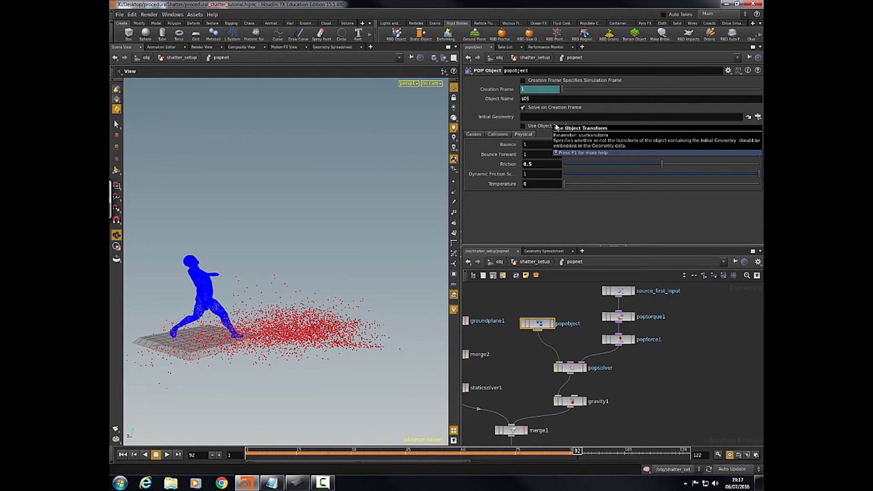
{"action": "key", "text": "Return"}
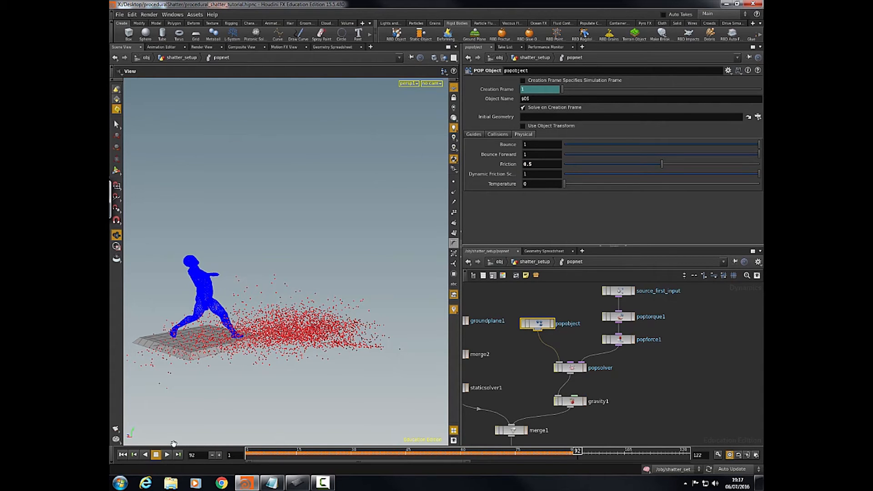
- Replay the simulation from the first frame and set popobject's bounce to 0.695
{"action": "left_click", "coordinate": [123, 454]}
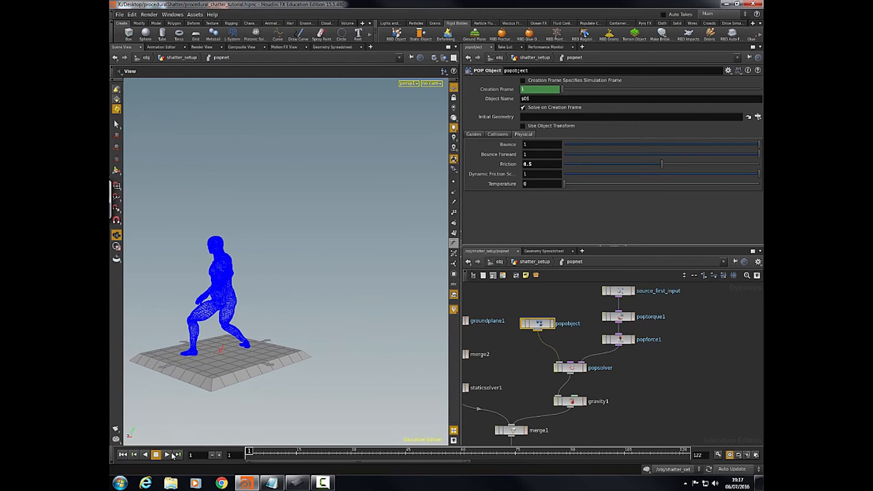
{"action": "middle_click_drag", "start_coordinate": [307, 391], "coordinate": [306, 379]}
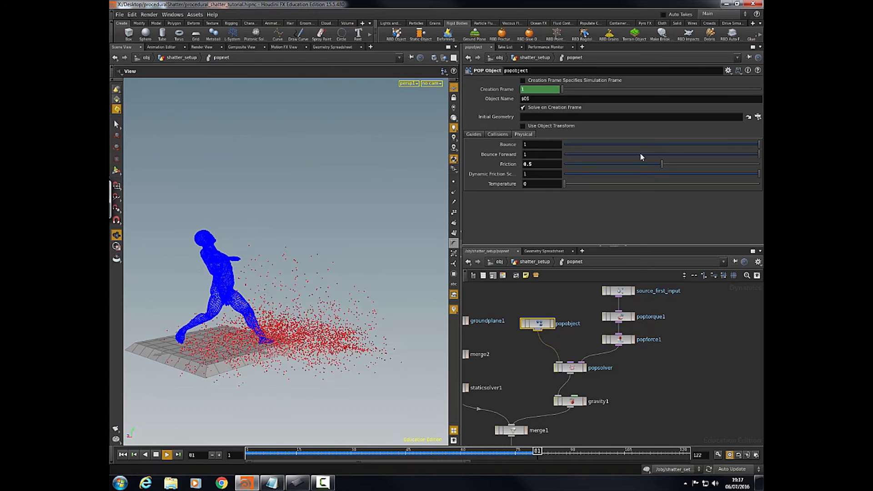
{"action": "left_click", "coordinate": [700, 144]}
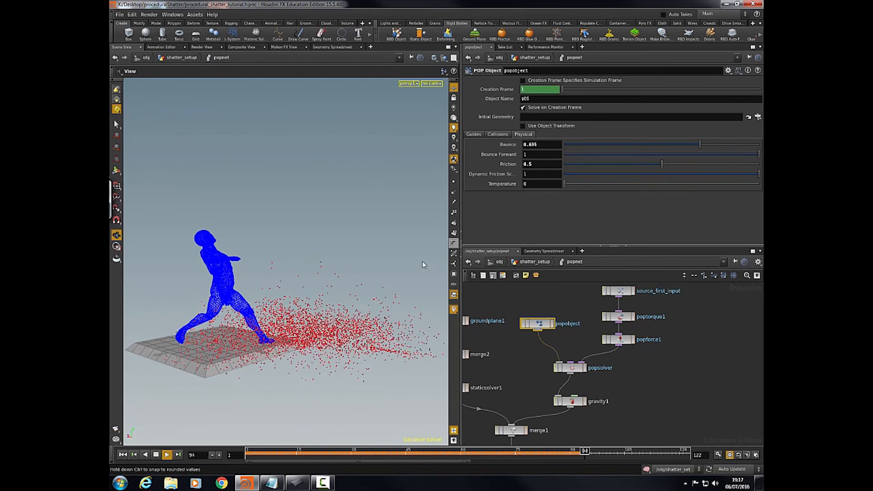
- Replay the simulation from the first frame and examine the bouncing particles around the character from several angles
{"action": "left_click", "coordinate": [122, 455]}
{"action": "left_click", "coordinate": [156, 454]}
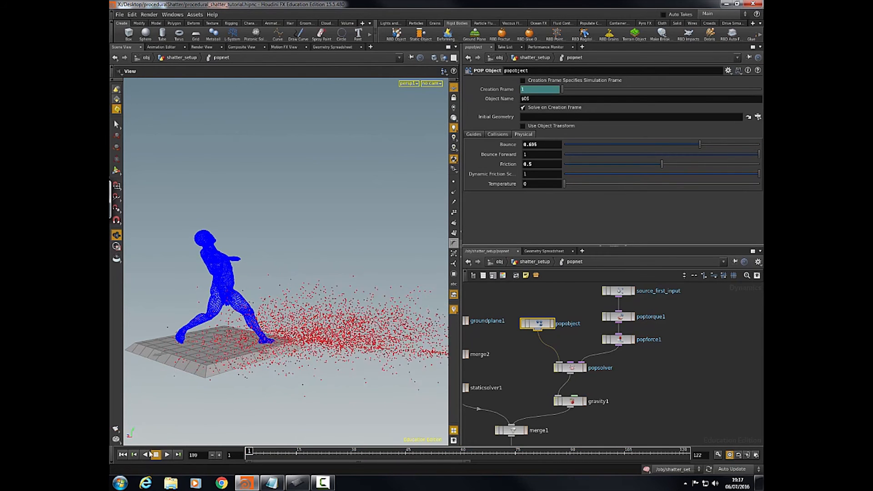
{"action": "left_click", "coordinate": [168, 455]}
{"action": "left_click_drag", "start_coordinate": [312, 343], "coordinate": [233, 348]}
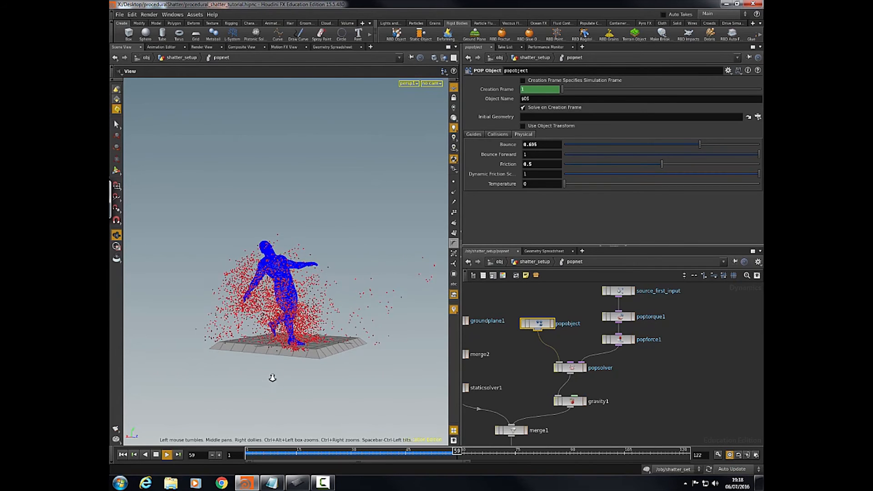
{"action": "mouse_move", "coordinate": [301, 406]}
{"action": "left_mouse_down"}
{"action": "mouse_move", "coordinate": [324, 425]}
{"action": "mouse_move", "coordinate": [286, 367]}
{"action": "mouse_move", "coordinate": [276, 366]}
{"action": "mouse_move", "coordinate": [300, 388]}
{"action": "left_mouse_up"}
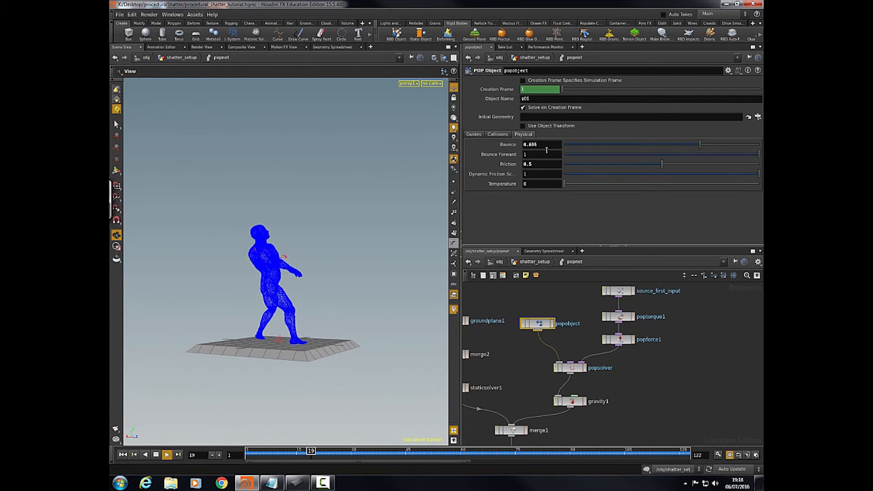
- Set popobject's bounce to 0.391 and friction to 0.729, and restart playback from the first frame
{"action": "left_click_drag", "start_coordinate": [699, 145], "coordinate": [708, 169]}
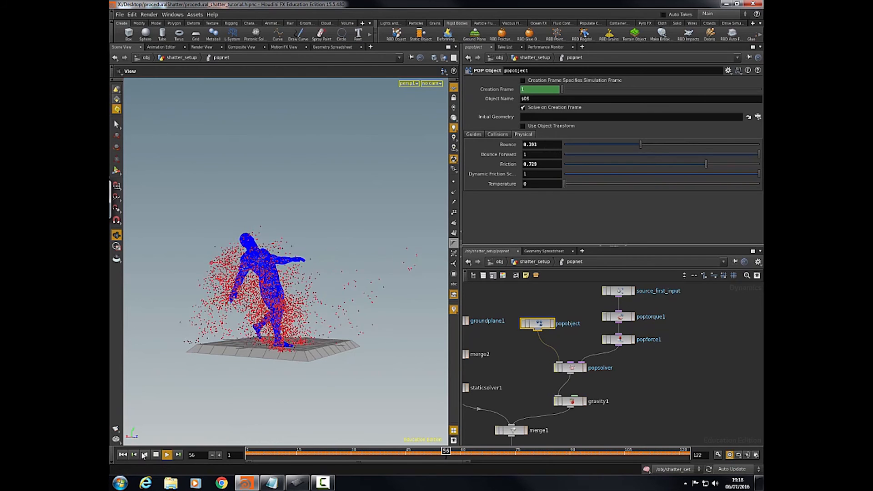
{"action": "left_click", "coordinate": [123, 455]}
{"action": "left_click", "coordinate": [167, 455]}
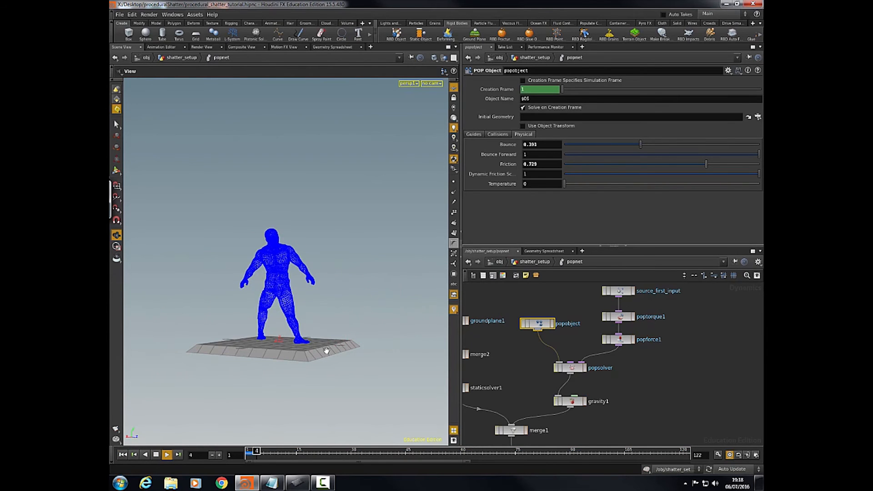
- Examine the particles' behaviour near the ground from several angles, stop the playback and return to the first frame
{"action": "left_click_drag", "start_coordinate": [327, 351], "coordinate": [267, 347]}
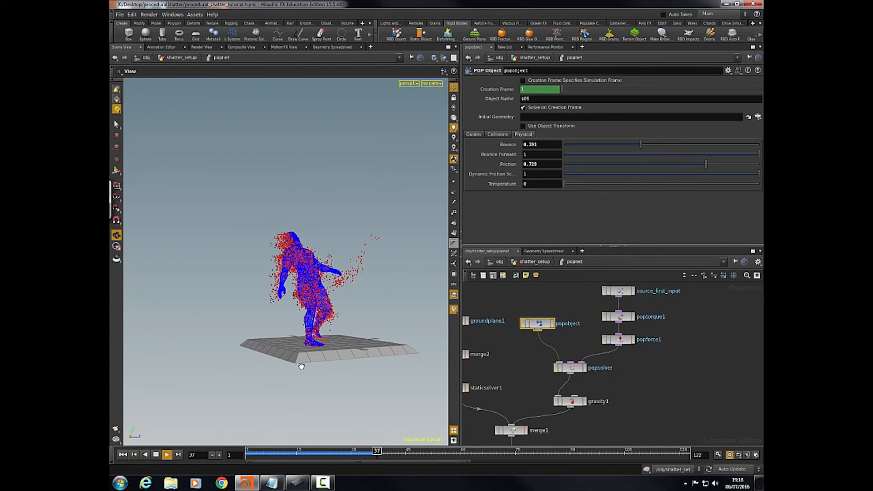
{"action": "left_click_drag", "start_coordinate": [302, 359], "coordinate": [299, 335]}
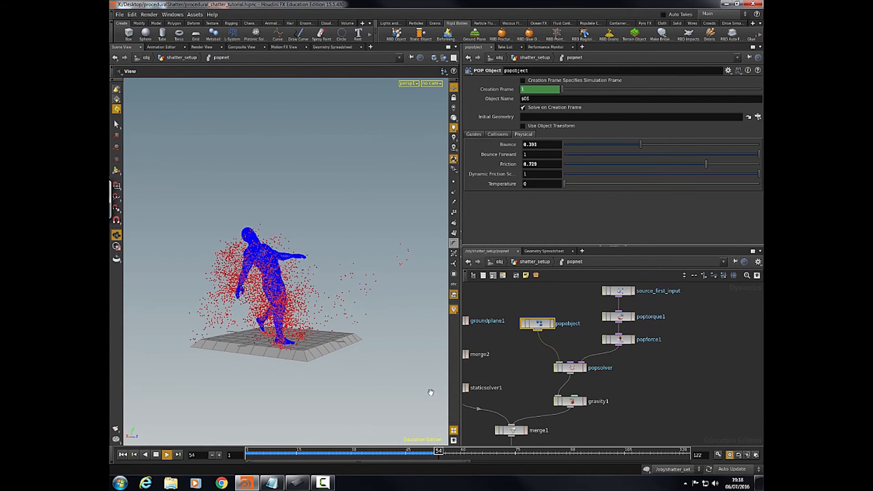
{"action": "left_click_drag", "start_coordinate": [328, 400], "coordinate": [258, 373]}
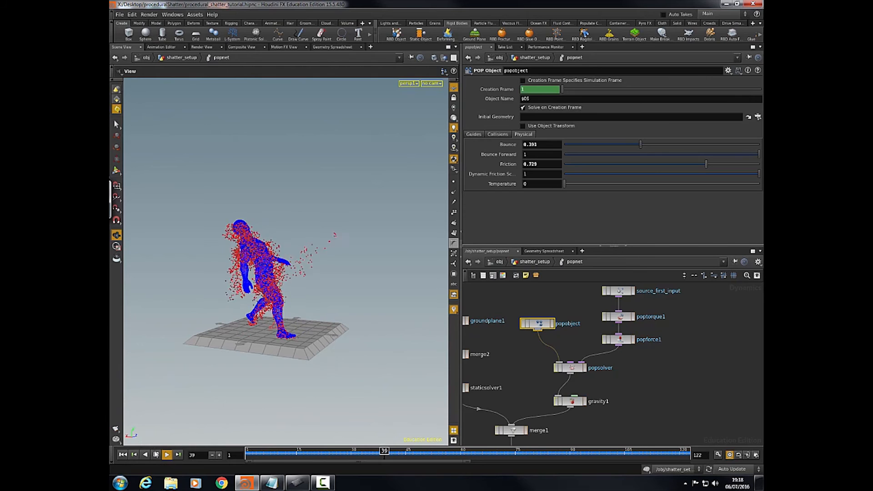
{"action": "left_click", "coordinate": [157, 455]}
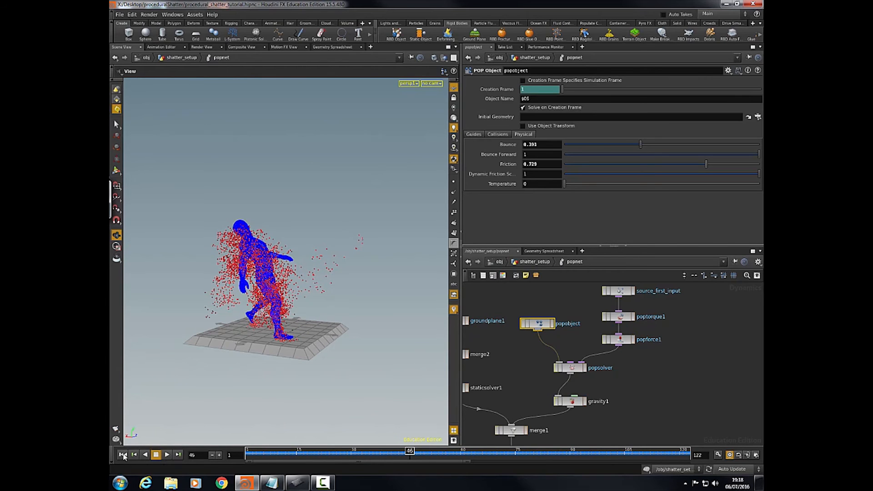
{"action": "left_click", "coordinate": [123, 456]}
- Go up from popnet to the shatter_setup network and connect a new Null node to popnet's output
{"action": "middle_click_drag", "start_coordinate": [695, 389], "coordinate": [704, 357]}
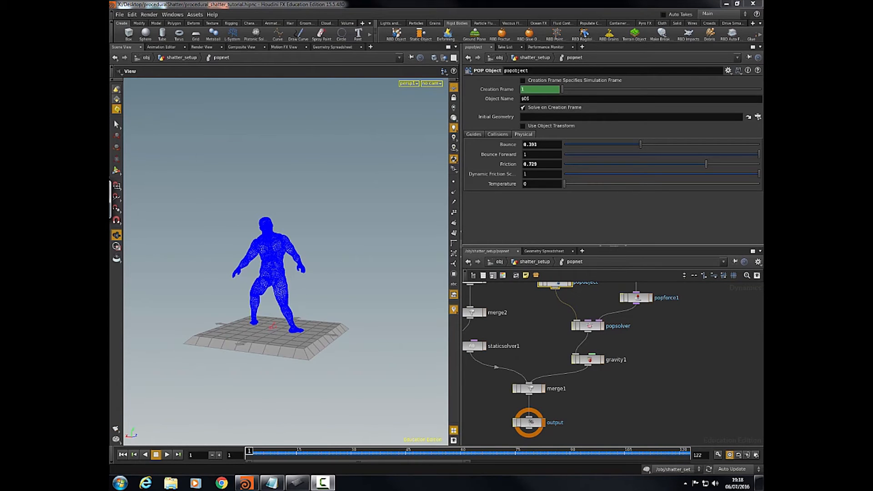
{"action": "scroll", "coordinate": [576, 359], "scroll_direction": "down", "scroll_amount": 3}
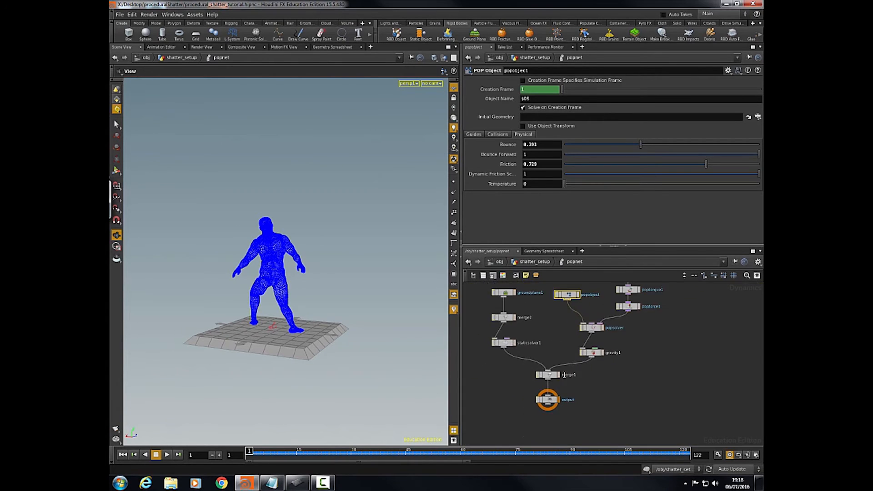
{"action": "scroll", "coordinate": [599, 399], "scroll_direction": "down", "scroll_amount": 5}
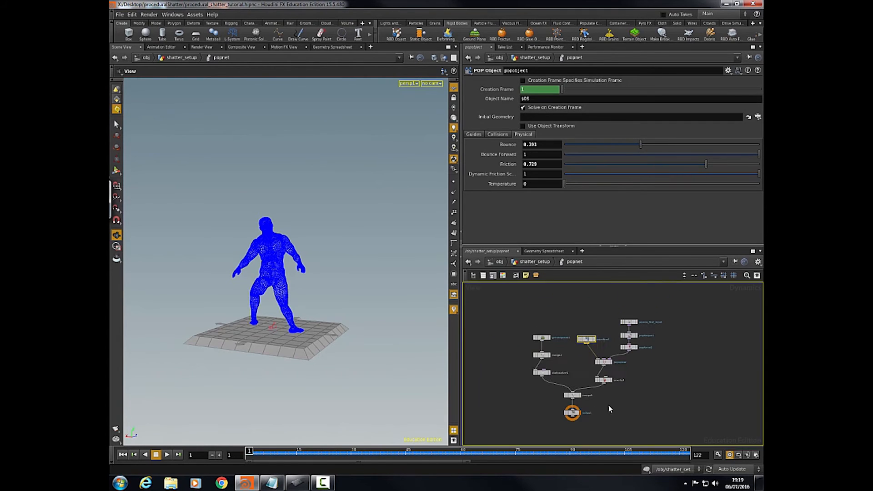
{"action": "middle_click_drag", "start_coordinate": [629, 411], "coordinate": [628, 385]}
{"action": "scroll", "coordinate": [626, 391], "scroll_direction": "up", "scroll_amount": 3}
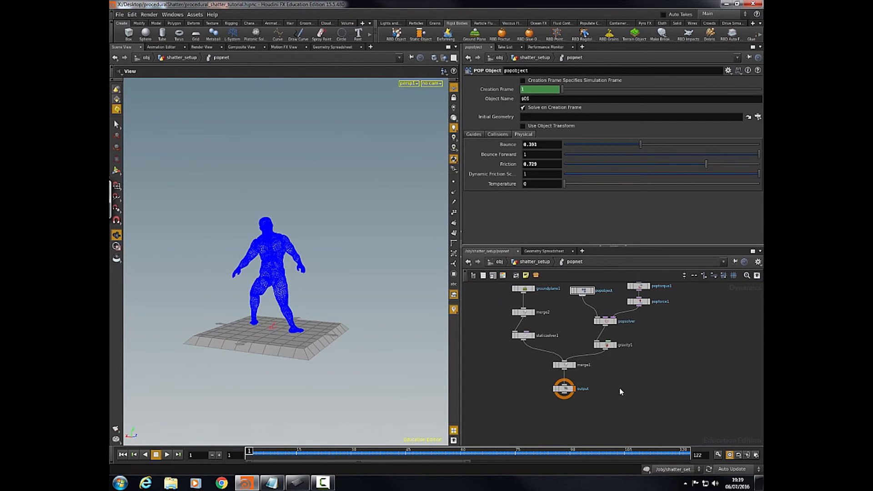
{"action": "key", "text": "u"}
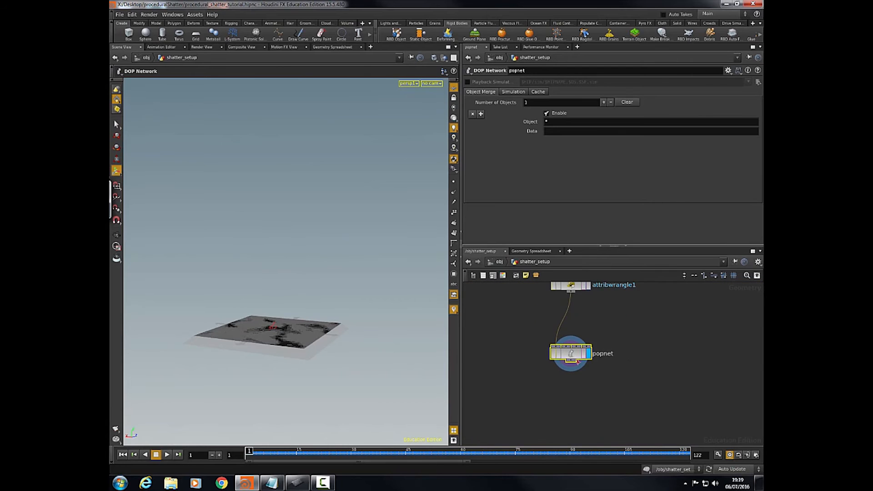
{"action": "key", "text": "Tab"}
{"action": "type", "text": "null"}
{"action": "key", "text": "Return"}
{"action": "left_click", "coordinate": [565, 400]}
{"action": "left_click", "coordinate": [571, 363]}
- Rename the null below popnet as OUT_particles
{"action": "middle_click_drag", "start_coordinate": [595, 382], "coordinate": [621, 348]}
{"action": "left_click", "coordinate": [616, 377]}
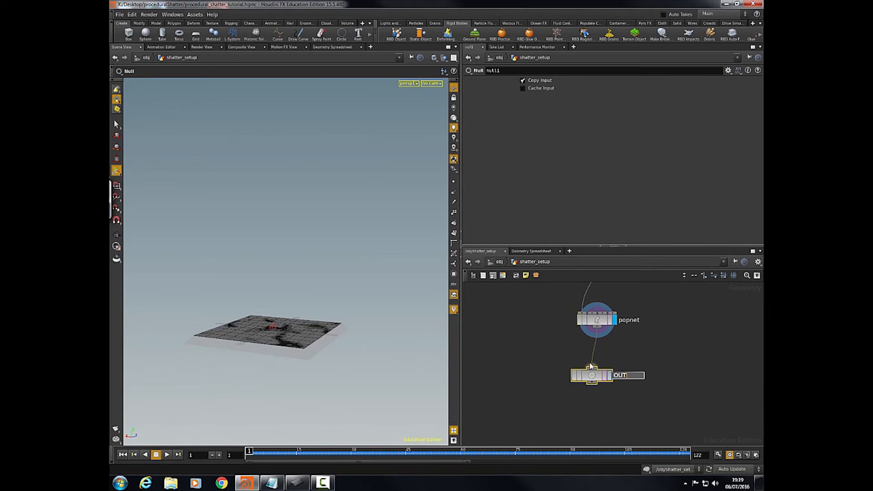
{"action": "type", "text": "OUT_"}
{"action": "key", "text": "Return"}
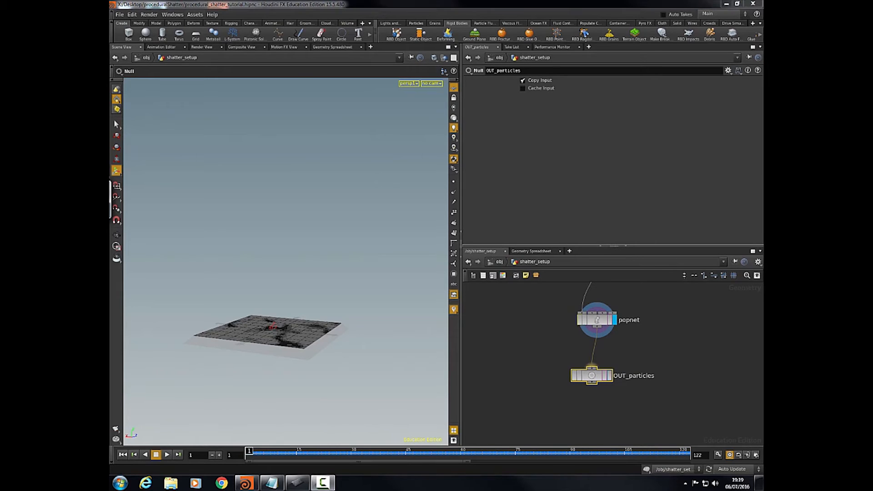
{"action": "middle_click_drag", "start_coordinate": [655, 364], "coordinate": [662, 340]}
{"action": "right_click", "coordinate": [660, 339]}
{"action": "left_click", "coordinate": [636, 355]}
{"action": "mouse_move", "coordinate": [634, 385]}
{"action": "right_mouse_down", "text": "alt"}
{"action": "mouse_move", "coordinate": [577, 366]}
{"action": "mouse_move", "coordinate": [630, 391]}
{"action": "right_mouse_up", "text": "alt"}
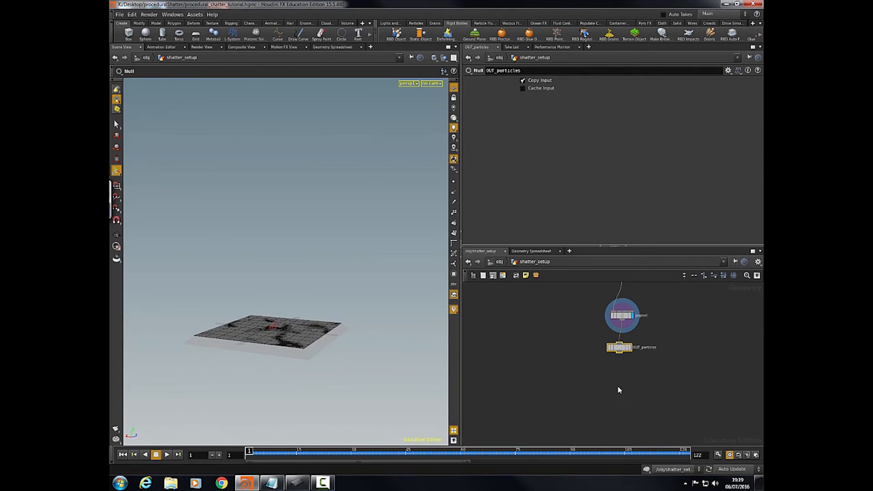
- Go up to the object level and select fragment_3 in the instanced_geometry box
{"action": "key", "text": "u"}
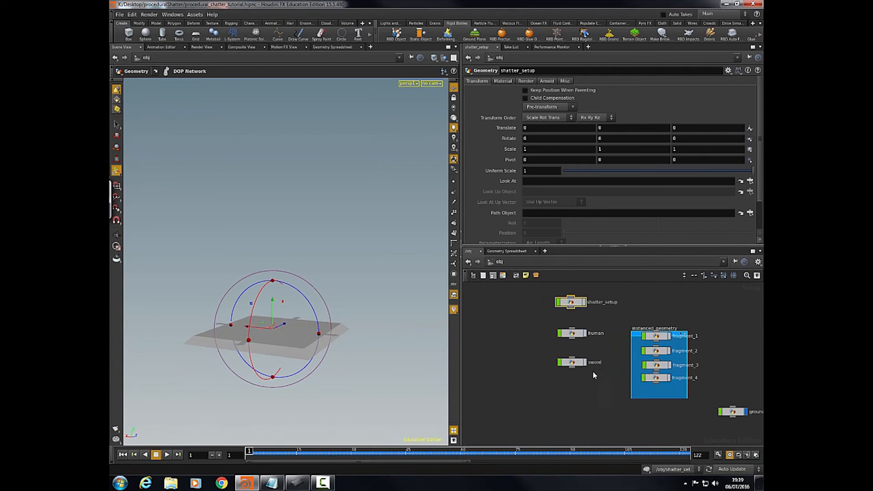
{"action": "middle_click_drag", "start_coordinate": [597, 379], "coordinate": [541, 380]}
{"action": "left_click_drag", "start_coordinate": [418, 408], "coordinate": [390, 379], "text": "alt"}
{"action": "middle_click_drag", "start_coordinate": [508, 386], "coordinate": [499, 376]}
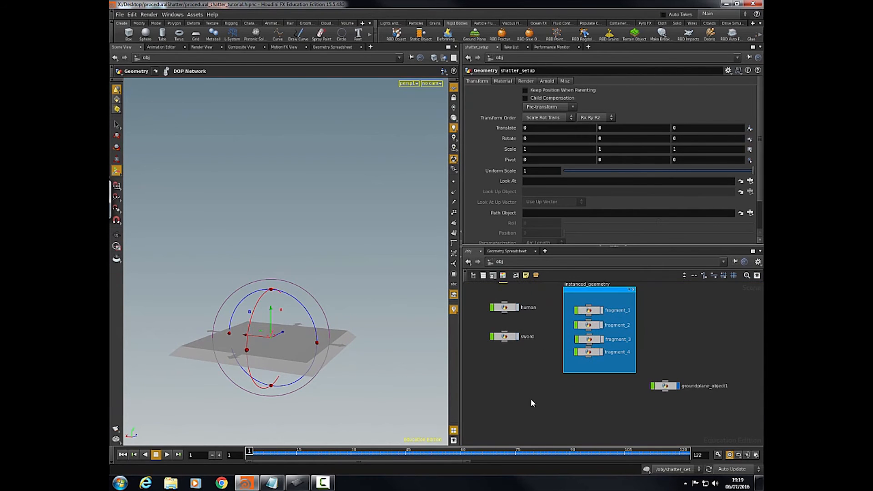
{"action": "right_click_drag", "start_coordinate": [529, 394], "coordinate": [552, 374]}
{"action": "middle_click_drag", "start_coordinate": [552, 374], "coordinate": [503, 426]}
{"action": "left_click", "coordinate": [606, 349]}
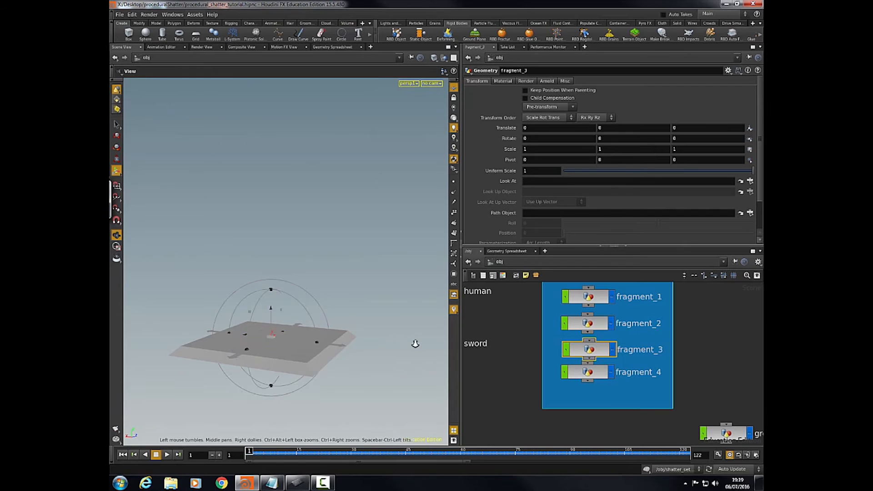
{"action": "right_click_drag", "start_coordinate": [415, 344], "coordinate": [388, 355], "text": "alt"}
{"action": "key", "text": "ctrl+f"}
{"action": "left_click", "coordinate": [465, 319]}
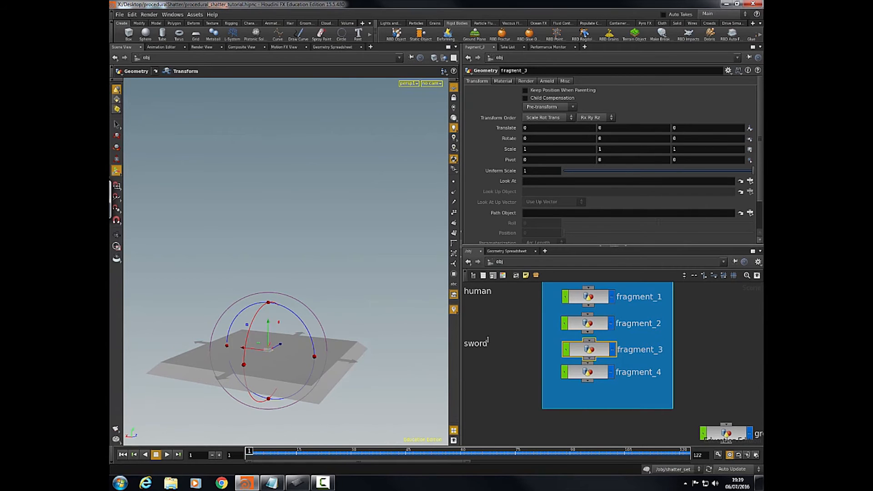
{"action": "key", "text": "Escape"}
{"action": "left_click_drag", "start_coordinate": [347, 350], "coordinate": [400, 301]}
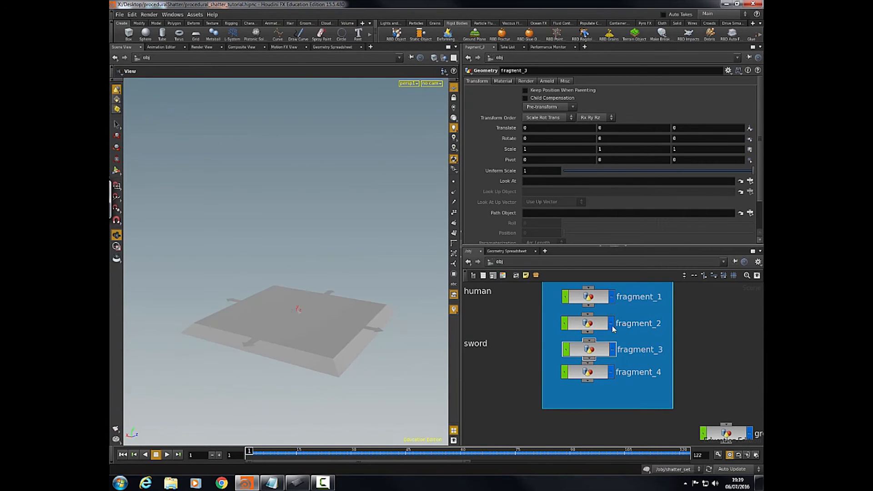
- Select fragment_2 and examine the fragment geometry up close from several angles
{"action": "left_click", "coordinate": [591, 324]}
{"action": "left_click_drag", "start_coordinate": [333, 320], "coordinate": [385, 323]}
{"action": "middle_click_drag", "start_coordinate": [476, 353], "coordinate": [513, 343]}
{"action": "left_click_drag", "start_coordinate": [357, 345], "coordinate": [419, 350]}
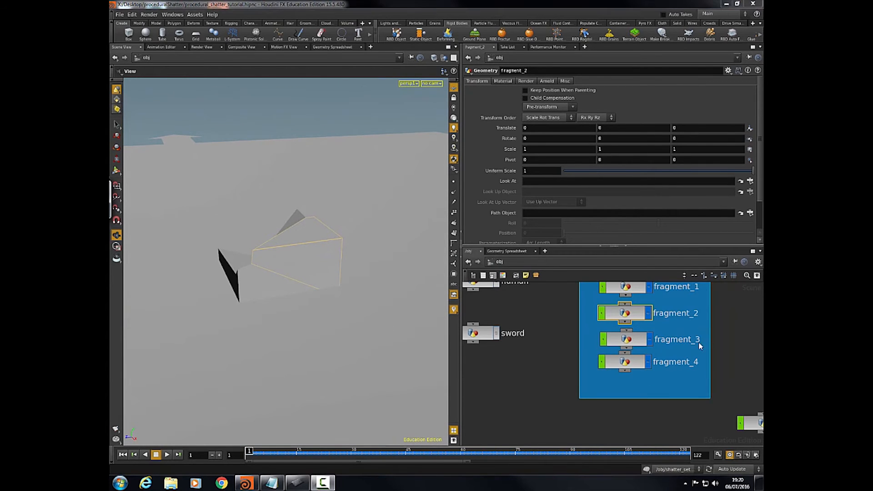
{"action": "middle_click_drag", "start_coordinate": [682, 318], "coordinate": [675, 335]}
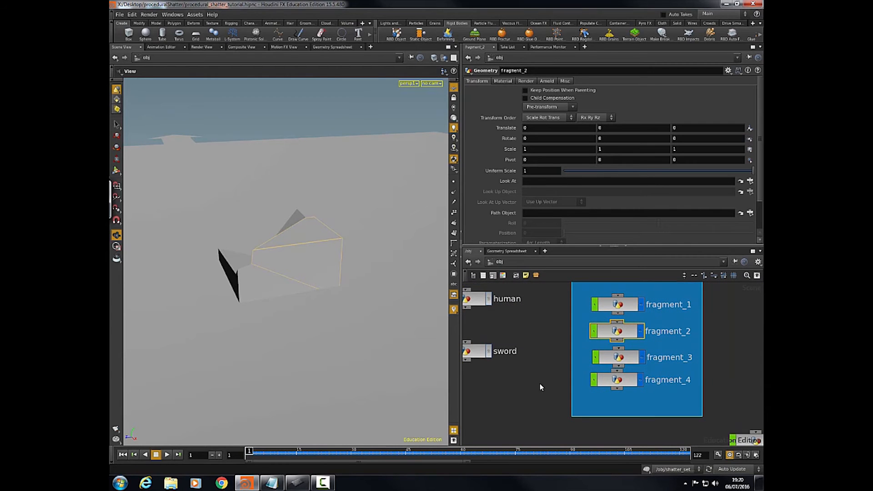
{"action": "middle_click_drag", "start_coordinate": [500, 330], "coordinate": [529, 334]}
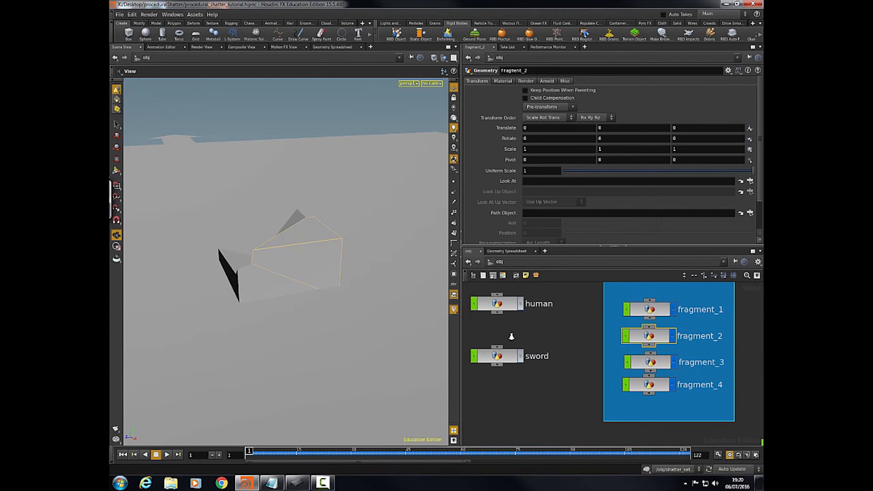
{"action": "scroll", "coordinate": [512, 338], "scroll_direction": "down", "scroll_amount": 2}
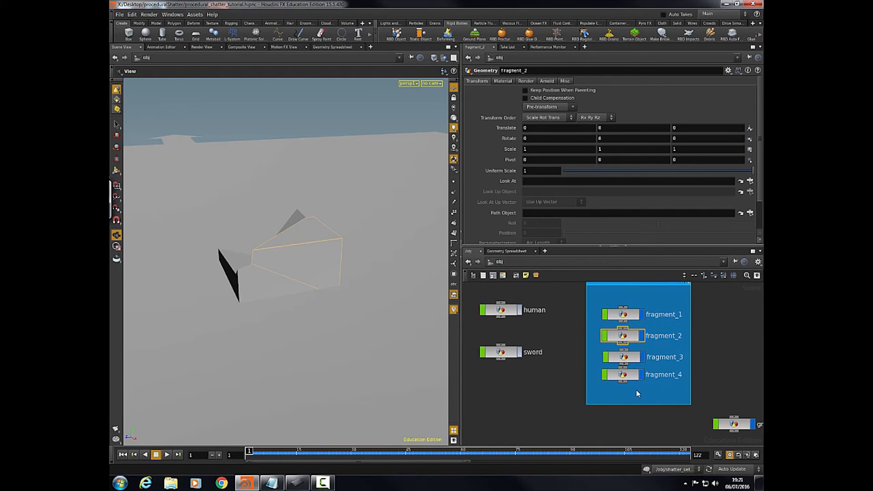
{"action": "left_click_drag", "start_coordinate": [332, 332], "coordinate": [360, 341]}
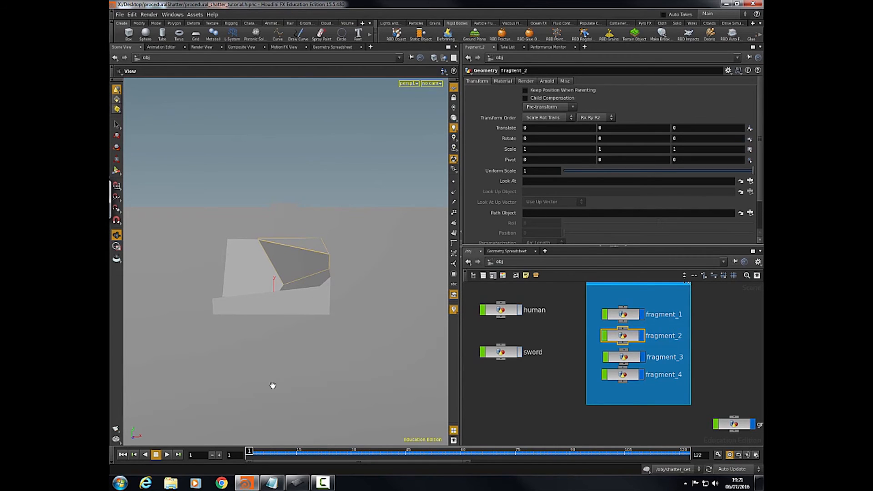
{"action": "scroll", "coordinate": [367, 293], "scroll_direction": "down", "scroll_amount": 2}
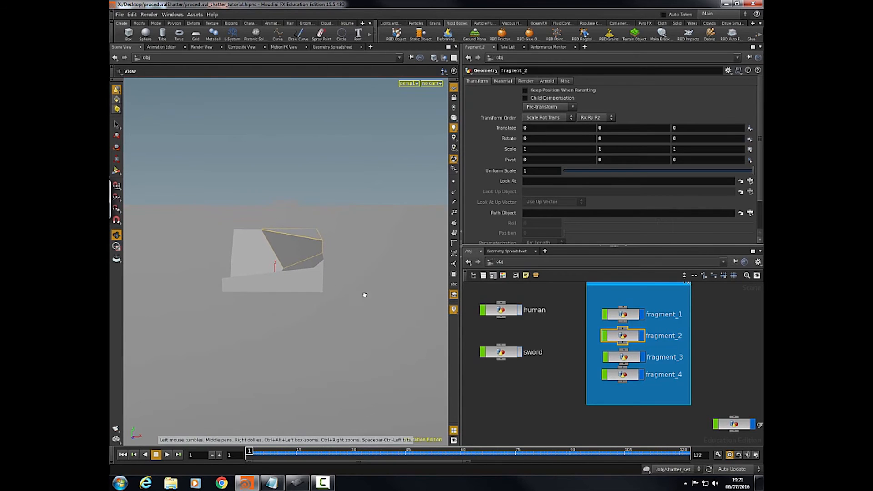
{"action": "left_click_drag", "start_coordinate": [363, 295], "coordinate": [359, 303]}
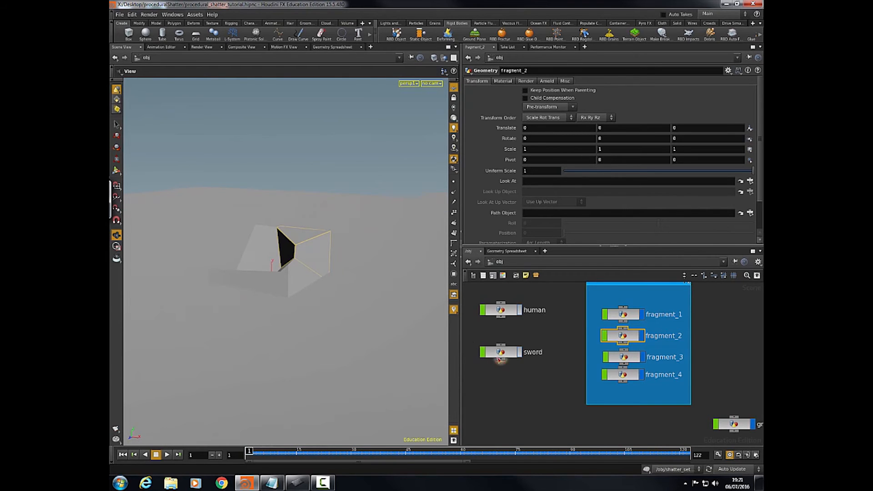
- Hide fragment_1, fragment_2, fragment_3 and fragment_4 in the viewport
{"action": "middle_click_drag", "start_coordinate": [555, 323], "coordinate": [576, 361]}
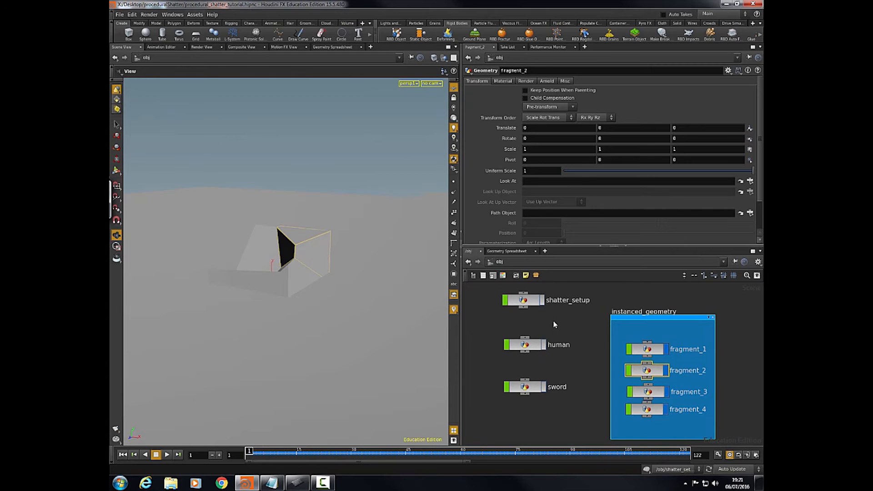
{"action": "scroll", "coordinate": [552, 347], "scroll_direction": "down", "scroll_amount": 3}
{"action": "middle_click_drag", "start_coordinate": [522, 384], "coordinate": [523, 367]}
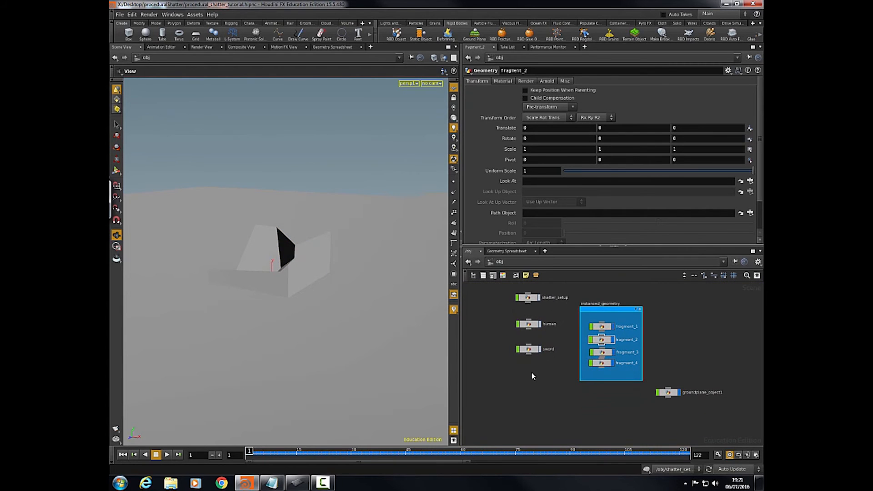
{"action": "left_click", "coordinate": [612, 327]}
{"action": "left_click", "coordinate": [613, 340]}
{"action": "left_click", "coordinate": [613, 353]}
{"action": "left_click", "coordinate": [613, 363]}
- Add an Instance object below the sword node
{"action": "key", "text": "Tab"}
{"action": "type", "text": "insta"}
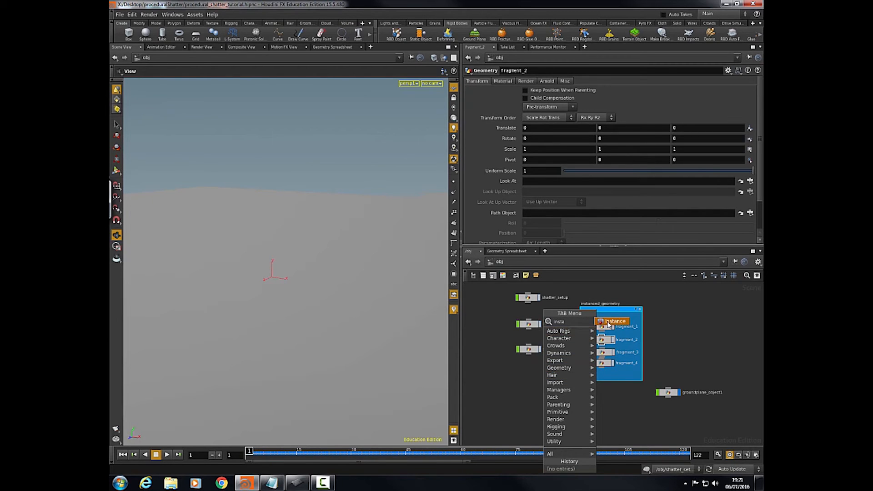
{"action": "key", "text": "Return"}
{"action": "left_click", "coordinate": [534, 369]}
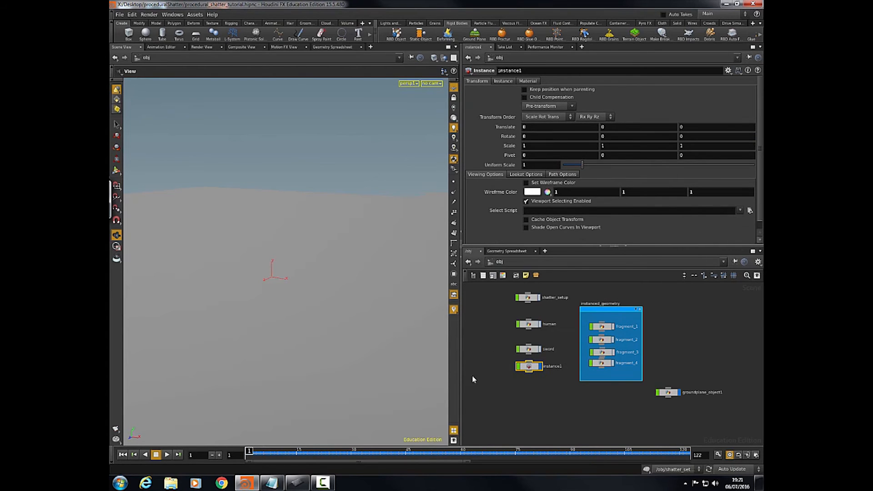
{"action": "right_click_drag", "start_coordinate": [371, 333], "coordinate": [382, 331]}
{"action": "middle_click_drag", "start_coordinate": [356, 330], "coordinate": [354, 368]}
{"action": "mouse_move", "coordinate": [354, 369]}
{"action": "left_mouse_down"}
{"action": "mouse_move", "coordinate": [402, 341]}
{"action": "mouse_move", "coordinate": [411, 363]}
{"action": "mouse_move", "coordinate": [367, 376]}
{"action": "left_mouse_up"}
{"action": "right_click_drag", "start_coordinate": [347, 367], "coordinate": [279, 318]}
{"action": "left_click", "coordinate": [602, 327]}
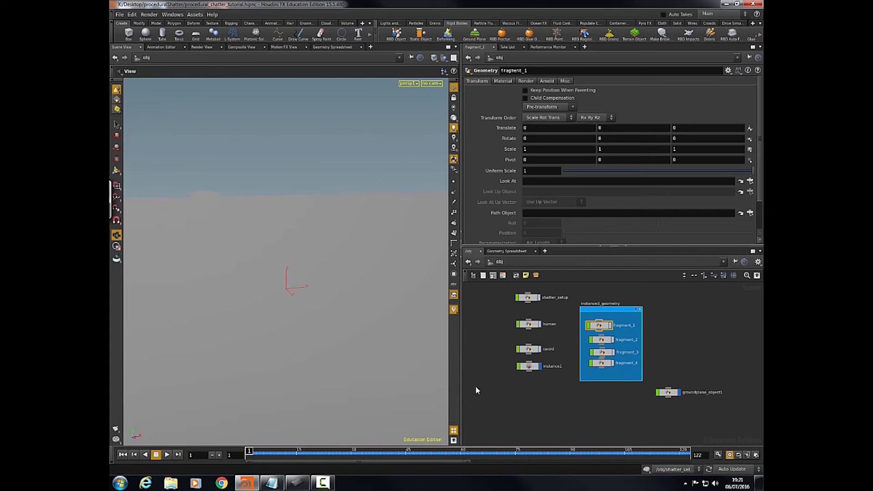
- Move the new Instance object slightly lower beneath the sword node and rename it instance_fragments
{"action": "middle_click_drag", "start_coordinate": [533, 367], "coordinate": [542, 367]}
{"action": "left_click_drag", "start_coordinate": [543, 367], "coordinate": [545, 378]}
{"action": "left_click", "coordinate": [563, 376]}
{"action": "type", "text": "instanc"}
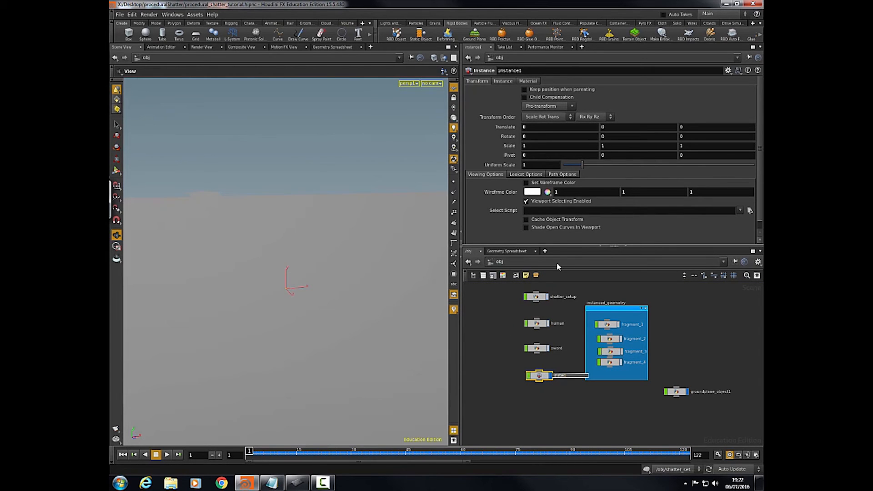
{"action": "type", "text": "e_fragments"}
{"action": "key", "text": "Return"}
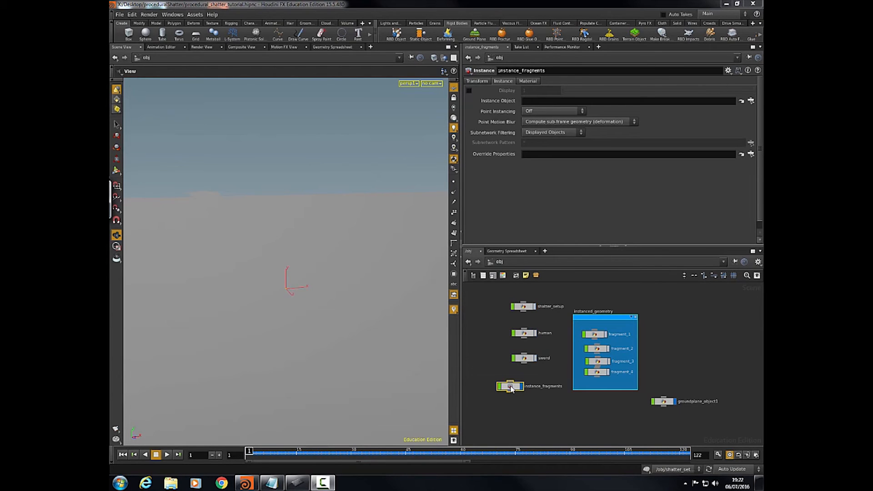
- Go inside instance_fragments and delete its default add node
{"action": "double_click", "coordinate": [510, 386]}
{"action": "scroll", "coordinate": [507, 397], "scroll_direction": "up", "scroll_amount": 3}
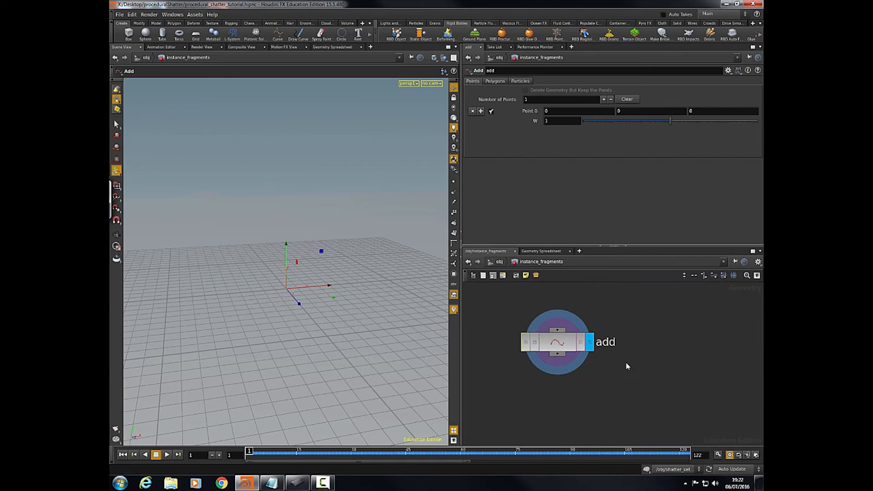
{"action": "scroll", "coordinate": [522, 395], "scroll_direction": "down", "scroll_amount": 3}
{"action": "left_click_drag", "start_coordinate": [513, 362], "coordinate": [637, 410]}
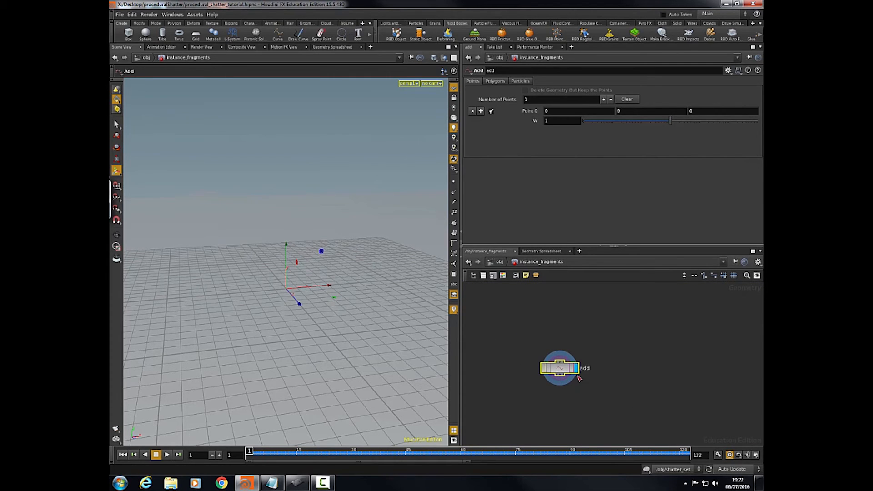
{"action": "key", "text": "Delete"}
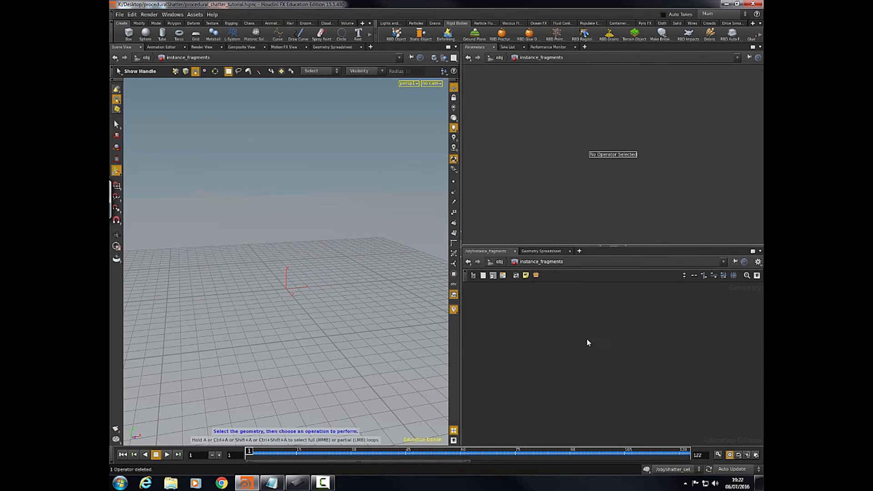
- Create an Object Merge node in instance_fragments and set its Transform to Into This Object
{"action": "key", "text": "Tab"}
{"action": "type", "text": "object"}
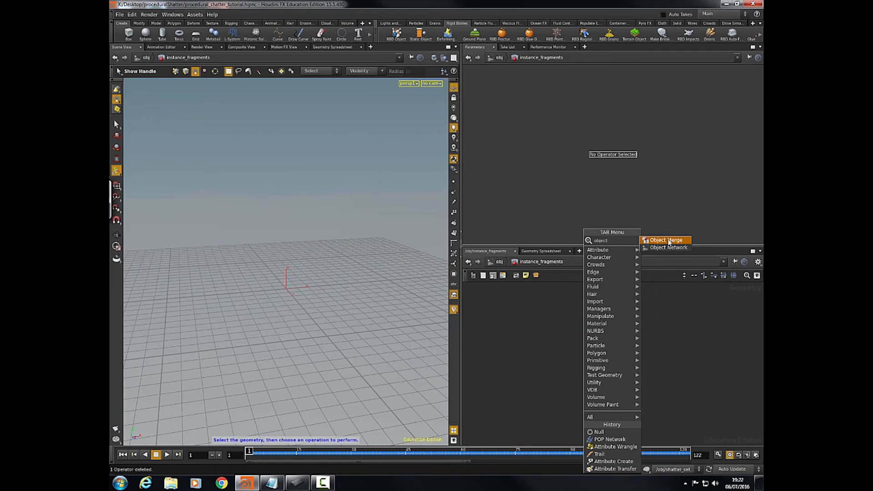
{"action": "left_click", "coordinate": [669, 241]}
{"action": "left_click", "coordinate": [580, 333]}
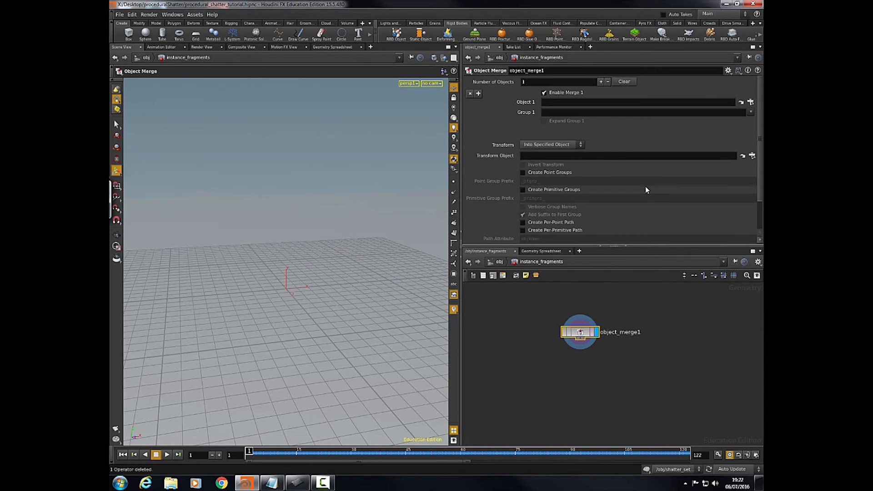
{"action": "left_click", "coordinate": [551, 144]}
{"action": "left_click", "coordinate": [523, 162]}
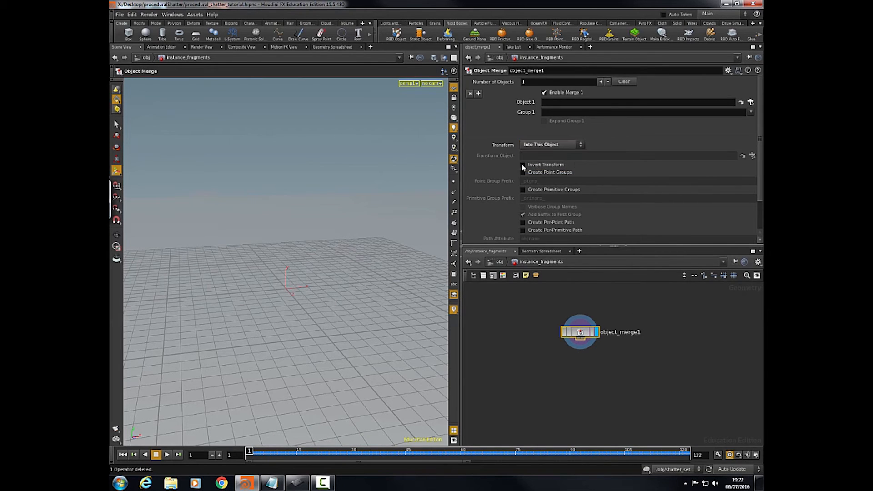
- Set Object 1 of the Object Merge to OUT_particles inside shatter_setup, exported as a relative path
{"action": "left_click", "coordinate": [751, 102]}
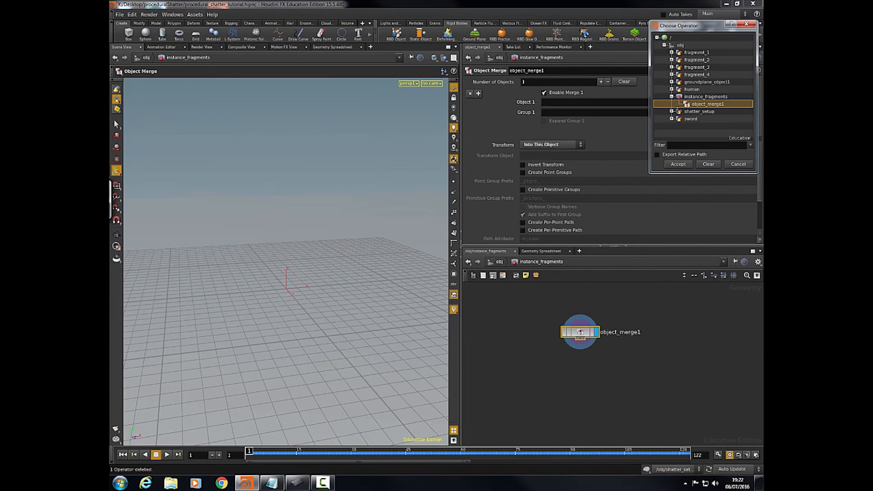
{"action": "left_click", "coordinate": [657, 154]}
{"action": "left_click", "coordinate": [672, 111]}
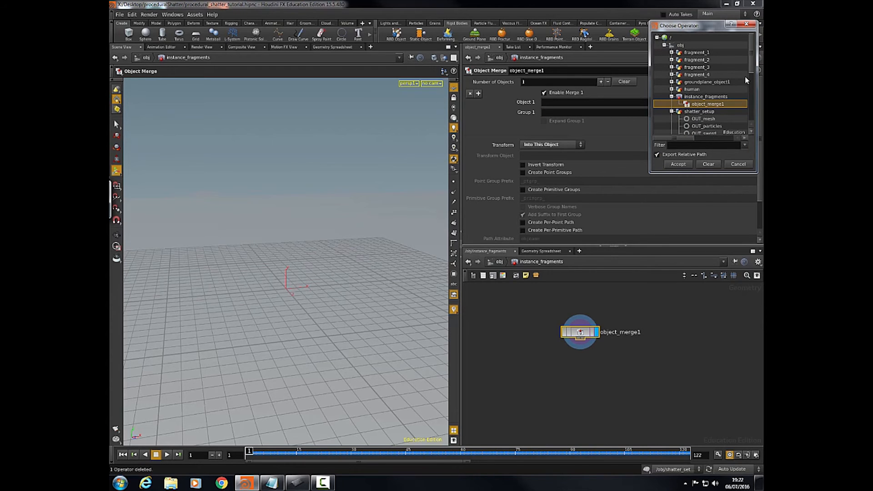
{"action": "left_click", "coordinate": [707, 126]}
{"action": "left_click", "coordinate": [679, 165]}
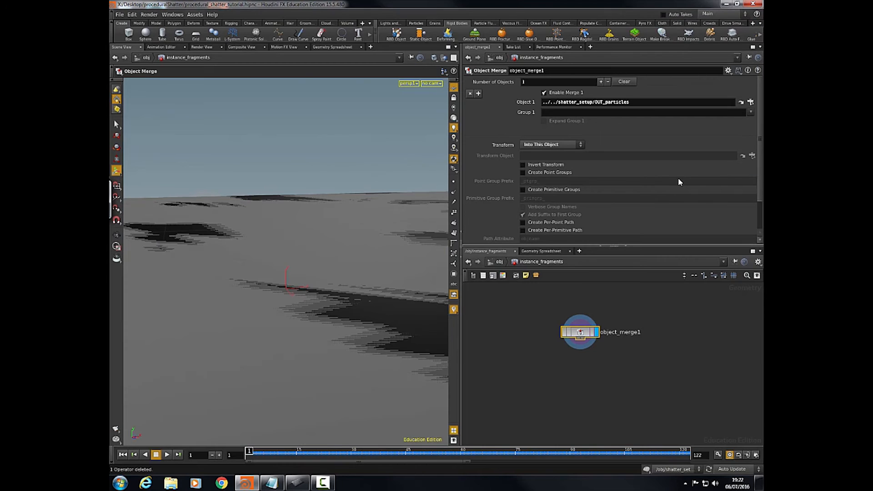
{"action": "scroll", "coordinate": [507, 313], "scroll_direction": "down", "scroll_amount": 2}
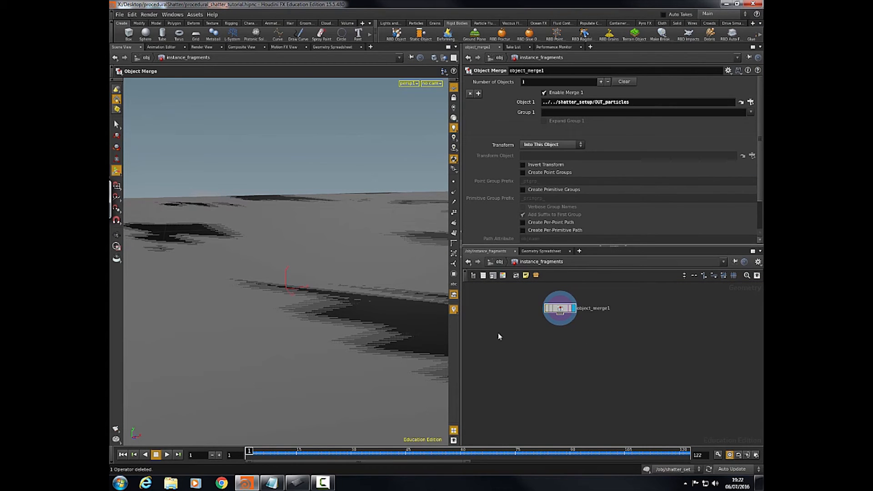
- Line up the instance_fragments node below sword at the object level and go back inside it
{"action": "key", "text": "u"}
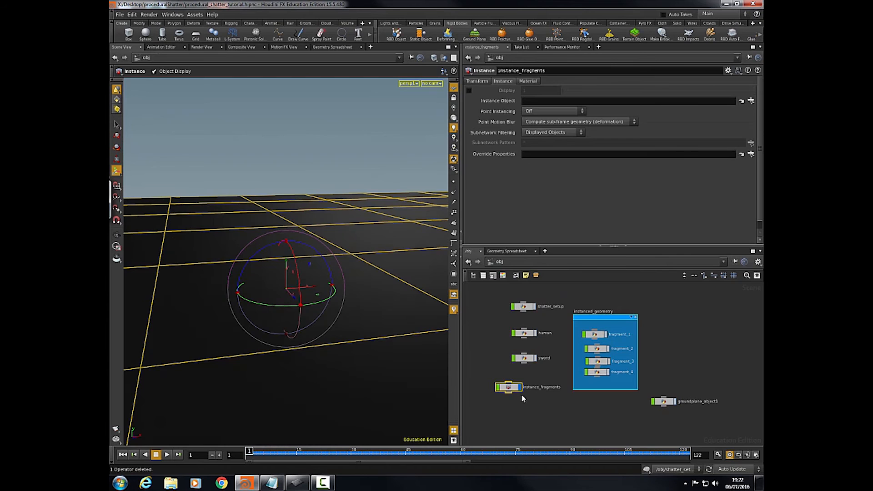
{"action": "left_click_drag", "start_coordinate": [510, 389], "coordinate": [523, 389]}
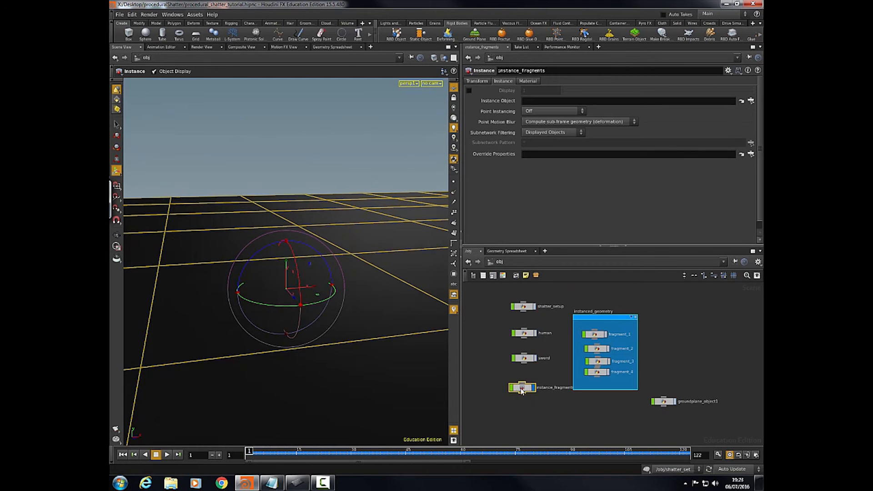
{"action": "middle_click_drag", "start_coordinate": [520, 399], "coordinate": [533, 390]}
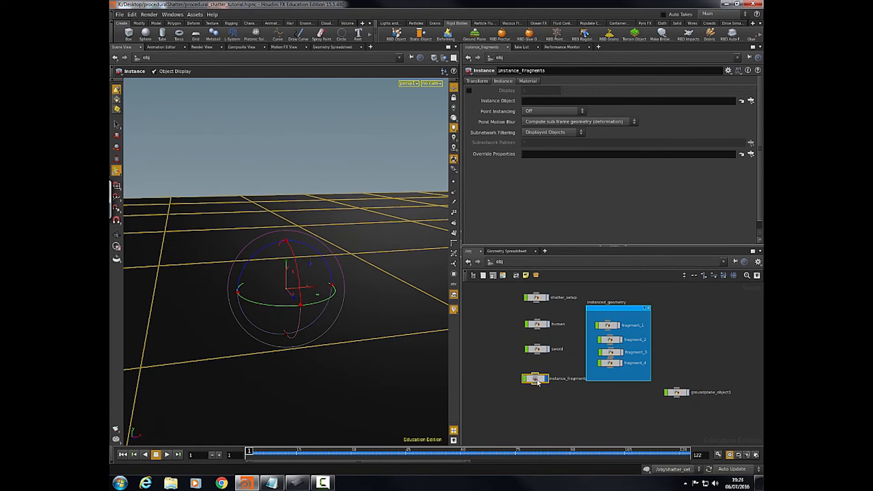
{"action": "double_click", "coordinate": [537, 380]}
{"action": "middle_click_drag", "start_coordinate": [537, 391], "coordinate": [530, 418]}
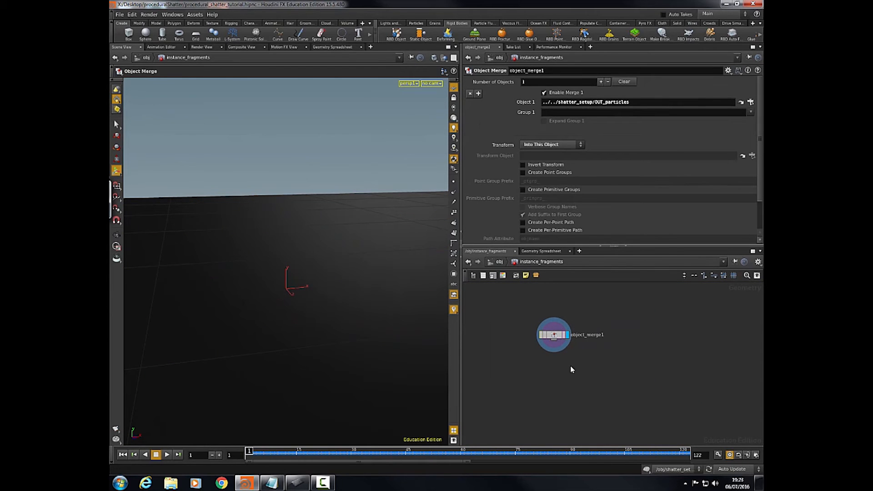
{"action": "left_click_drag", "start_coordinate": [554, 336], "coordinate": [554, 337]}
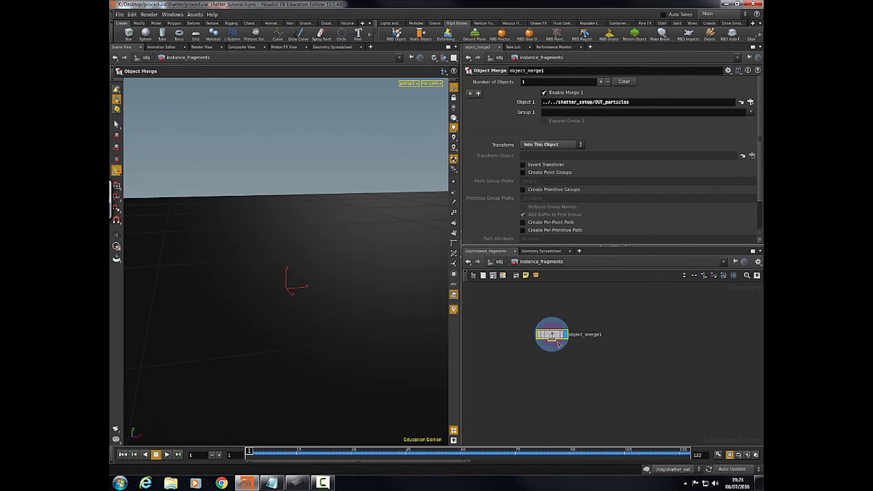
{"action": "key", "text": "Tab"}
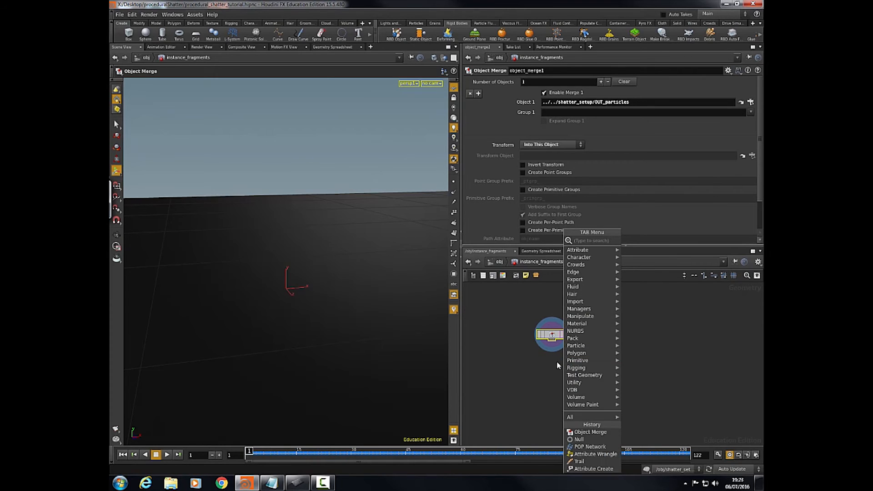
{"action": "left_click", "coordinate": [550, 368]}
{"action": "middle_click_drag", "start_coordinate": [546, 379], "coordinate": [587, 383]}
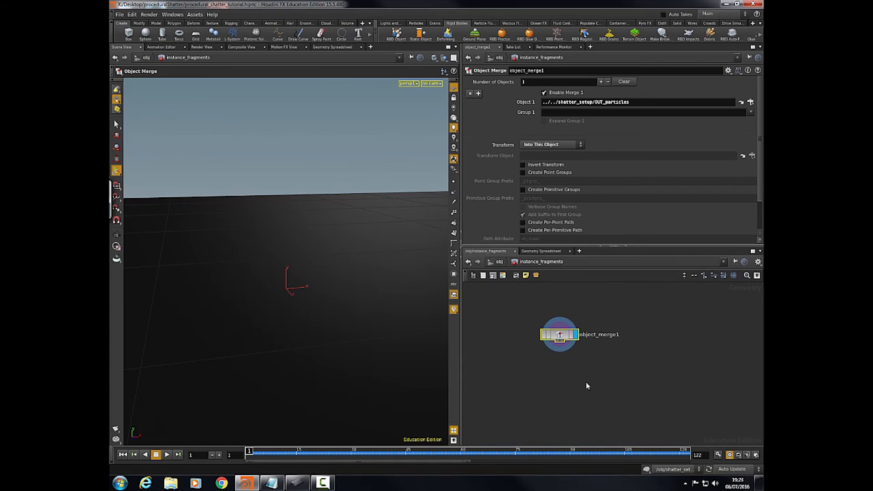
{"action": "left_click", "coordinate": [560, 377]}
{"action": "key", "text": "Tab"}
{"action": "left_click", "coordinate": [548, 371]}
{"action": "mouse_move", "coordinate": [571, 365]}
{"action": "middle_mouse_down"}
{"action": "mouse_move", "coordinate": [552, 369]}
{"action": "mouse_move", "coordinate": [566, 374]}
{"action": "middle_mouse_up"}
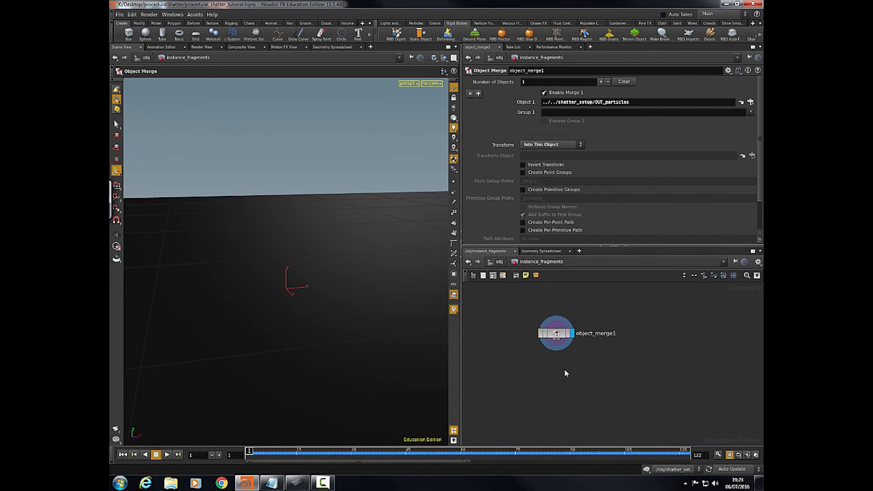
{"action": "key", "text": "Tab"}
{"action": "type", "text": "att"}
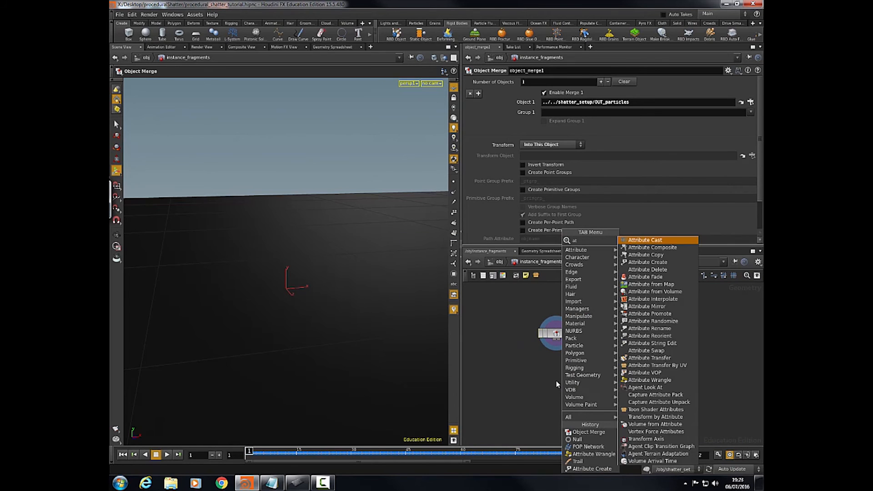
{"action": "left_click", "coordinate": [558, 380]}
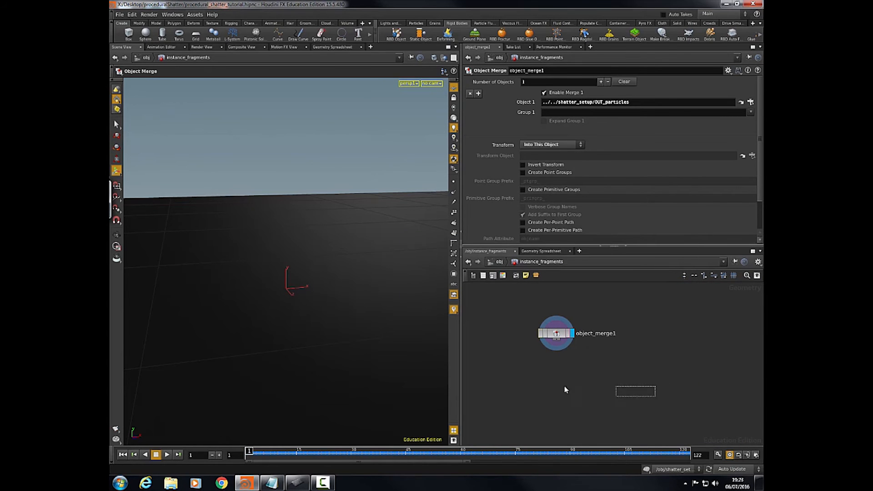
{"action": "left_click", "coordinate": [558, 380]}
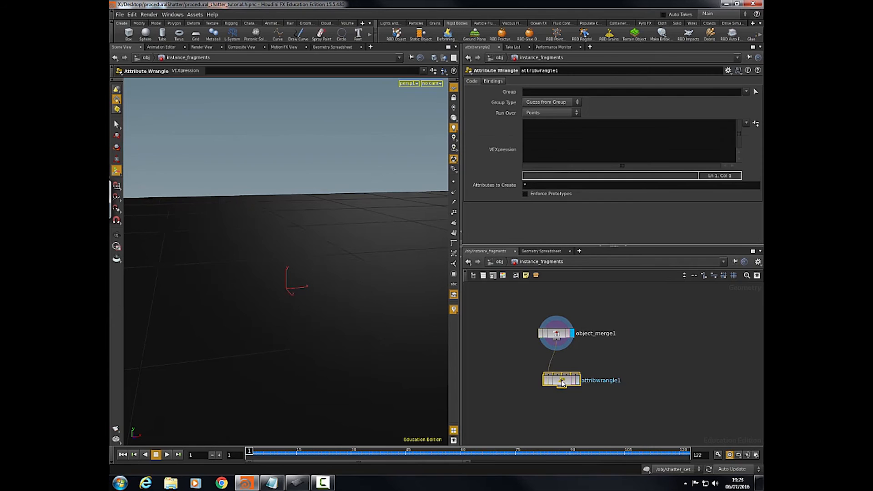
{"action": "left_click_drag", "start_coordinate": [566, 384], "coordinate": [566, 392]}
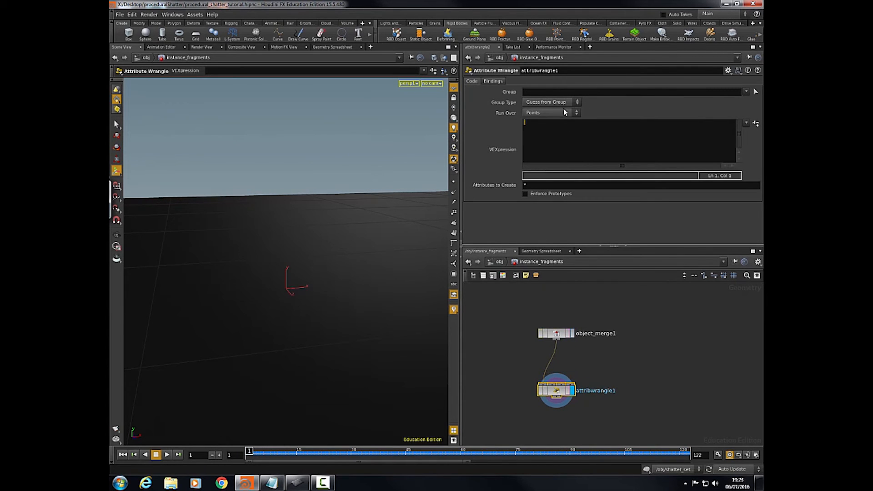
{"action": "key", "text": "Delete"}
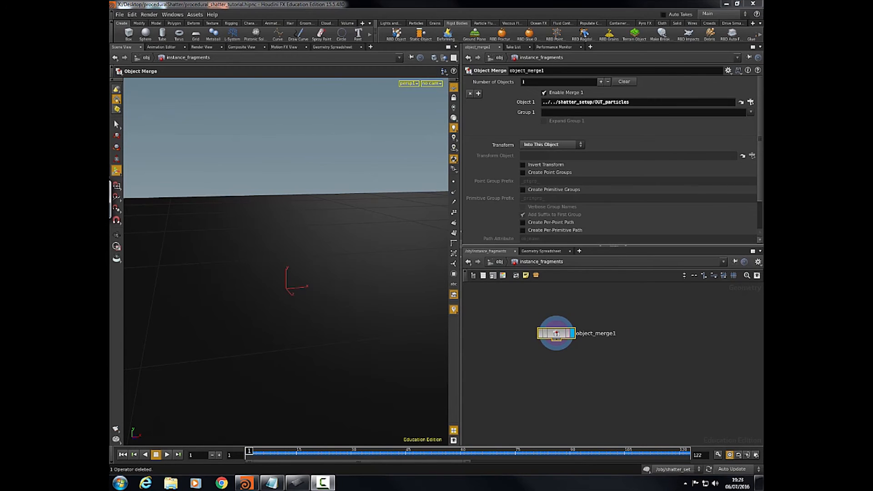
- Add an Attribute Wrangle below object_merge1, connect the merge to its input and make it the displayed node
{"action": "key", "text": "Tab"}
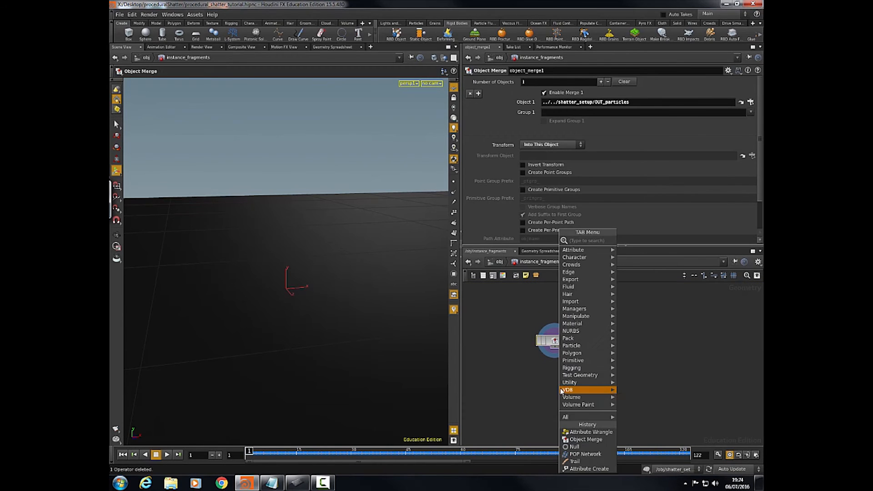
{"action": "type", "text": "attri"}
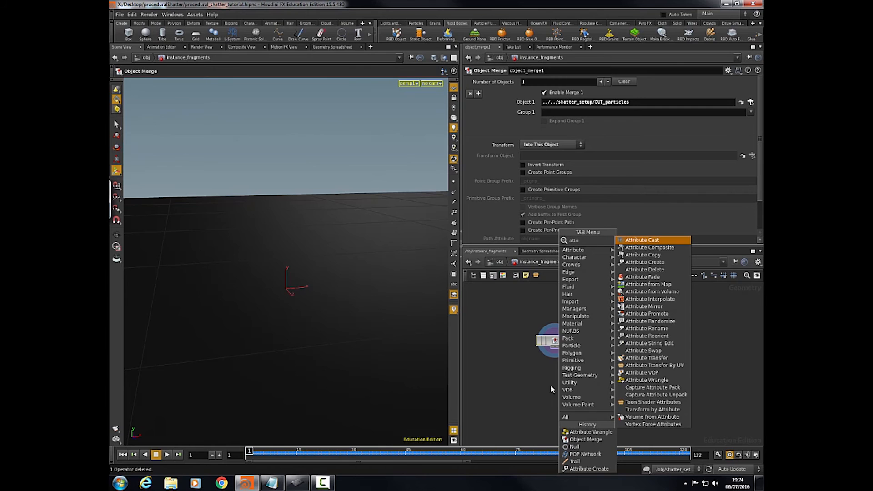
{"action": "left_click", "coordinate": [647, 380]}
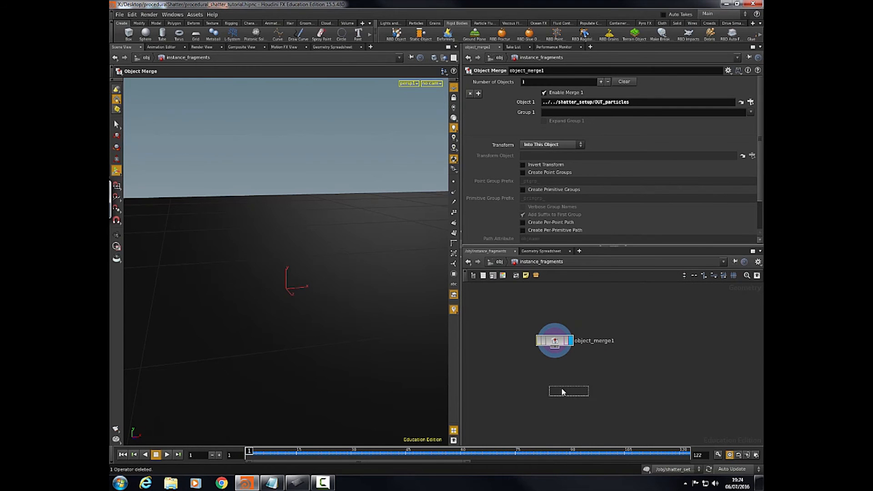
{"action": "left_click", "coordinate": [560, 381]}
{"action": "left_click_drag", "start_coordinate": [555, 347], "coordinate": [564, 385]}
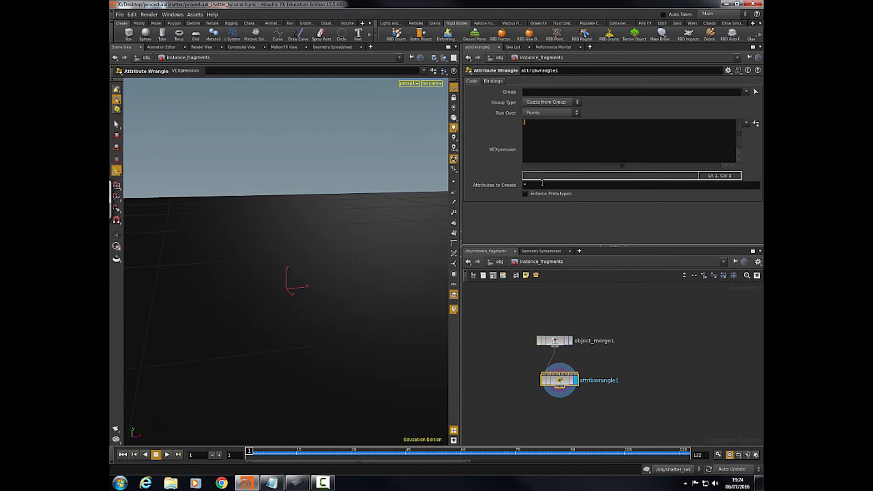
{"action": "type", "text": "f"}
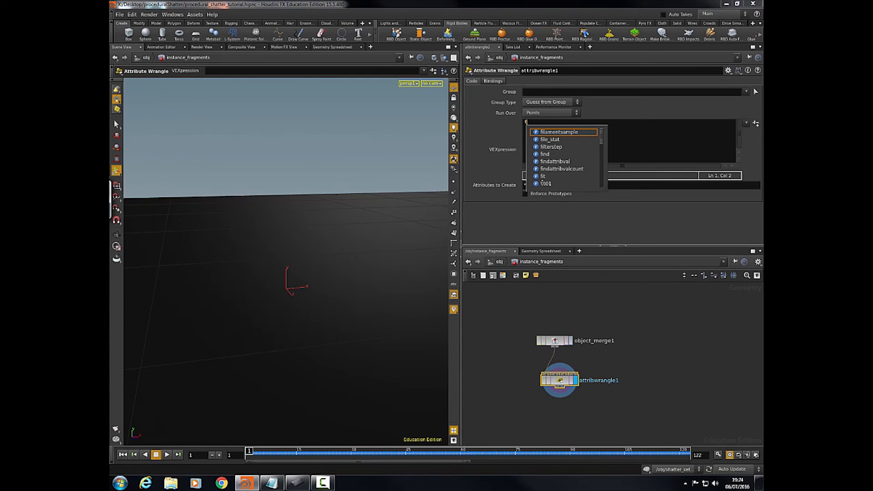
{"action": "type", "text": "@"}
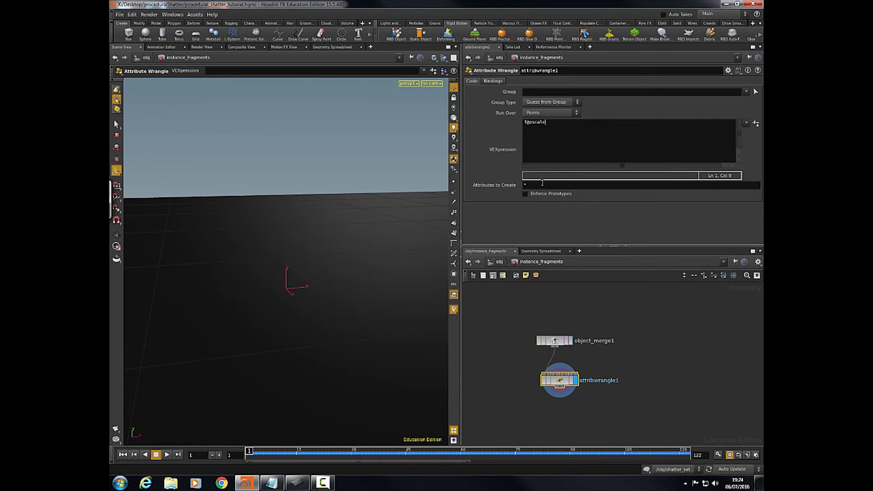
{"action": "type", "text": "pscale"}
{"action": "type", "text": "set(fit"}
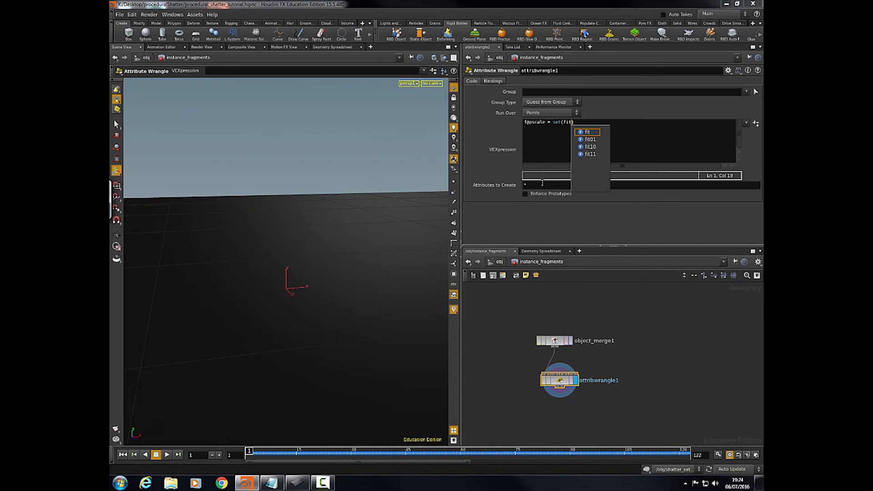
{"action": "type", "text": "01(rand"}
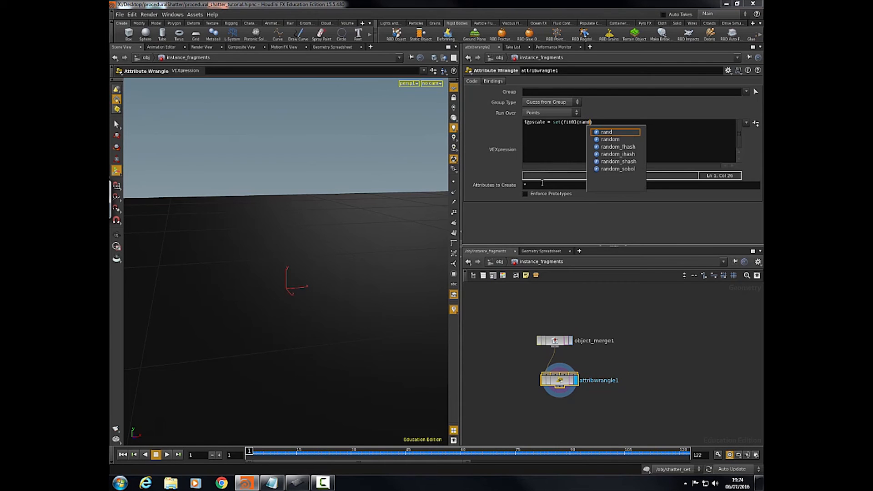
{"action": "type", "text": "("}
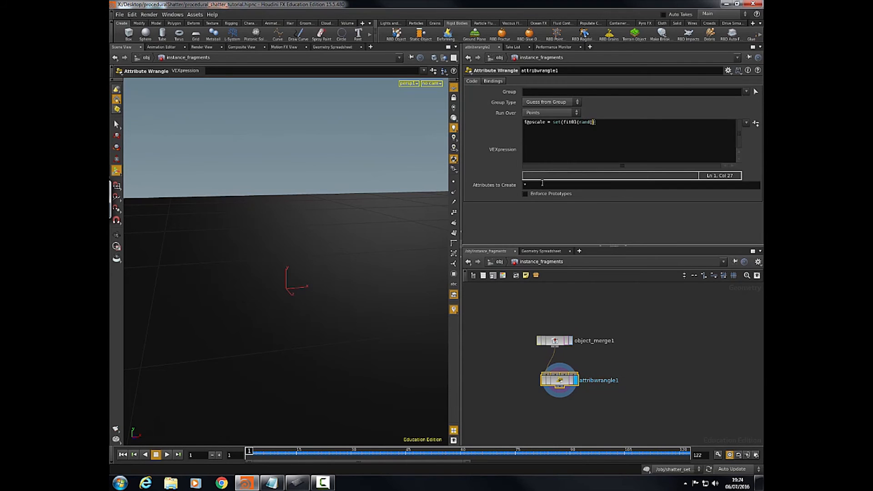
{"action": "type", "text": "@ptnum"}
- Finish the pscale expression with chf channels "scaleMin" and "scaleMax" as the fit range and create their parameters on the wrangle
{"action": "type", "text": "), 0.1"}
{"action": "type", "text": "ch('"}
{"action": "type", "text": "f("}
{"action": "type", "text": "''"}
{"action": "type", "text": "scale_"}
{"action": "type", "text": "in\""}
{"action": "type", "text": ", chf"}
{"action": "type", "text": "(\""}
{"action": "type", "text": "scale"}
{"action": "type", "text": "Max"}
{"action": "type", "text": "\"))"}
{"action": "type", "text": ";"}
{"action": "key", "text": "Return"}
{"action": "left_click", "coordinate": [756, 123]}
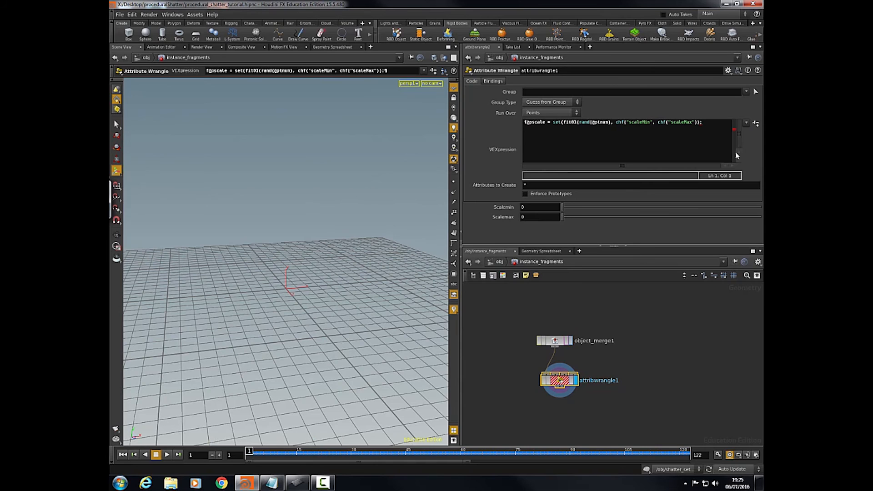
- Close the pscale line in the wrangle's code and set Scalemin to 0.1 and Scalemax to 0.3
{"action": "left_click", "coordinate": [700, 122]}
{"action": "key", "text": "Return"}
{"action": "key", "text": "BackSpace"}
{"action": "left_click", "coordinate": [704, 129]}
{"action": "key", "text": "Return"}
{"action": "mouse_move", "coordinate": [562, 207]}
{"action": "left_mouse_down"}
{"action": "mouse_move", "coordinate": [571, 209]}
{"action": "mouse_move", "coordinate": [562, 207]}
{"action": "left_mouse_up"}
{"action": "type", "text": ".1"}
{"action": "key", "text": "Return"}
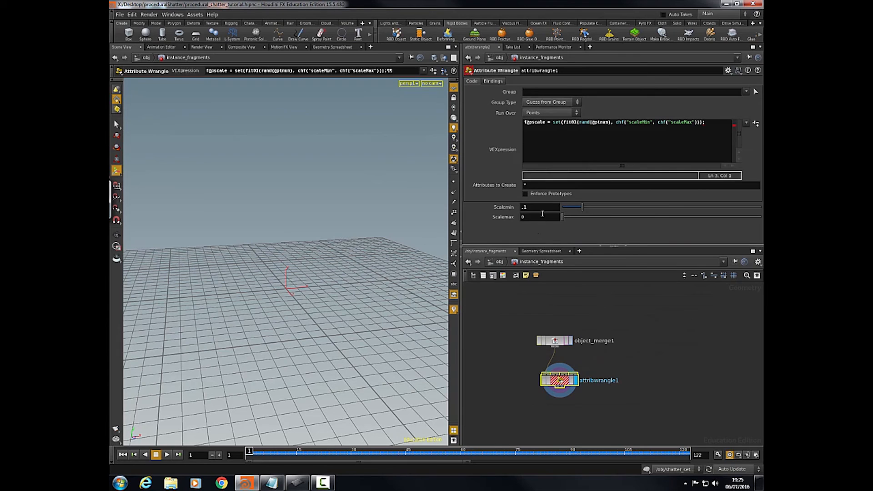
{"action": "left_click_drag", "start_coordinate": [540, 216], "coordinate": [516, 237]}
{"action": "type", "text": ".3"}
{"action": "key", "text": "Return"}
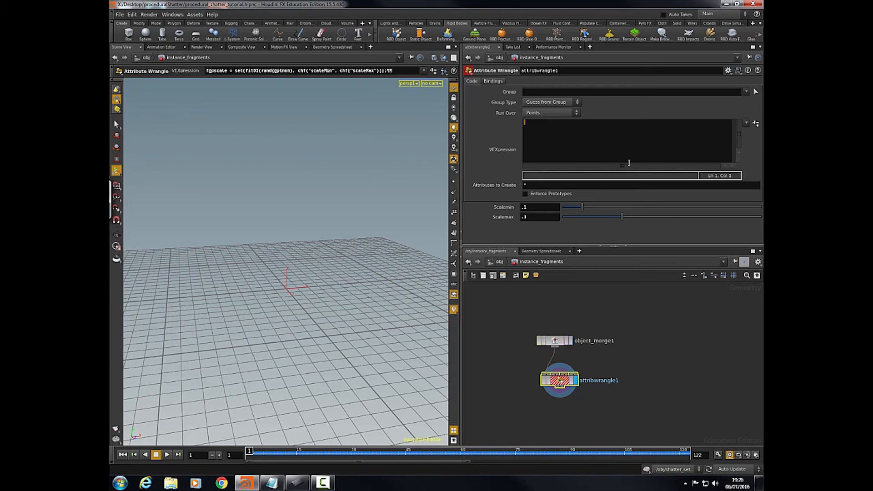
{"action": "type", "text": "f@"}
{"action": "key", "text": "Escape"}
{"action": "type", "text": "pscale = set()"}
{"action": "key", "text": "Left"}
{"action": "type", "text": "fit"}
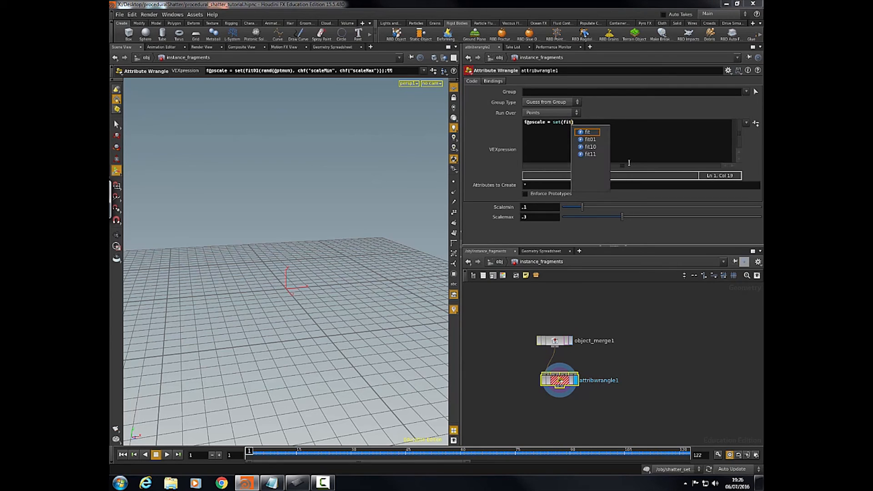
{"action": "type", "text": "01("}
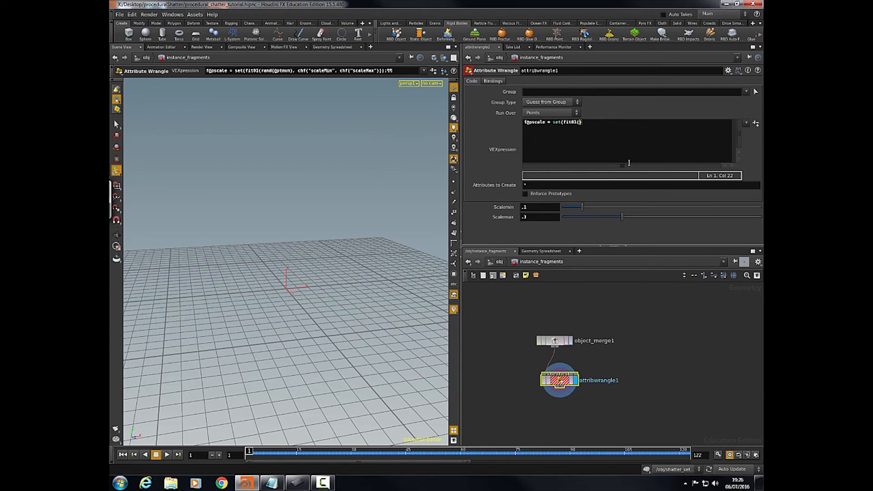
{"action": "type", "text": "rand"}
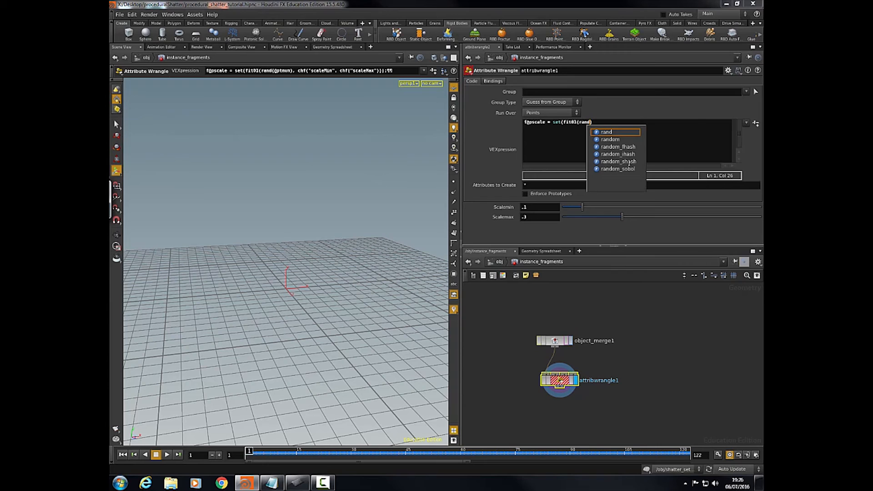
{"action": "type", "text": "(@ptnum)"}
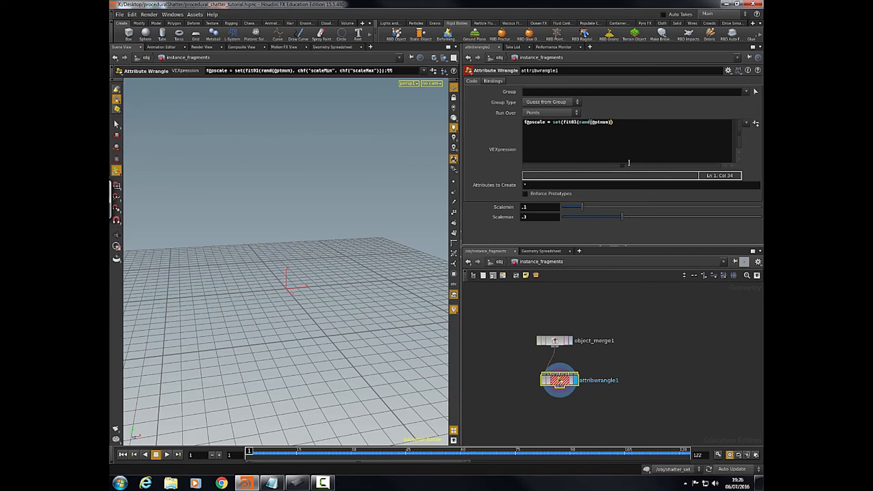
- Complete the pscale line with chf("scale_min") and chf("scale_max") as the fit range and create their parameters on the wrangle
{"action": "type", "text": ", chf(\"scale_min"}
{"action": "key", "text": "Right"}
{"action": "type", "text": "), chf(\"scale_ma"}
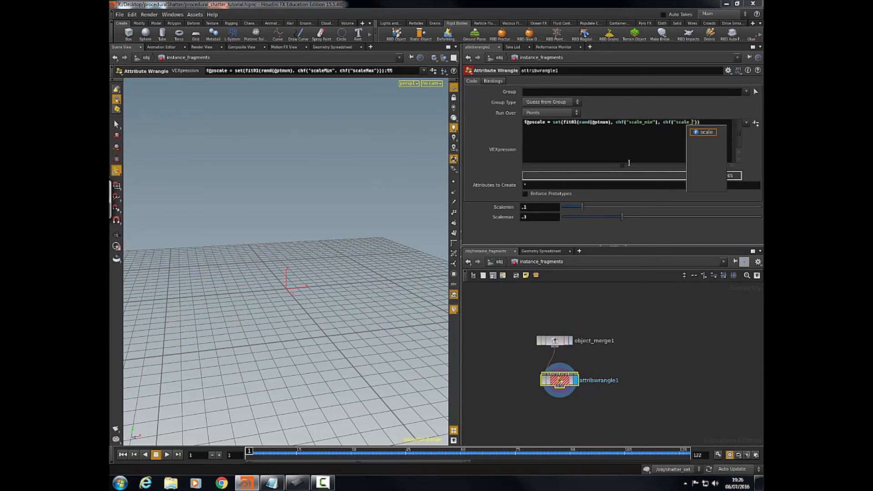
{"action": "type", "text": "x"}
{"action": "key", "text": "Right"}
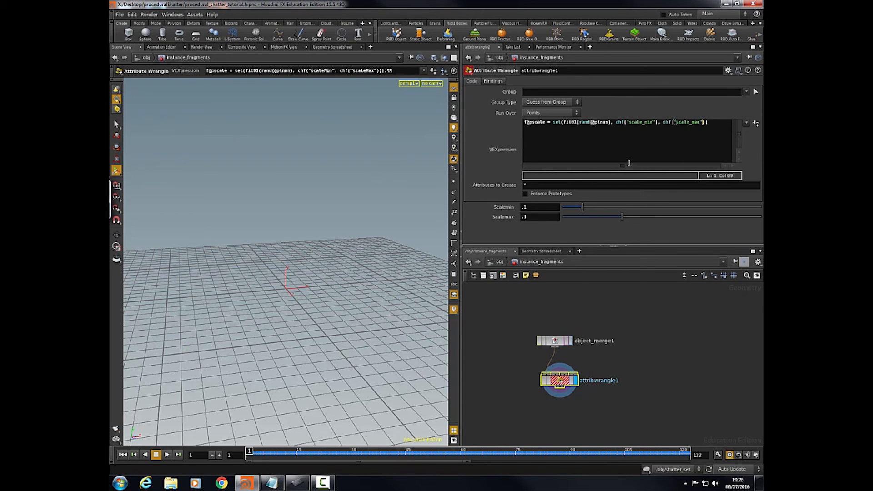
{"action": "key", "text": "Right"}
{"action": "key", "text": "Right"}
{"action": "key", "text": "Left"}
{"action": "key", "text": "Right"}
{"action": "type", "text": ");"}
{"action": "key", "text": "Return"}
{"action": "left_click", "coordinate": [756, 124]}
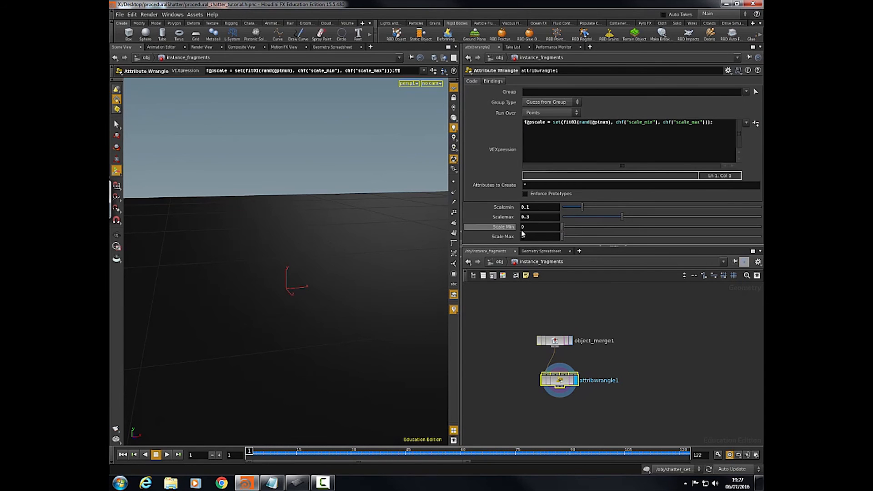
- Delete the old scaleMin and scaleMax parameters from the wrangle's parameter interface and accept the change
{"action": "right_click", "coordinate": [505, 218]}
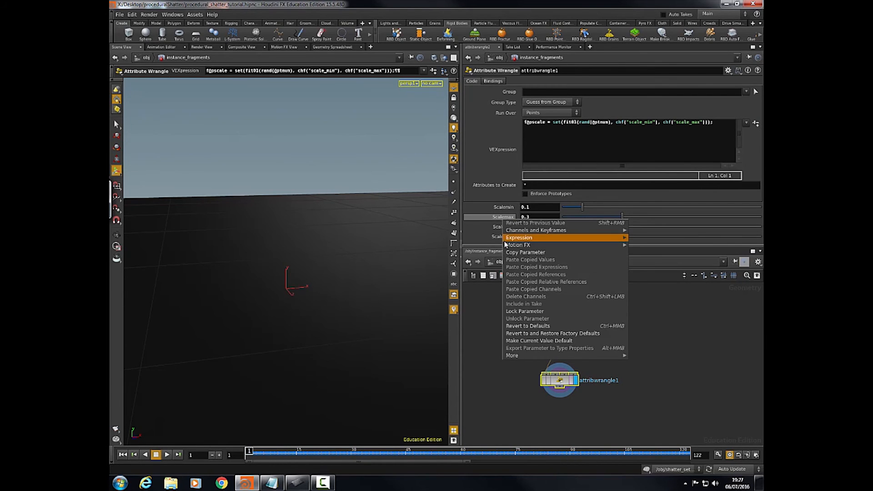
{"action": "left_click", "coordinate": [526, 252]}
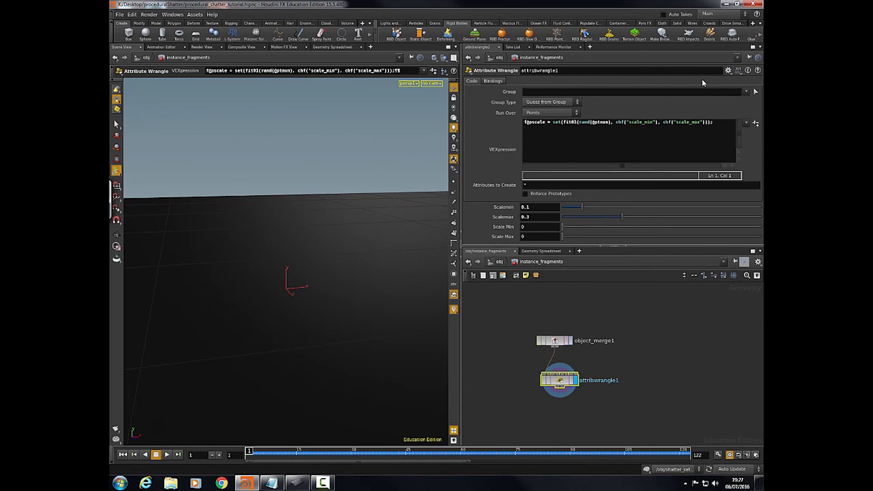
{"action": "left_click", "coordinate": [728, 70]}
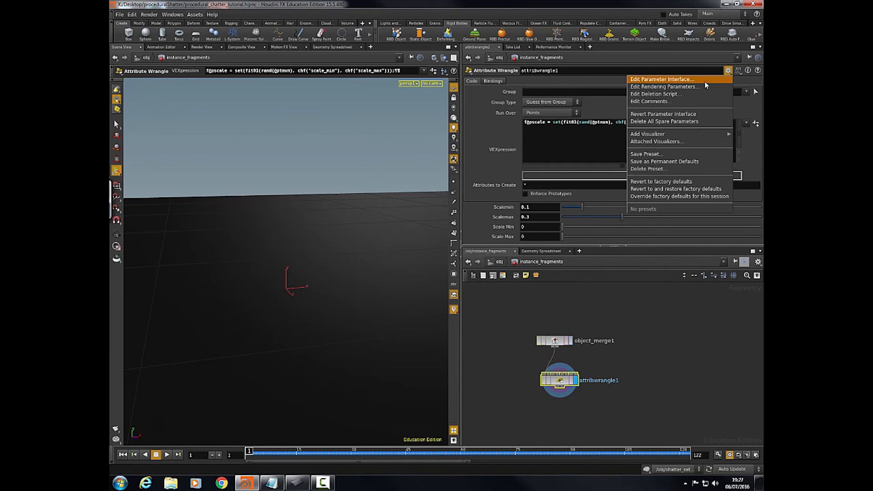
{"action": "left_click", "coordinate": [682, 79]}
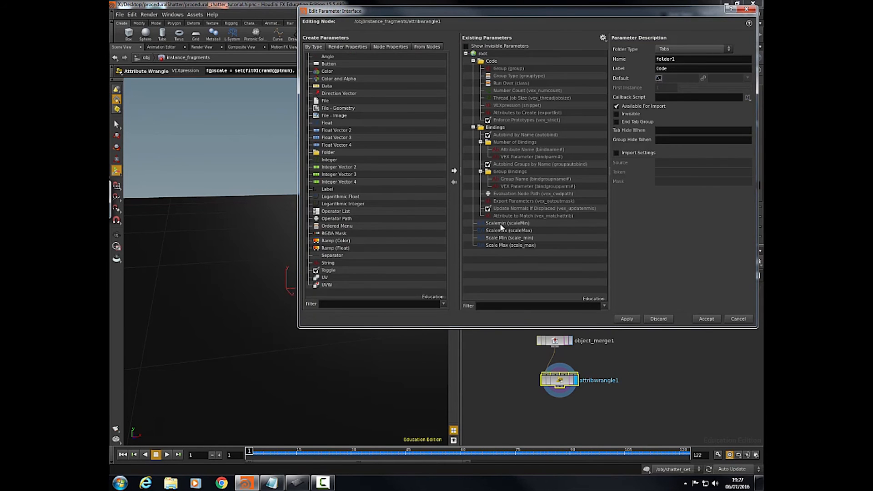
{"action": "left_click", "coordinate": [502, 224]}
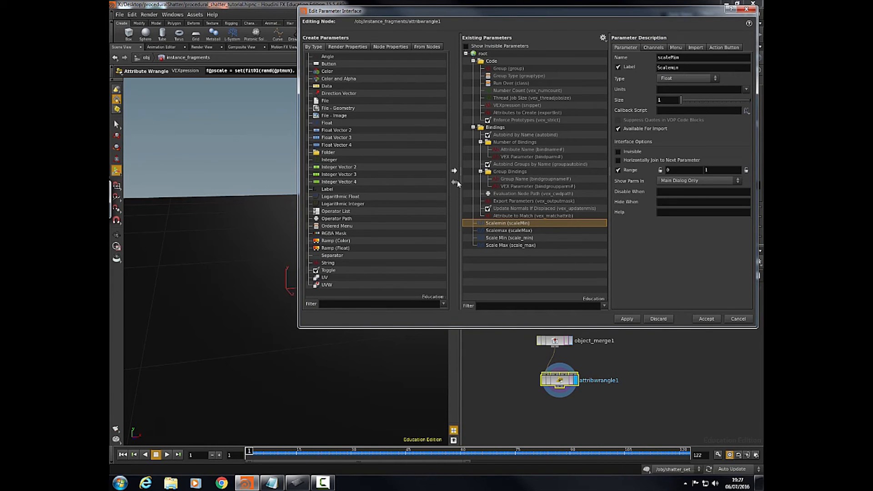
{"action": "left_click", "coordinate": [528, 231], "text": "shift"}
{"action": "right_click", "coordinate": [528, 233]}
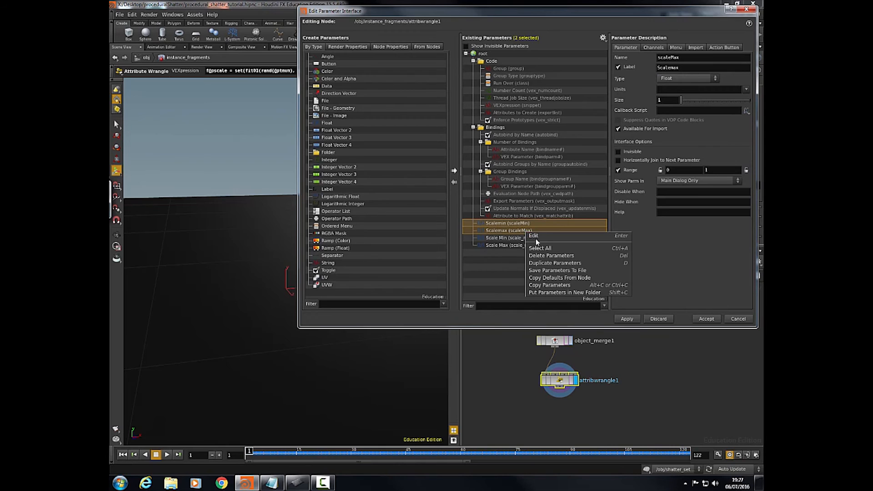
{"action": "left_click", "coordinate": [541, 256]}
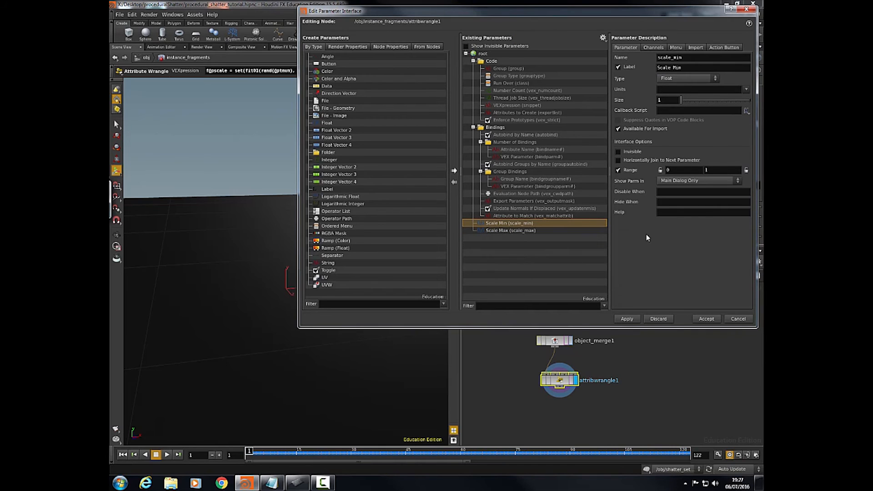
{"action": "left_click", "coordinate": [626, 318]}
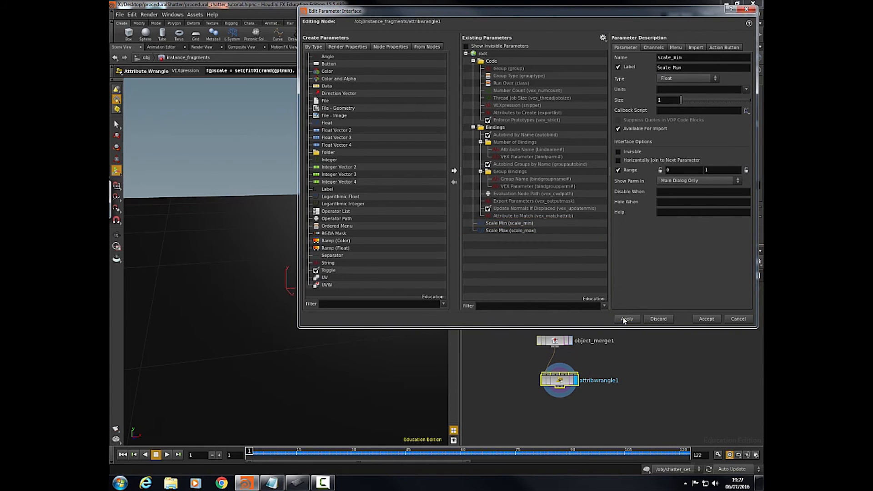
{"action": "left_click", "coordinate": [706, 319]}
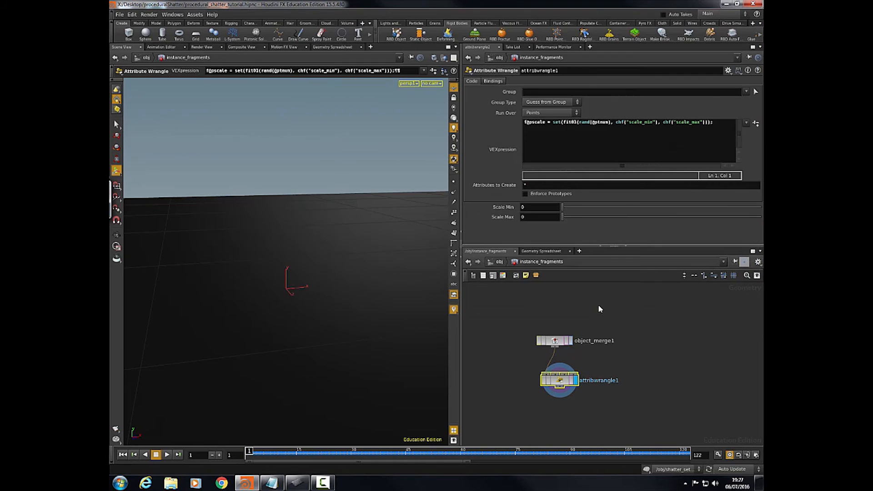
- Set the wrangle's Scale Min to 0.1 and Scale Max to 0.3
{"action": "left_click", "coordinate": [713, 122]}
{"action": "left_click", "coordinate": [533, 208]}
{"action": "type", "text": ".1"}
{"action": "key", "text": "Tab"}
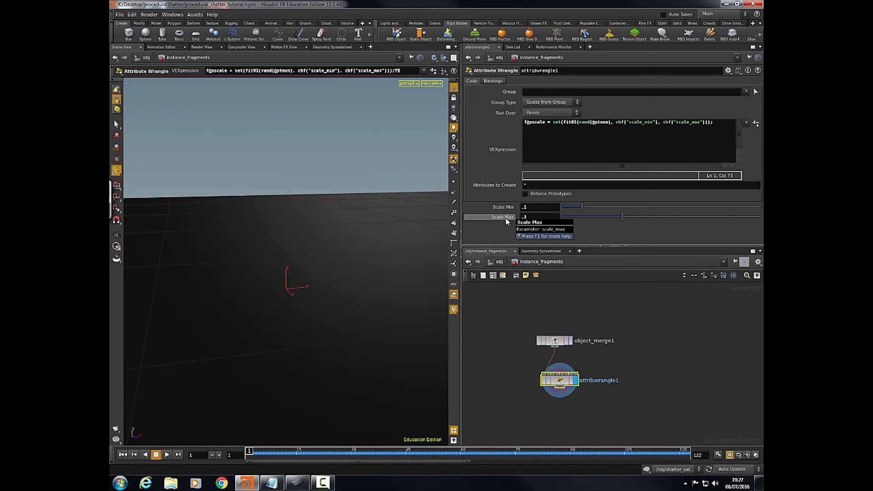
{"action": "type", "text": ".3"}
{"action": "key", "text": "Return"}
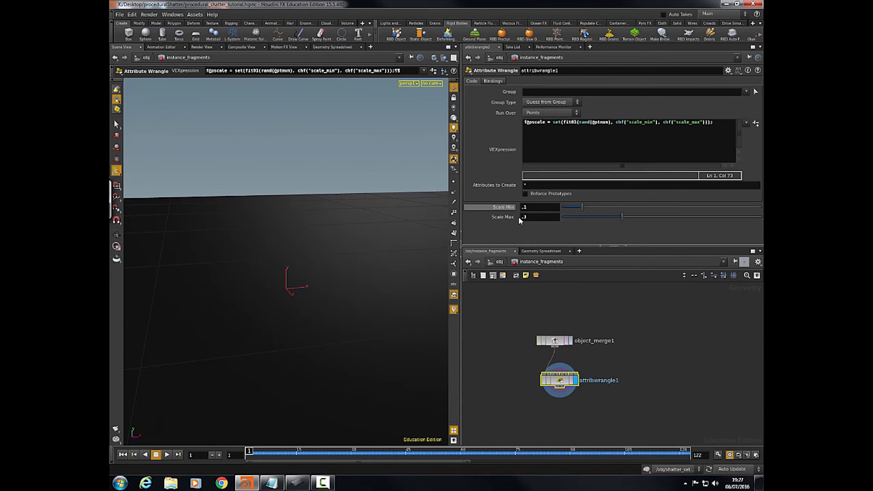
{"action": "key", "text": "Return"}
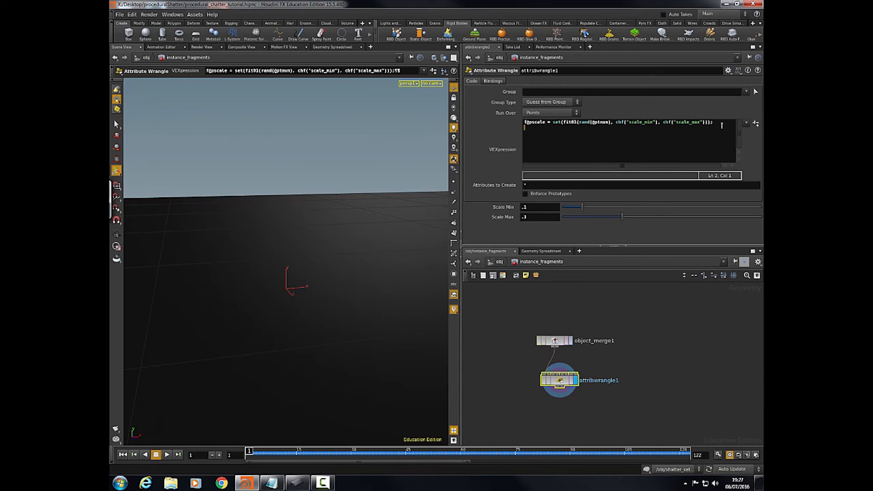
{"action": "key", "text": "Return"}
{"action": "type", "text": "float randx = (fi"}
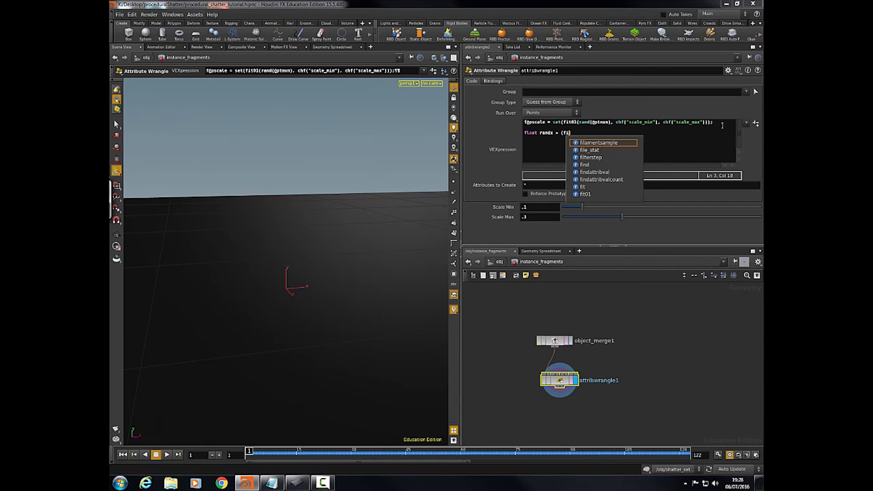
{"action": "type", "text": "t01"}
{"action": "type", "text": "(rand("}
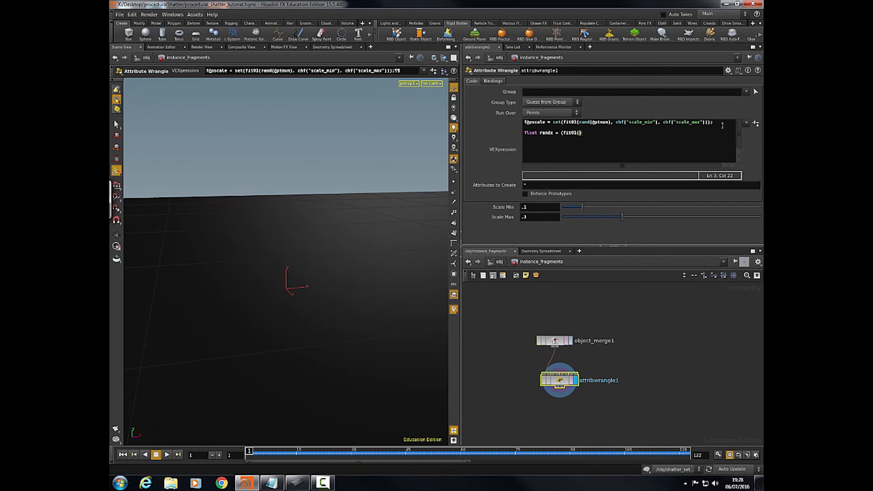
{"action": "type", "text": "@ptnum), 0.1, 0.5))"}
{"action": "type", "text": ";"}
{"action": "key", "text": "Return"}
- Duplicate the randx line twice beneath it and rename the copied variables to randy and randz
{"action": "left_click_drag", "start_coordinate": [646, 133], "coordinate": [525, 135]}
{"action": "key", "text": "ctrl+c"}
{"action": "key", "text": "Down"}
{"action": "key", "text": "ctrl+v"}
{"action": "key", "text": "Return"}
{"action": "key", "text": "ctrl+v"}
{"action": "left_click", "coordinate": [553, 138]}
{"action": "key", "text": "BackSpace"}
{"action": "type", "text": "y"}
{"action": "key", "text": "Down"}
{"action": "key", "text": "BackSpace"}
{"action": "type", "text": "z"}
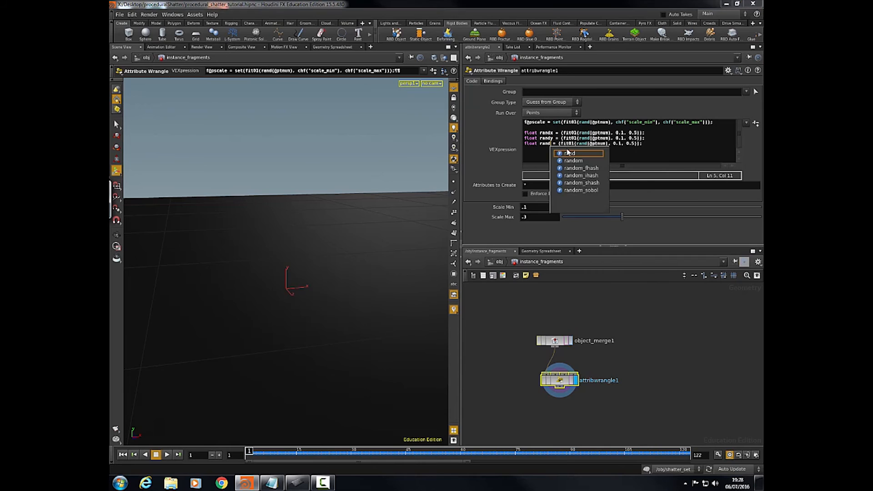
- Add the line v@scale = set(randx, randy, randz); below the random float variables and apply the code
{"action": "left_click", "coordinate": [653, 141]}
{"action": "key", "text": "Return"}
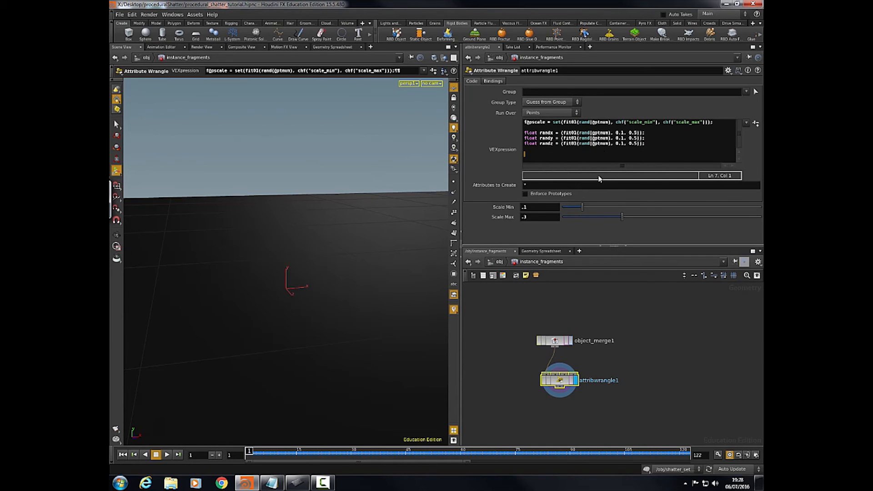
{"action": "type", "text": "v@scale = set()"}
{"action": "key", "text": "Left"}
{"action": "type", "text": "randx,"}
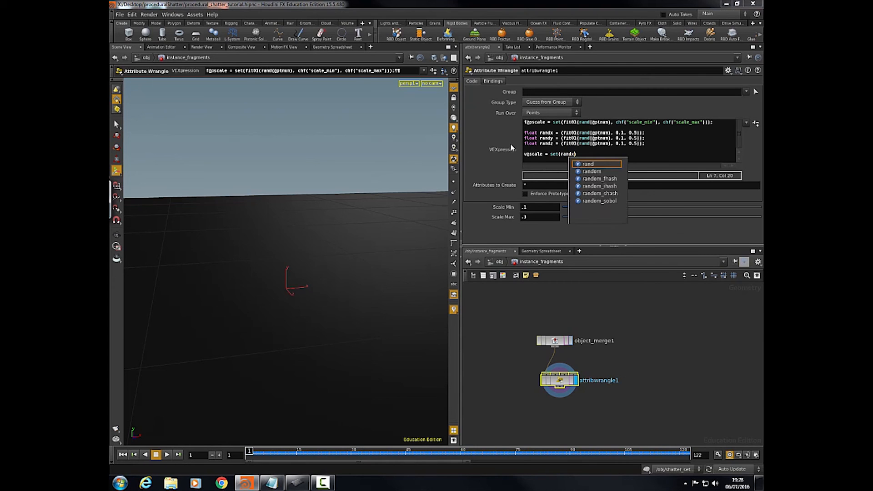
{"action": "type", "text": "dy, rand"}
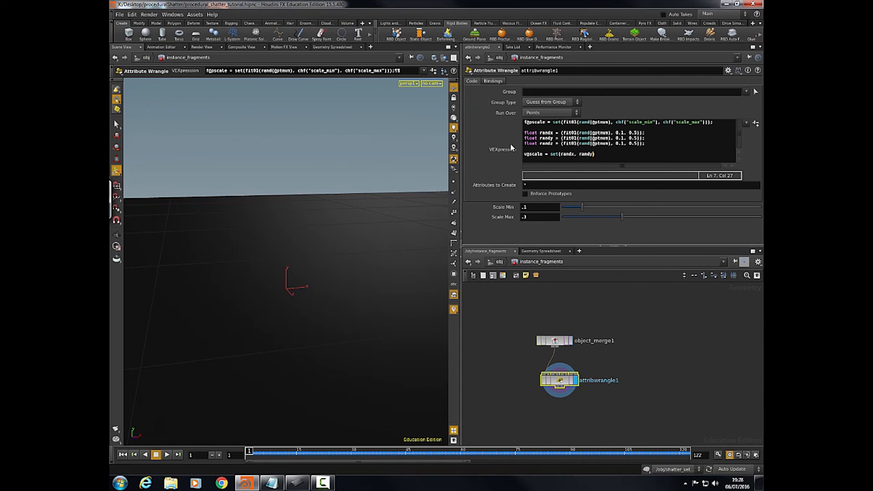
{"action": "type", "text": "z);"}
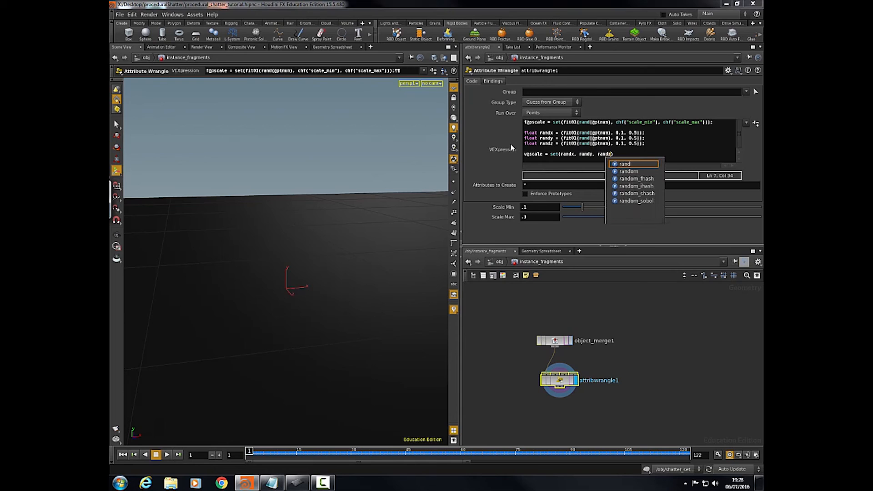
{"action": "key", "text": "Return"}
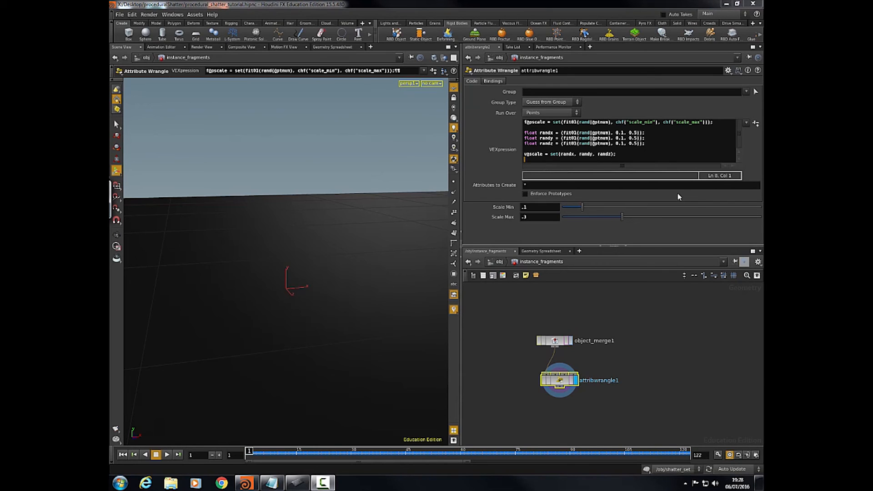
{"action": "left_click", "coordinate": [361, 207]}
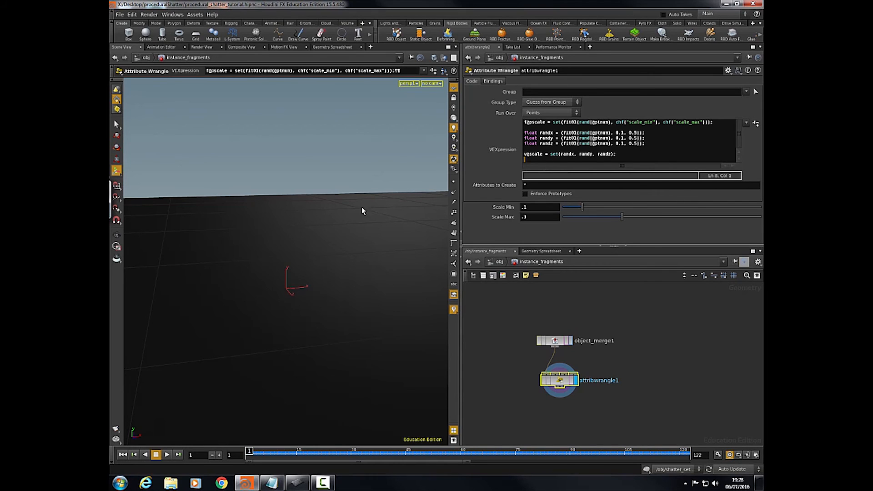
{"action": "key", "text": "Return"}
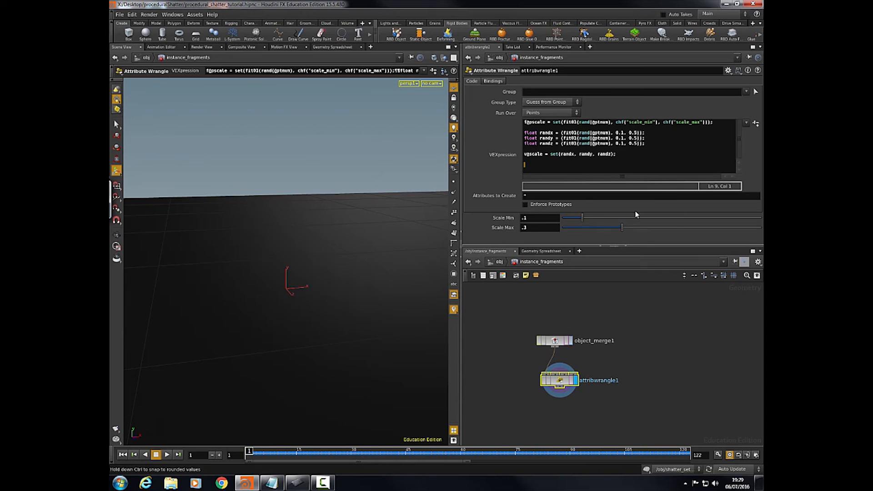
- Insert the comment "// set random pscale and scale" above the pscale line in the wrangle's code
{"action": "left_click", "coordinate": [525, 122]}
{"action": "key", "text": "Return"}
{"action": "key", "text": "Up"}
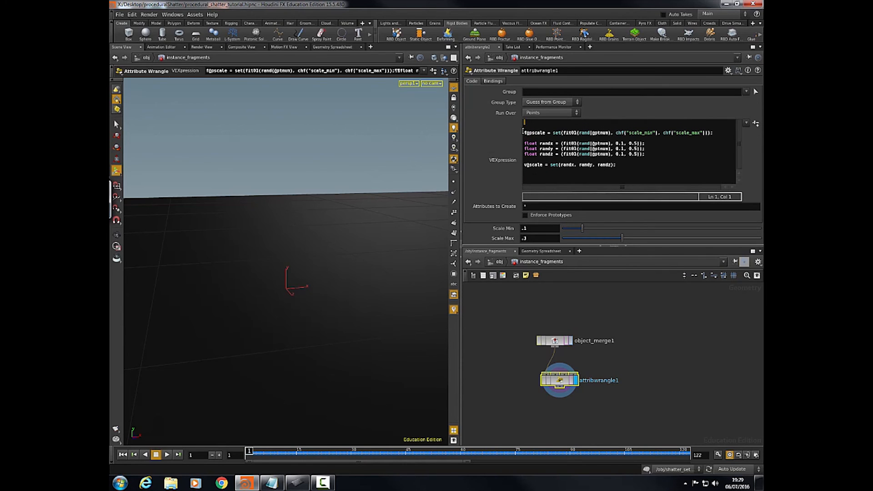
{"action": "key", "text": "Delete"}
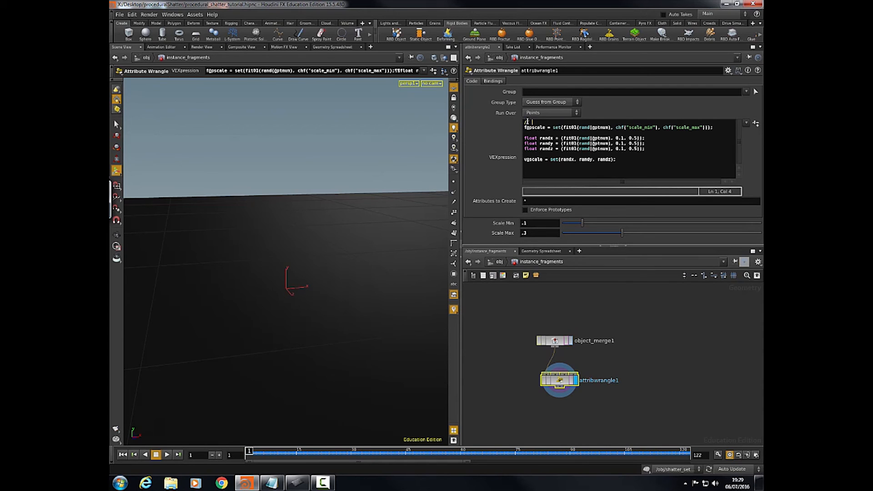
{"action": "type", "text": "// set random"}
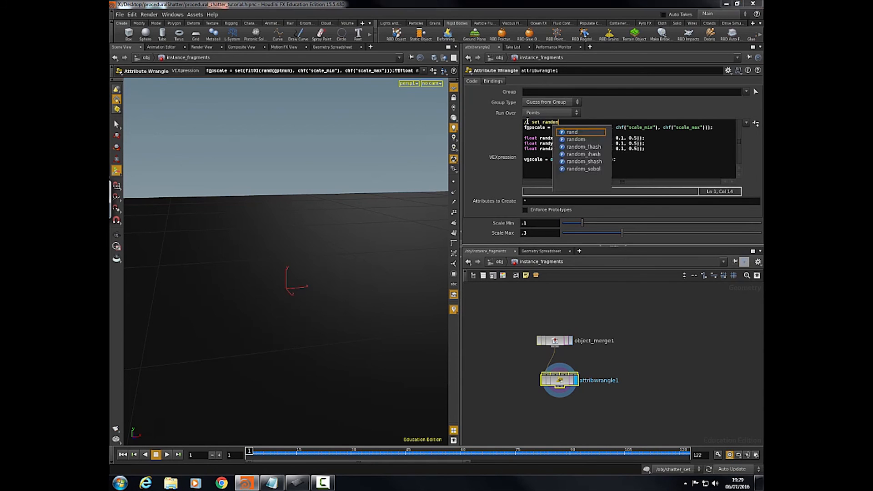
{"action": "type", "text": " pscale and scale"}
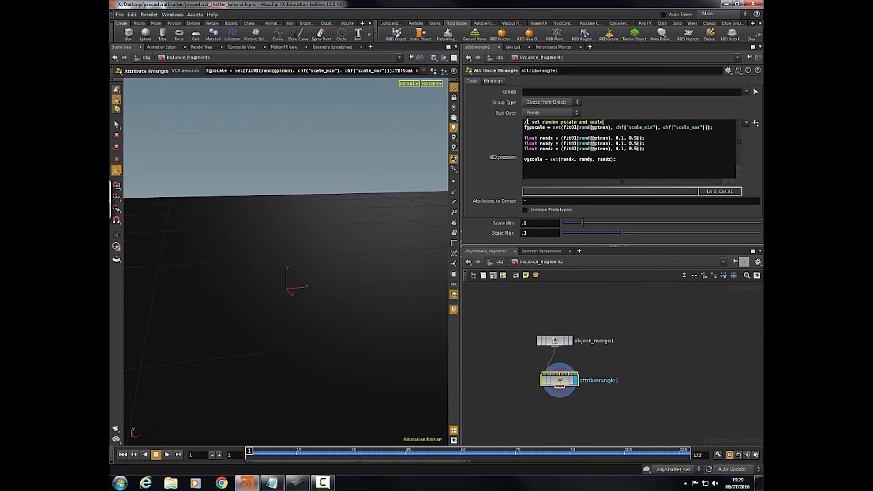
- Add the comment "// vary instance geometry randomly" below the v@scale line, separated by a blank line
{"action": "left_click", "coordinate": [530, 165]}
{"action": "key", "text": "Return"}
{"action": "type", "text": "// "}
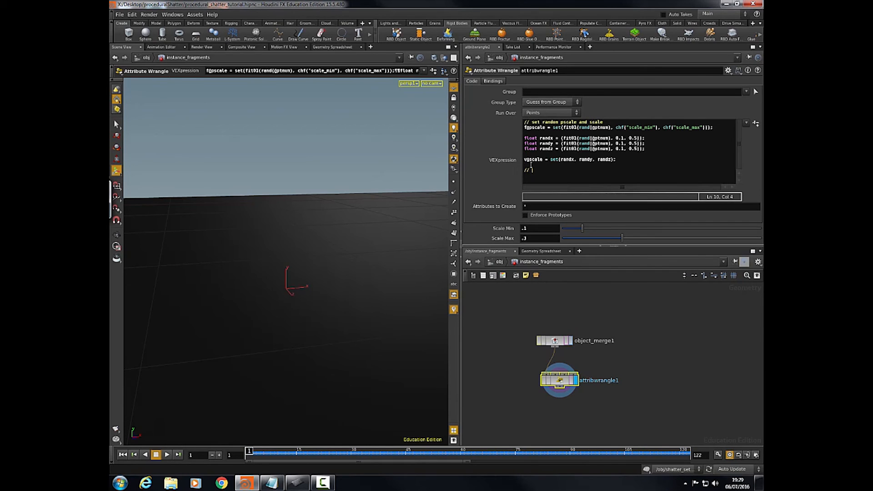
{"action": "type", "text": "vary isnte"}
{"action": "type", "text": "nce"}
{"action": "key", "text": "BackSpace"}
{"action": "key", "text": "BackSpace"}
{"action": "key", "text": "BackSpace"}
{"action": "key", "text": "BackSpace"}
{"action": "key", "text": "BackSpace"}
{"action": "type", "text": "nstance geometry randomly"}
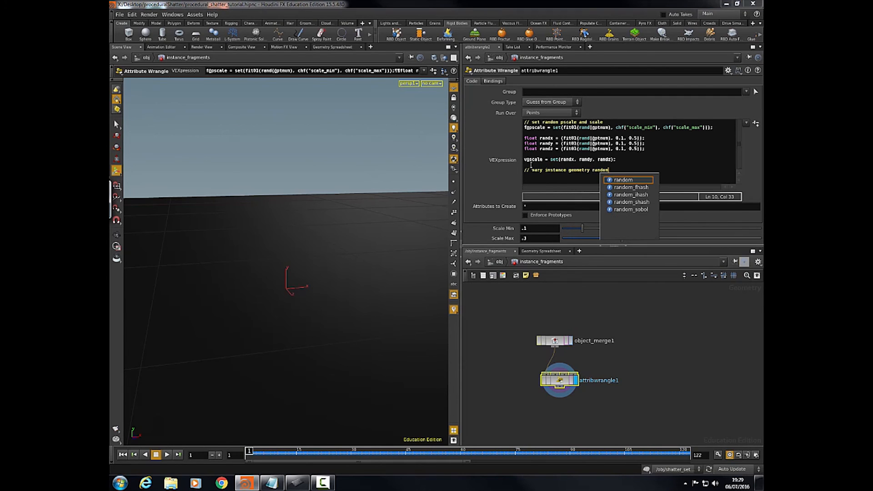
{"action": "key", "text": "Return"}
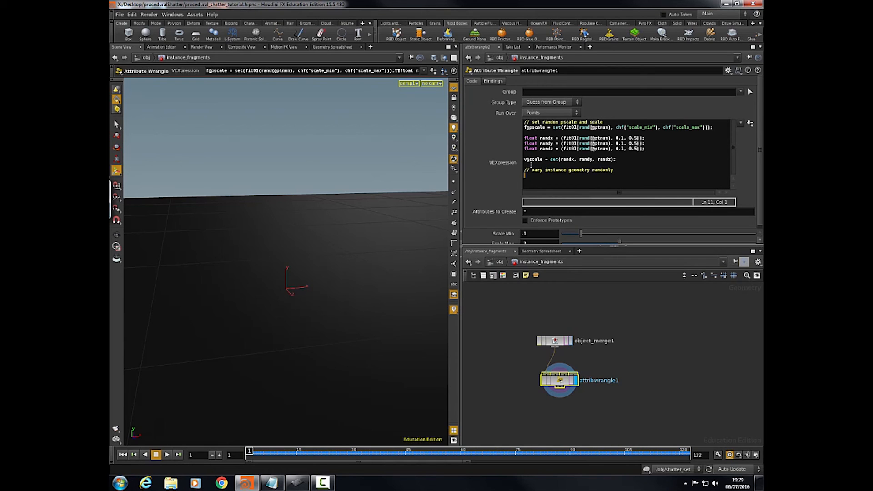
{"action": "type", "text": "i@instancenum = set(fit01(rand"}
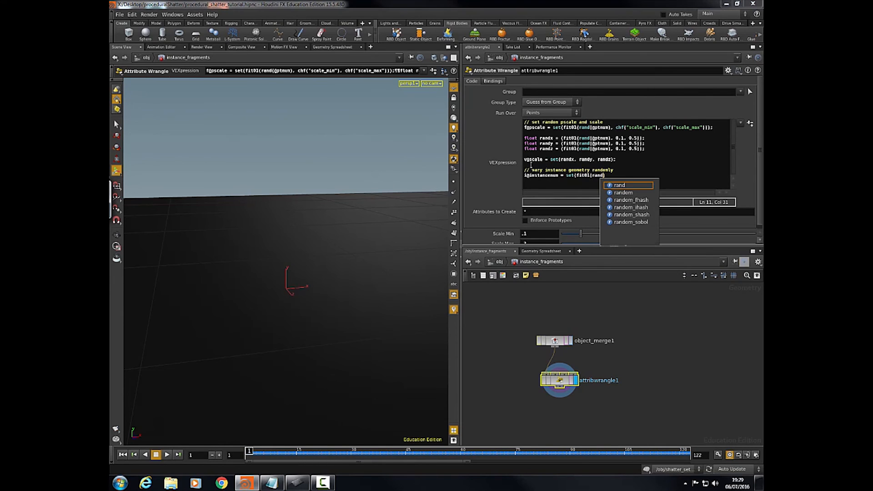
{"action": "type", "text": "(@"}
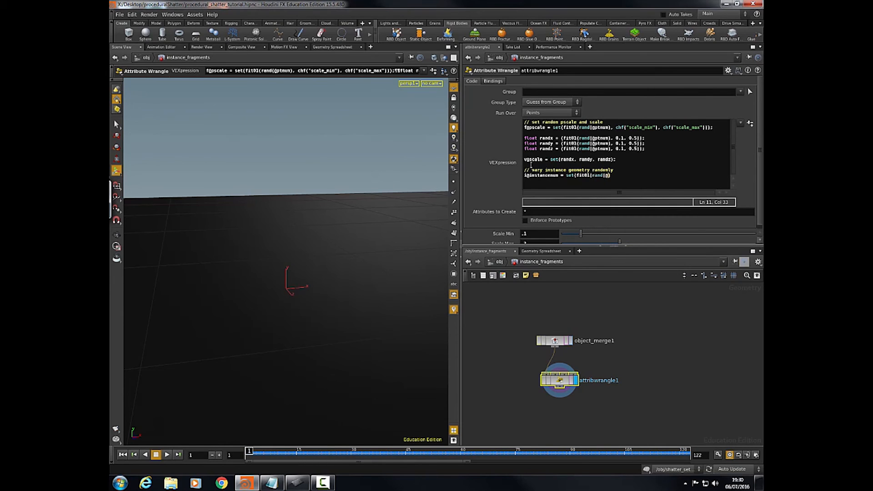
{"action": "type", "text": "ptnum),0,4))"}
{"action": "key", "text": "Right"}
{"action": "key", "text": "Right"}
{"action": "key", "text": "Right"}
{"action": "type", "text": "ceil("}
{"action": "key", "text": "Right"}
{"action": "key", "text": "Right"}
{"action": "type", "text": ")"}
{"action": "key", "text": "Return"}
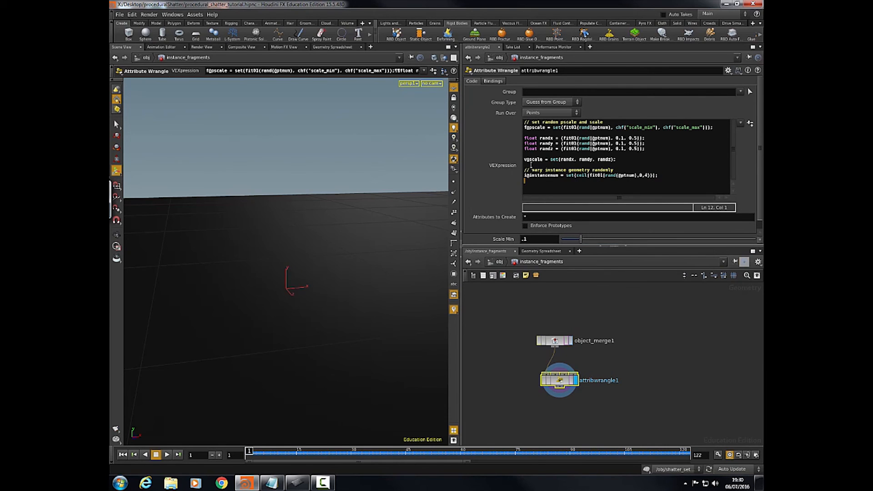
- Begin an s@instance line with sprintf("/obj/") in the wrangle and check the fragment objects' names at the object level
{"action": "key", "text": "Return"}
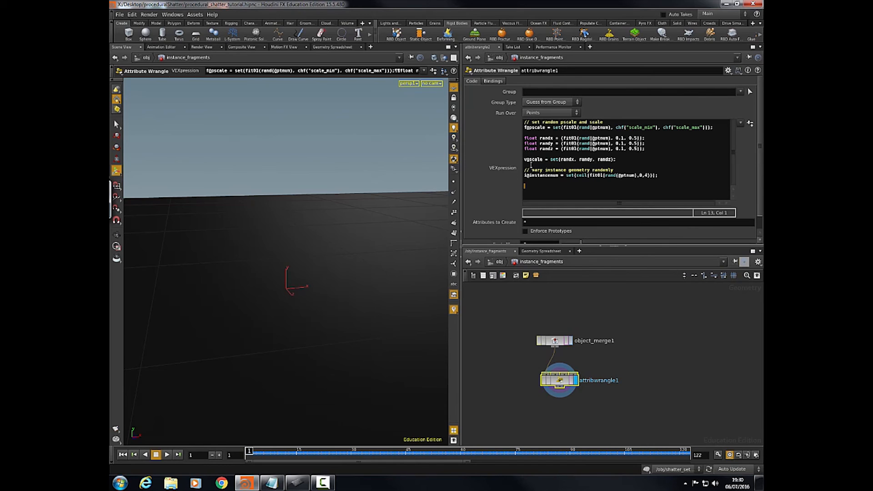
{"action": "type", "text": "sg"}
{"action": "type", "text": "insta"}
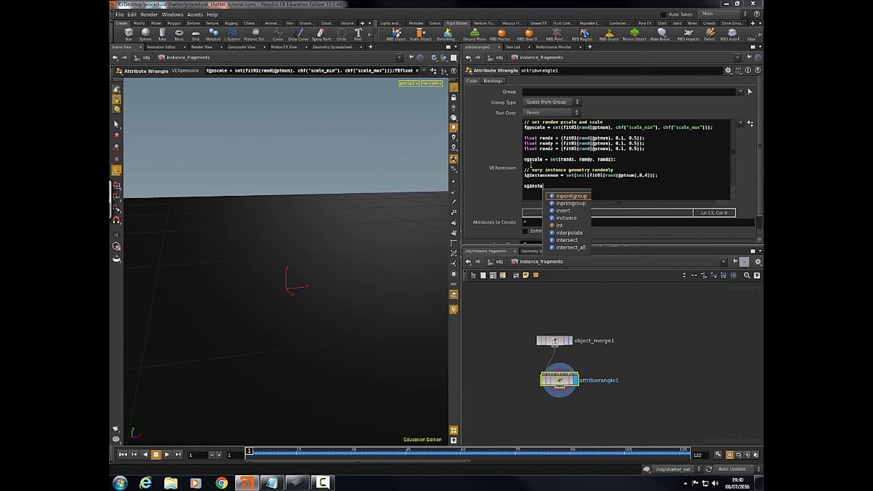
{"action": "type", "text": "nce ="}
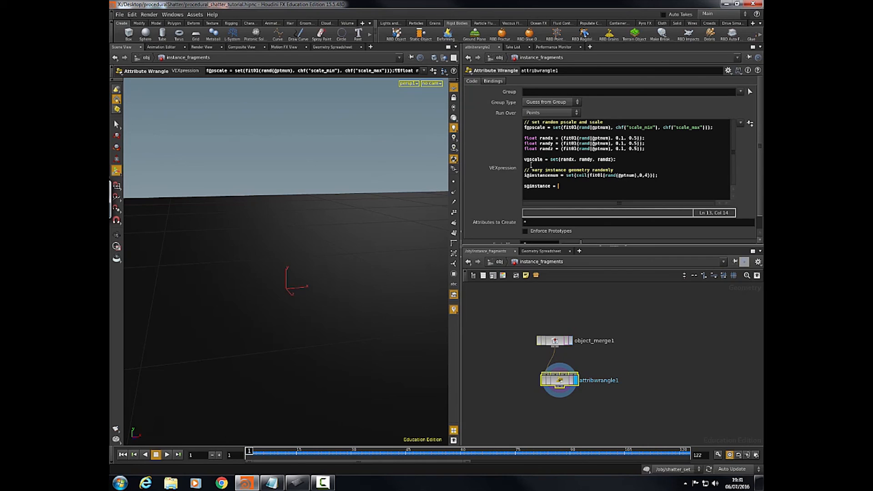
{"action": "type", "text": "sprintf()\"/obj/u"}
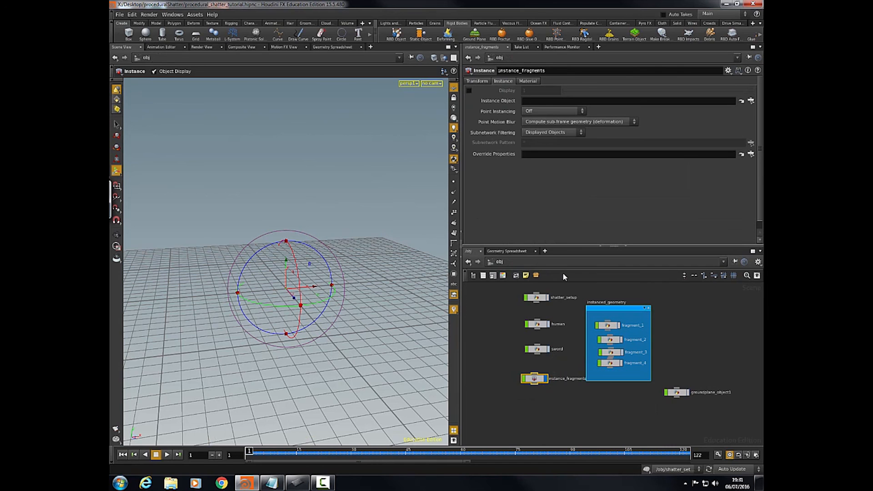
{"action": "double_click", "coordinate": [536, 378]}
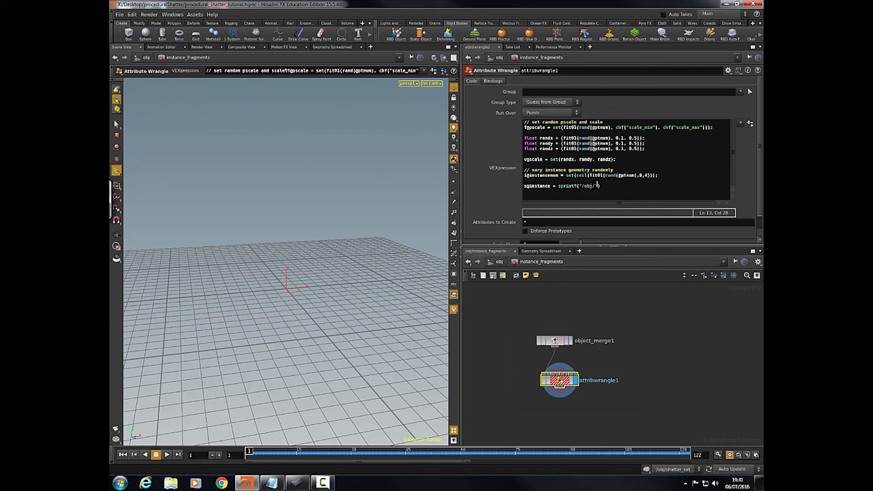
{"action": "type", "text": "frament"}
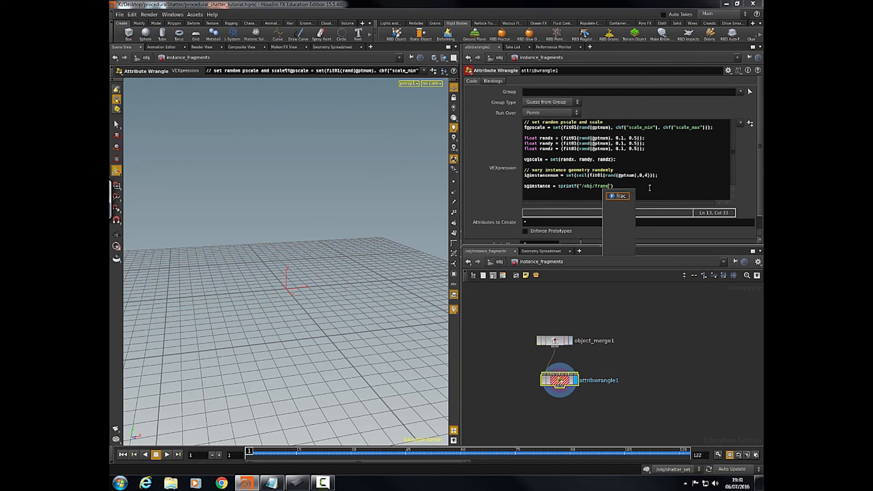
{"action": "key", "text": "Left"}
{"action": "key", "text": "Left"}
{"action": "key", "text": "Left"}
{"action": "key", "text": "Left"}
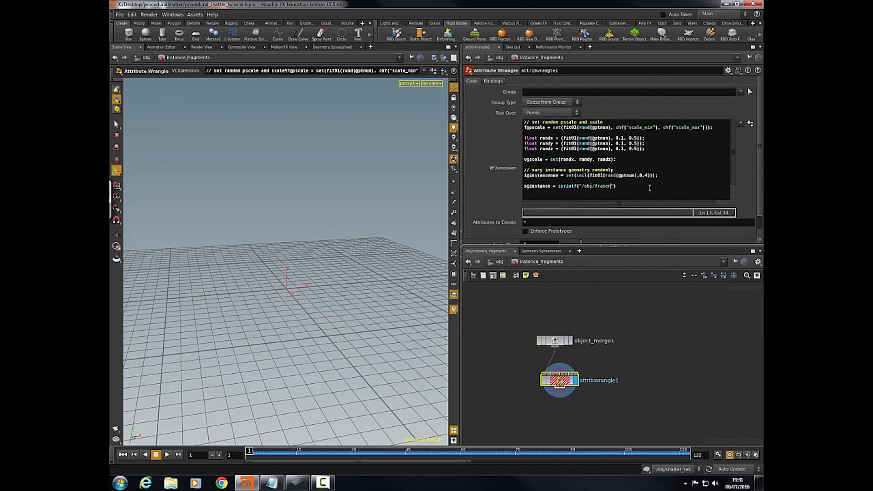
{"action": "type", "text": "g"}
{"action": "key", "text": "End"}
{"action": "type", "text": "_%d"}
{"action": "key", "text": "Right"}
{"action": "type", "text": ", @instancenum"}
{"action": "key", "text": "Right"}
{"action": "type", "text": ";"}
{"action": "key", "text": "Return"}
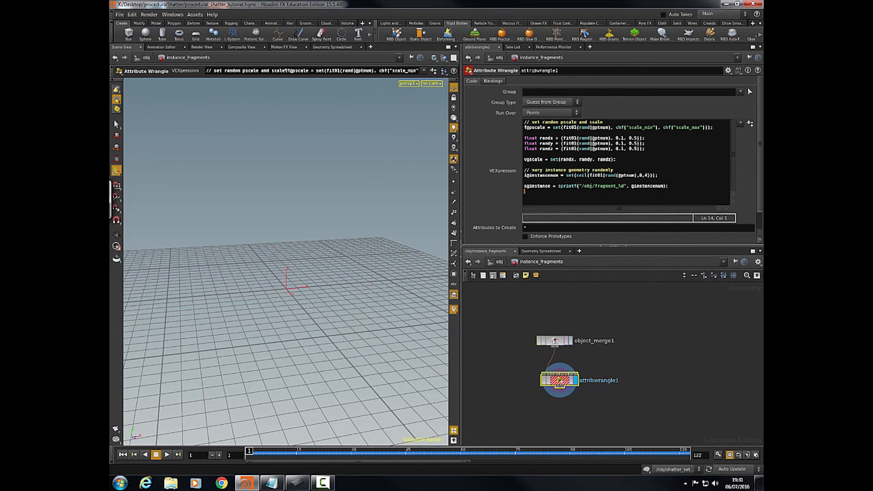
{"action": "left_click", "coordinate": [563, 399]}
{"action": "middle_click_drag", "start_coordinate": [628, 365], "coordinate": [642, 360]}
{"action": "scroll", "coordinate": [643, 358], "scroll_direction": "down", "scroll_amount": 1}
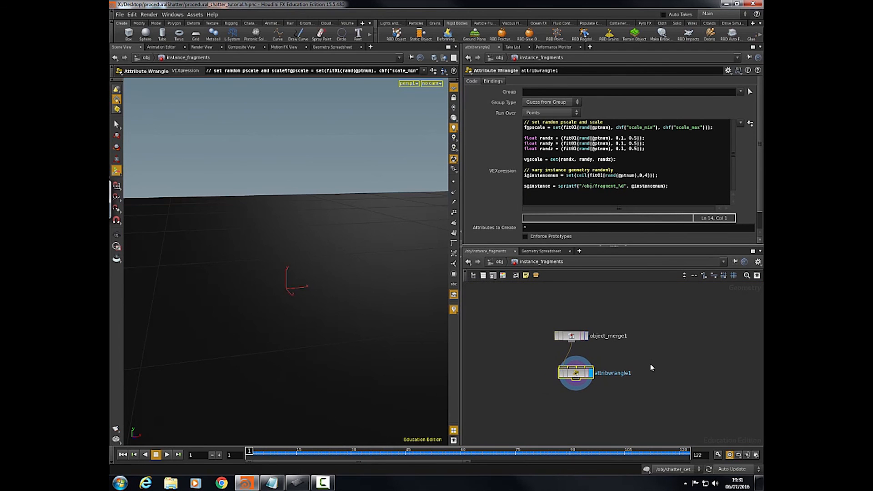
{"action": "key", "text": "s"}
{"action": "left_click", "coordinate": [646, 319]}
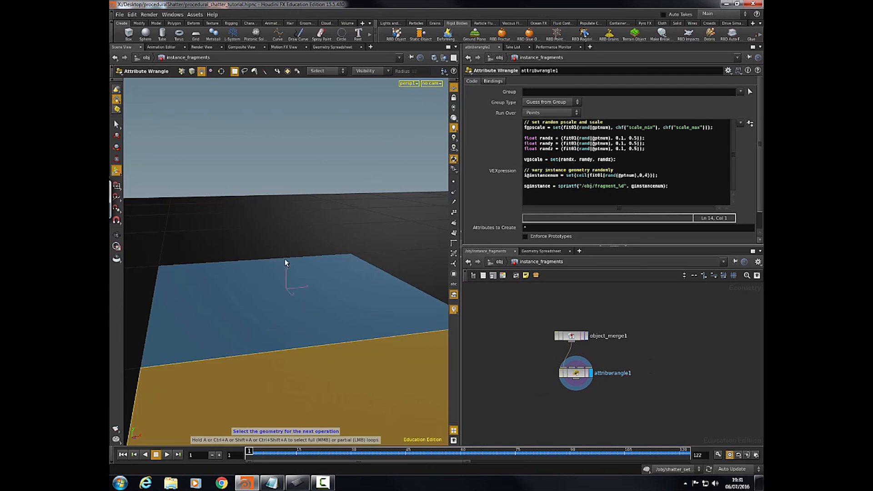
{"action": "key", "text": "Escape"}
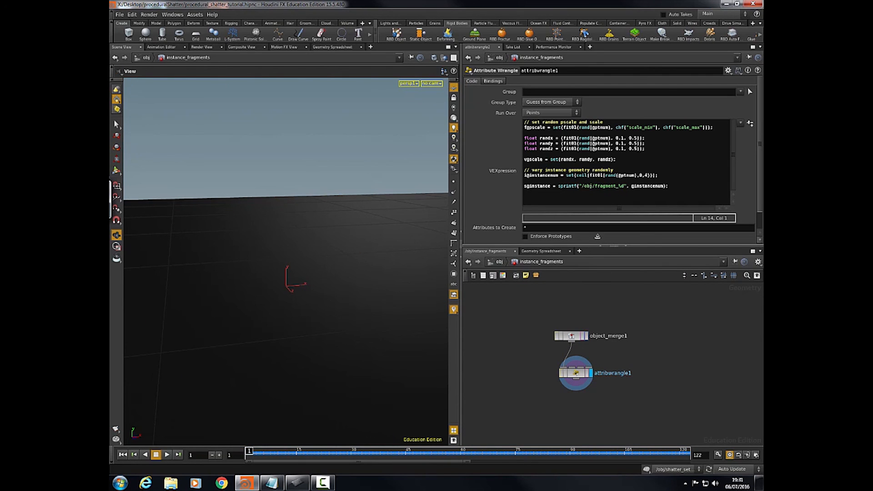
- Return to the object level and turn on the display of the human object
{"action": "scroll", "coordinate": [755, 192], "scroll_direction": "down", "scroll_amount": 1}
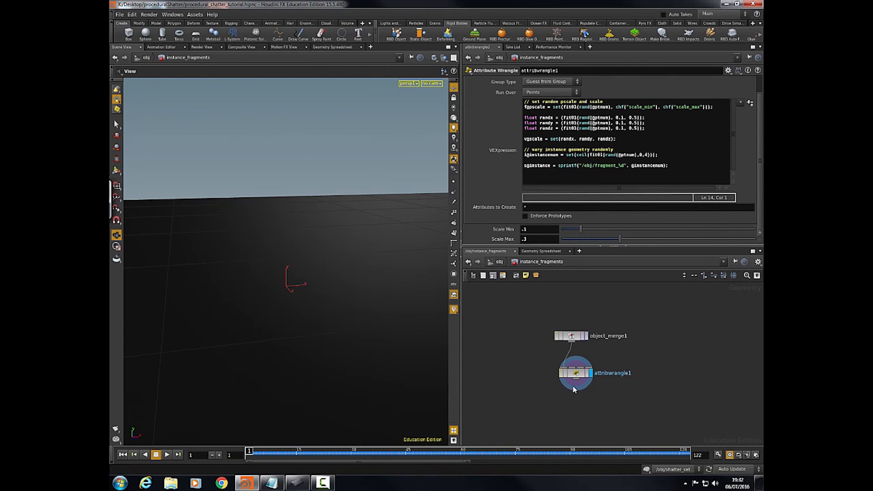
{"action": "key", "text": "u"}
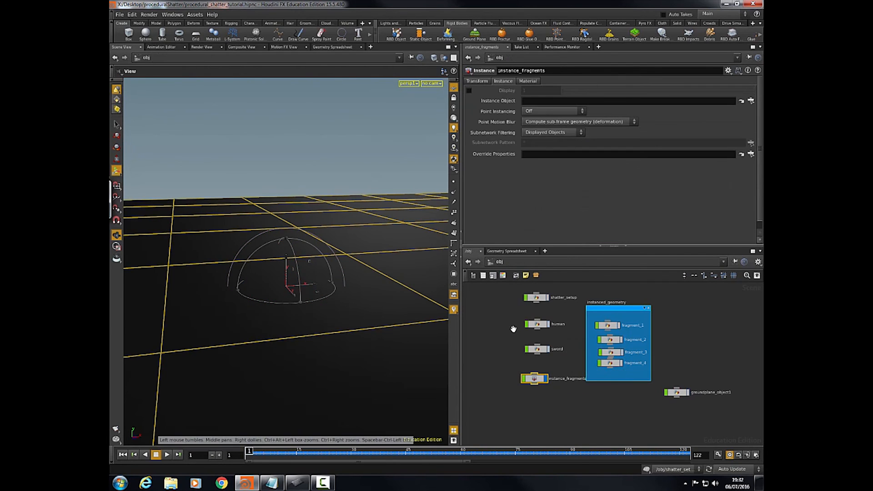
{"action": "key", "text": "Escape"}
{"action": "left_click_drag", "start_coordinate": [400, 328], "coordinate": [271, 318]}
{"action": "key", "text": "Return"}
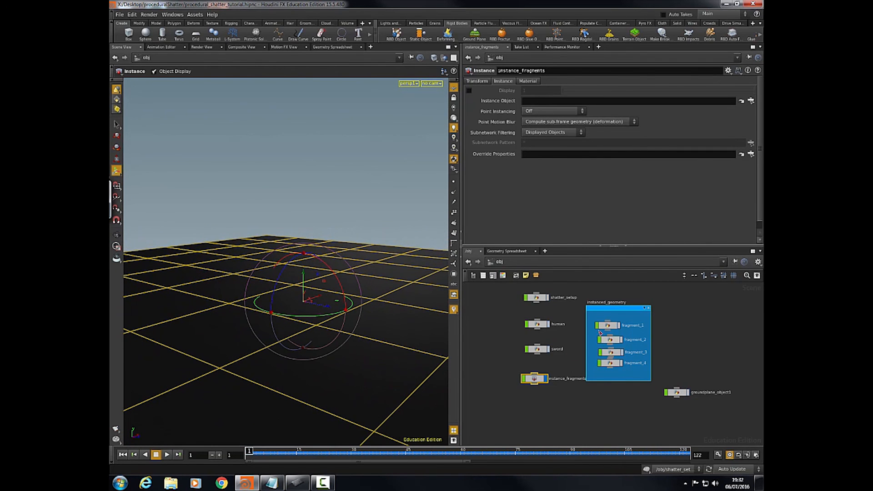
{"action": "left_click", "coordinate": [548, 325]}
{"action": "scroll", "coordinate": [345, 292], "scroll_direction": "down", "scroll_amount": 10}
{"action": "left_click_drag", "start_coordinate": [253, 332], "coordinate": [282, 328]}
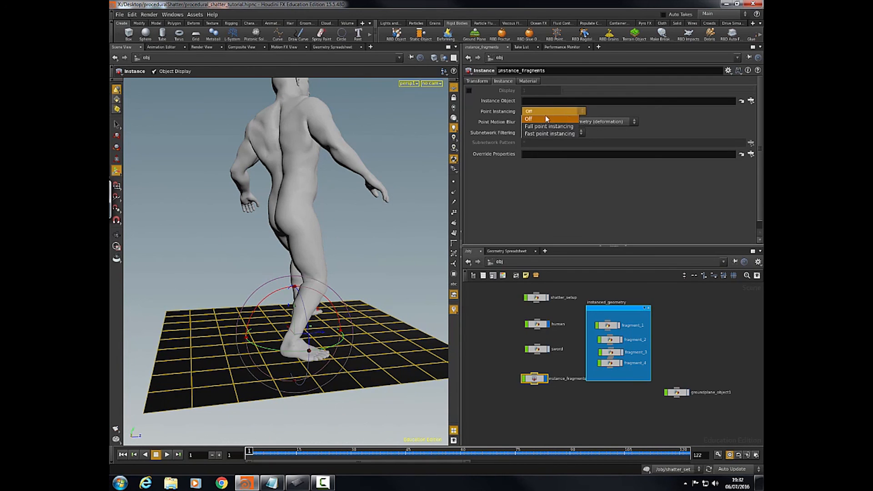
- Set Point Instancing on instance_fragments to Fast point instancing
{"action": "left_click", "coordinate": [550, 134]}
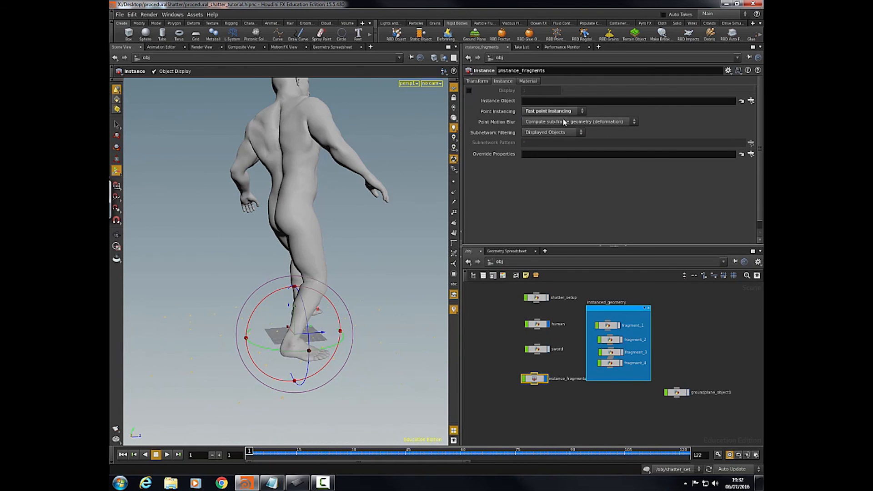
{"action": "left_click_drag", "start_coordinate": [433, 333], "coordinate": [358, 322]}
{"action": "middle_click_drag", "start_coordinate": [303, 304], "coordinate": [308, 325], "text": "alt"}
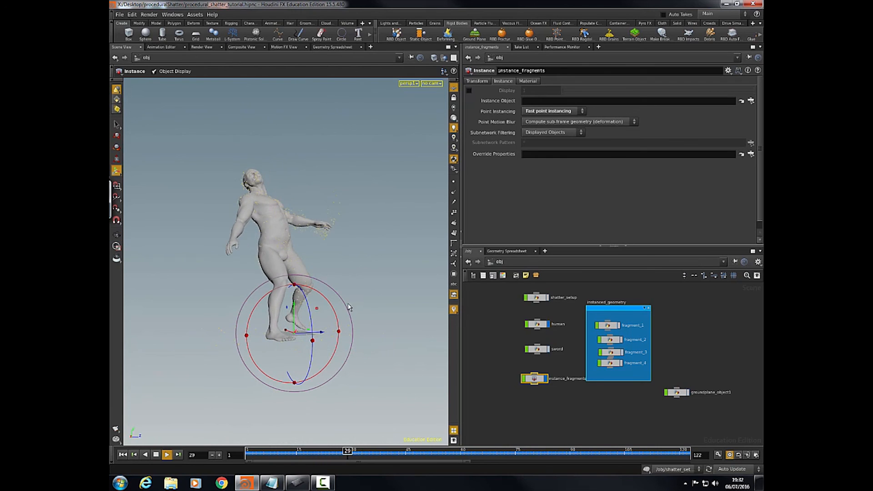
- Play the animation to examine the instanced fragments around the human from several angles, stopping at frame 101
{"action": "key", "text": "Escape"}
{"action": "left_click_drag", "start_coordinate": [327, 242], "coordinate": [378, 304], "text": "alt"}
{"action": "key", "text": "Escape"}
{"action": "left_click_drag", "start_coordinate": [399, 351], "coordinate": [349, 288]}
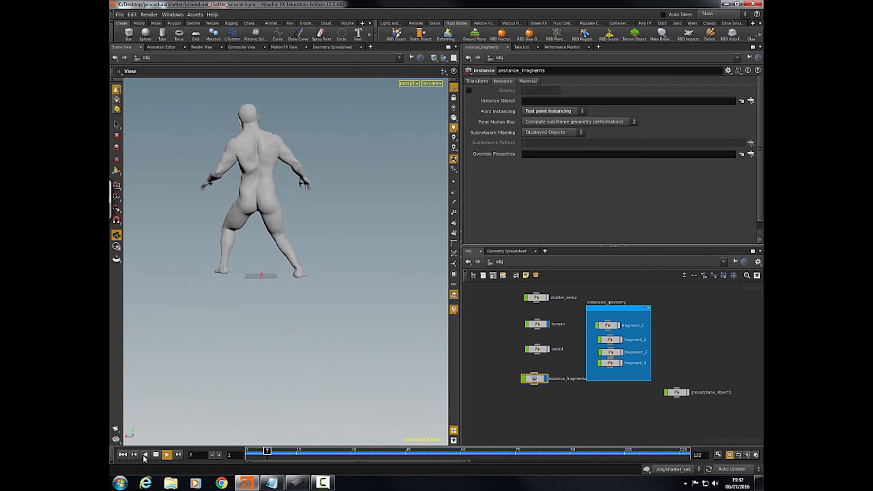
{"action": "middle_click_drag", "start_coordinate": [277, 308], "coordinate": [308, 341]}
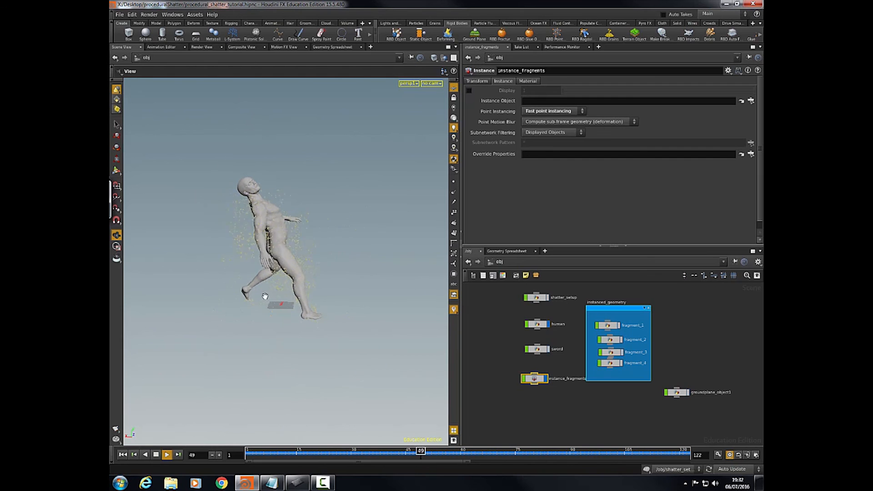
{"action": "left_click", "coordinate": [158, 456]}
{"action": "left_click_drag", "start_coordinate": [351, 346], "coordinate": [334, 299]}
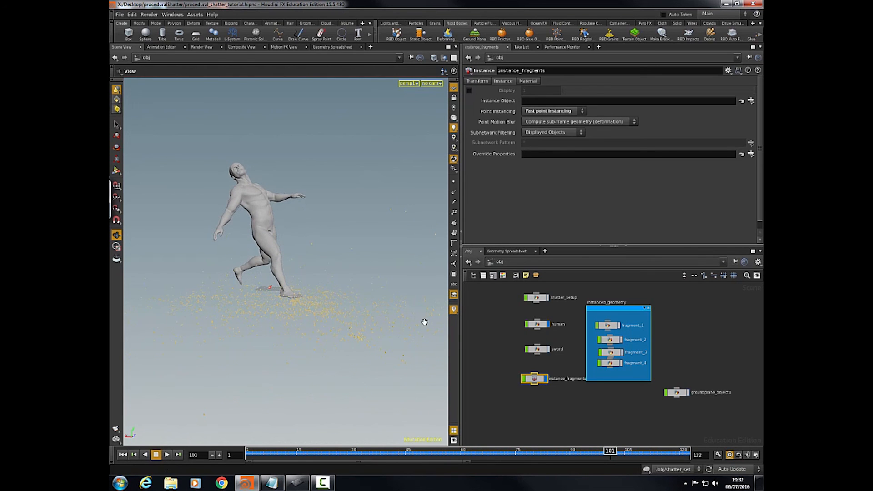
- Set the viewport background's color scheme to Dark and save the display options as default
{"action": "key", "text": "d"}
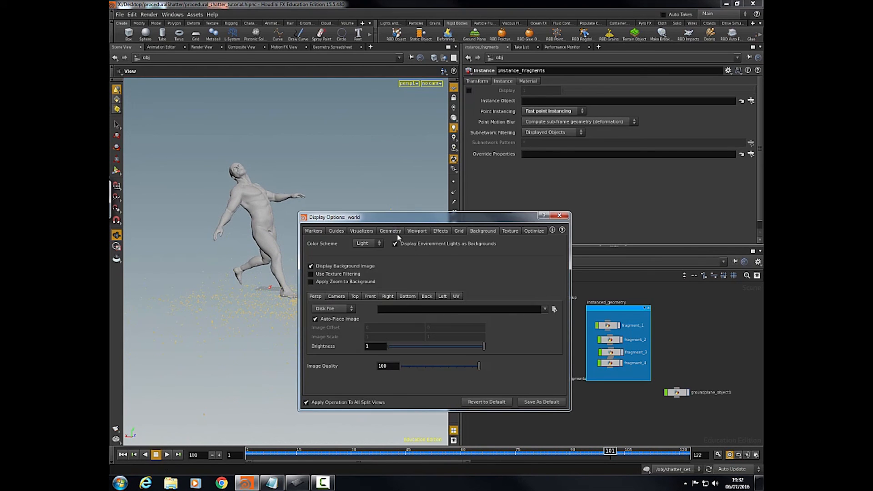
{"action": "left_click", "coordinate": [367, 244]}
{"action": "left_click", "coordinate": [368, 252]}
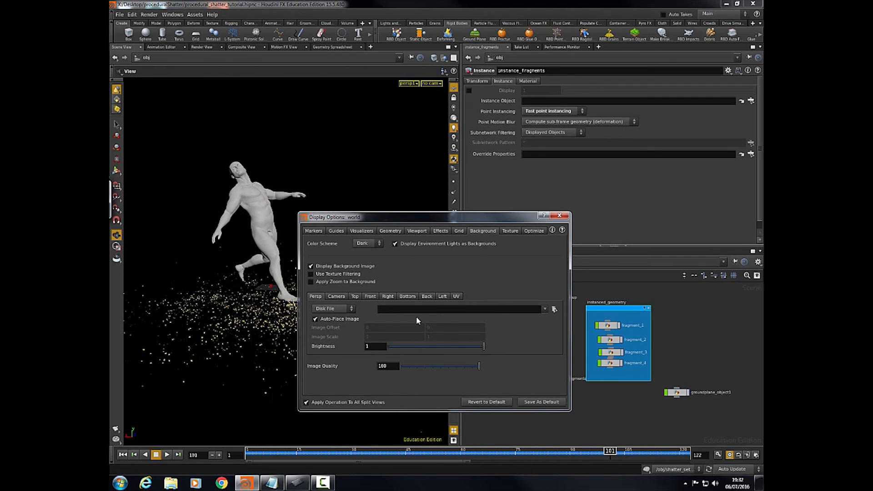
{"action": "left_click", "coordinate": [544, 402]}
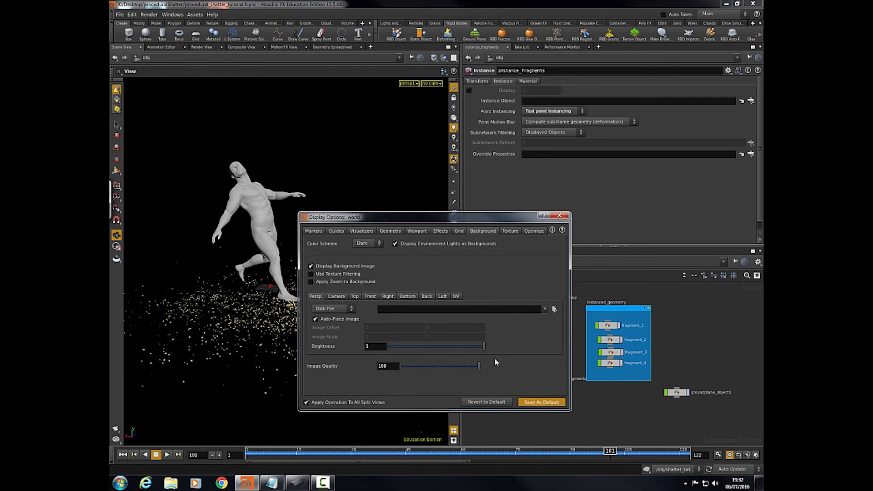
{"action": "left_click", "coordinate": [541, 355]}
{"action": "left_click", "coordinate": [559, 217]}
{"action": "left_click_drag", "start_coordinate": [359, 327], "coordinate": [322, 377]}
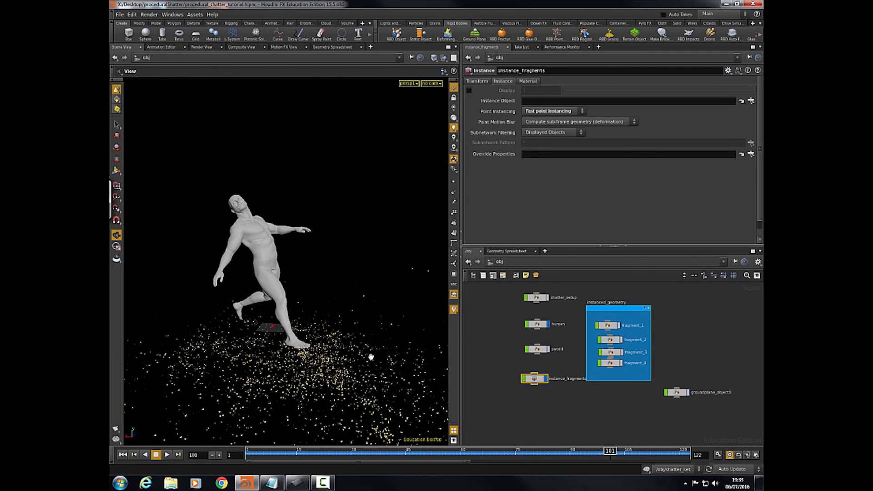
{"action": "left_click_drag", "start_coordinate": [432, 346], "coordinate": [384, 336]}
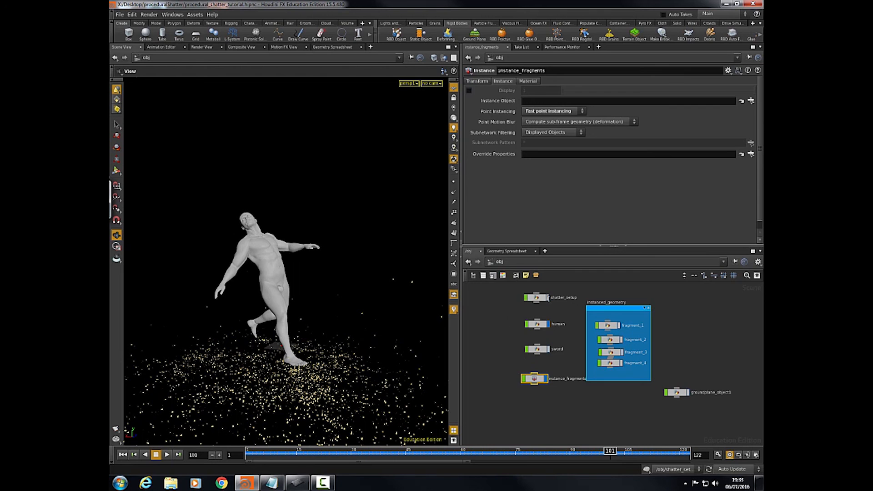
{"action": "left_click_drag", "start_coordinate": [306, 314], "coordinate": [334, 349]}
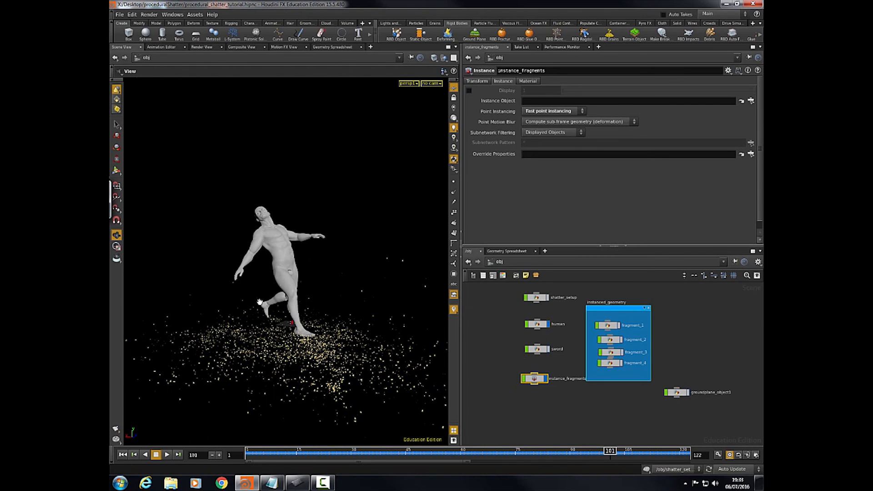
{"action": "left_click_drag", "start_coordinate": [320, 318], "coordinate": [370, 314]}
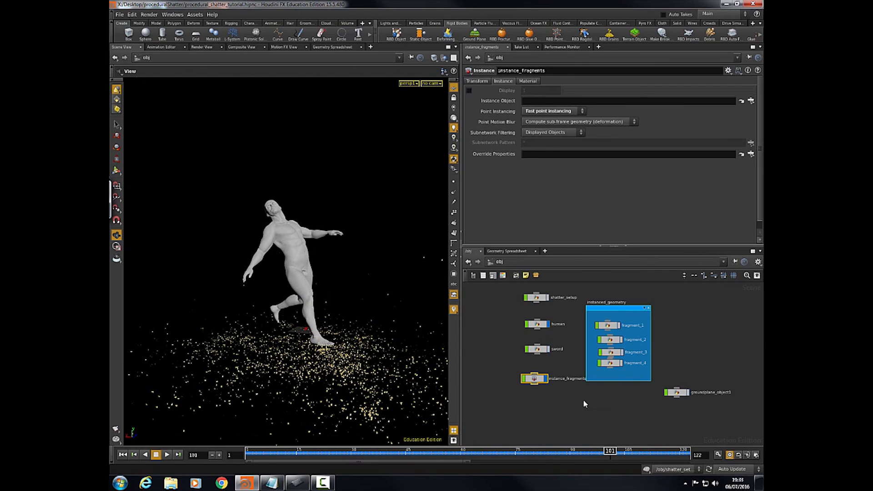
- Open the instance_fragments network and set Scale Max on attribwrangle1 to 0.4
{"action": "double_click", "coordinate": [536, 379]}
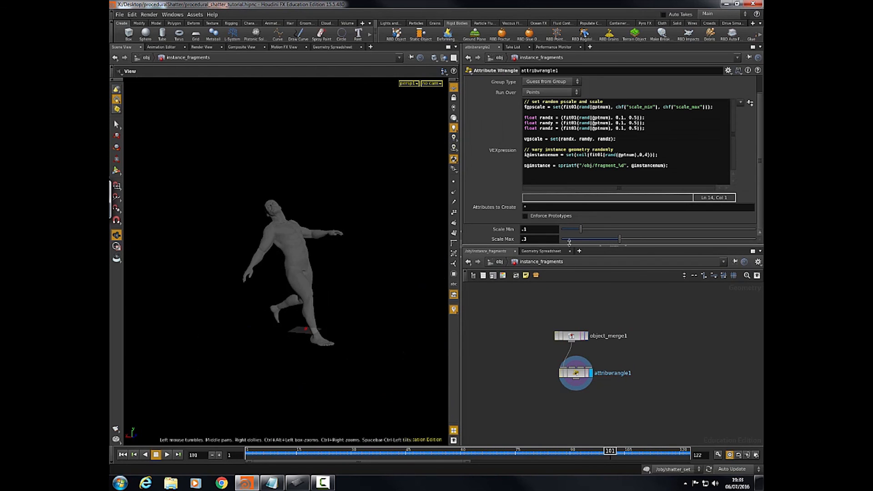
{"action": "left_click_drag", "start_coordinate": [576, 375], "coordinate": [572, 375]}
{"action": "key", "text": "u"}
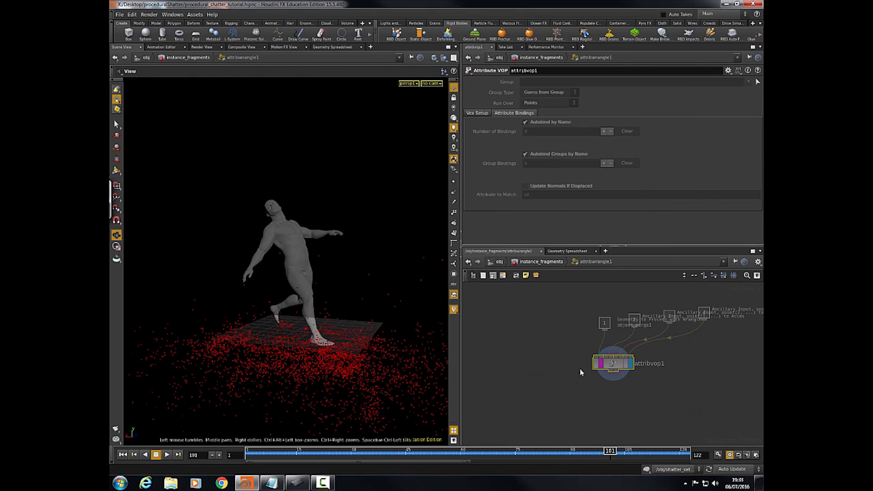
{"action": "key", "text": "i"}
{"action": "key", "text": "Tab"}
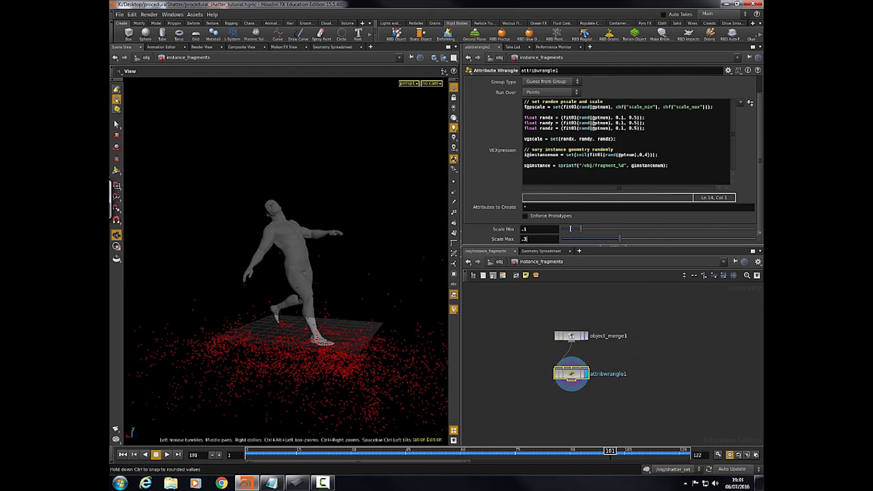
{"action": "key", "text": "Tab"}
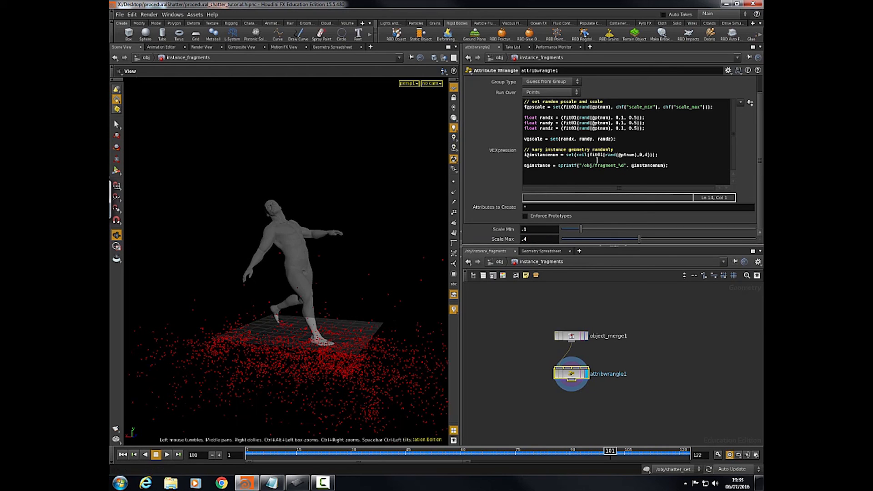
- Return to the object level, play the animation from the first frame to examine the instanced fragments from several angles, and stop playback
{"action": "key", "text": "u"}
{"action": "left_click", "coordinate": [123, 455]}
{"action": "left_click", "coordinate": [167, 455]}
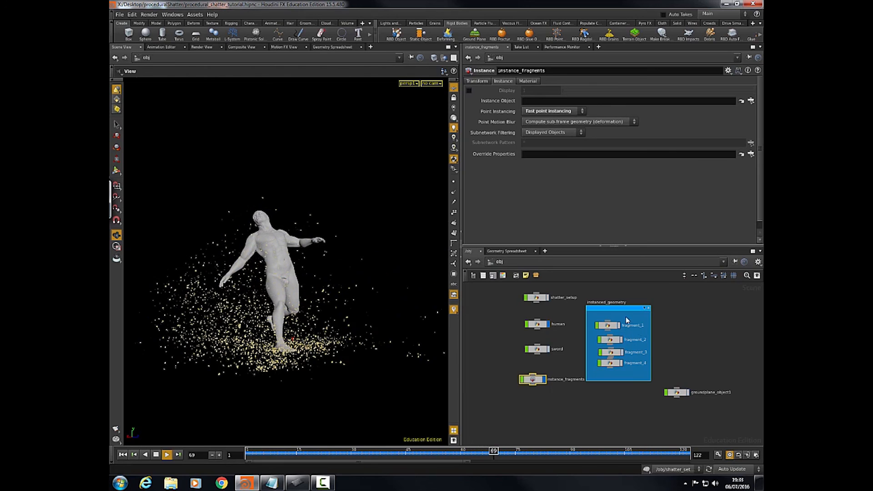
{"action": "left_click_drag", "start_coordinate": [360, 370], "coordinate": [341, 378]}
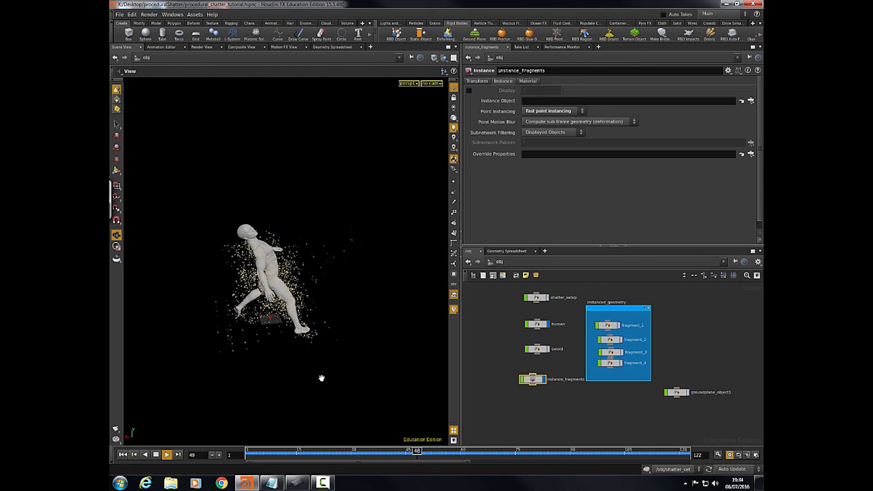
{"action": "left_click_drag", "start_coordinate": [340, 381], "coordinate": [432, 390]}
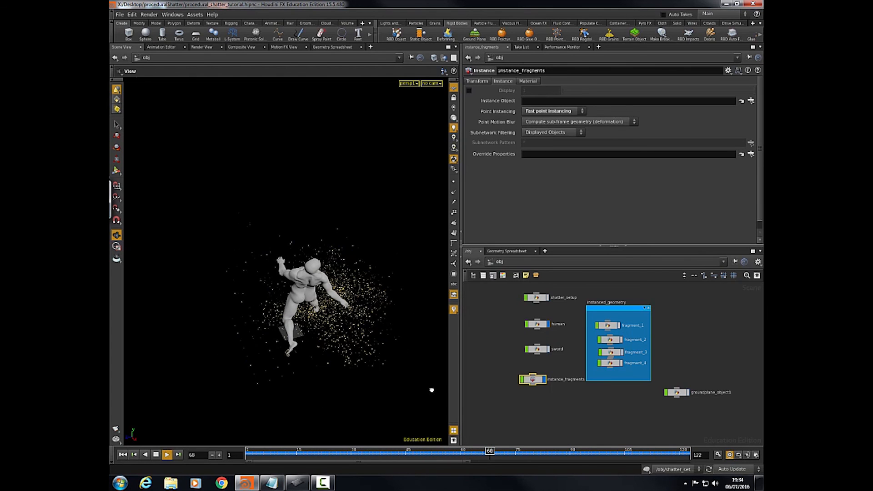
{"action": "left_click_drag", "start_coordinate": [362, 355], "coordinate": [276, 294]}
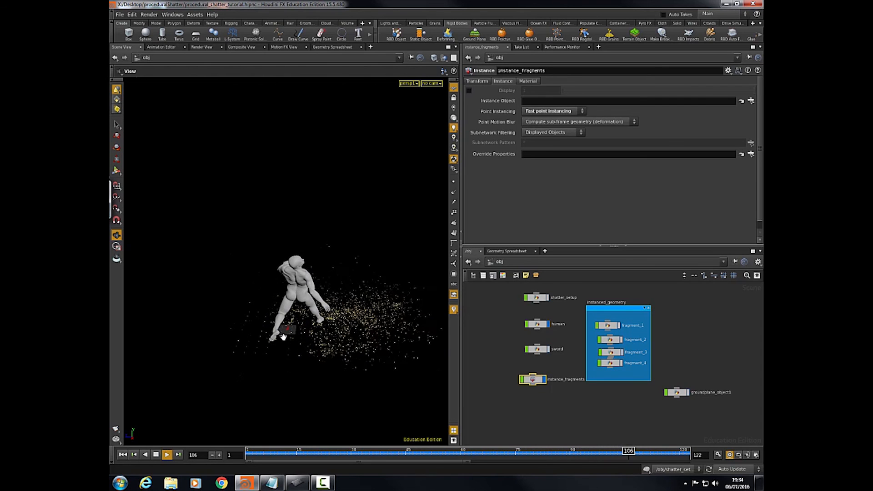
{"action": "left_click_drag", "start_coordinate": [253, 347], "coordinate": [332, 370]}
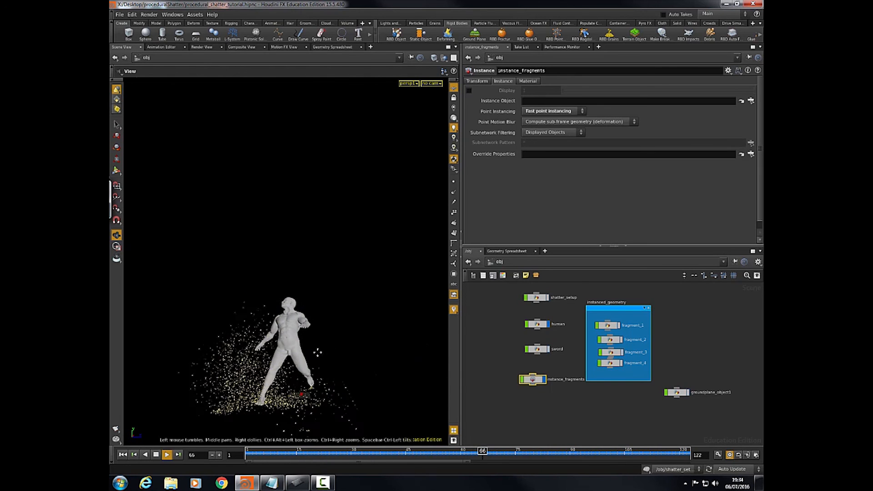
{"action": "left_click", "coordinate": [156, 455]}
{"action": "left_click_drag", "start_coordinate": [259, 364], "coordinate": [277, 360]}
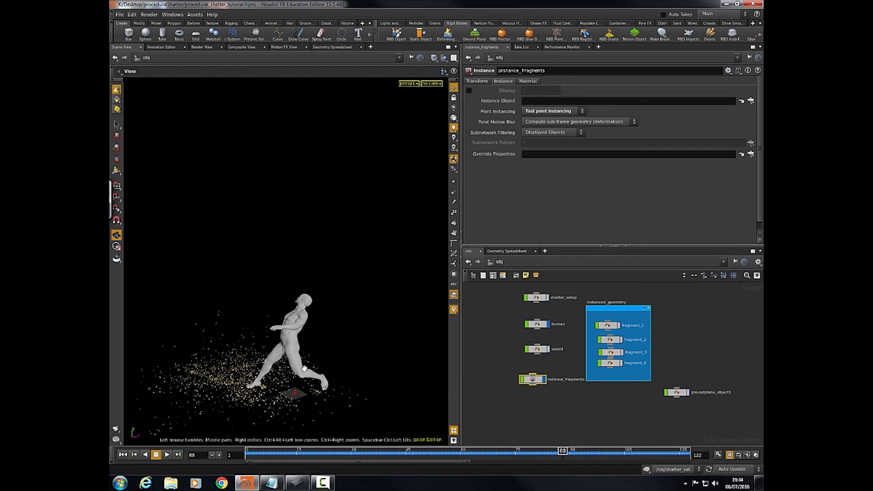
- Inspect the object_merge1 settings inside instance_fragments and return to the object level
{"action": "scroll", "coordinate": [524, 392], "scroll_direction": "up", "scroll_amount": 5}
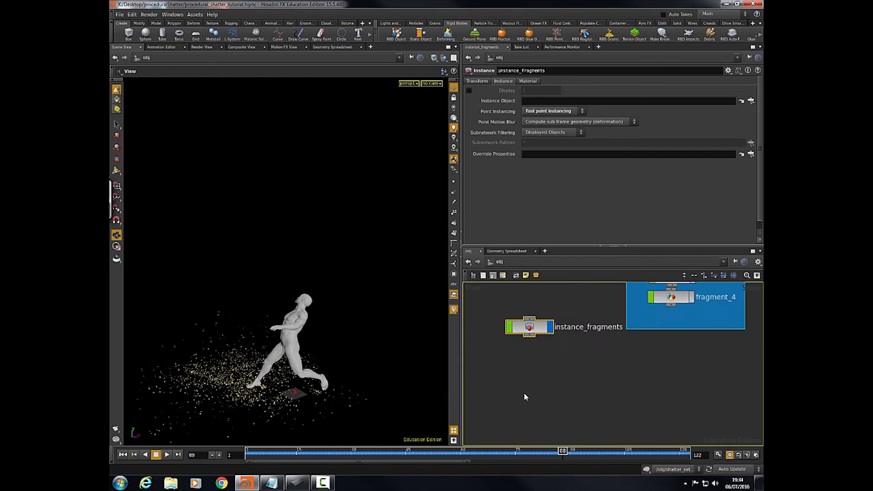
{"action": "middle_click_drag", "start_coordinate": [486, 379], "coordinate": [468, 386]}
{"action": "double_click", "coordinate": [518, 336]}
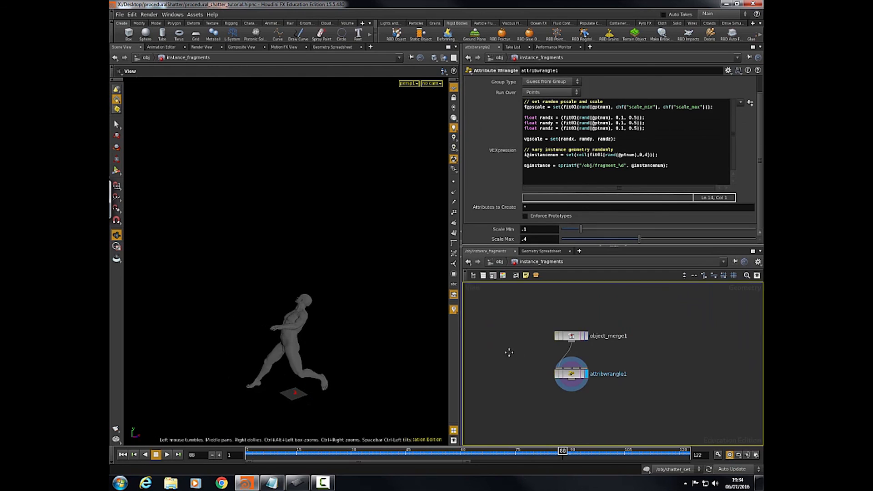
{"action": "left_click", "coordinate": [558, 334]}
{"action": "mouse_move", "coordinate": [506, 331]}
{"action": "middle_mouse_down"}
{"action": "mouse_move", "coordinate": [480, 348]}
{"action": "mouse_move", "coordinate": [506, 321]}
{"action": "middle_mouse_up"}
{"action": "scroll", "coordinate": [491, 363], "scroll_direction": "down", "scroll_amount": 2}
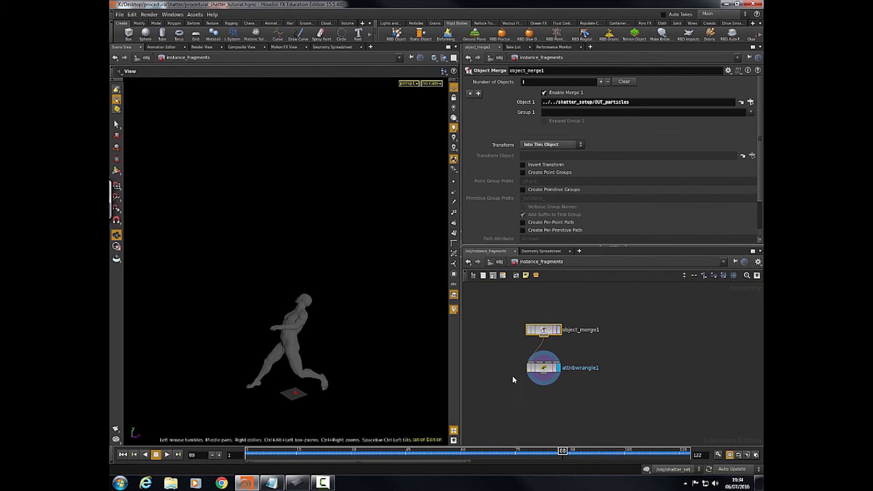
{"action": "middle_click_drag", "start_coordinate": [493, 361], "coordinate": [494, 351]}
{"action": "left_click_drag", "start_coordinate": [359, 377], "coordinate": [417, 362]}
{"action": "scroll", "coordinate": [513, 362], "scroll_direction": "up", "scroll_amount": 2}
{"action": "key", "text": "u"}
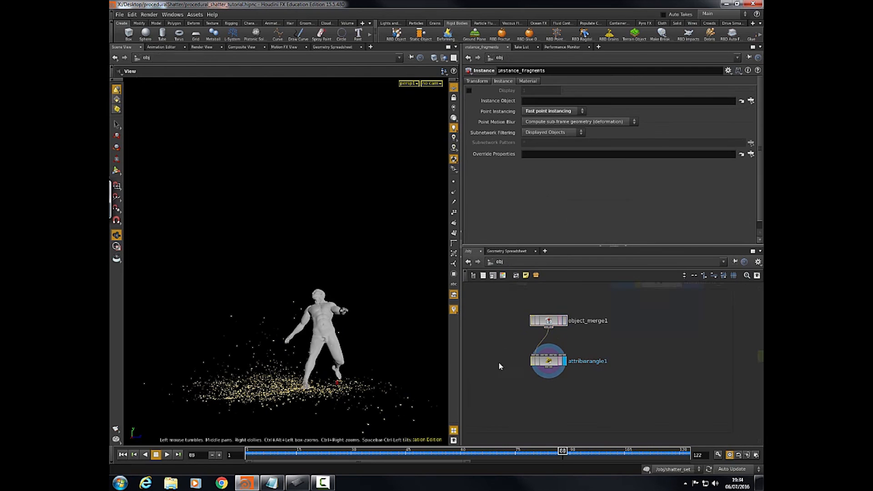
{"action": "left_click_drag", "start_coordinate": [373, 341], "coordinate": [306, 307]}
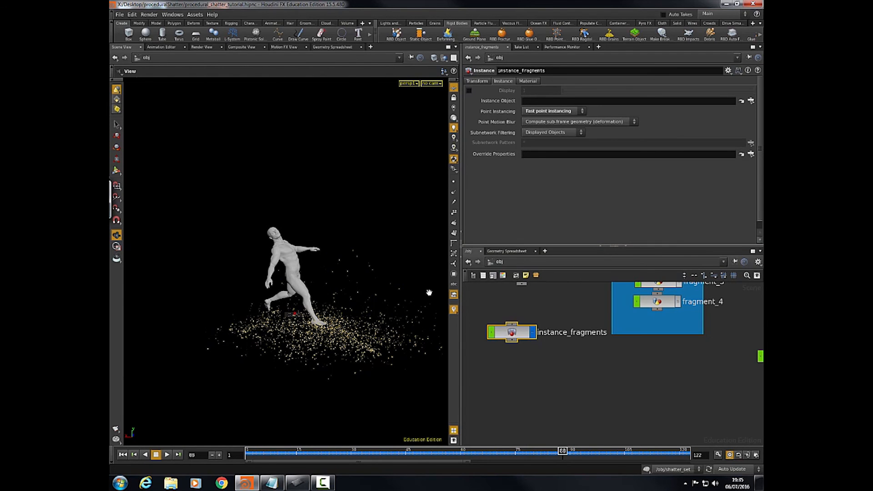
{"action": "left_click_drag", "start_coordinate": [415, 289], "coordinate": [314, 302]}
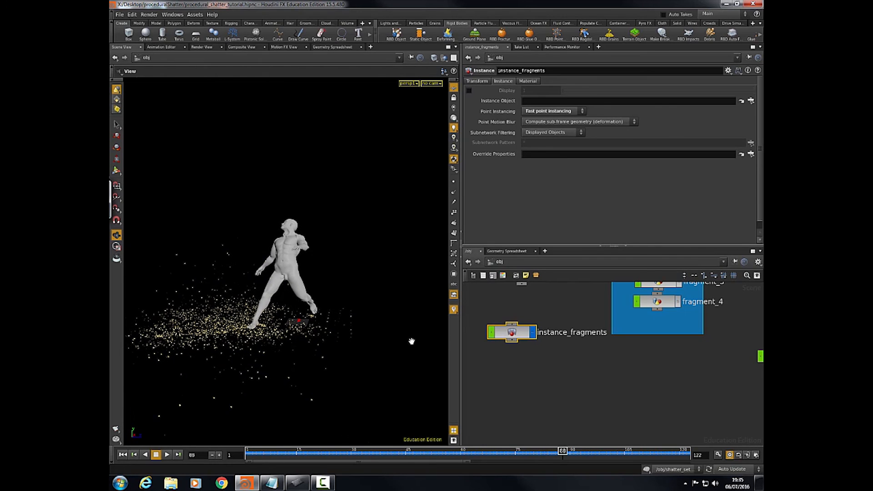
{"action": "left_click_drag", "start_coordinate": [372, 347], "coordinate": [450, 349]}
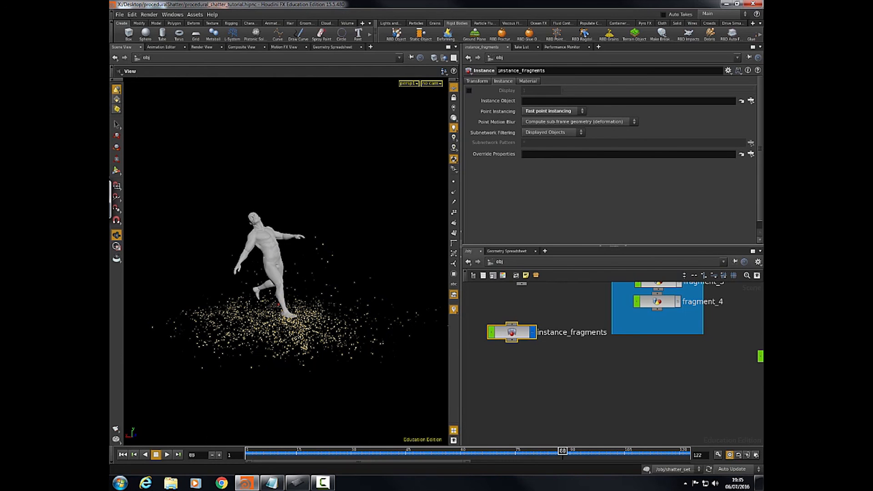